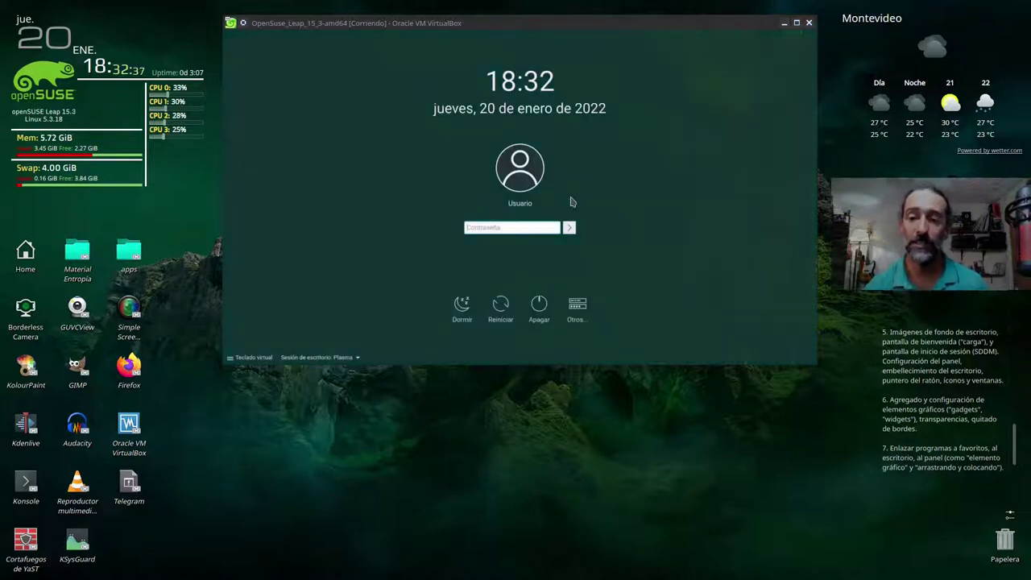
Log in to the virtual machine with the account password and close the openSUSE welcome window
type("•••••")
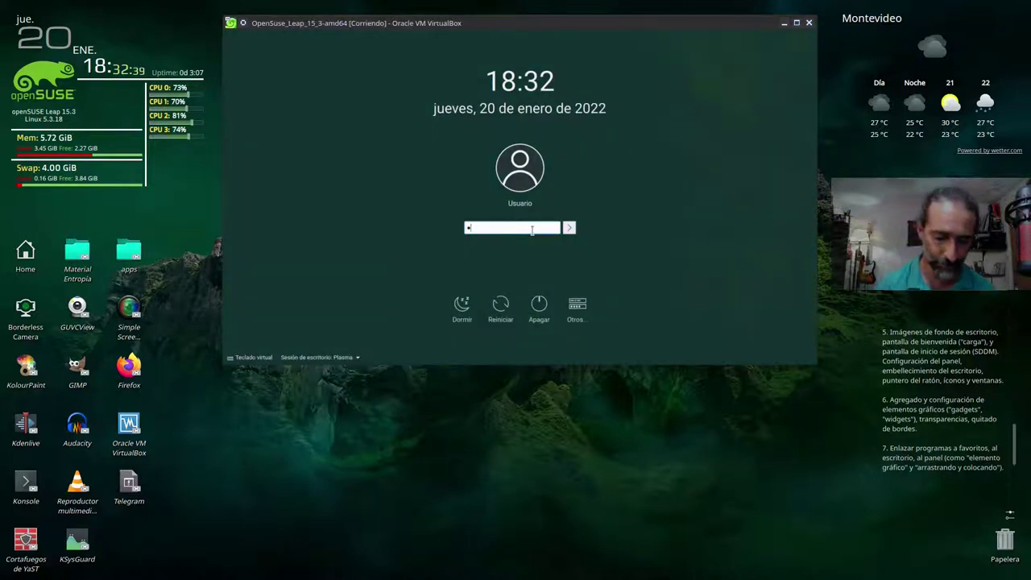
key("Return")
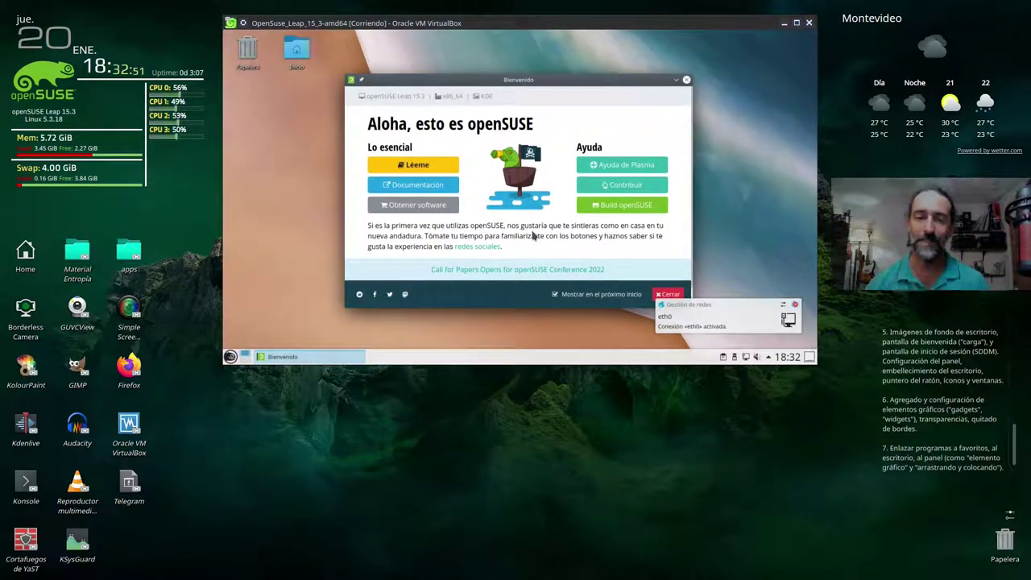
left_click(686, 80)
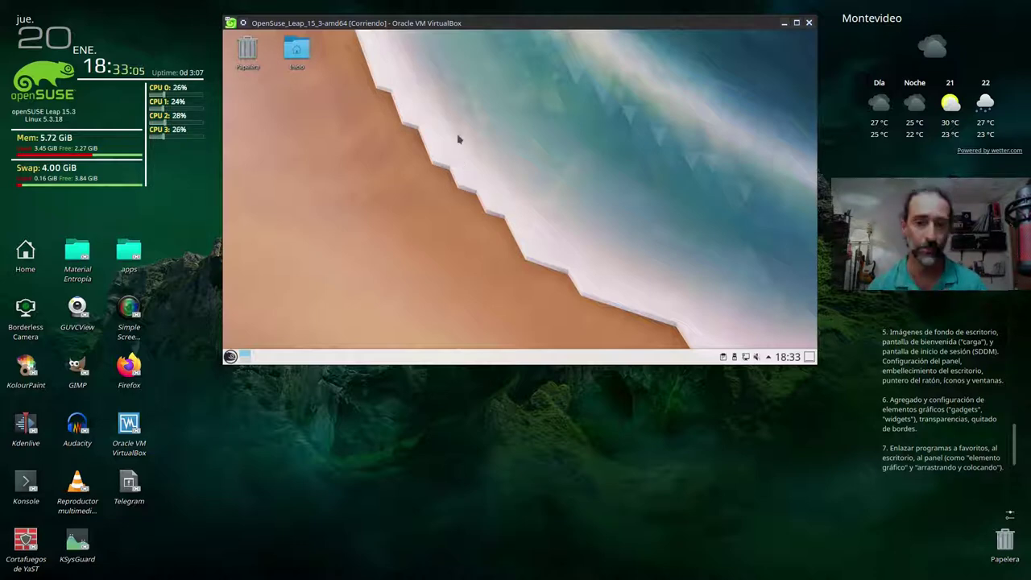
Open the desktop configuration, apply the openSUSE default wallpaper, and move the dialog aside to check the desktop
right_click(452, 102)
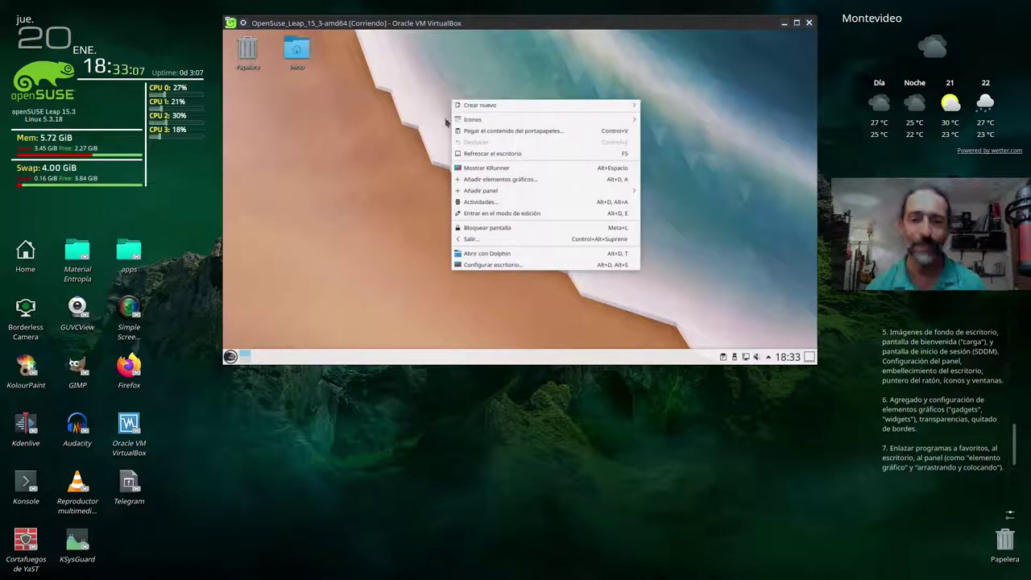
left_click(502, 264)
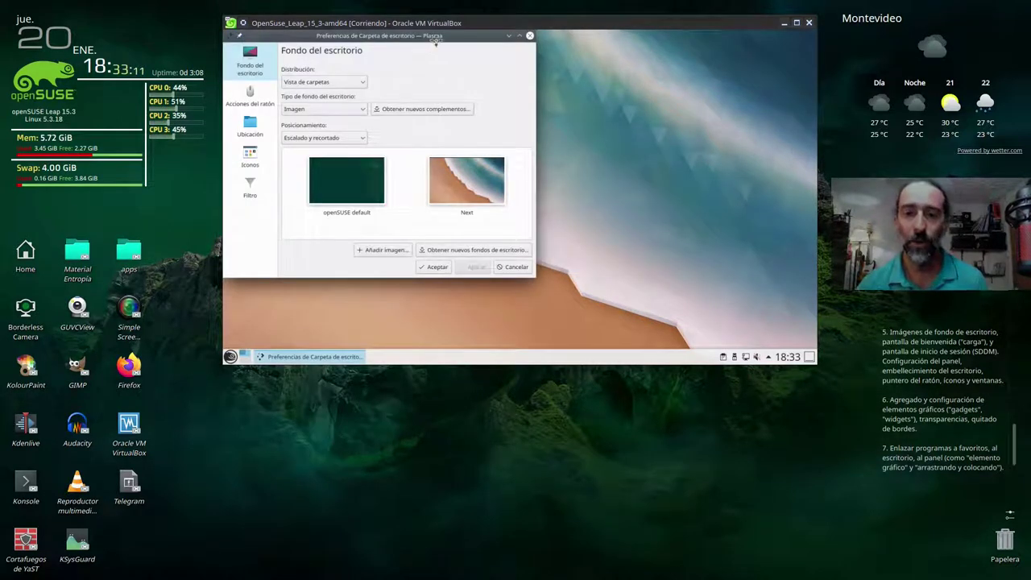
left_click_drag(435, 45, 570, 62)
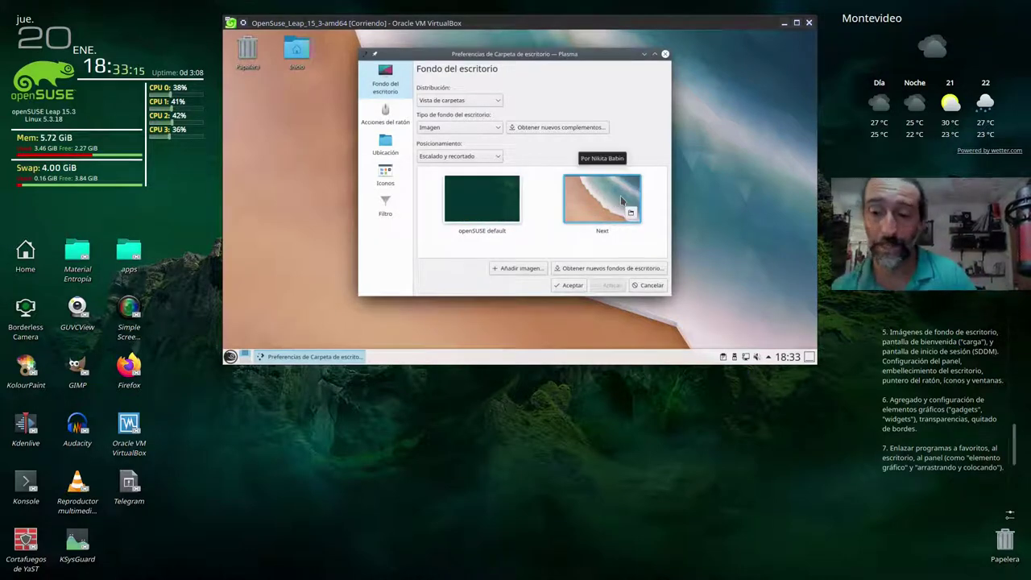
left_click_drag(570, 63, 574, 91)
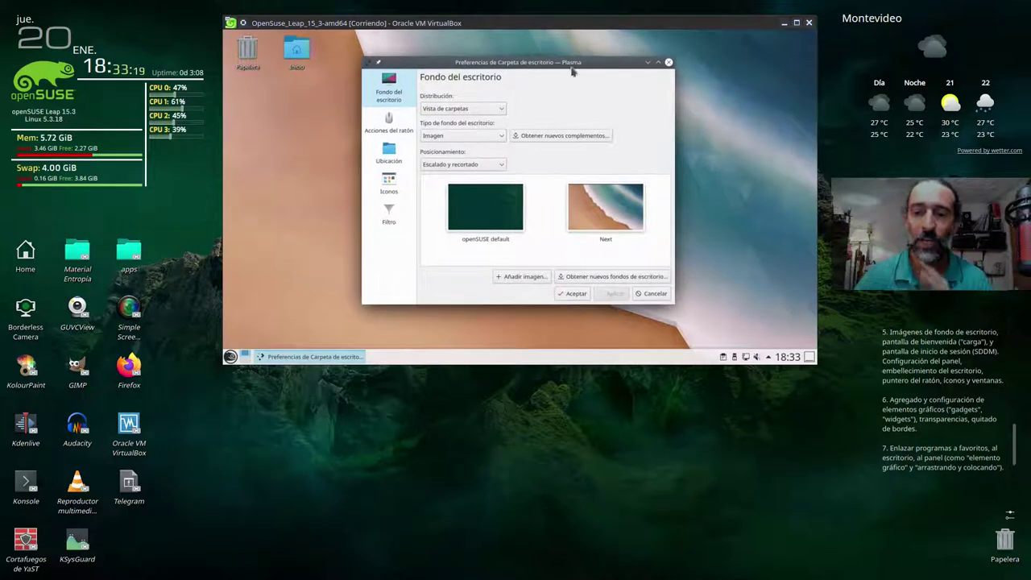
left_click(490, 201)
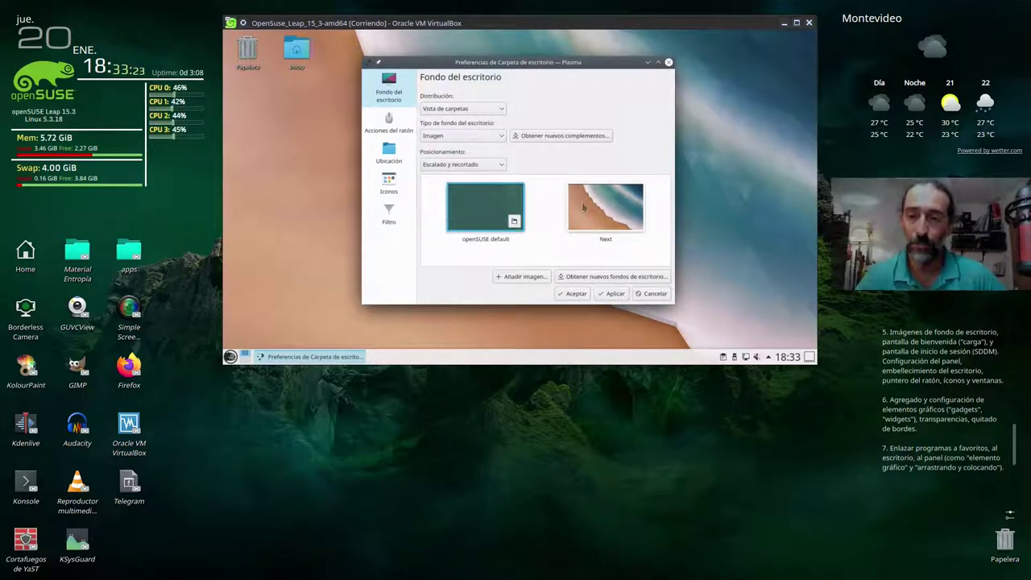
left_click(493, 207)
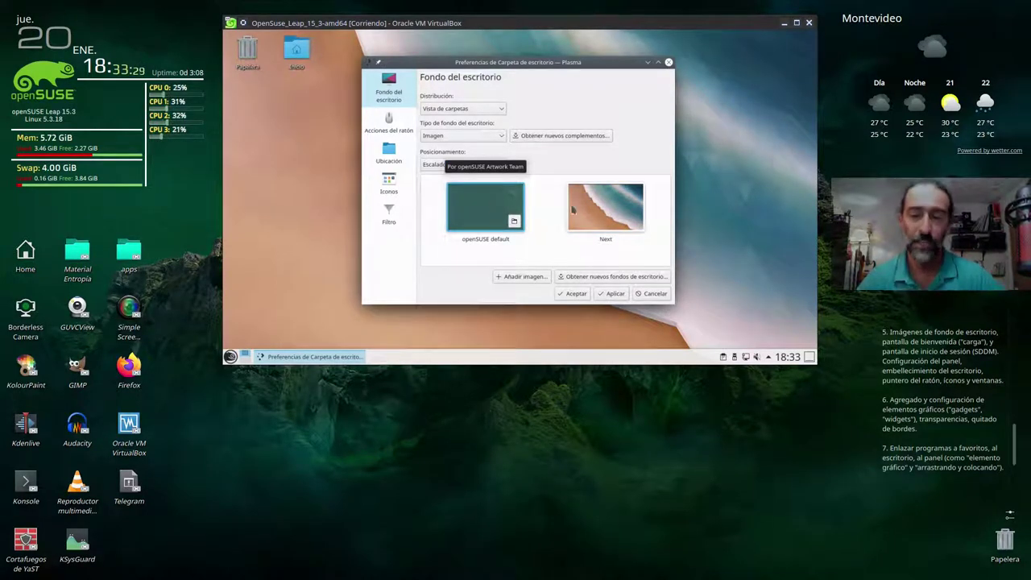
left_click(571, 210)
left_click(483, 209)
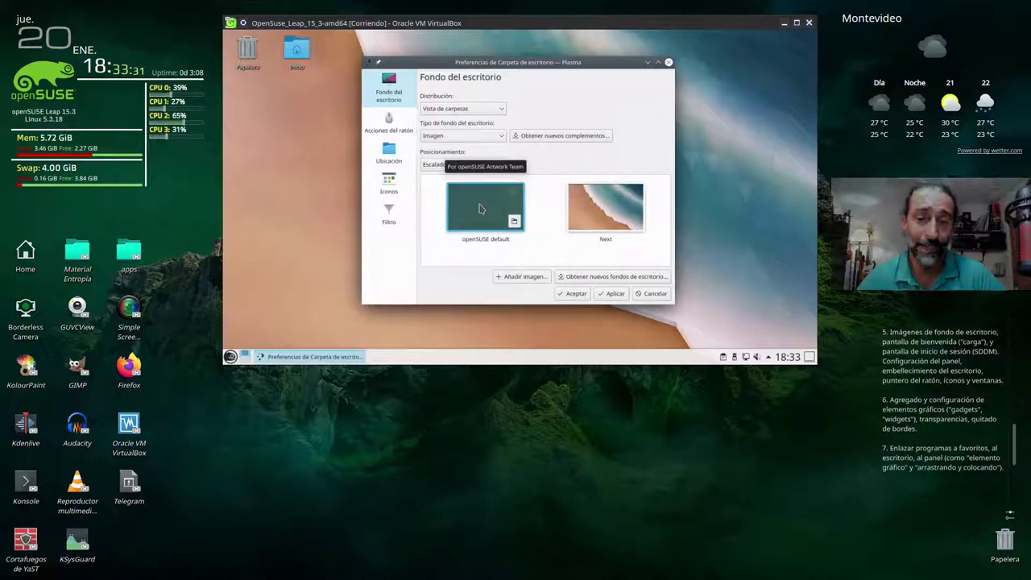
left_click(616, 293)
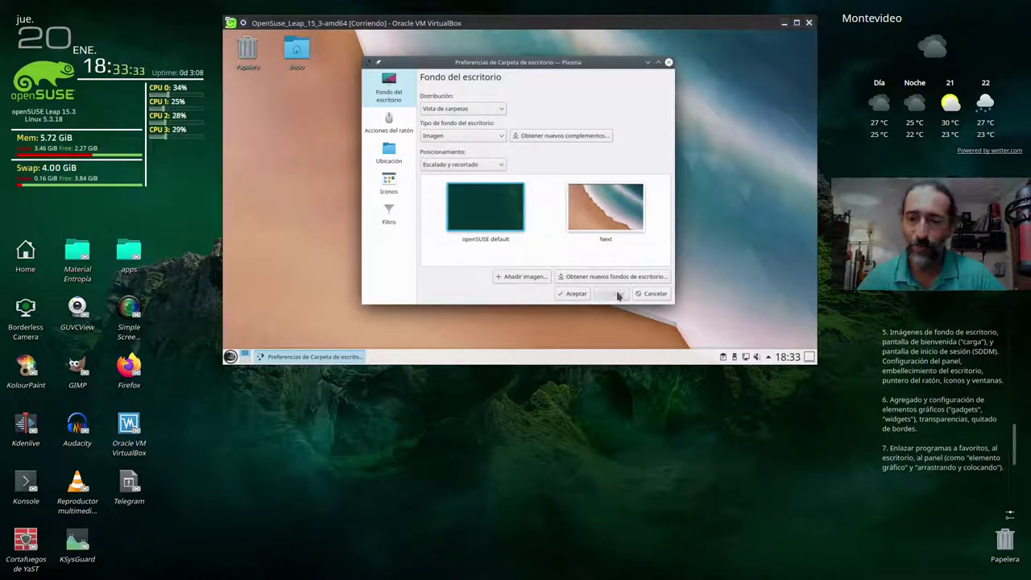
left_click_drag(545, 62, 525, 301)
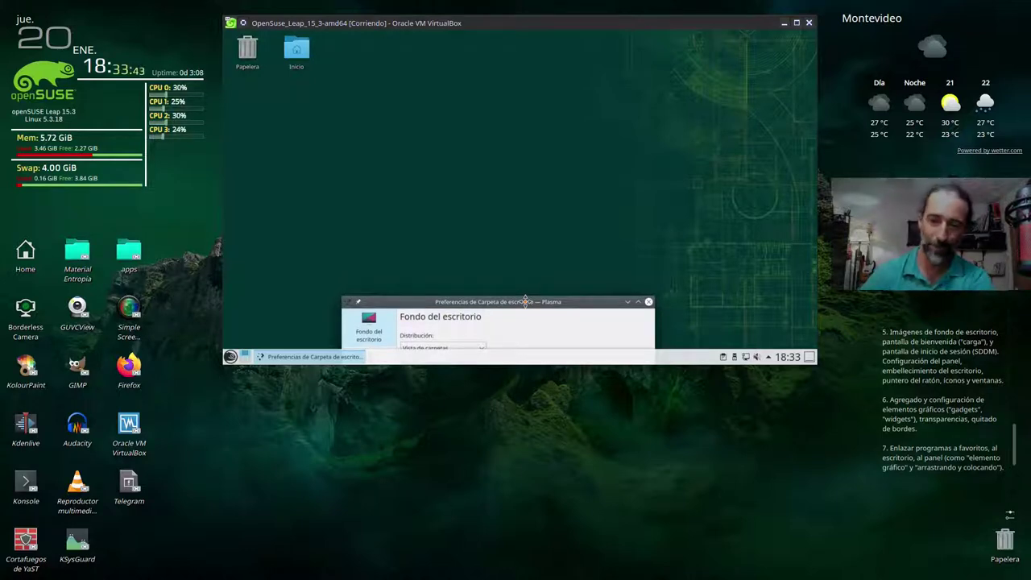
left_click_drag(525, 302, 535, 58)
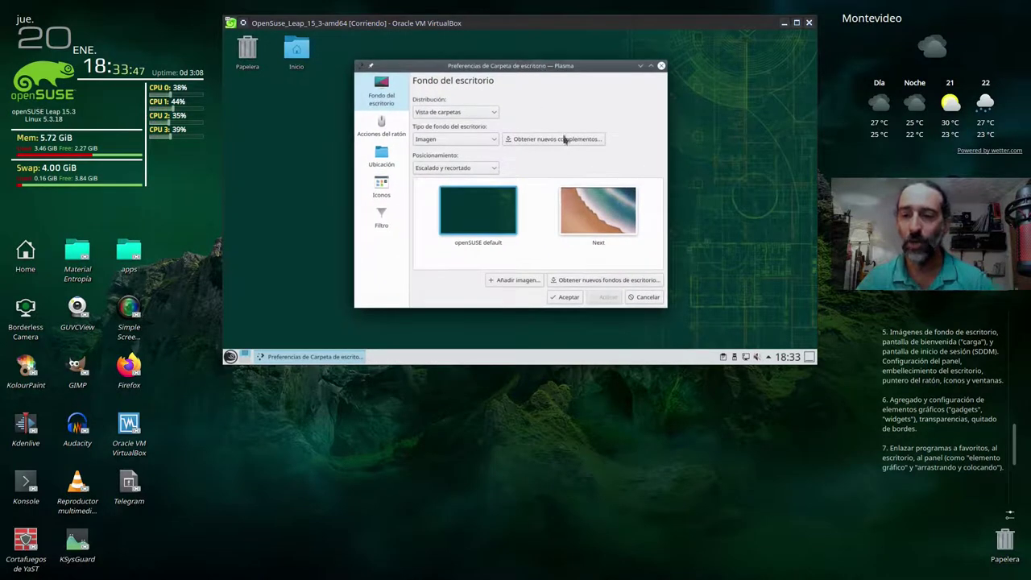
Select the Next wallpaper and open the online catalogue for getting new desktop wallpapers
left_click(595, 205)
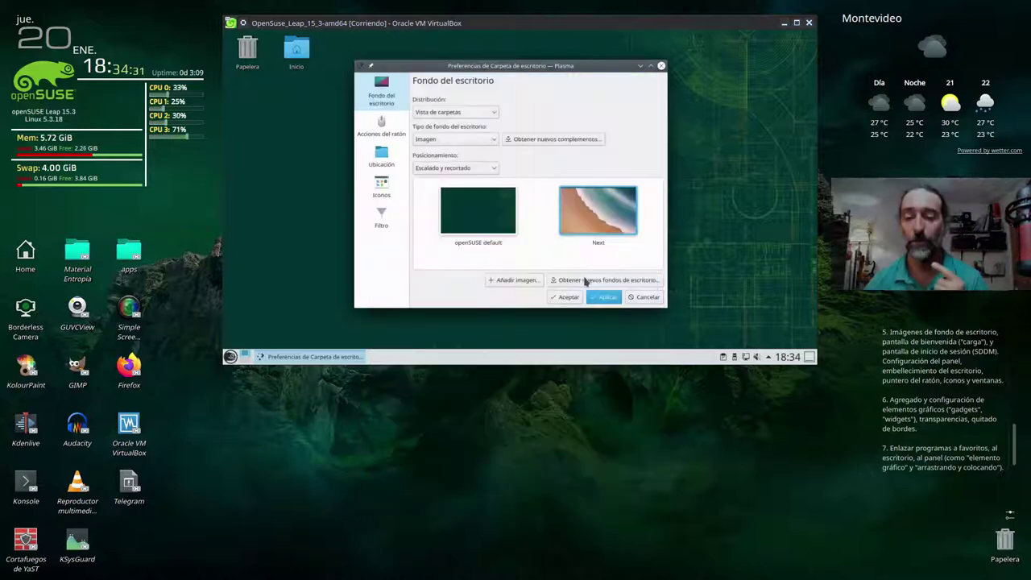
left_click(603, 281)
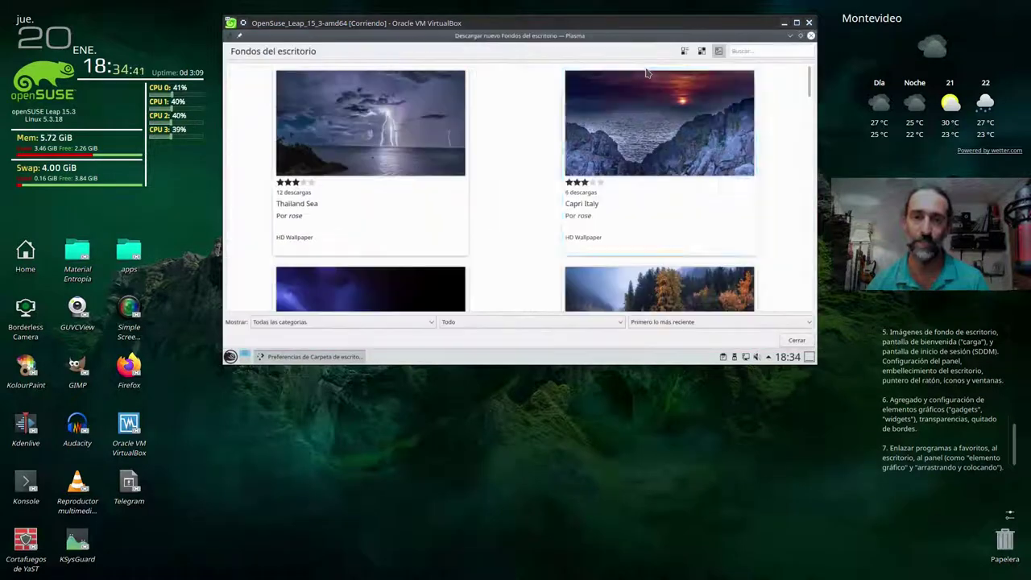
left_click(647, 66)
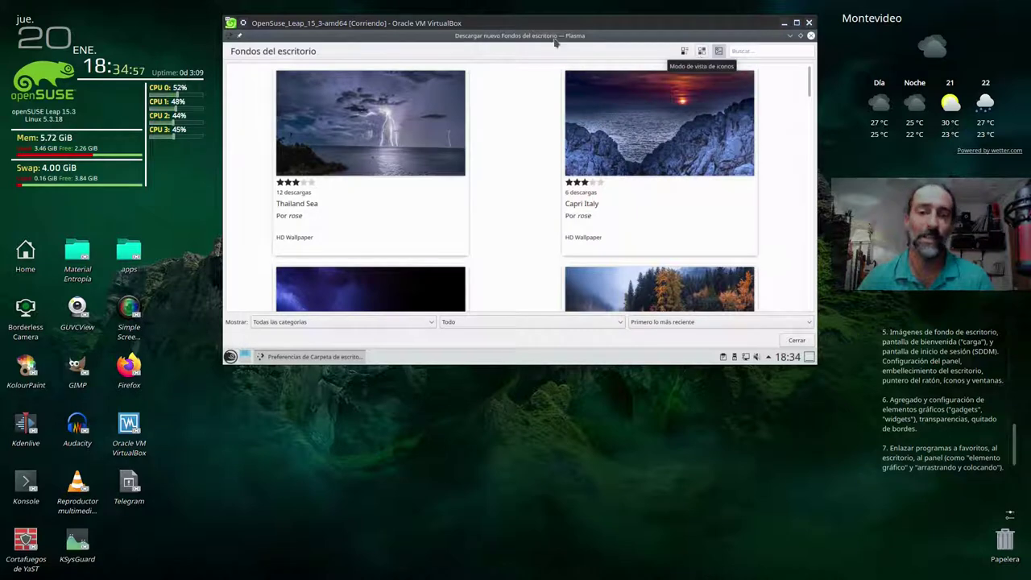
Compare the icon and tile view modes of the wallpaper catalogue and return to the large preview mode
left_click(701, 52)
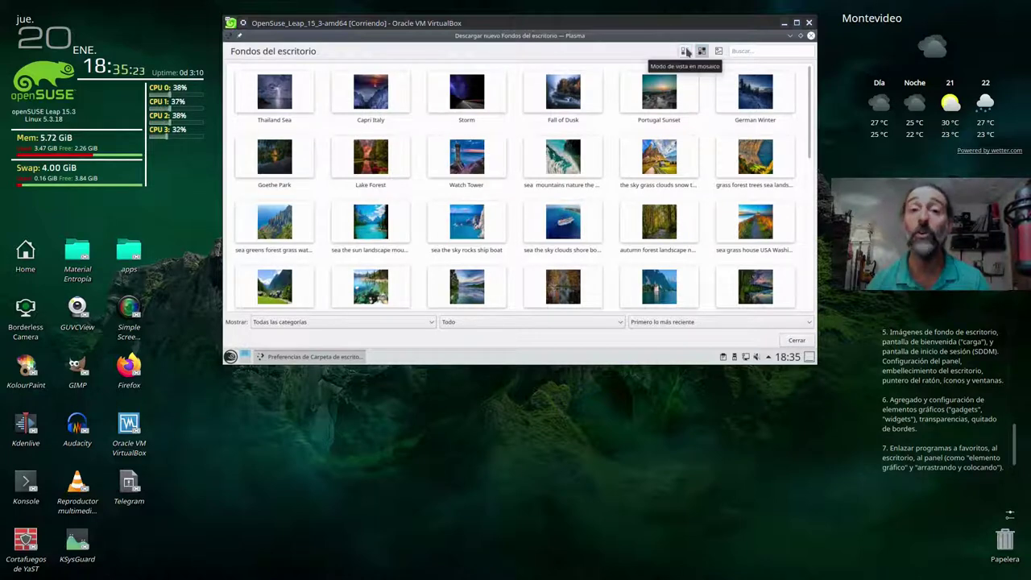
left_click(685, 51)
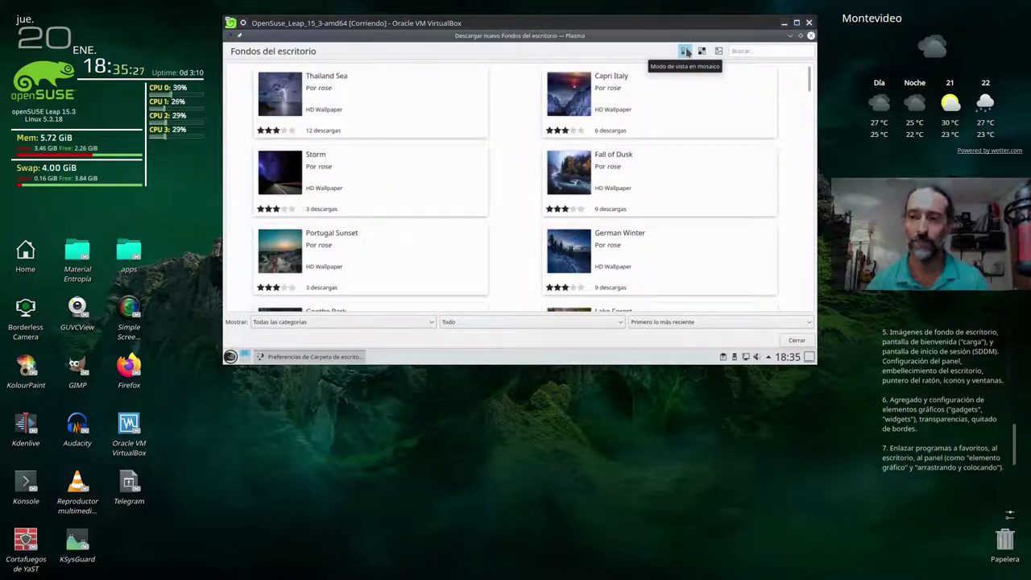
left_click(719, 50)
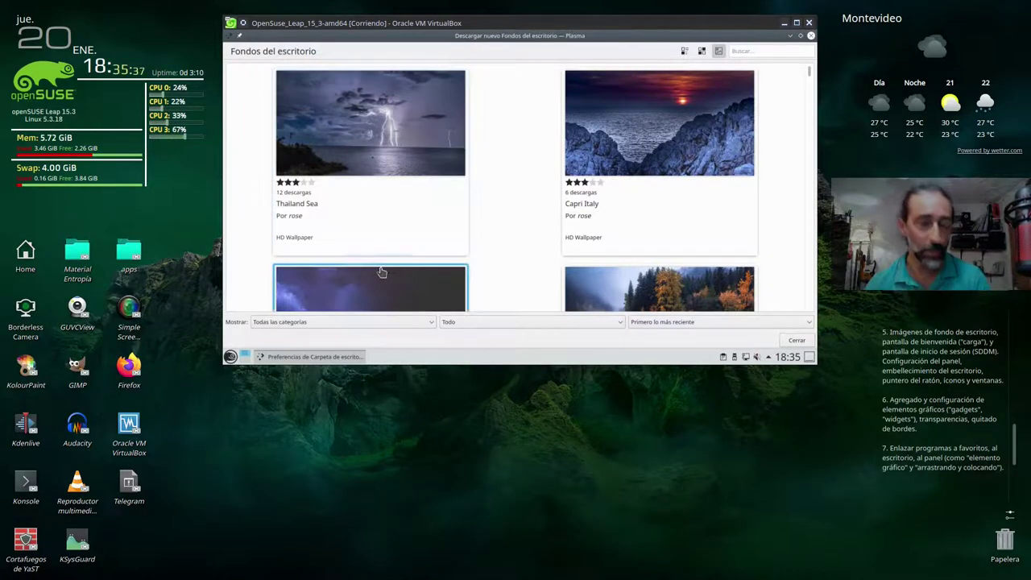
Review the catalogue's category options, try the "Solo instalados" filter, and restore it to "Todo"
left_click(294, 322)
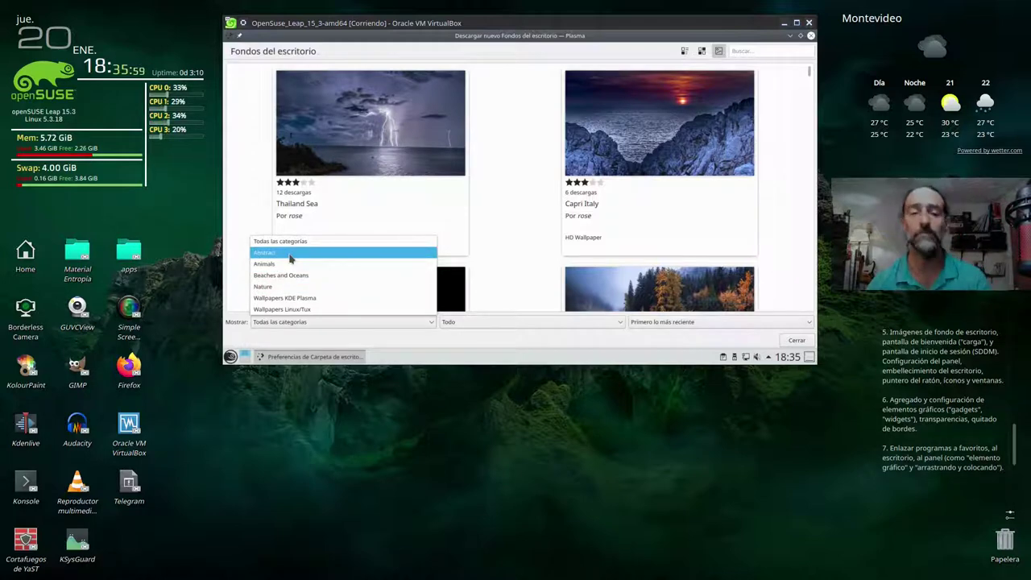
left_click(329, 327)
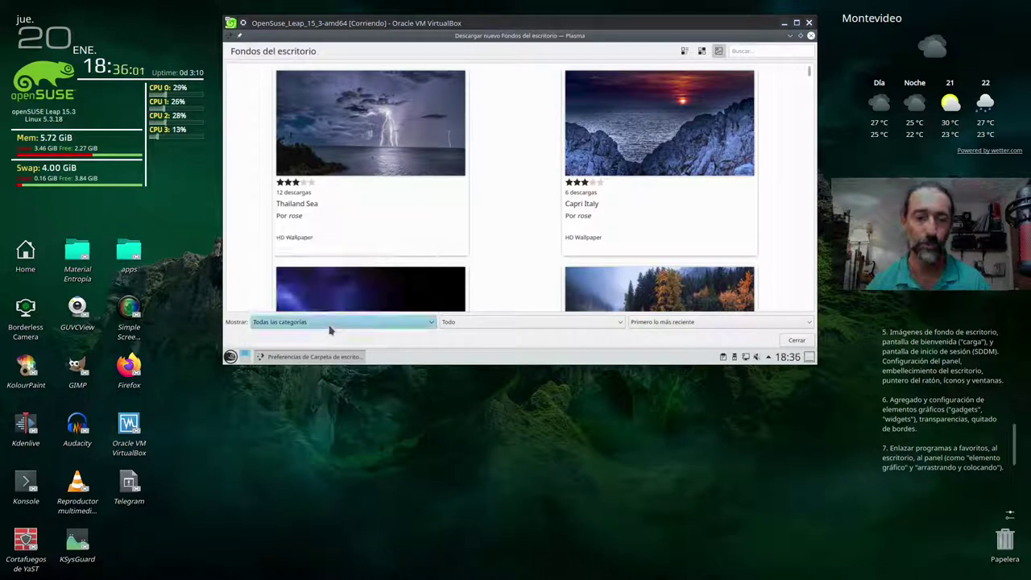
left_click(475, 326)
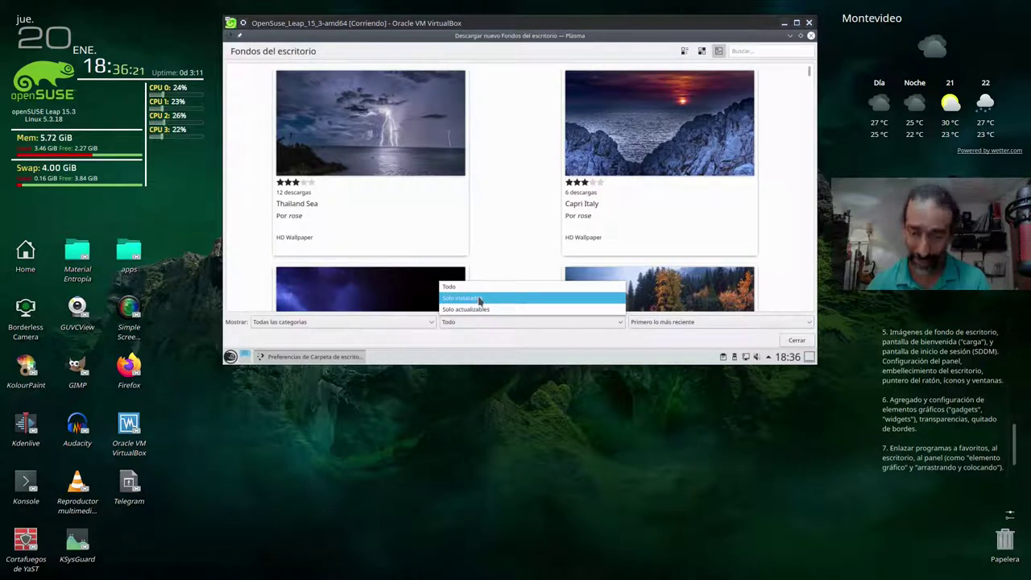
left_click(477, 300)
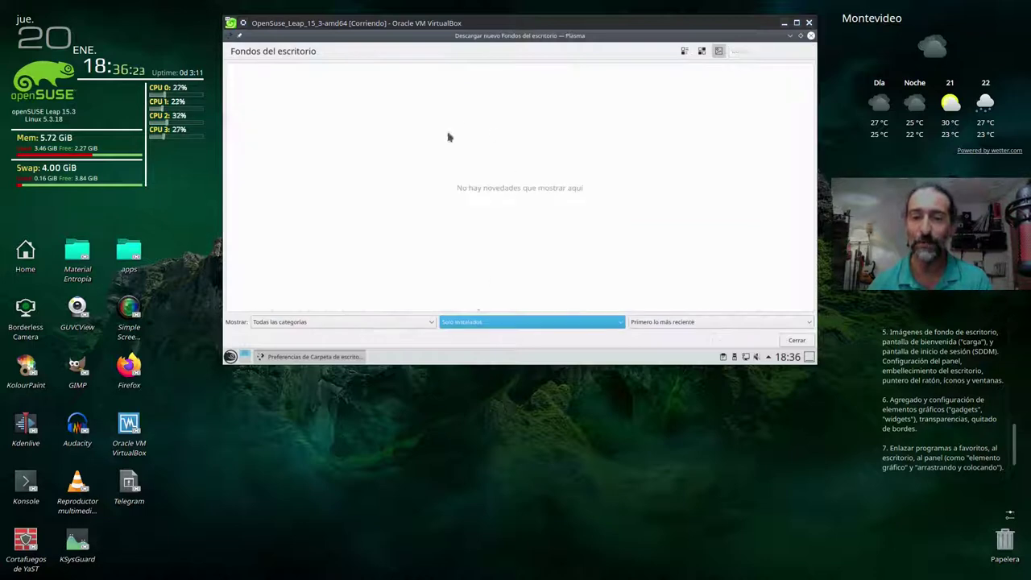
left_click(516, 322)
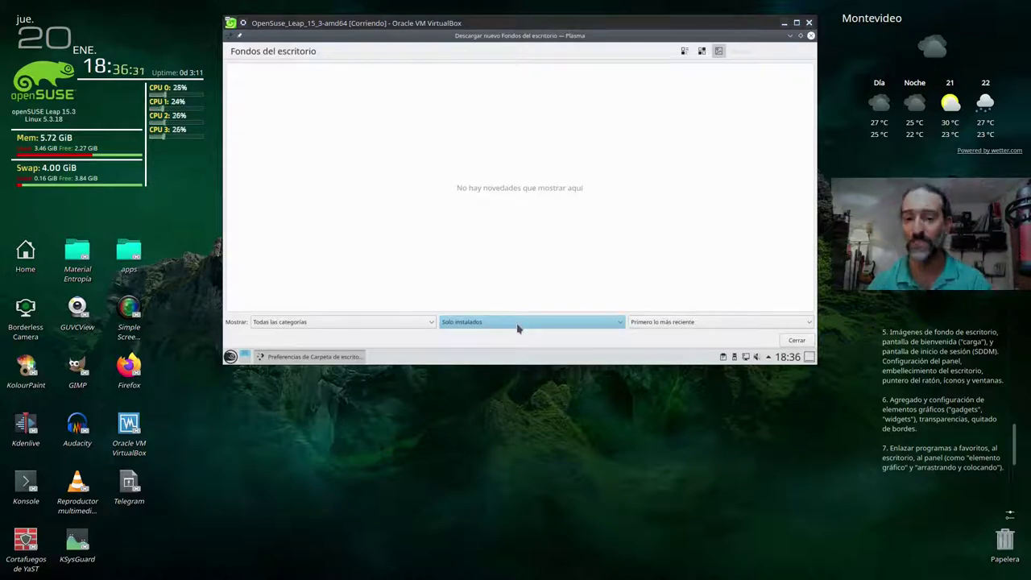
left_click(517, 323)
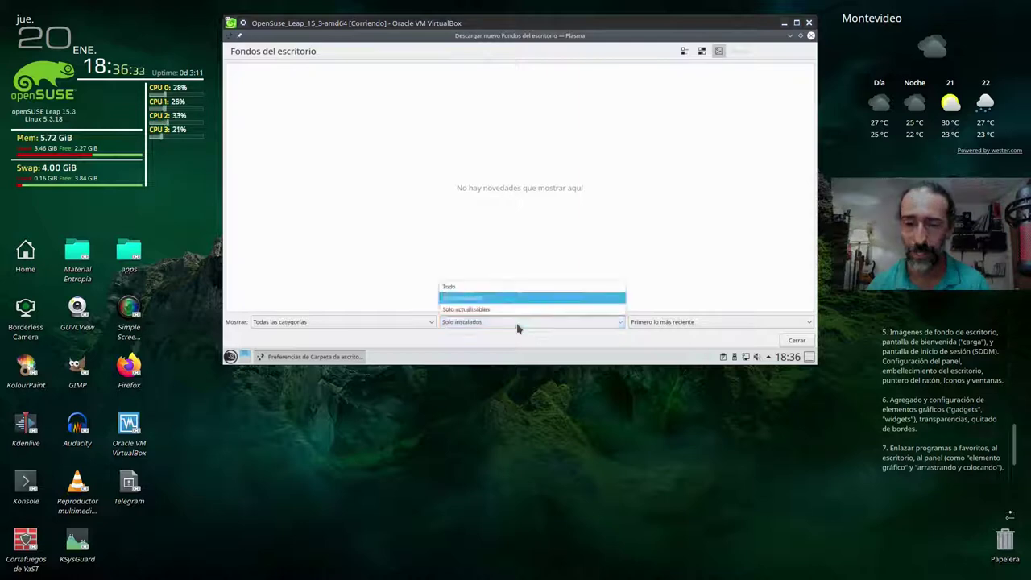
left_click(501, 288)
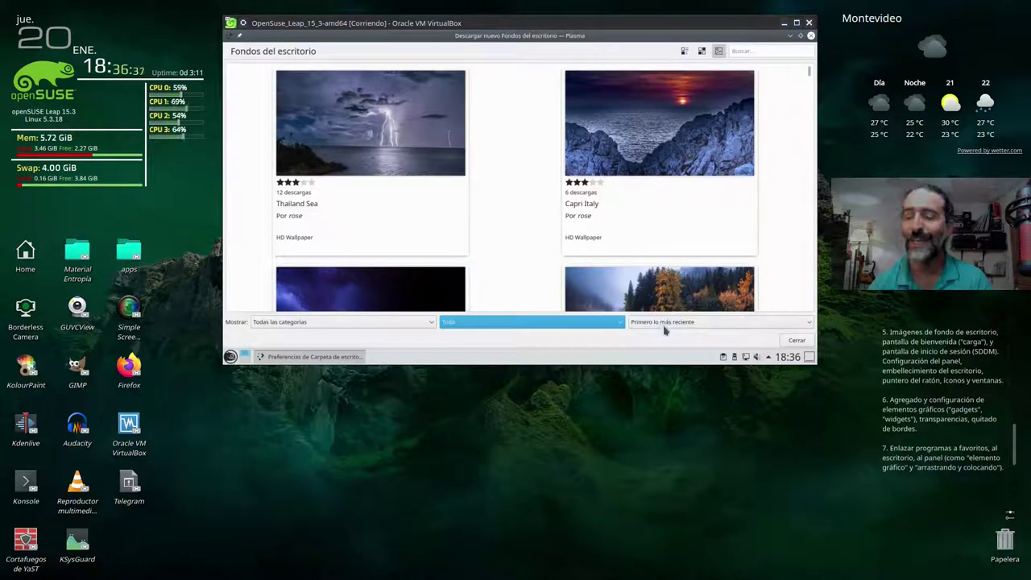
Sort the wallpaper catalogue by "Primero lo mejor puntuado" and browse down to the lake landscape wallpapers
left_click(664, 322)
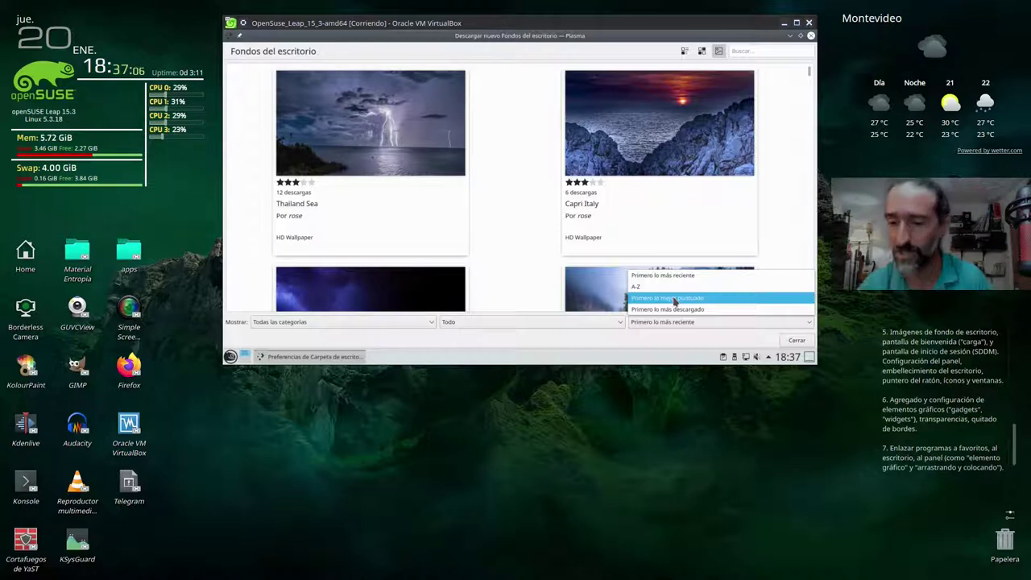
left_click(661, 299)
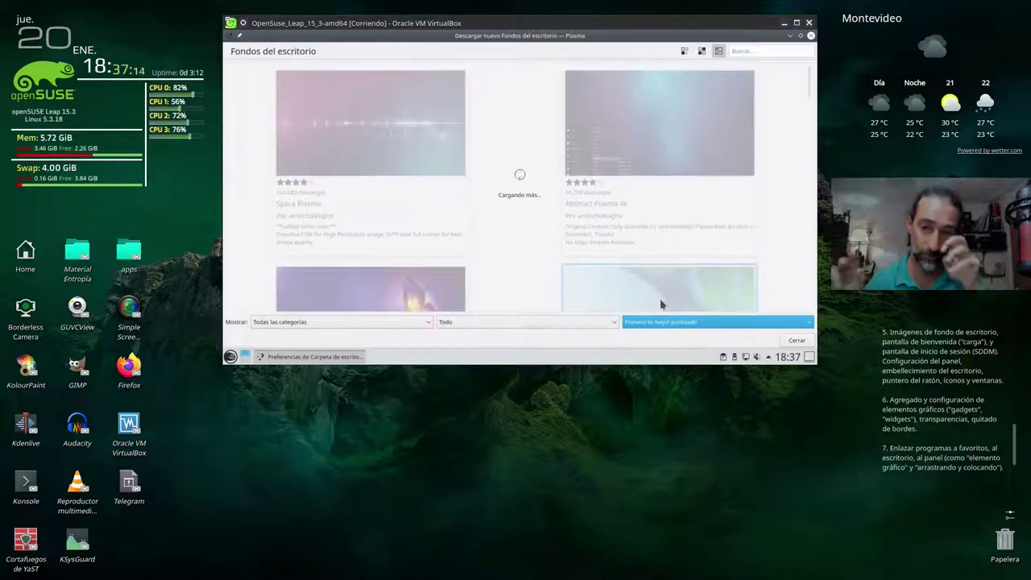
mouse_move(369, 159)
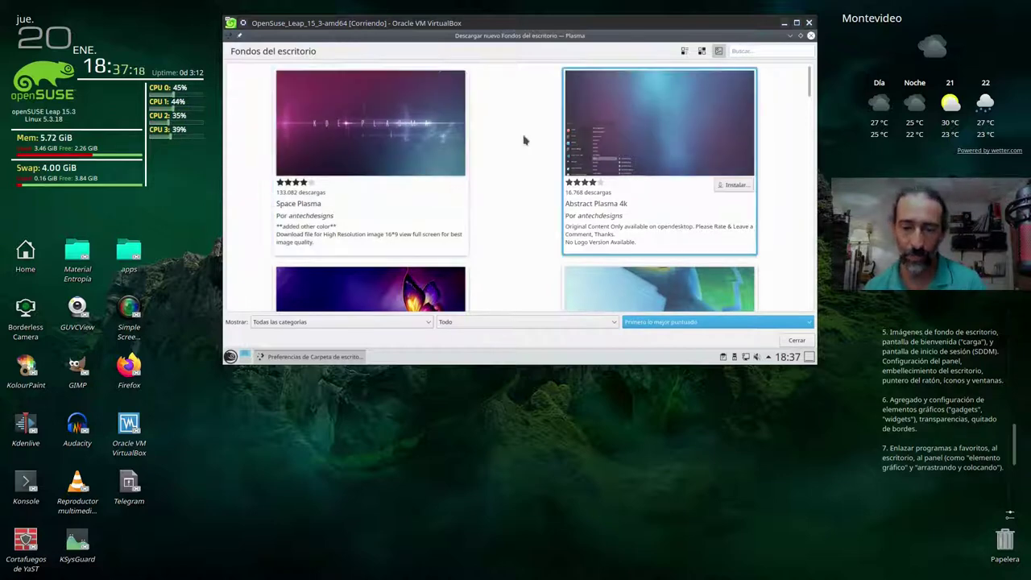
scroll(517, 143, "down", 2)
scroll(518, 143, "down", 3)
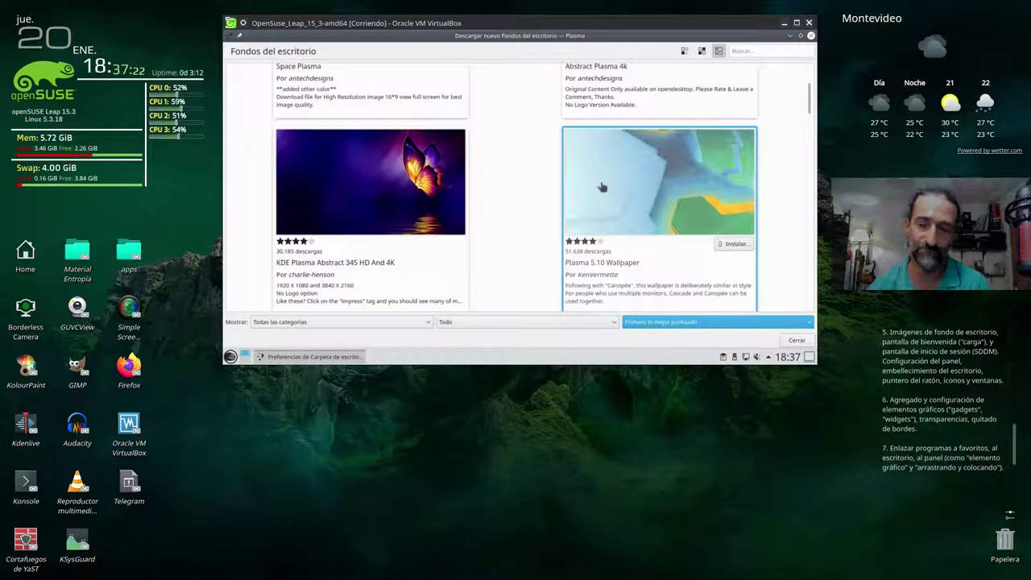
scroll(493, 186, "down", 2)
scroll(493, 186, "down", 4)
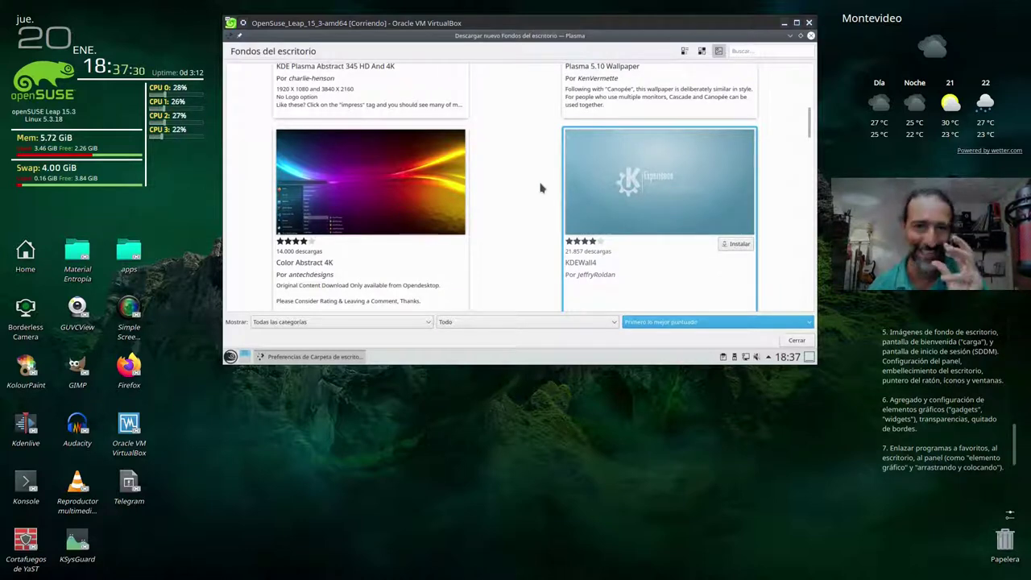
scroll(540, 187, "down", 3)
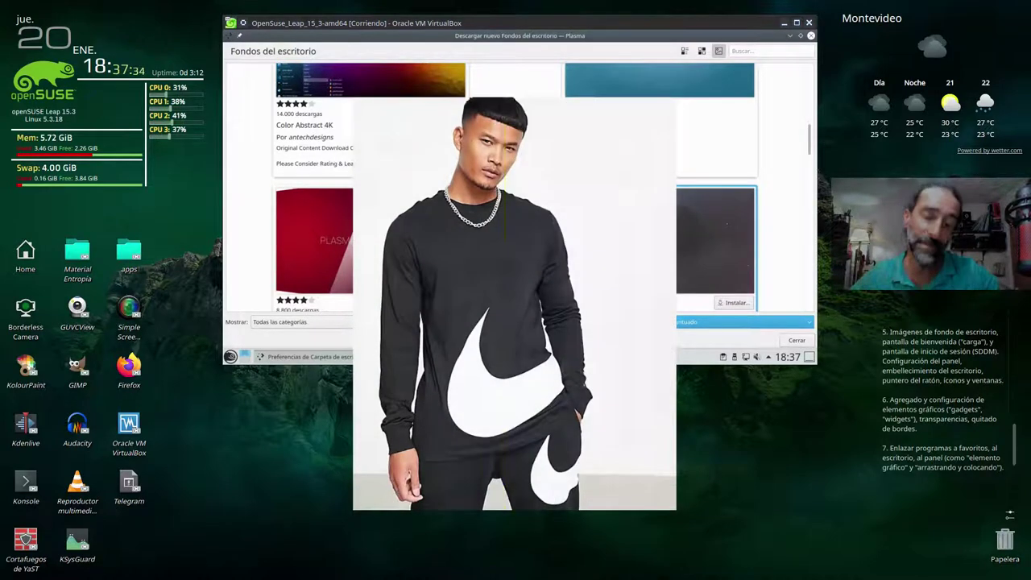
scroll(551, 115, "down", 1)
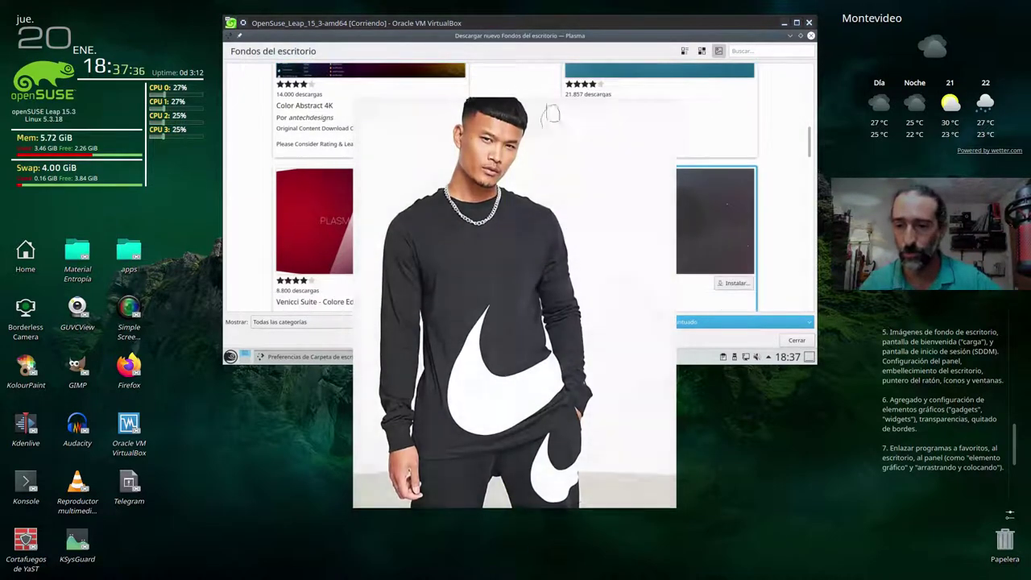
scroll(515, 193, "down", 3)
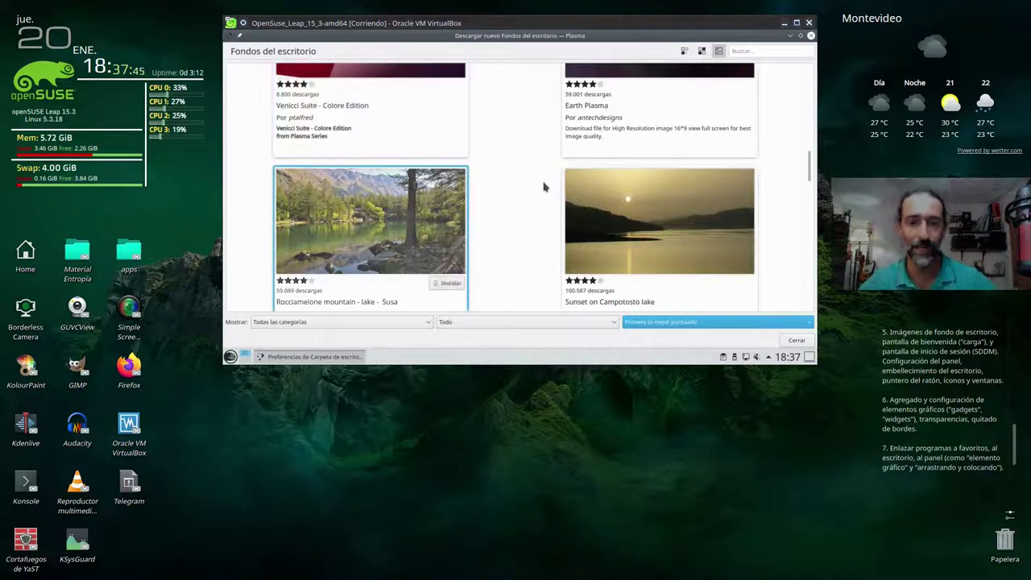
scroll(541, 169, "down", 1)
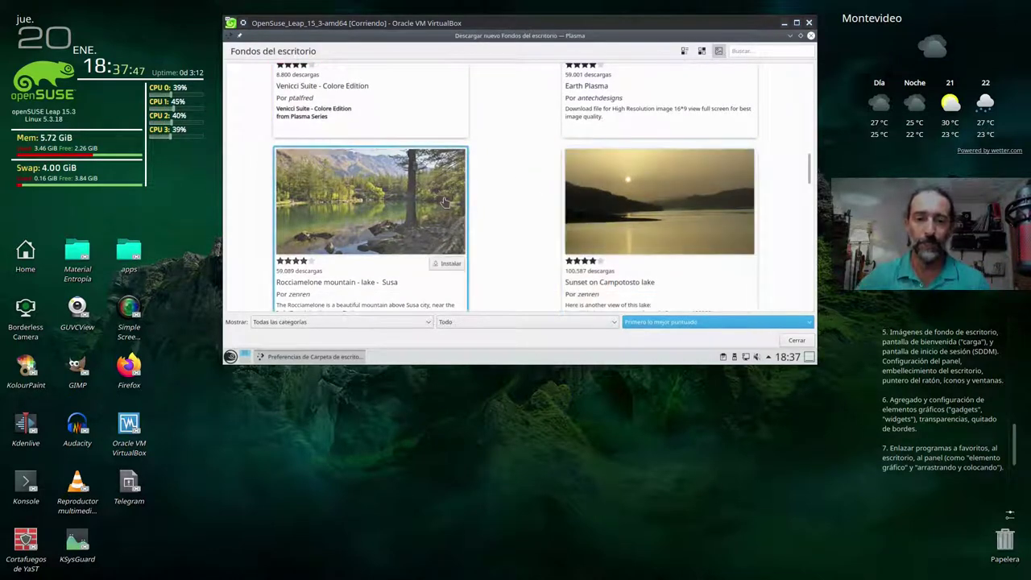
Install the "Rocciamelone mountain - lake - Susa" and "Sunset on Campotosto lake" wallpapers from the catalogue
left_click(448, 264)
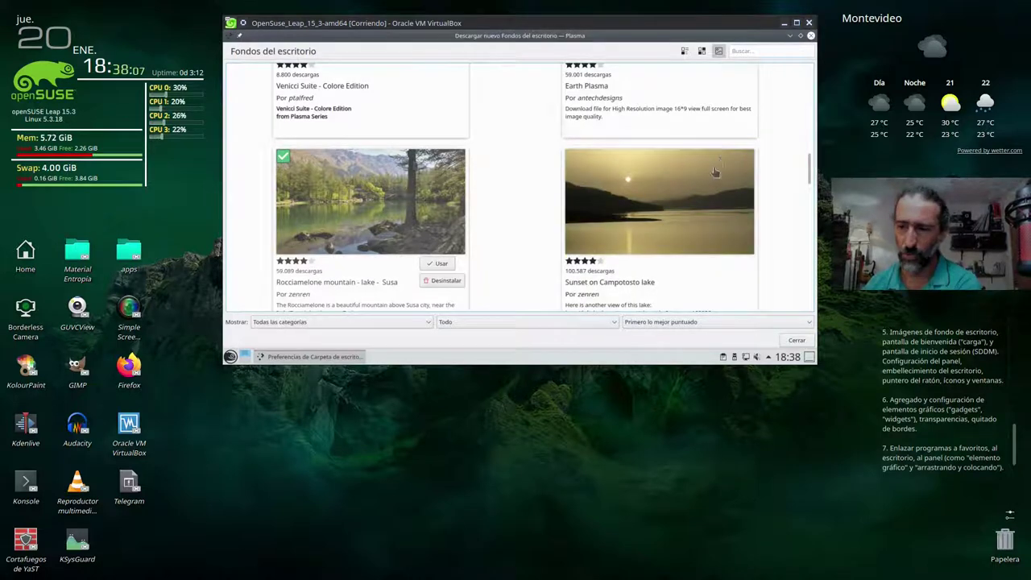
left_click(739, 263)
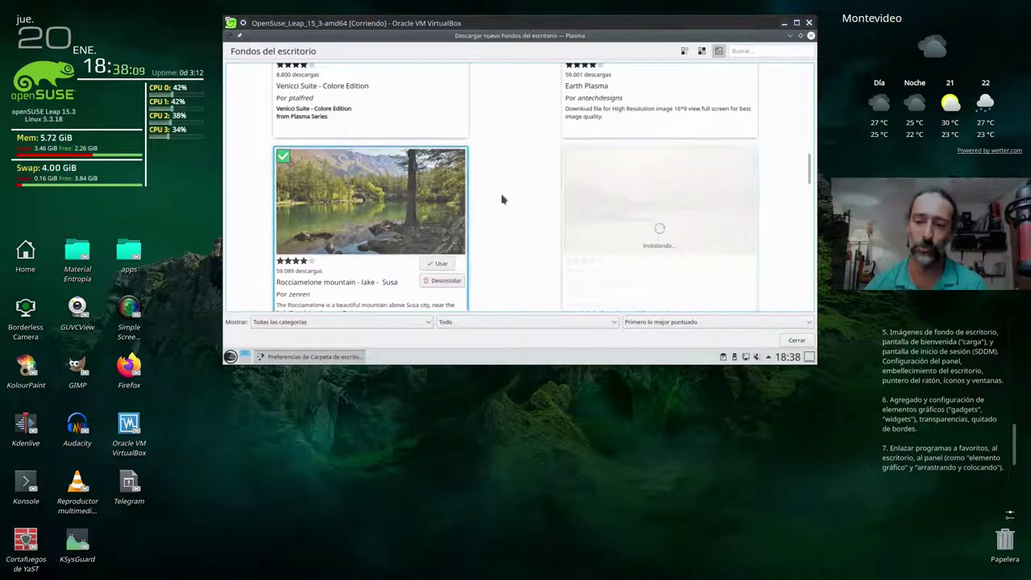
Browse further through the top-rated wallpapers and install "Bala Lake Reflections"
scroll(502, 200, "down", 3)
scroll(502, 200, "down", 1)
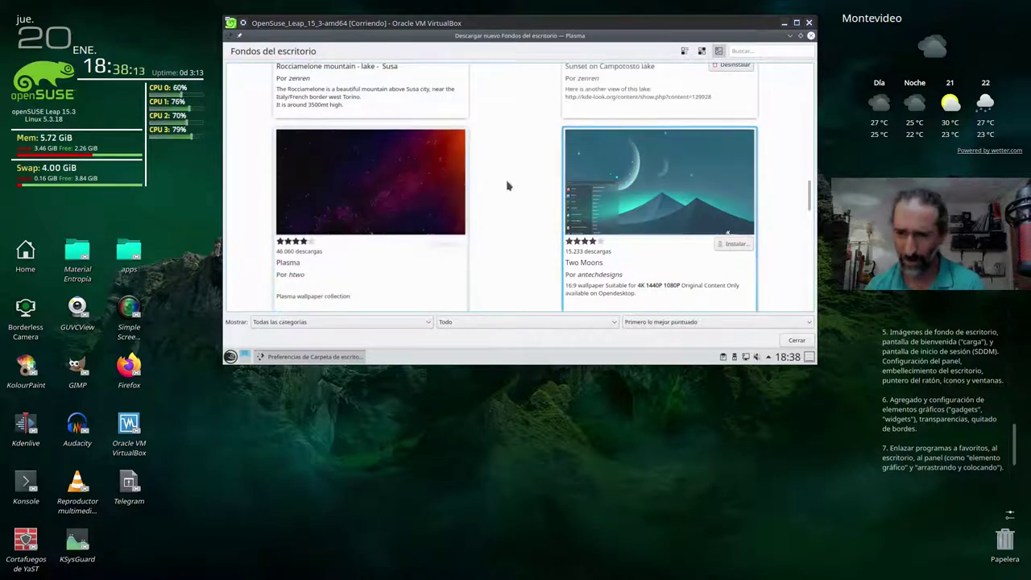
scroll(507, 185, "down", 3)
scroll(506, 186, "down", 3)
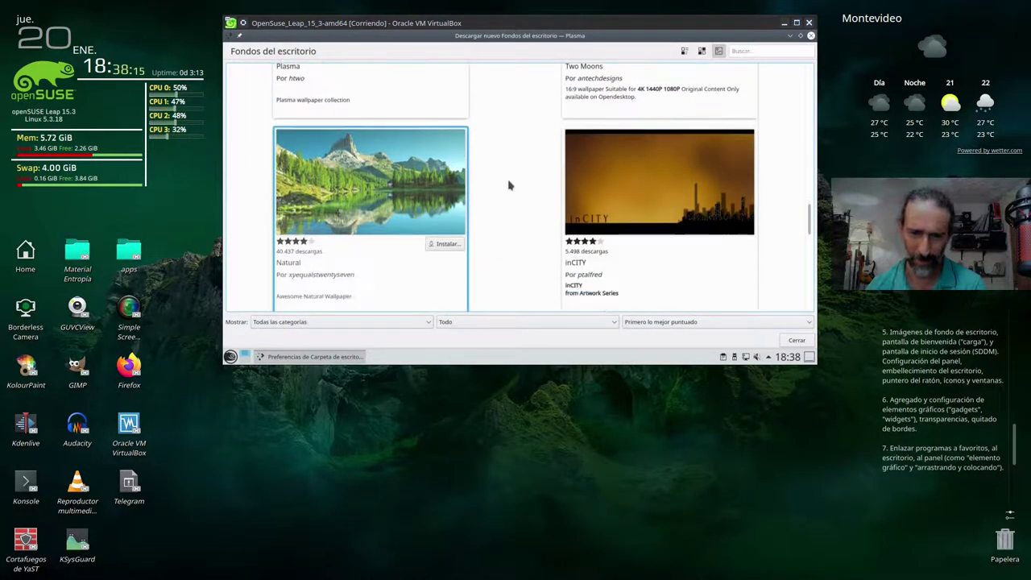
scroll(518, 211, "down", 4)
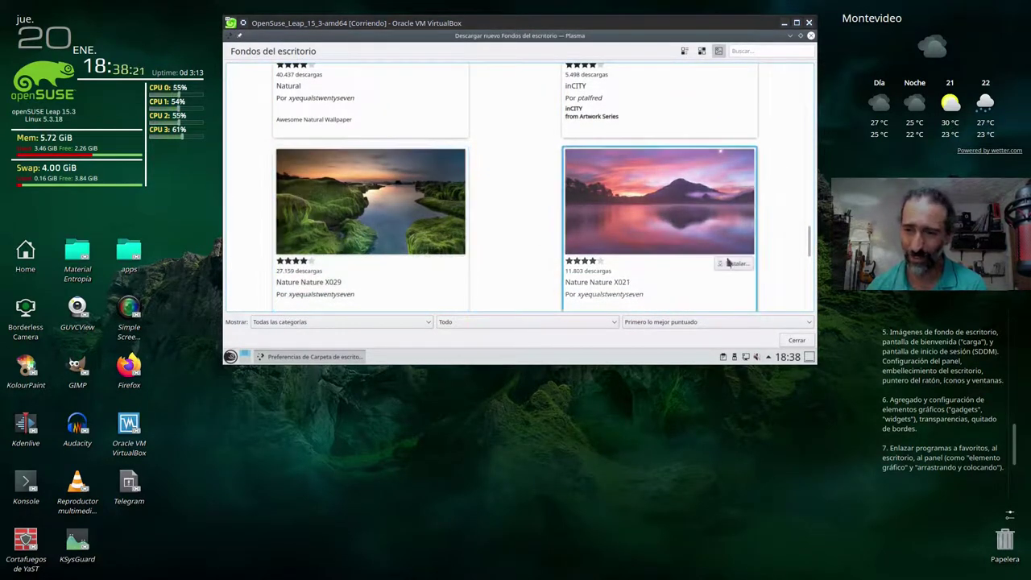
scroll(527, 207, "down", 3)
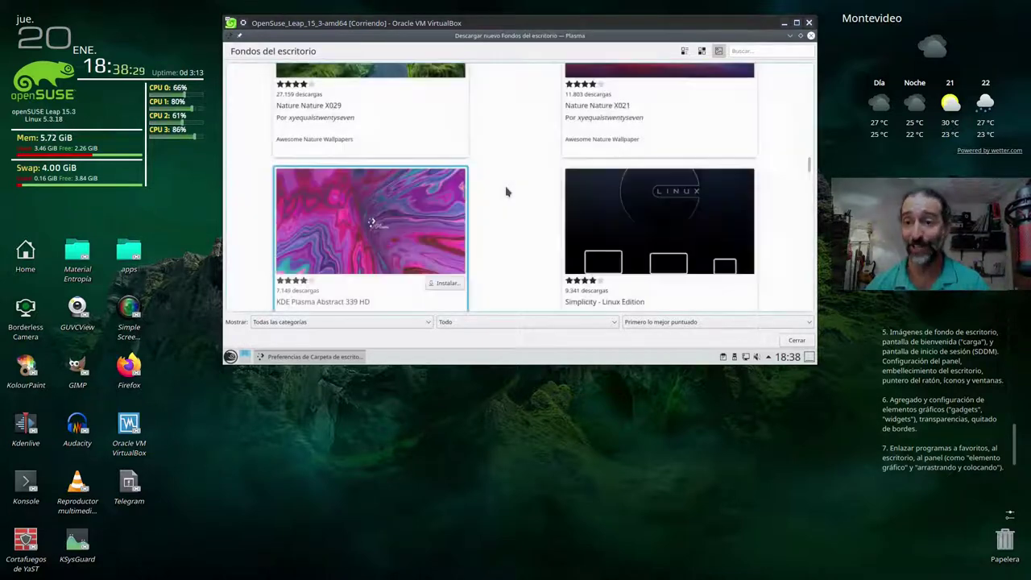
scroll(511, 157, "down", 4)
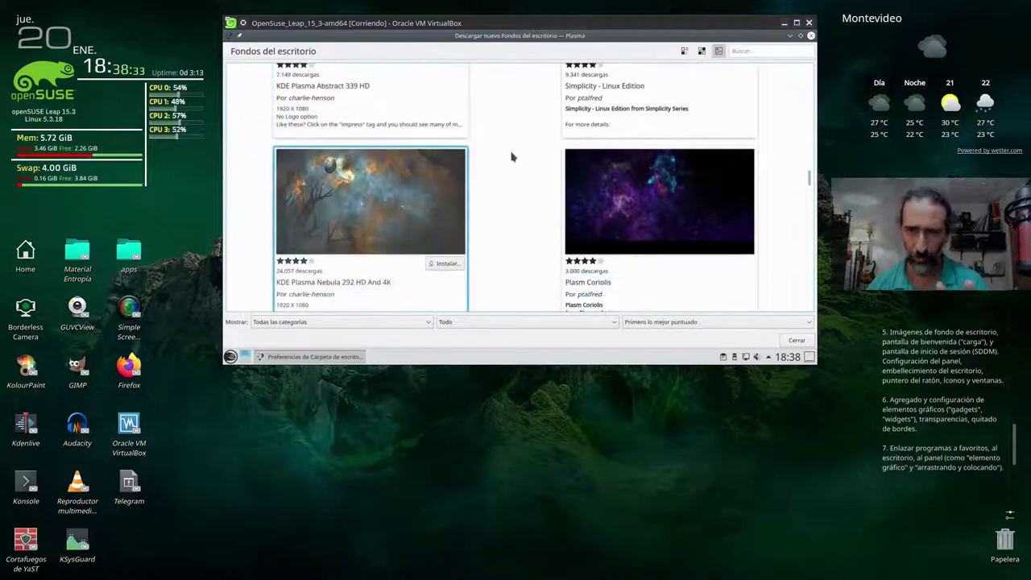
scroll(510, 158, "down", 5)
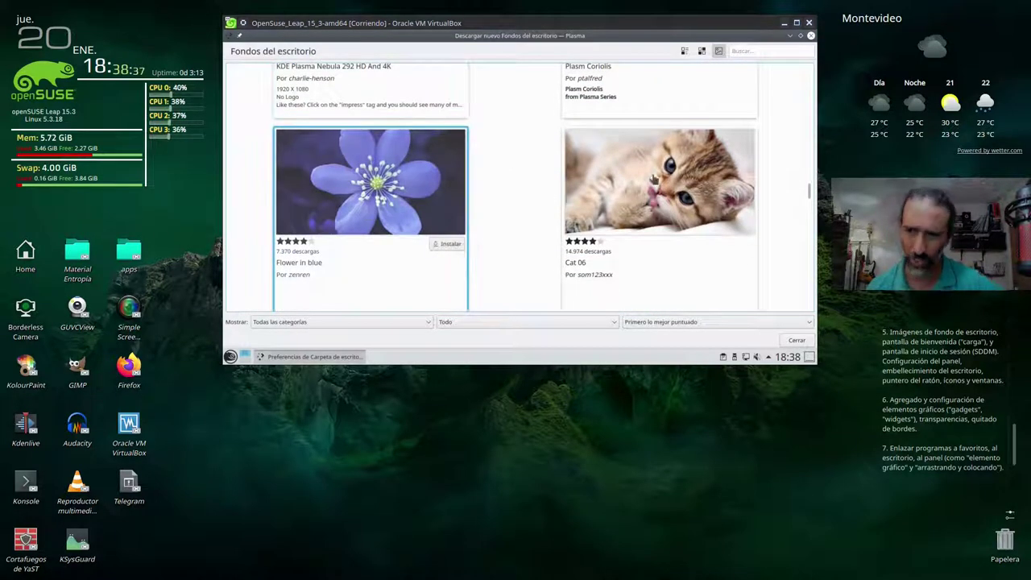
scroll(506, 196, "down", 2)
scroll(506, 195, "down", 8)
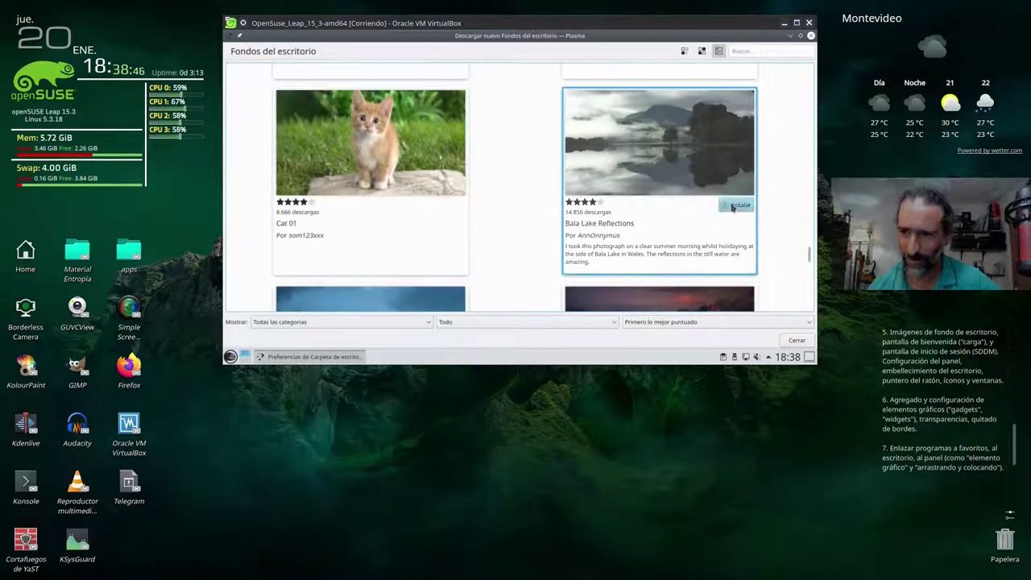
left_click(734, 204)
Search the wallpaper catalogue for "red"
scroll(508, 188, "down", 1)
scroll(506, 187, "down", 3)
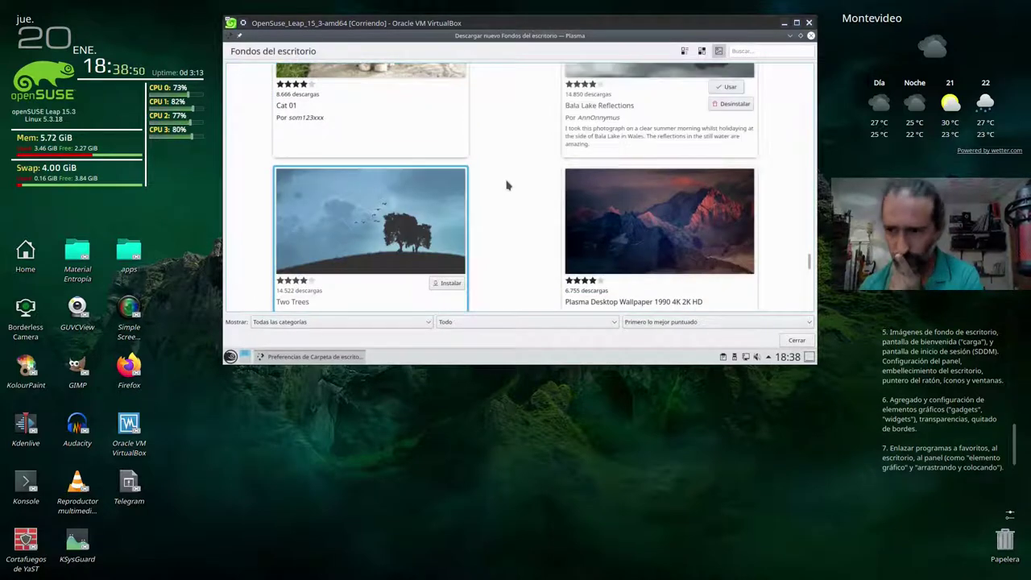
left_click(785, 50)
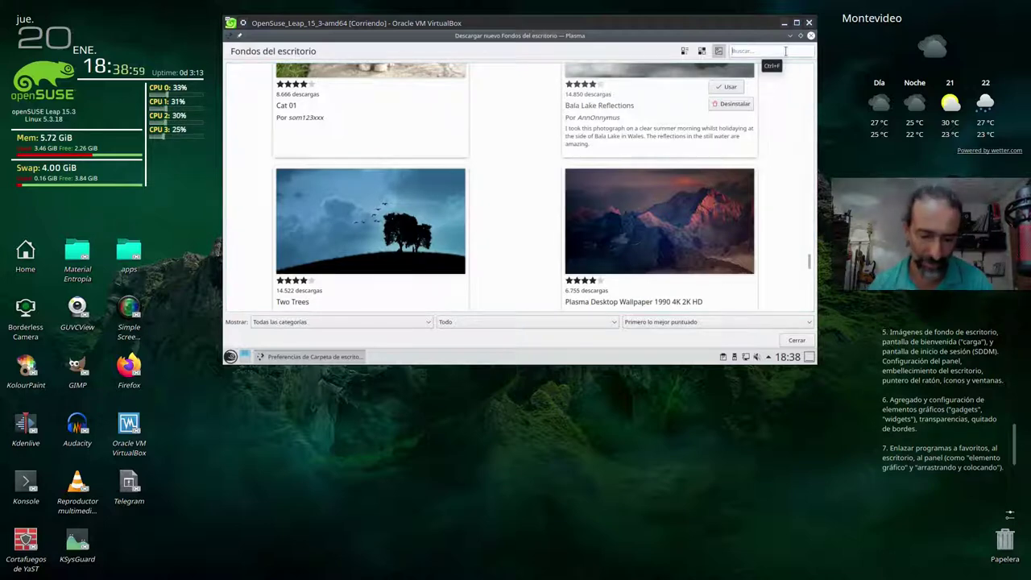
type("red")
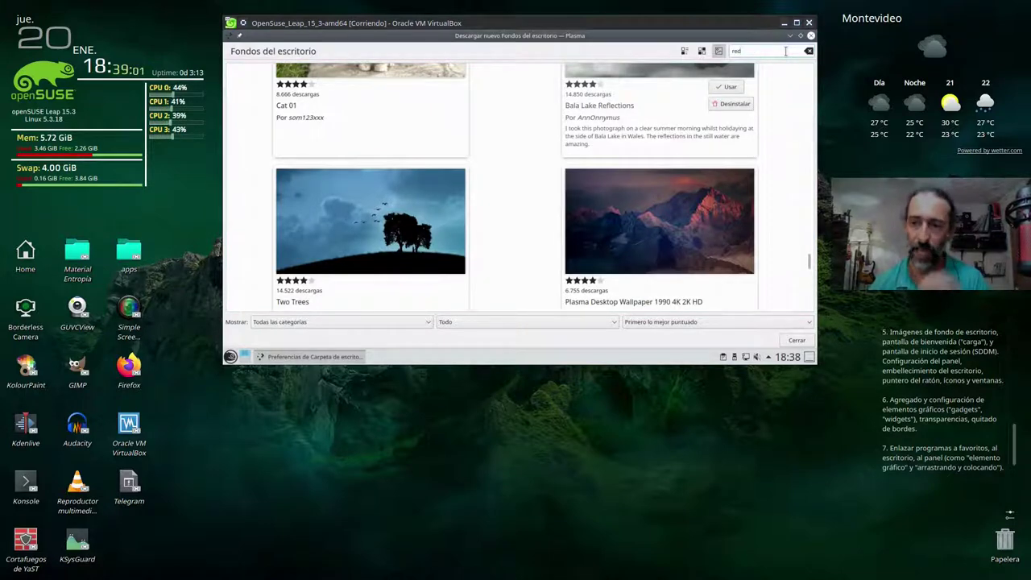
key("Return")
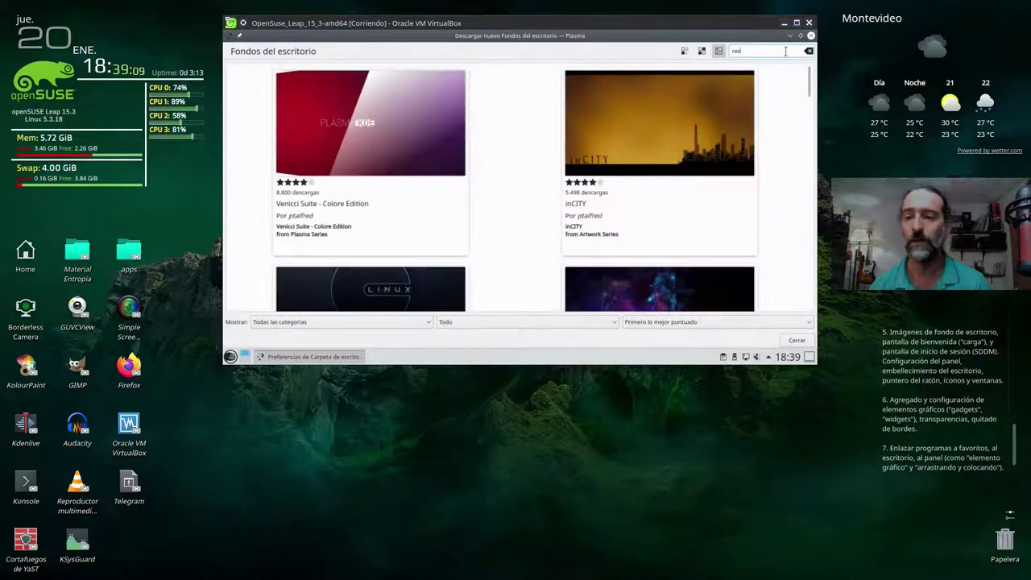
Install the "HD 1080P No Logo Pl 1913.png" version of Plasma Desktop Wallpaper 1913 from the search results
scroll(524, 187, "down", 3)
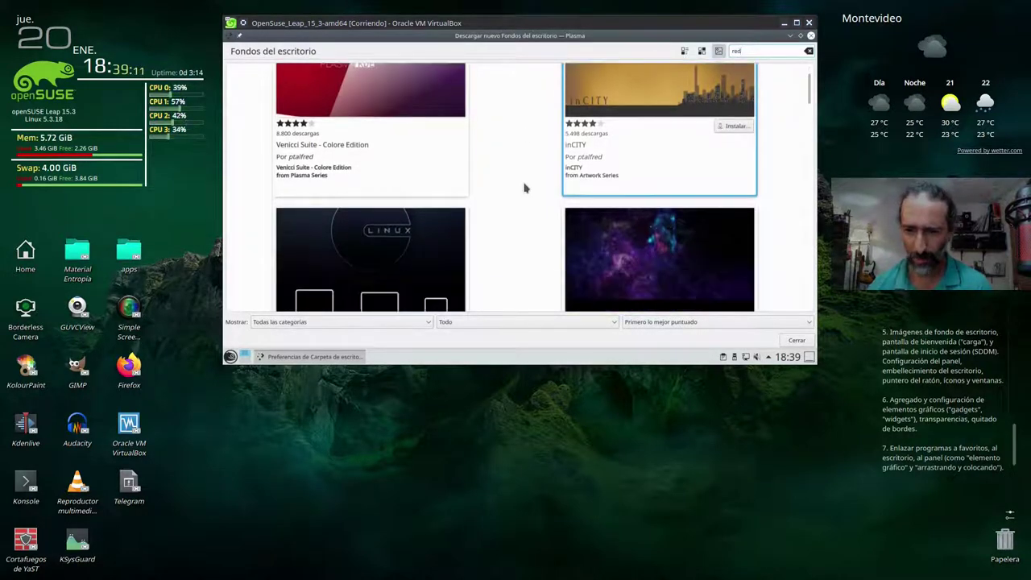
scroll(524, 187, "down", 10)
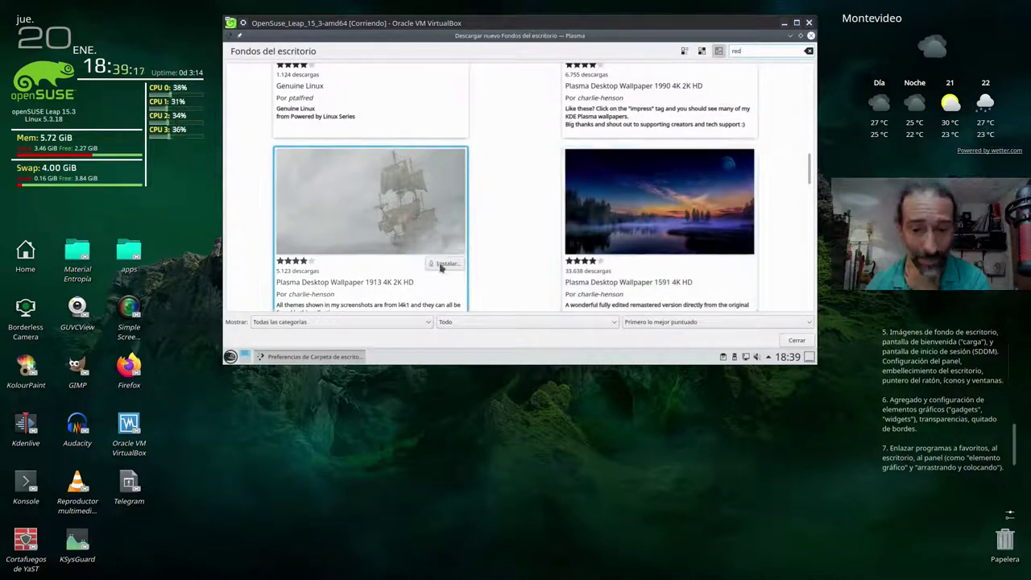
left_click(441, 265)
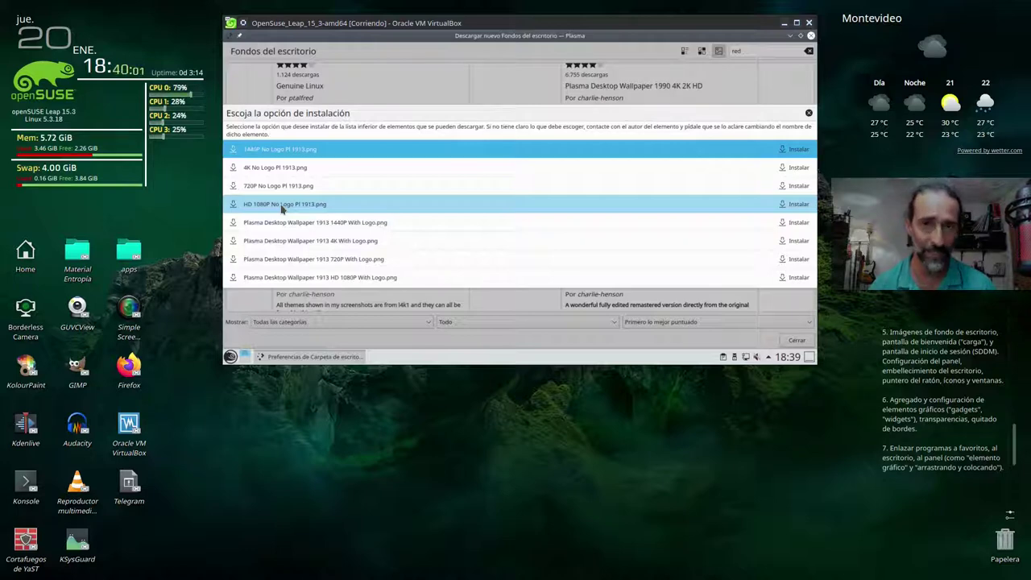
left_click(282, 208)
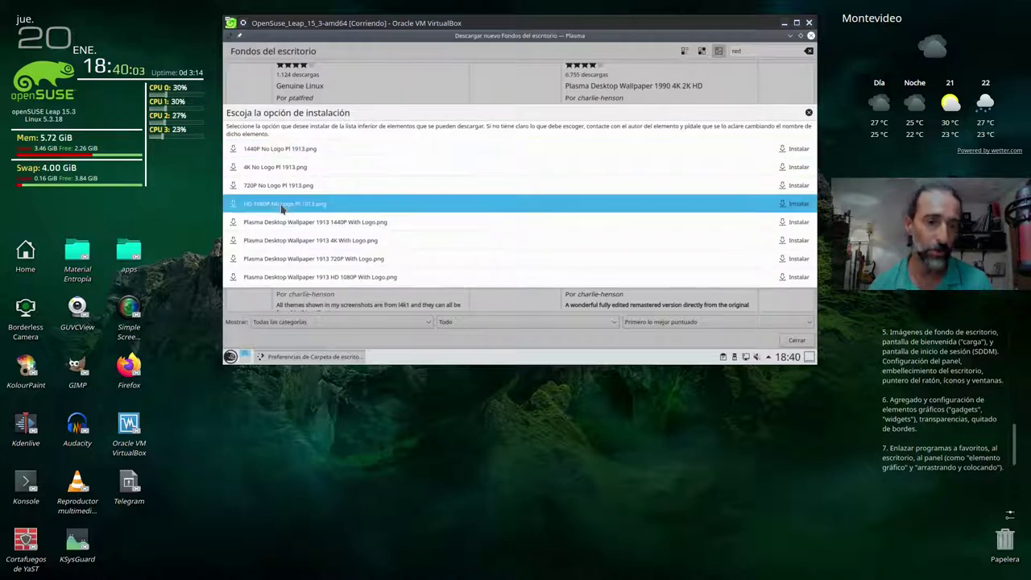
left_click(793, 209)
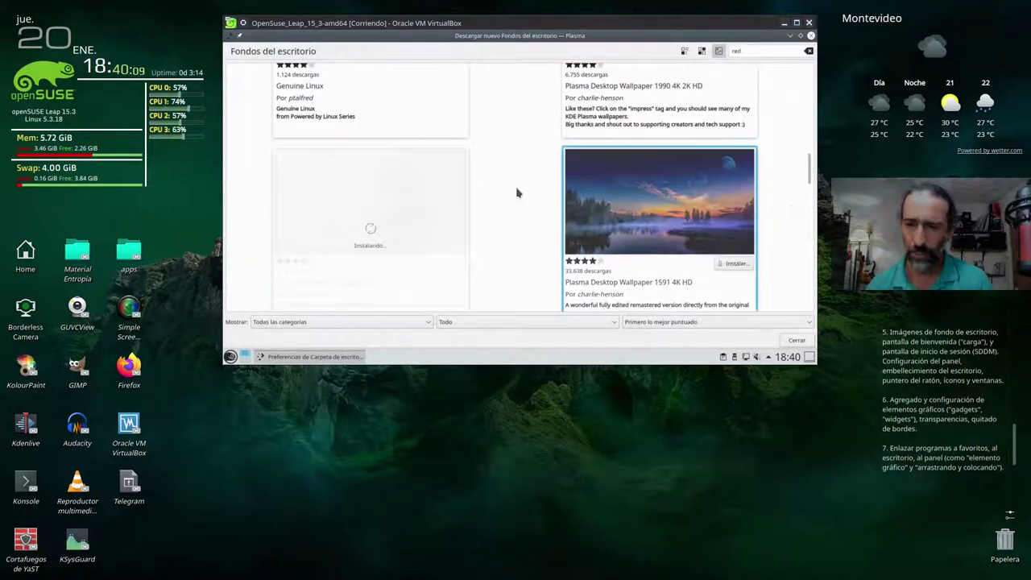
Install the "HD NO LOGO PL1591.png" version of Plasma Desktop Wallpaper 1591 and close the wallpaper catalogue
left_click(735, 264)
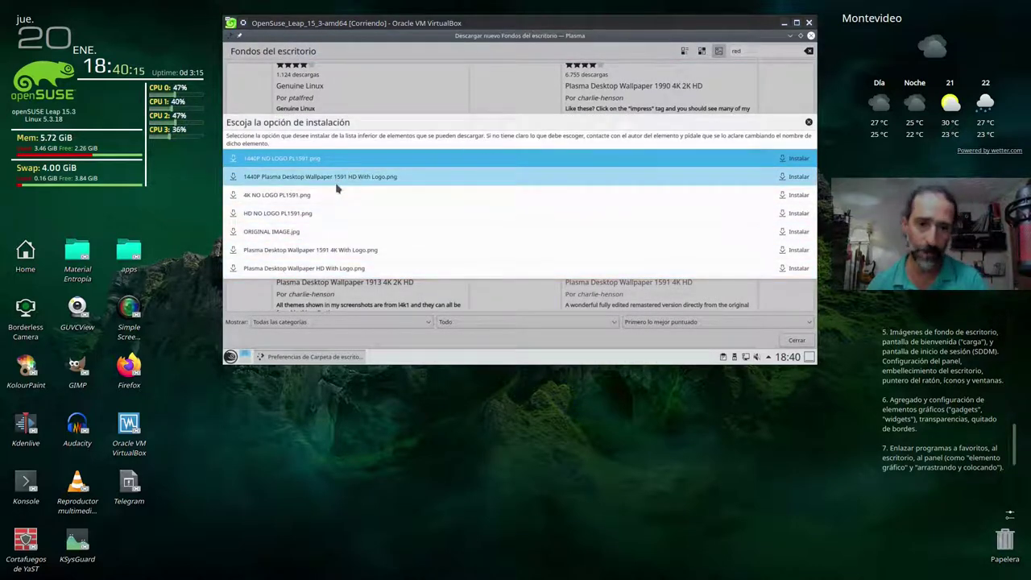
left_click(268, 216)
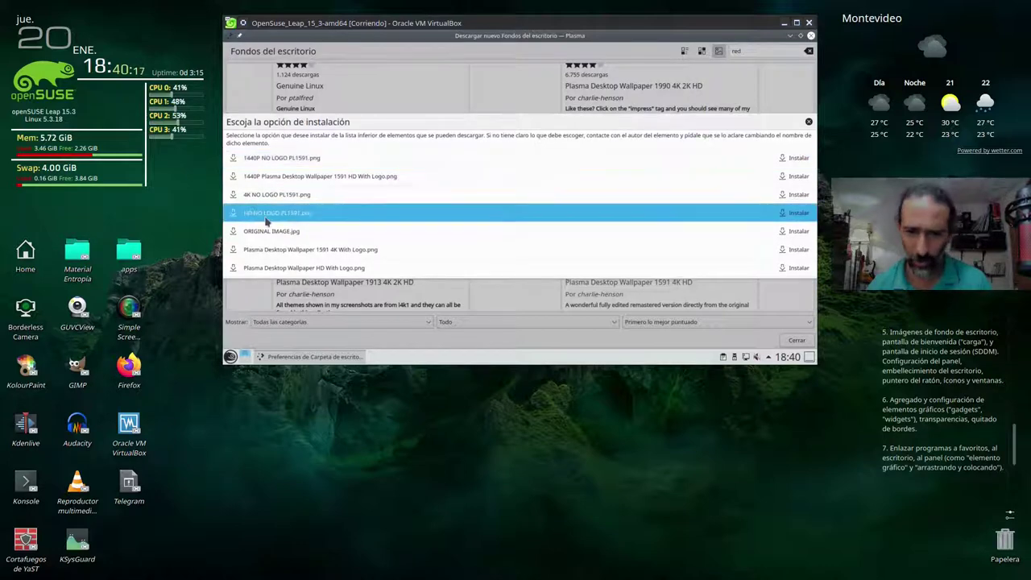
left_click(796, 214)
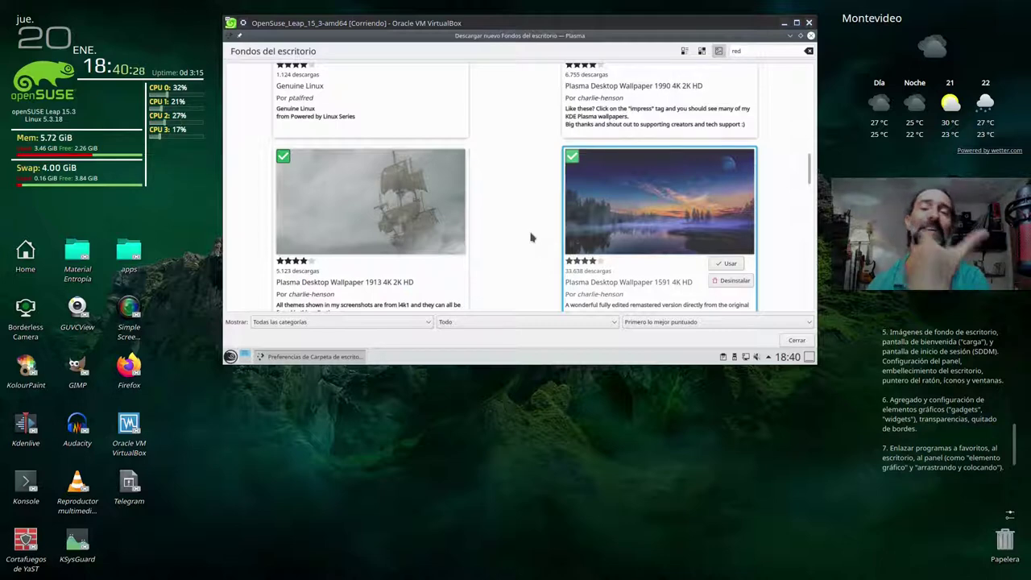
left_click(792, 340)
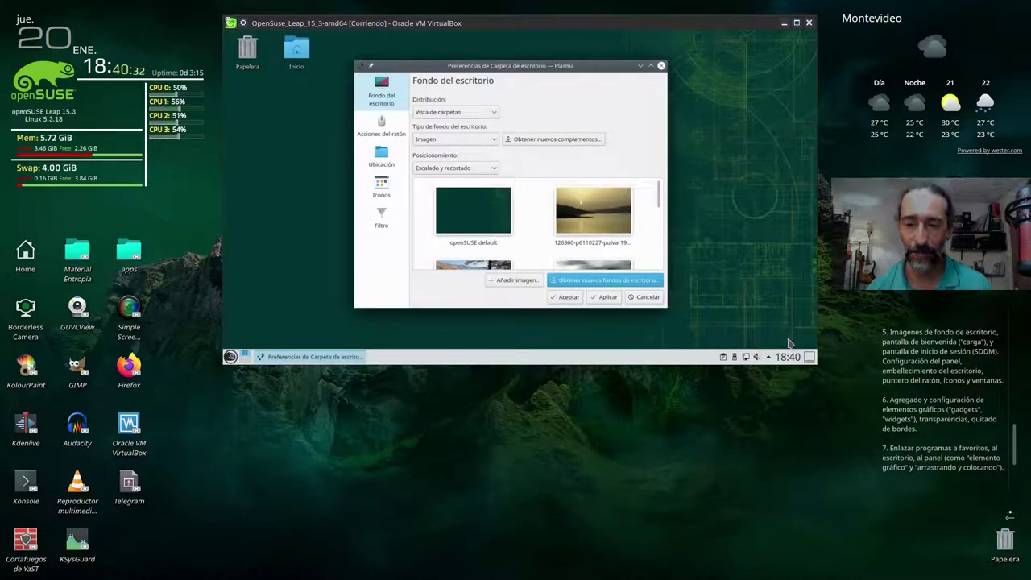
Maximise the folder preferences window and check the Documentos and Descargas folders for a local image to add as wallpaper
double_click(570, 68)
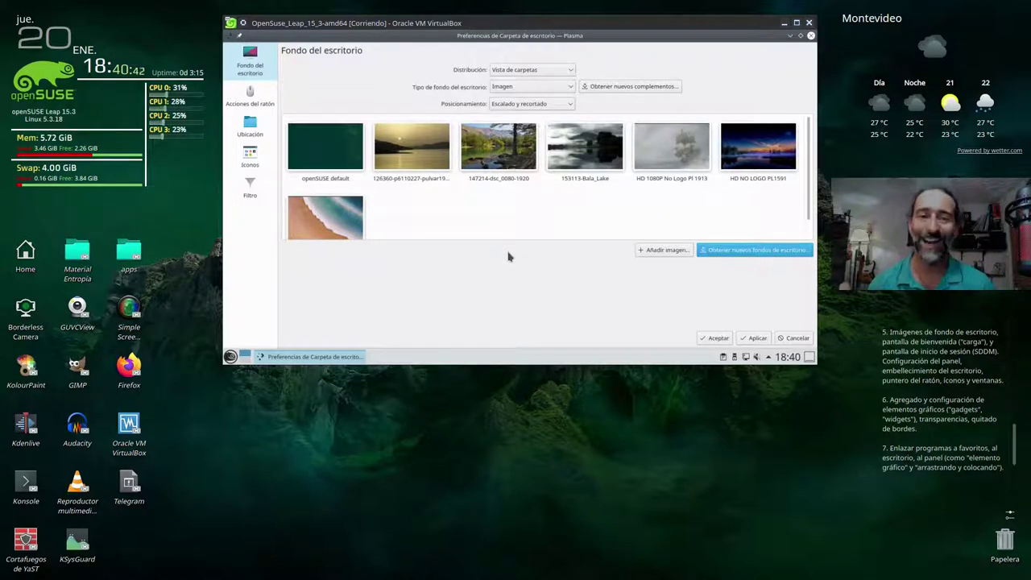
left_click(652, 250)
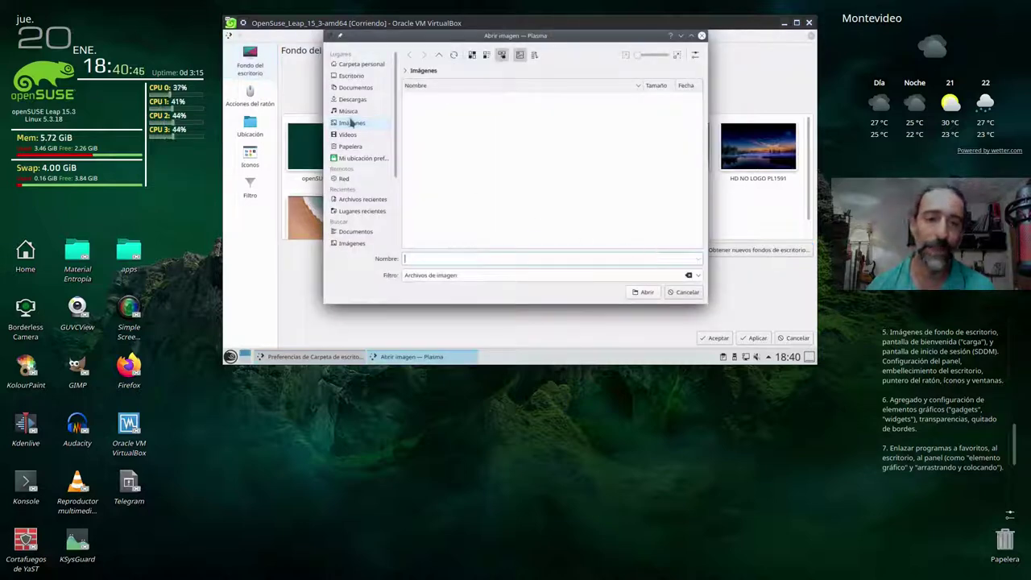
left_click(354, 87)
left_click(355, 99)
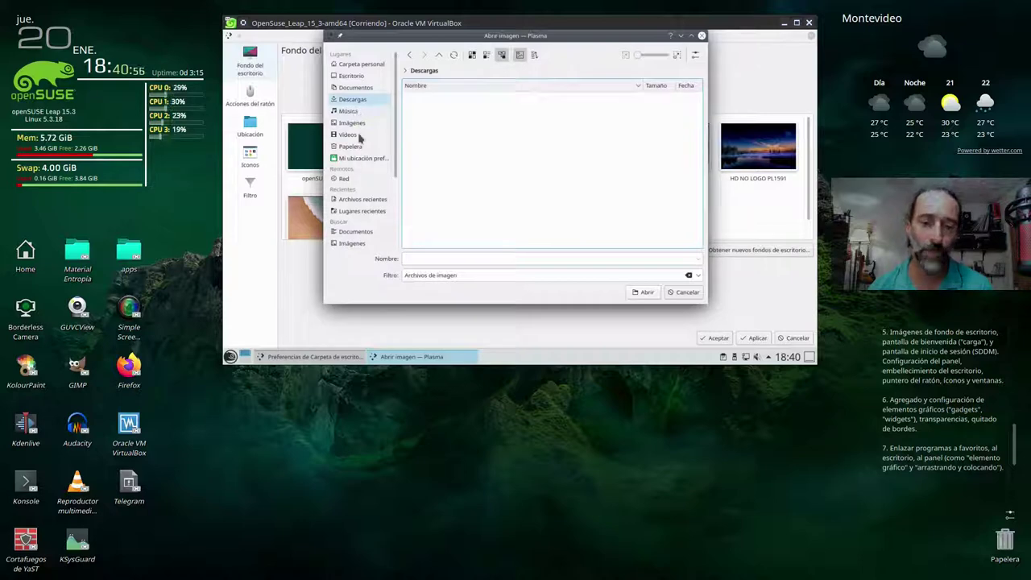
right_click(486, 139)
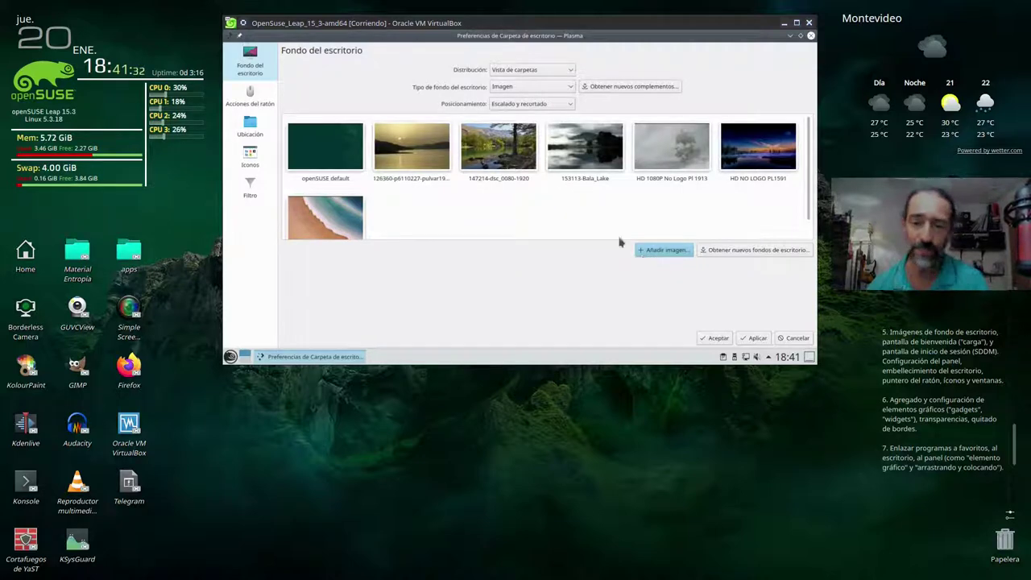
left_click(637, 248)
Restore the preferences window's size, apply the sunset lake wallpaper, and move the window aside to view it
double_click(645, 35)
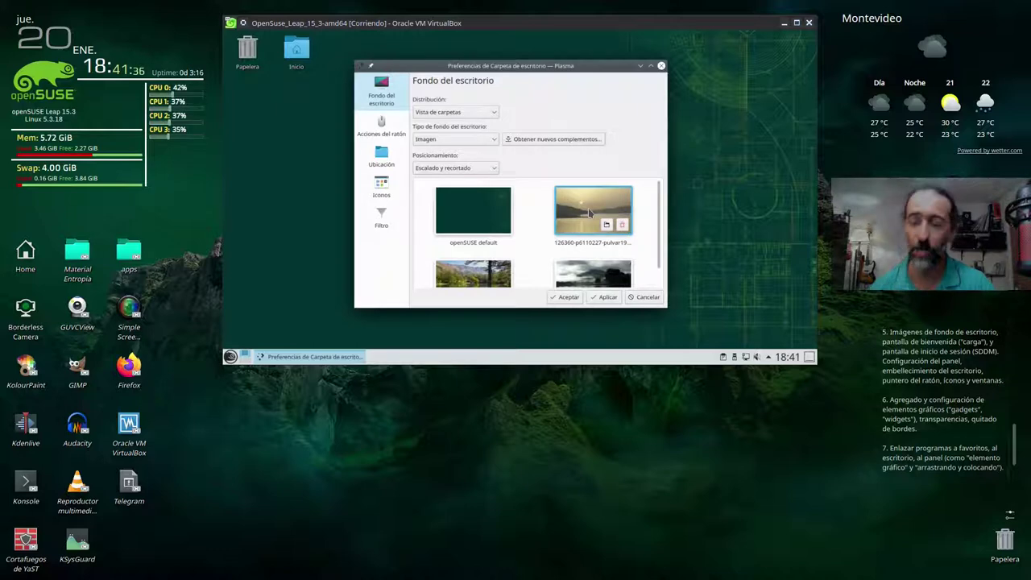
left_click(607, 298)
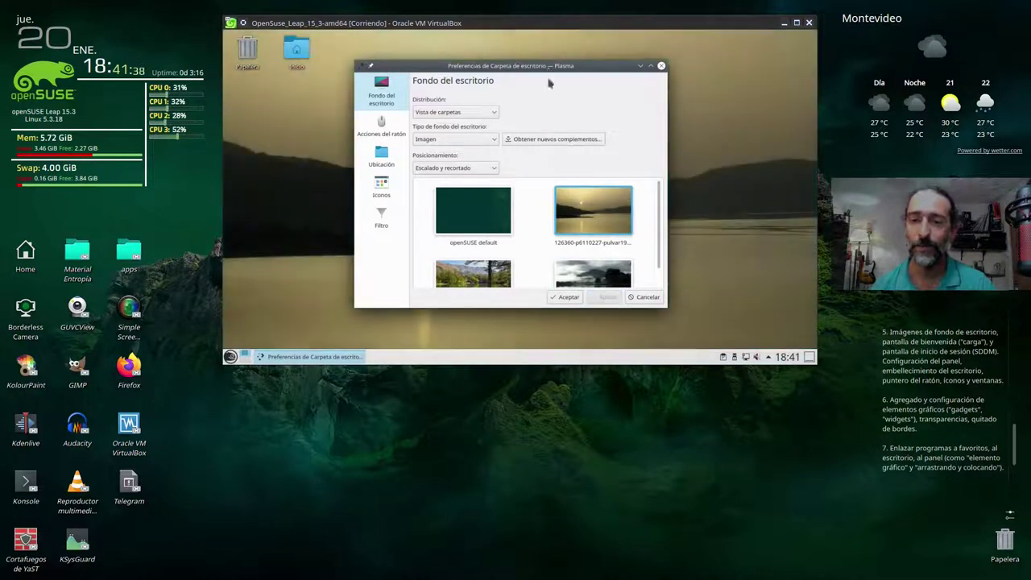
left_click_drag(547, 67, 673, 73)
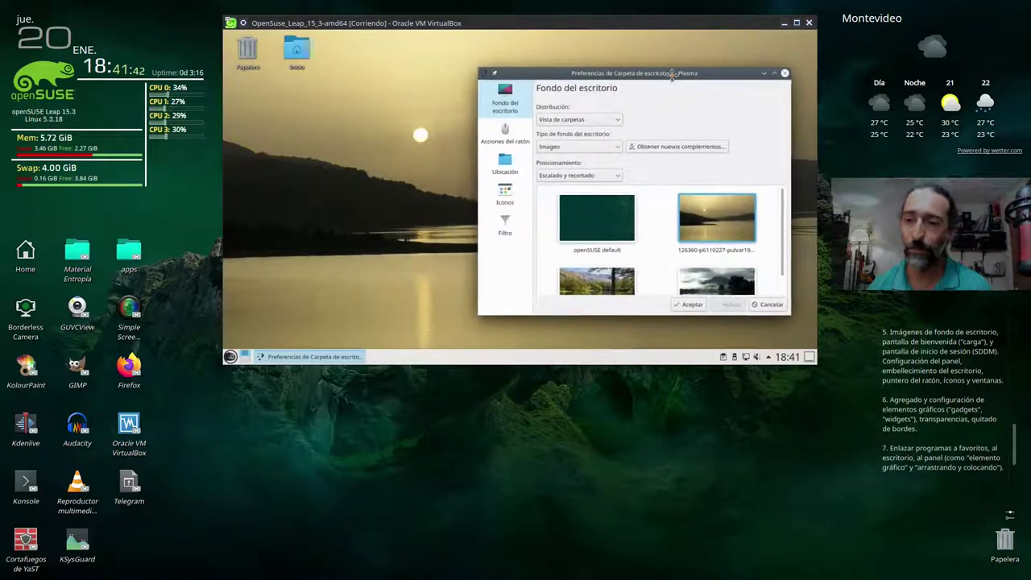
Apply the "147214-dsc_0080-1920" mountain lake wallpaper and shift the preferences window to view the desktop
scroll(657, 236, "down", 1)
left_click(599, 266)
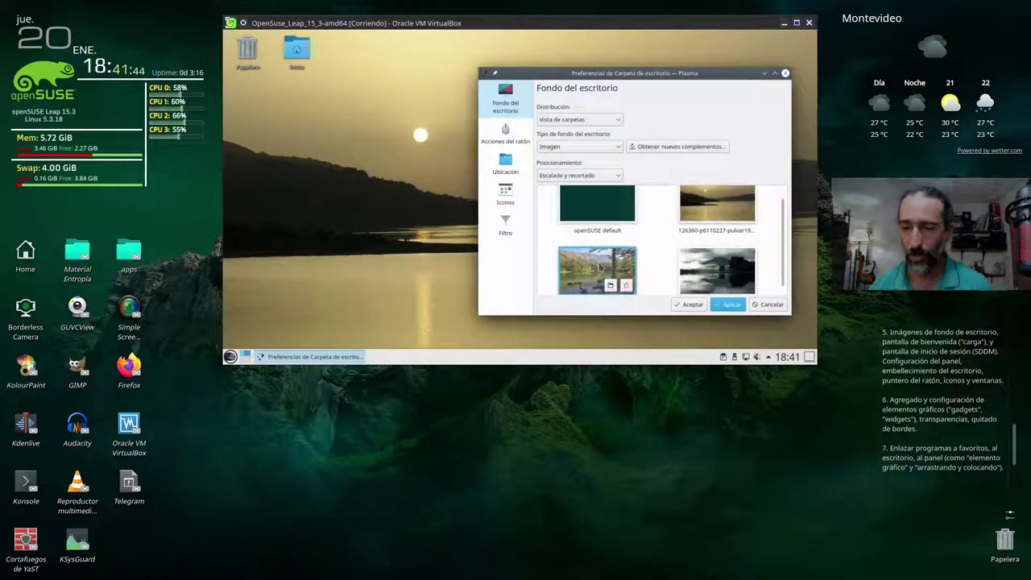
left_click(728, 305)
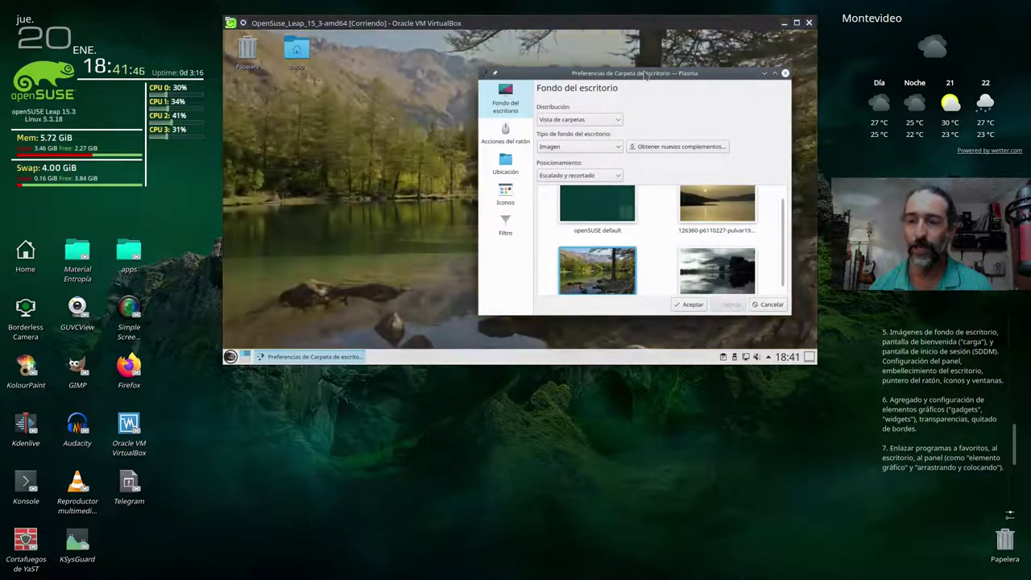
left_click_drag(645, 75, 604, 63)
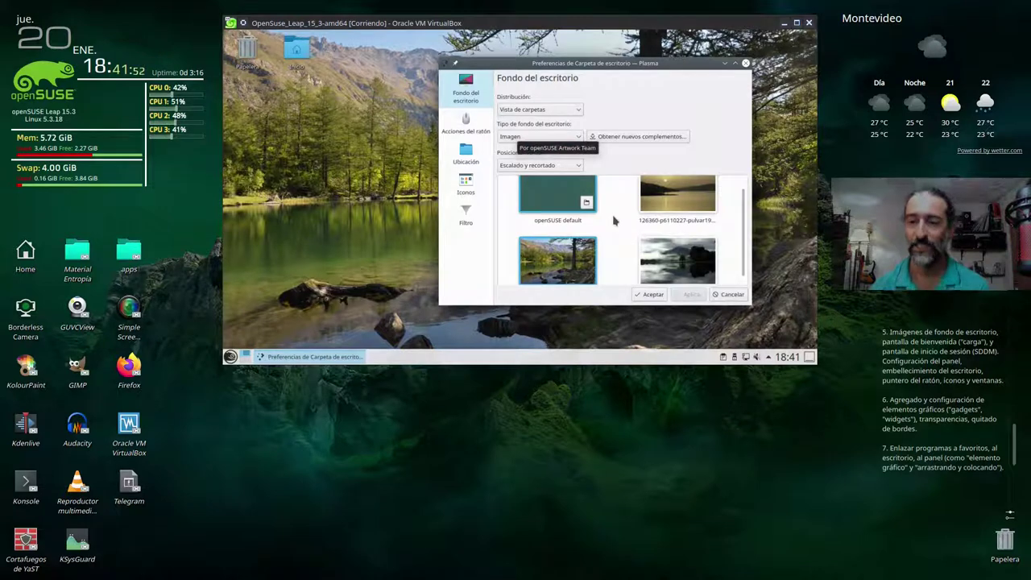
Apply the "153113-Bala_Lake" wallpaper and move the preferences window to view the desktop
scroll(614, 211, "down", 1)
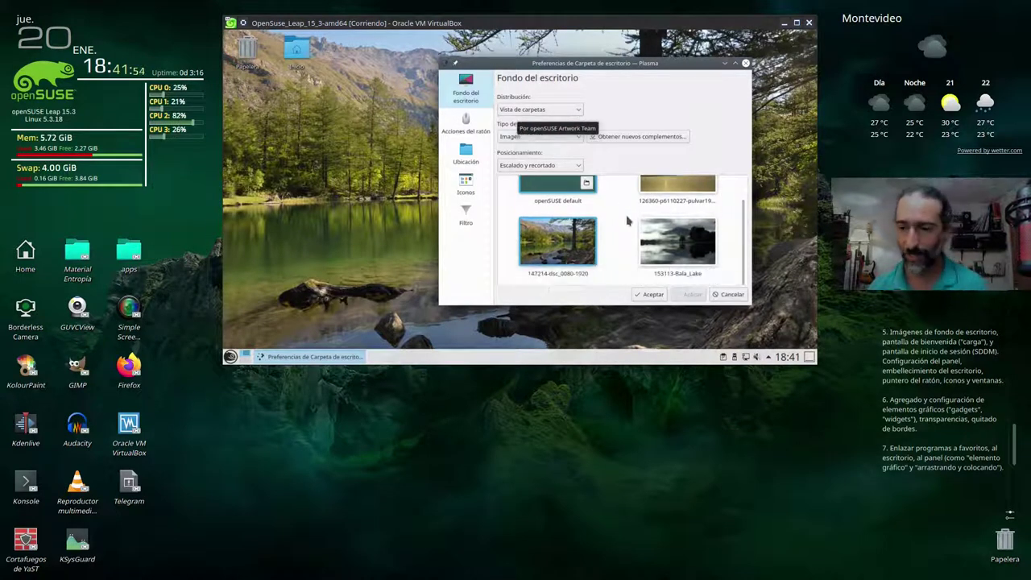
left_click(656, 240)
left_click(688, 293)
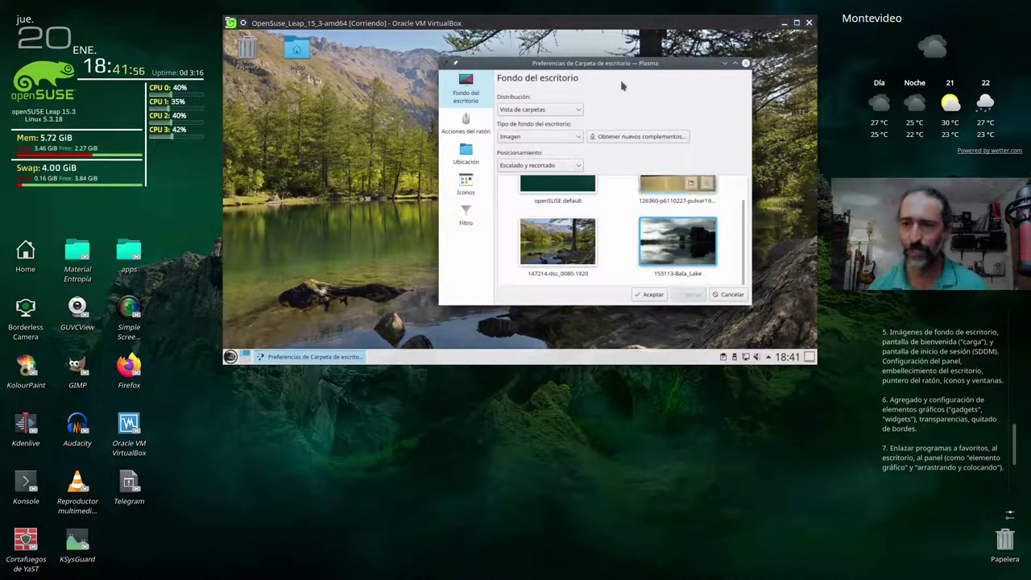
left_click_drag(618, 68, 583, 61)
scroll(586, 219, "down", 2)
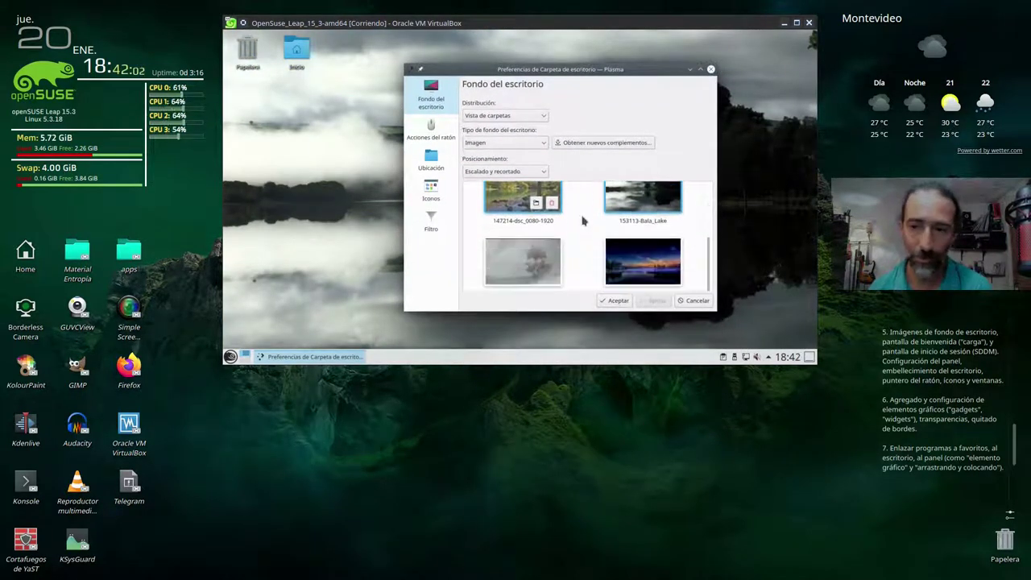
Apply the "HD NO LOGO PL1591" night lake wallpaper, shift the preferences window to view it, and minimise the window
scroll(583, 220, "down", 1)
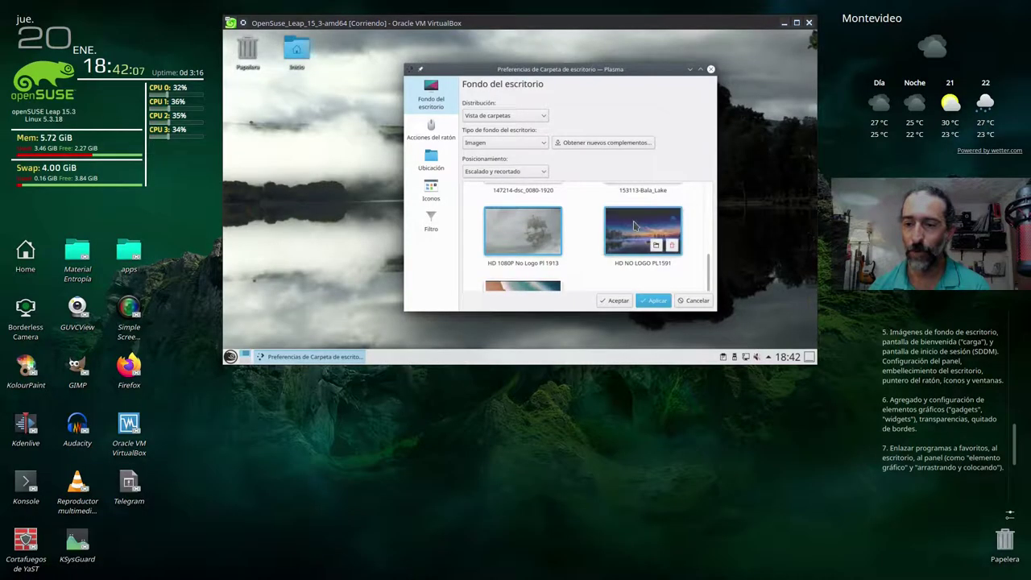
left_click(633, 225)
left_click(654, 300)
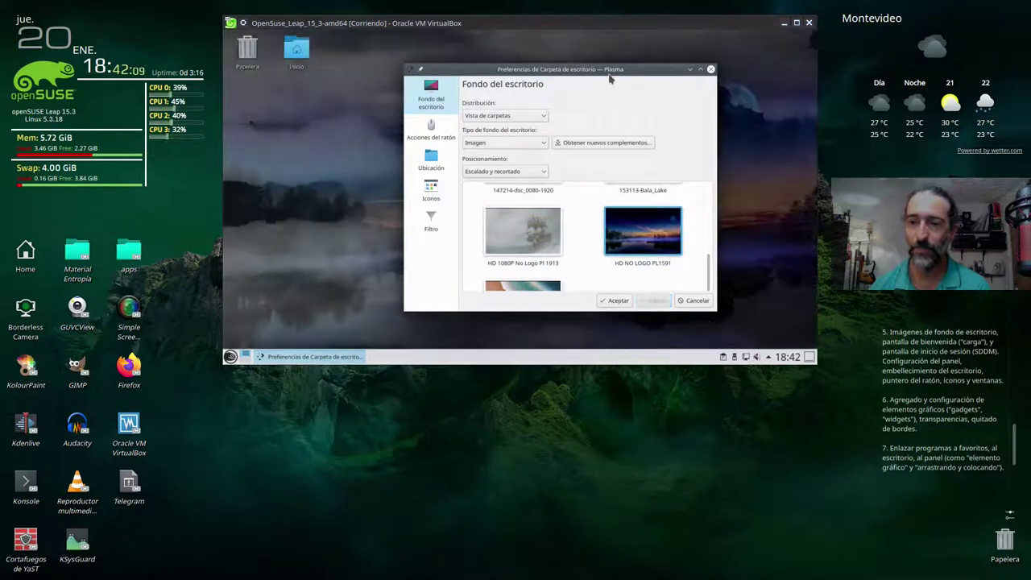
left_click_drag(610, 78, 605, 318)
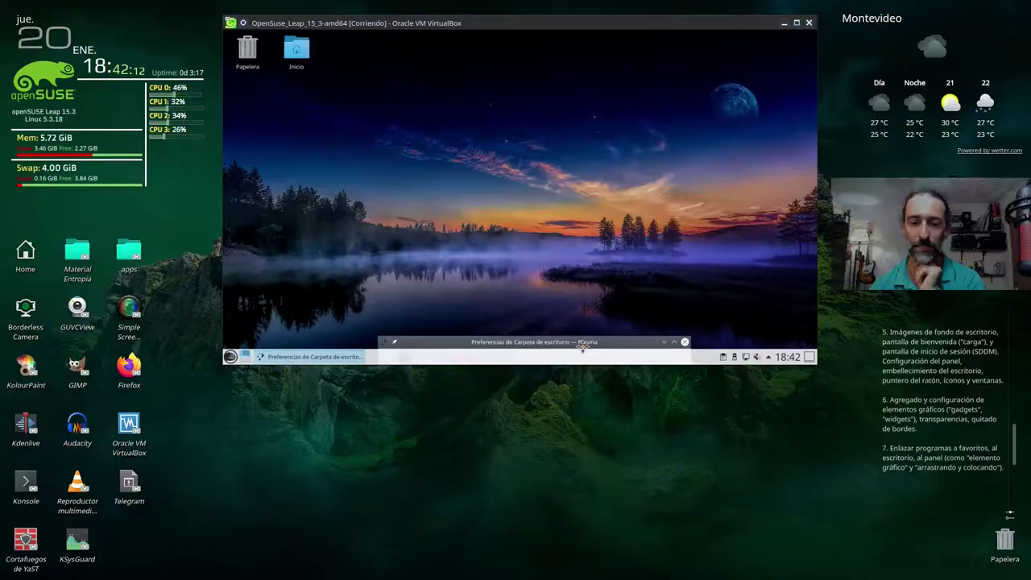
left_click_drag(552, 336, 552, 53)
left_click(638, 69)
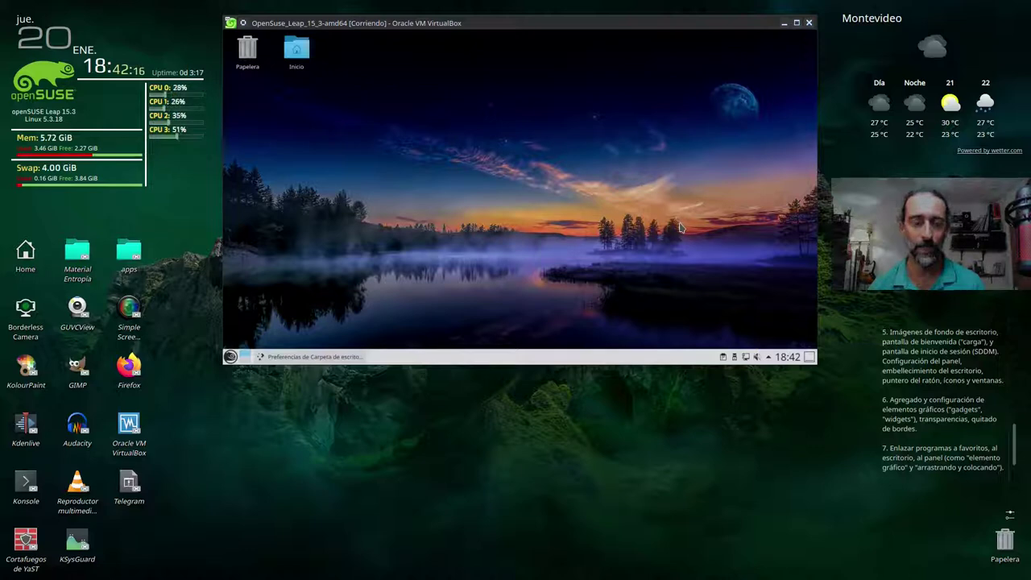
Restore the preferences window, apply the "HD 1080P No Logo Pl 1913" ship wallpaper, and minimise the window to view the desktop
left_click(346, 356)
left_click(346, 356)
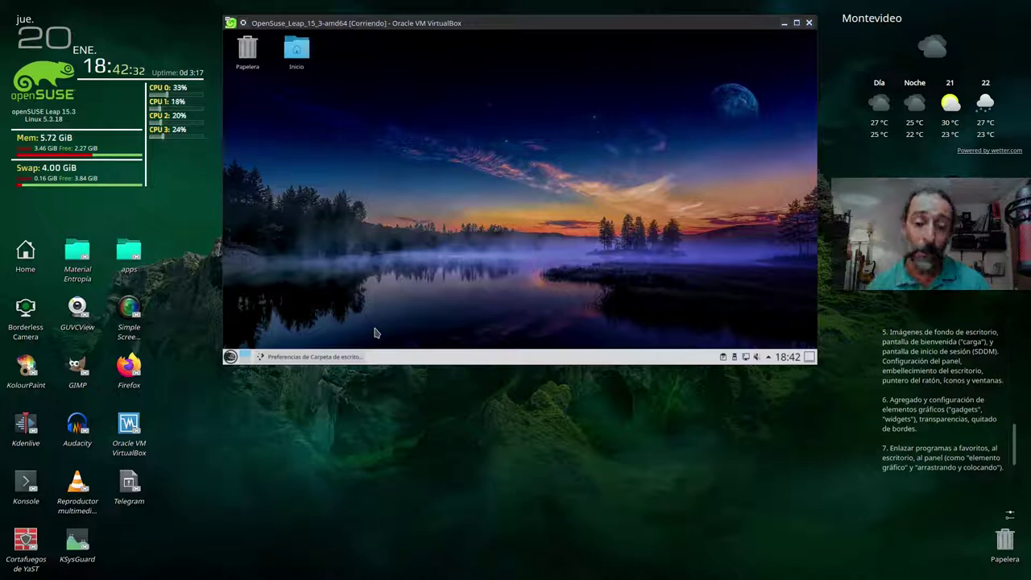
left_click(457, 227)
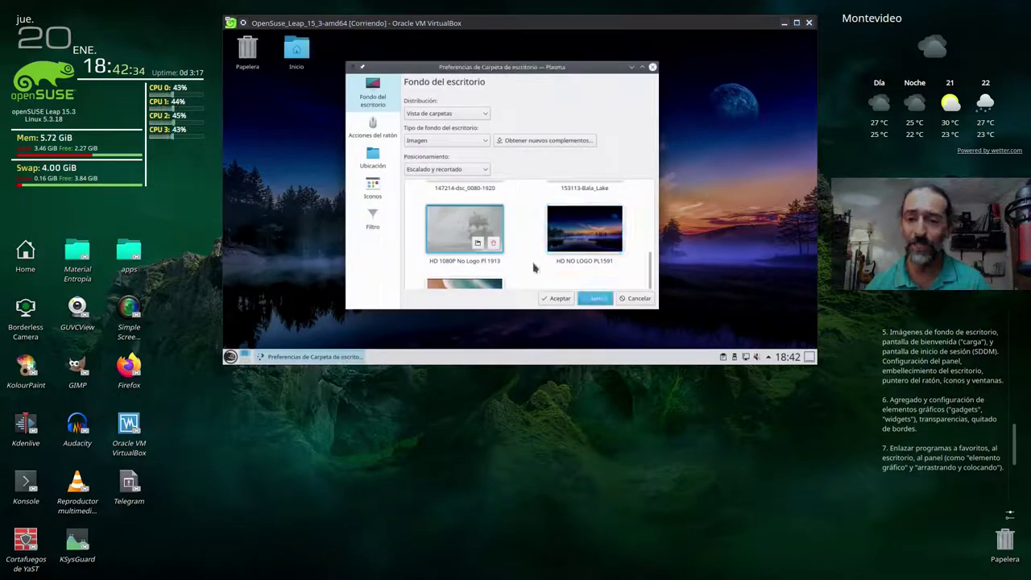
left_click(597, 298)
mouse_move(558, 75)
left_mouse_down()
mouse_move(564, 285)
mouse_move(578, 81)
left_mouse_up()
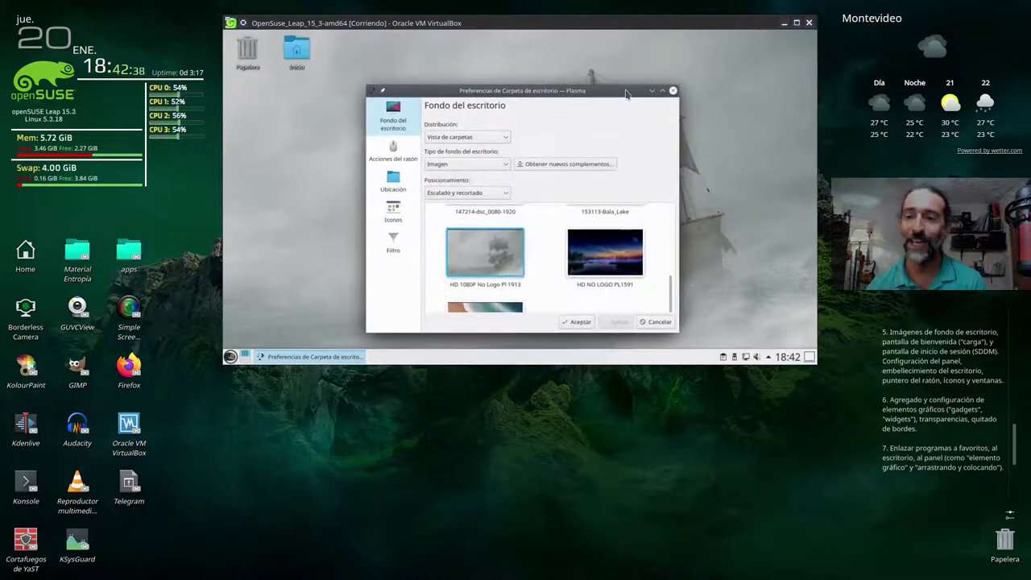
left_click(652, 87)
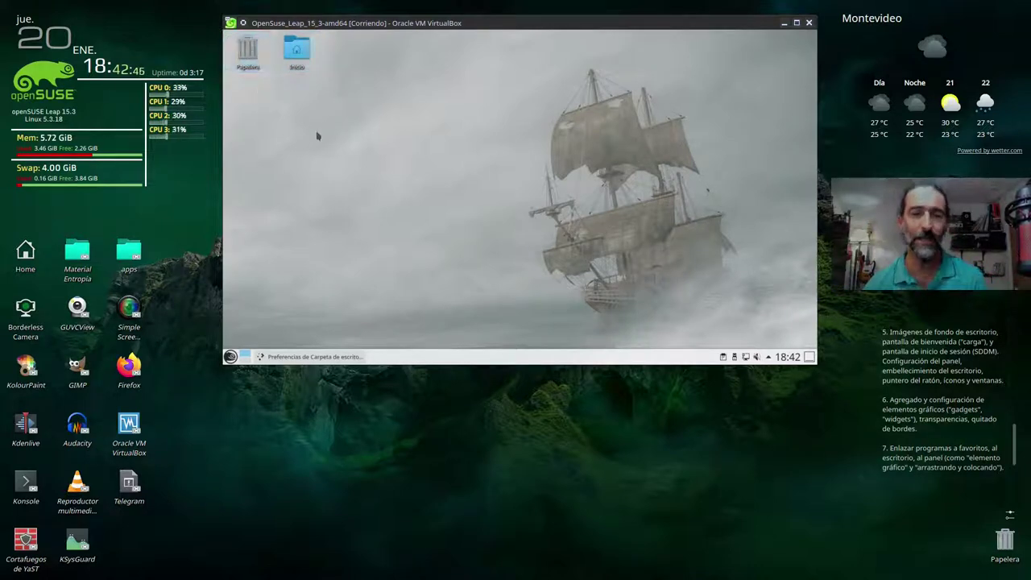
left_click(230, 356)
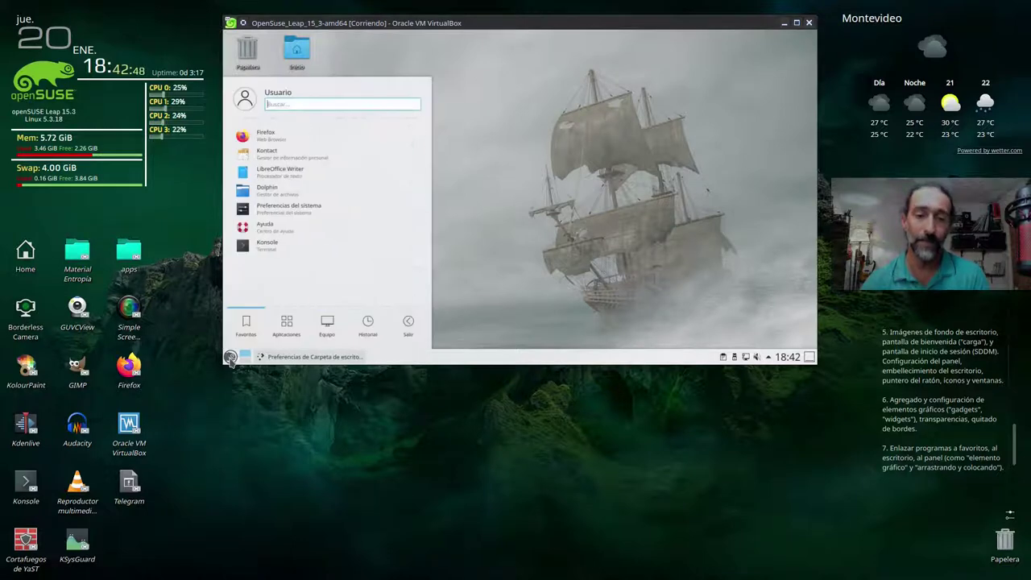
left_click(230, 356)
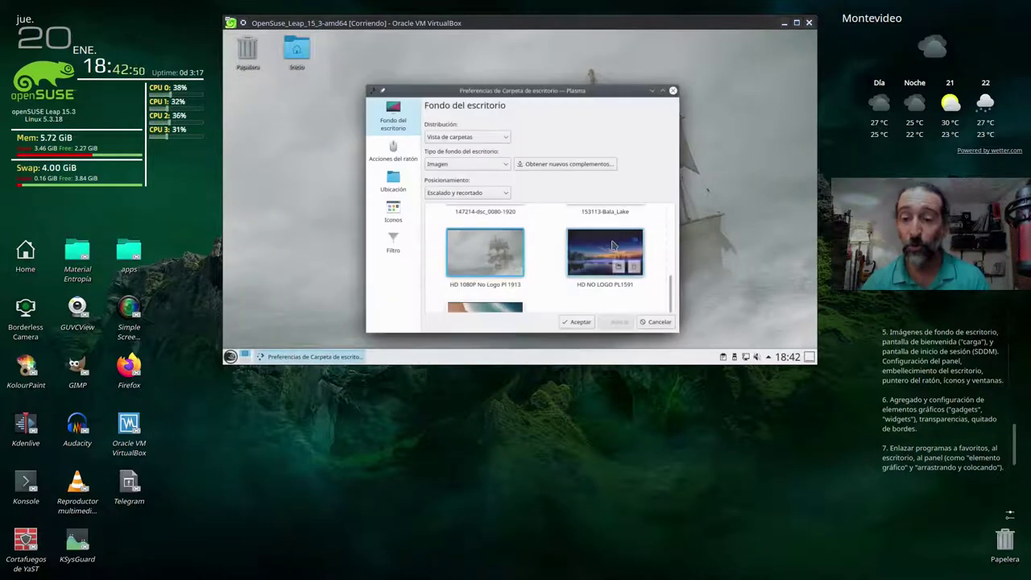
Set "HD NO LOGO PL1591" as the desktop wallpaper and accept the preferences
left_click(608, 244)
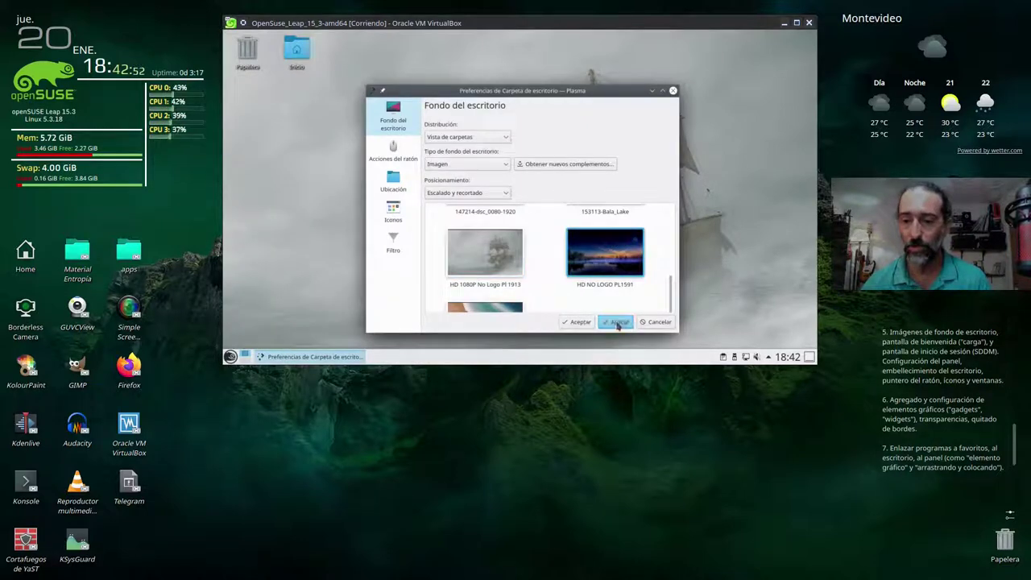
left_click(618, 323)
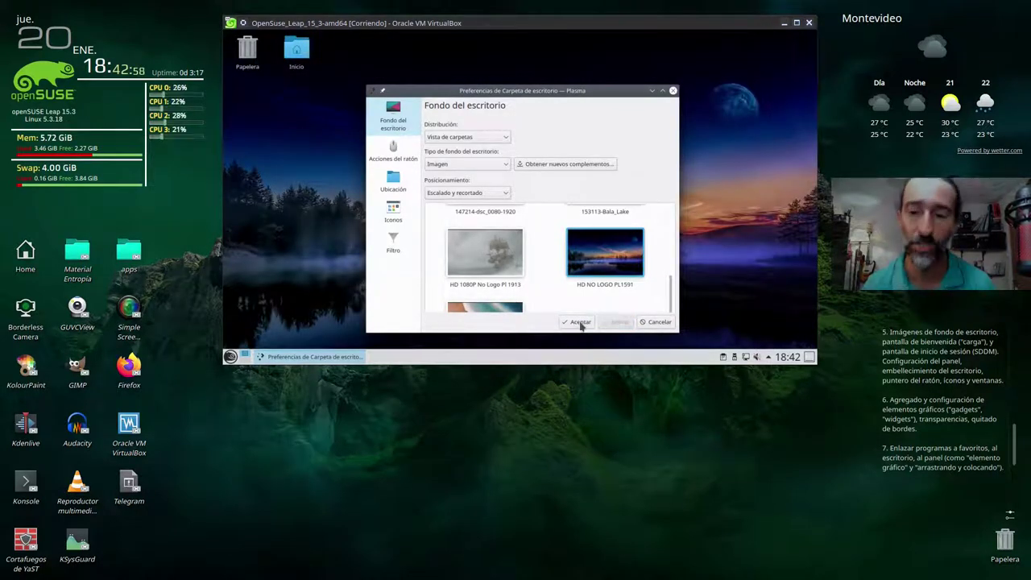
left_click(580, 322)
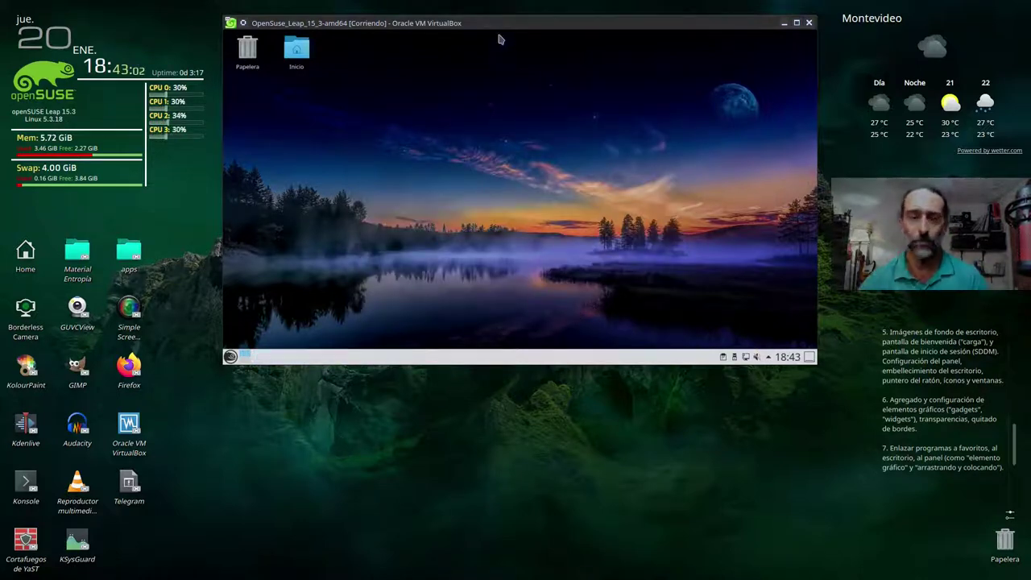
Reopen the desktop configuration at Acciones del ratón and move the preferences window towards the middle of the desktop
right_click(466, 85)
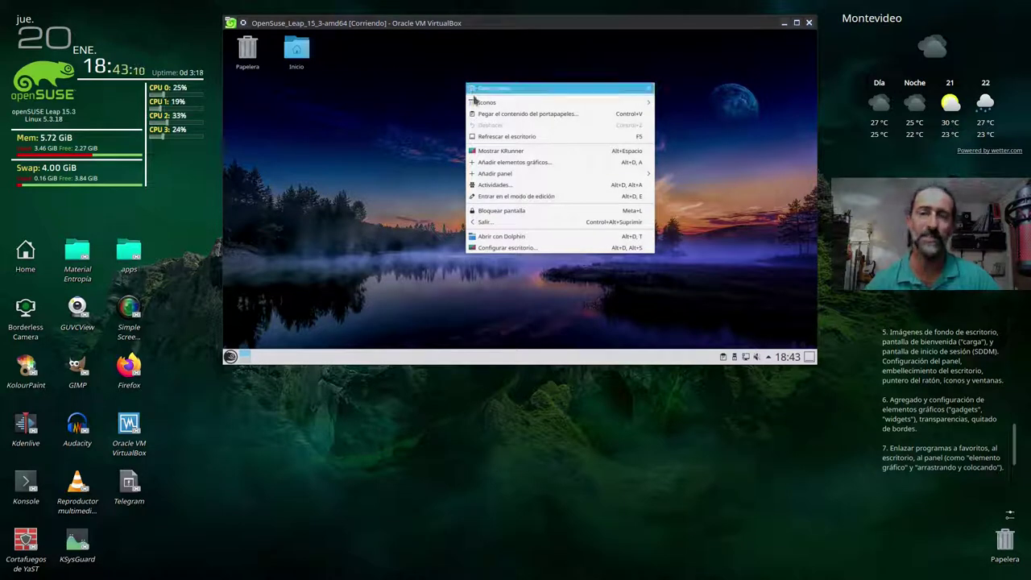
left_click(508, 249)
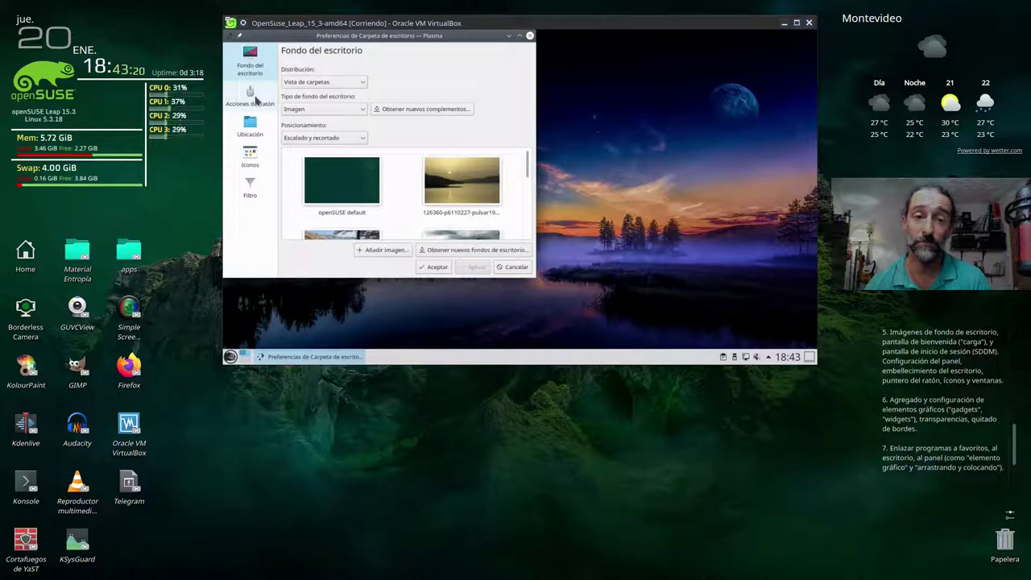
left_click(252, 96)
left_click_drag(367, 36, 513, 58)
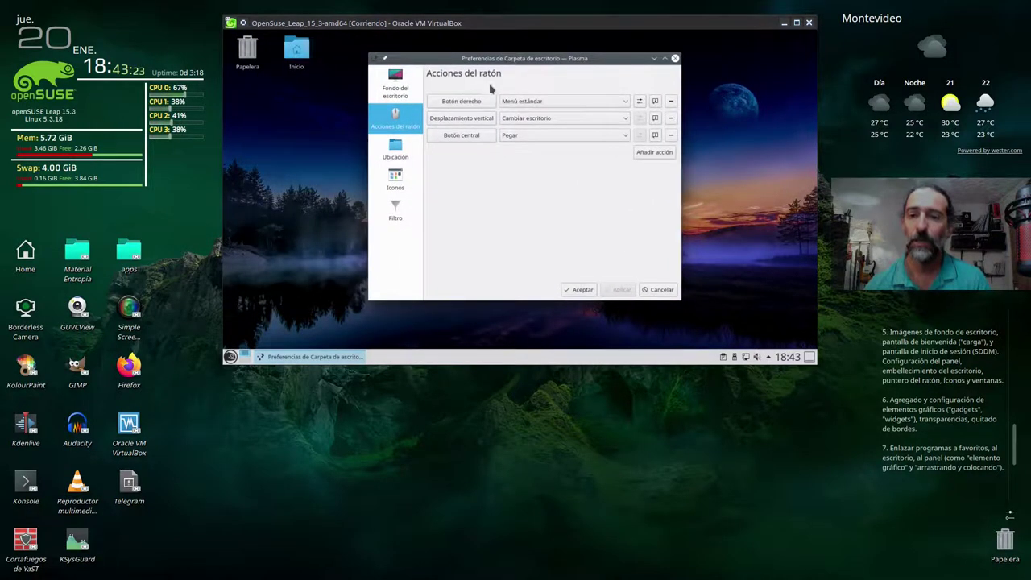
left_click(640, 103)
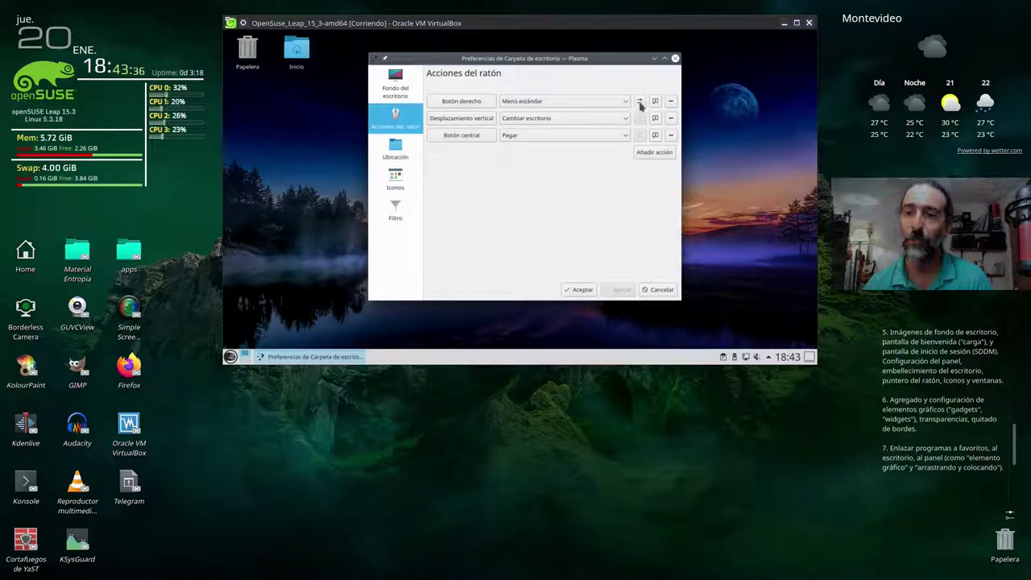
left_click(641, 103)
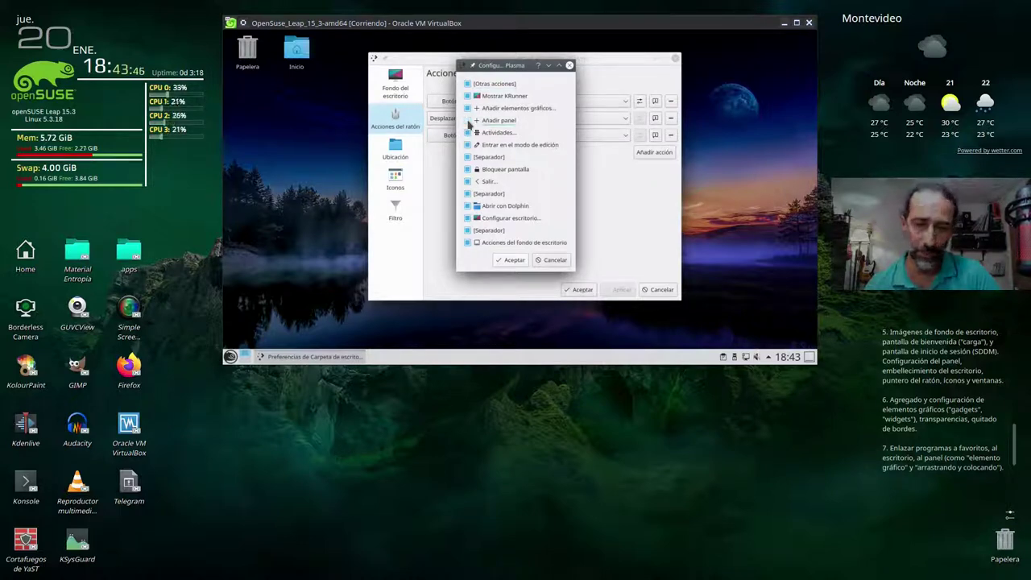
left_click(468, 121)
left_click(274, 136)
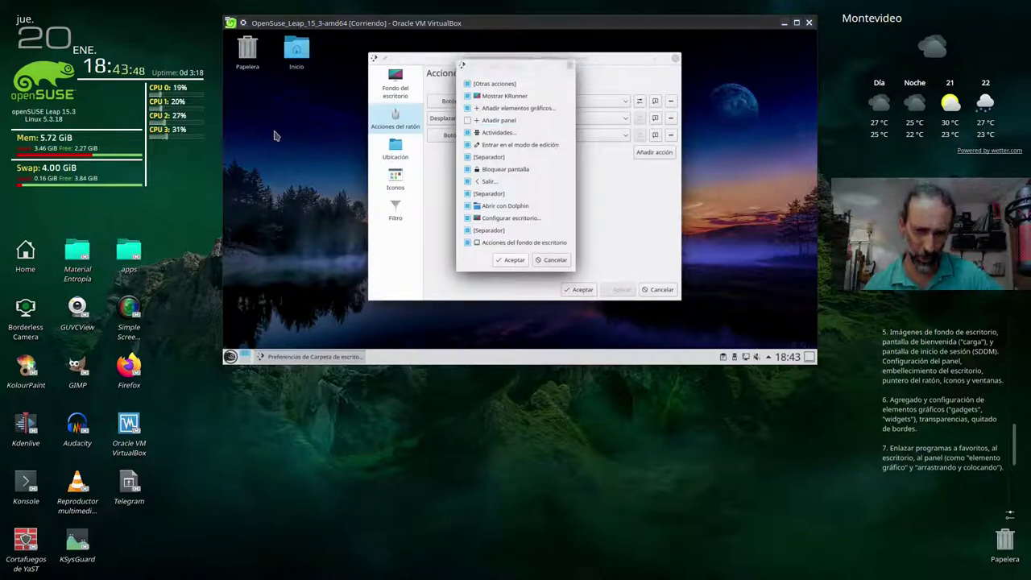
left_click(569, 68)
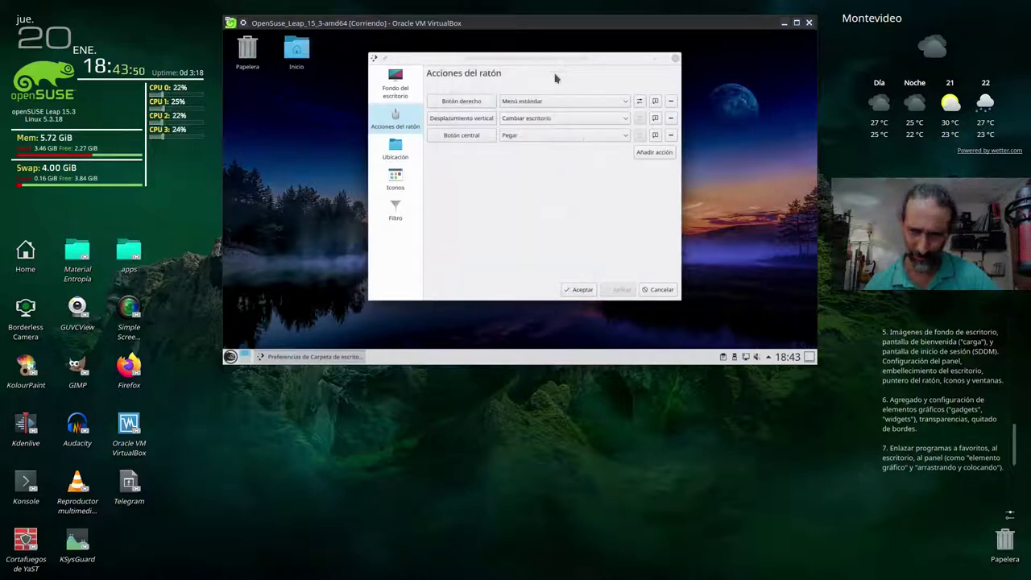
View the Añadir panel choices in the desktop's context menu and close the menu
right_click(284, 134)
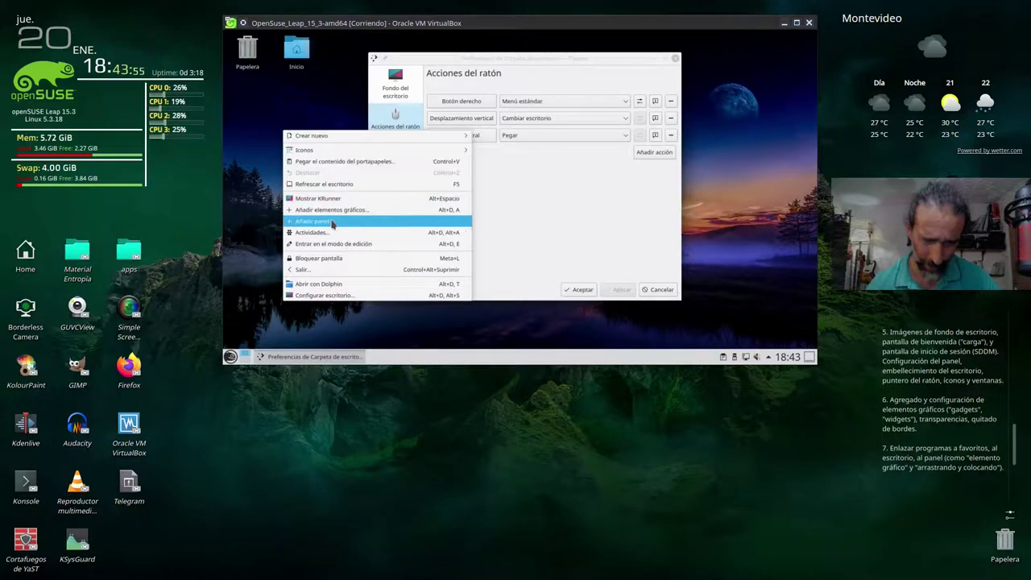
mouse_move(331, 223)
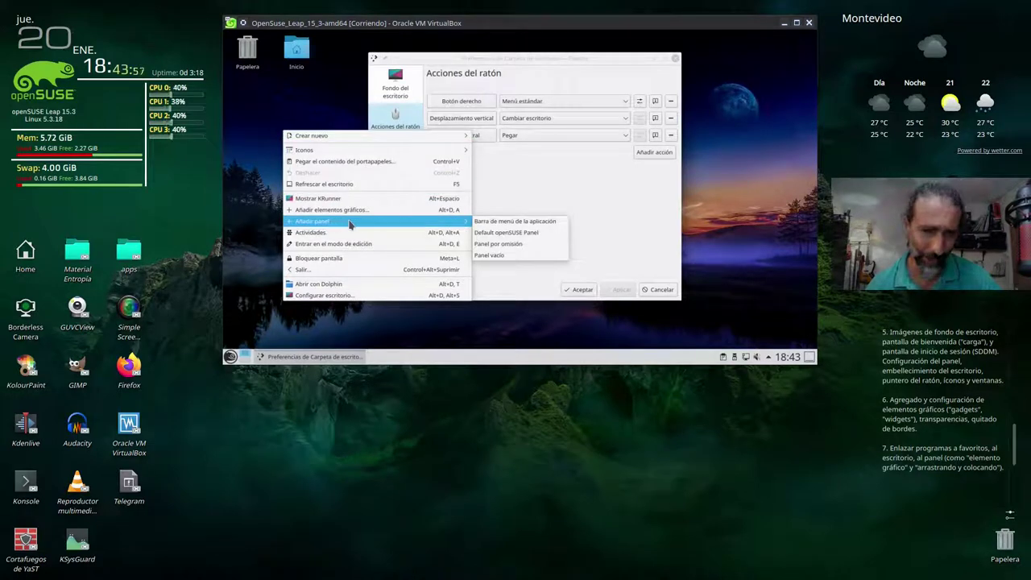
left_click(487, 105)
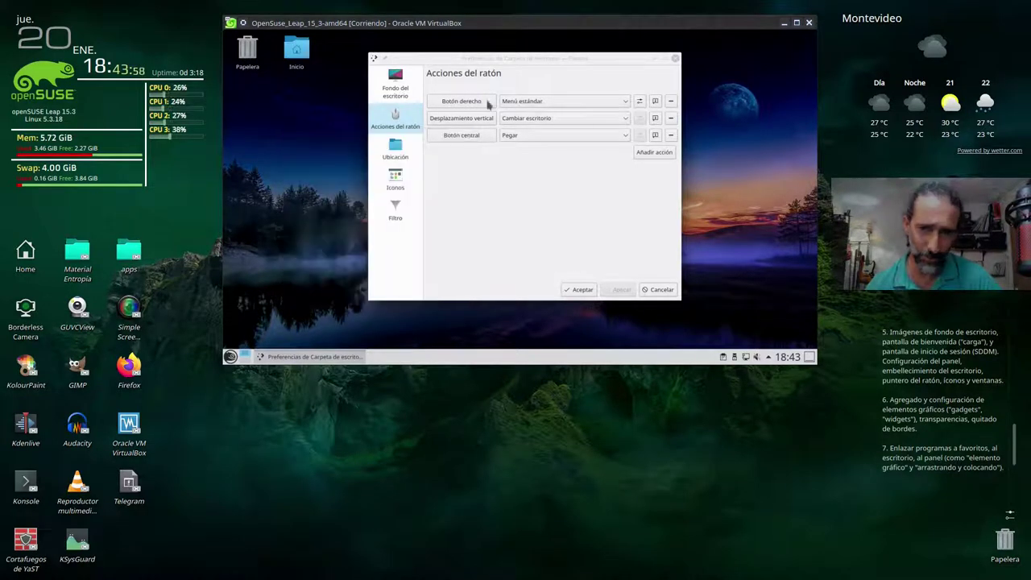
Disable Añadir panel, Actividades, Bloquear pantalla and Salir in the Botón derecho standard menu settings, consulting the launcher's session options
left_click(639, 103)
left_click(489, 120)
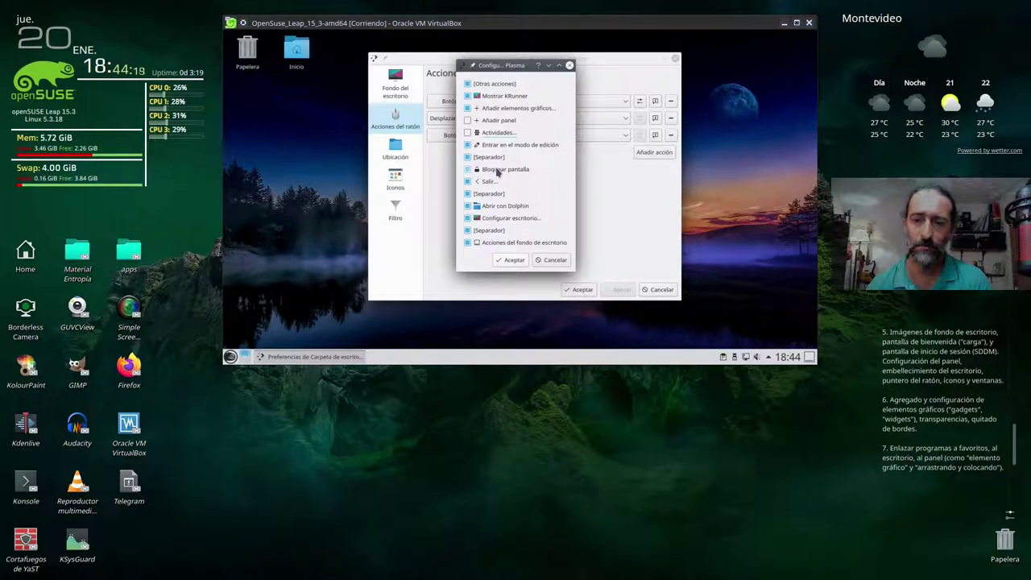
left_click(230, 357)
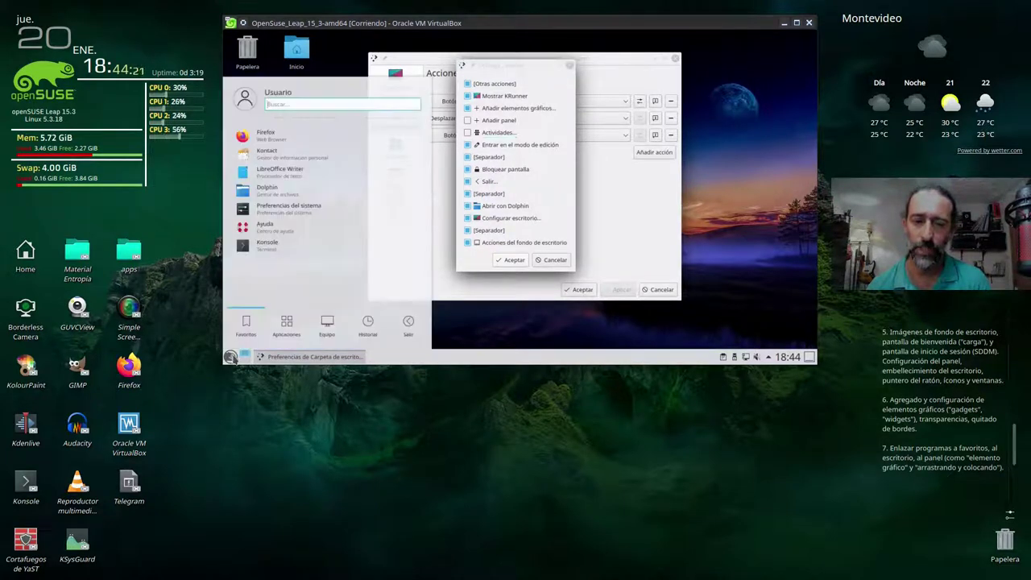
mouse_move(415, 331)
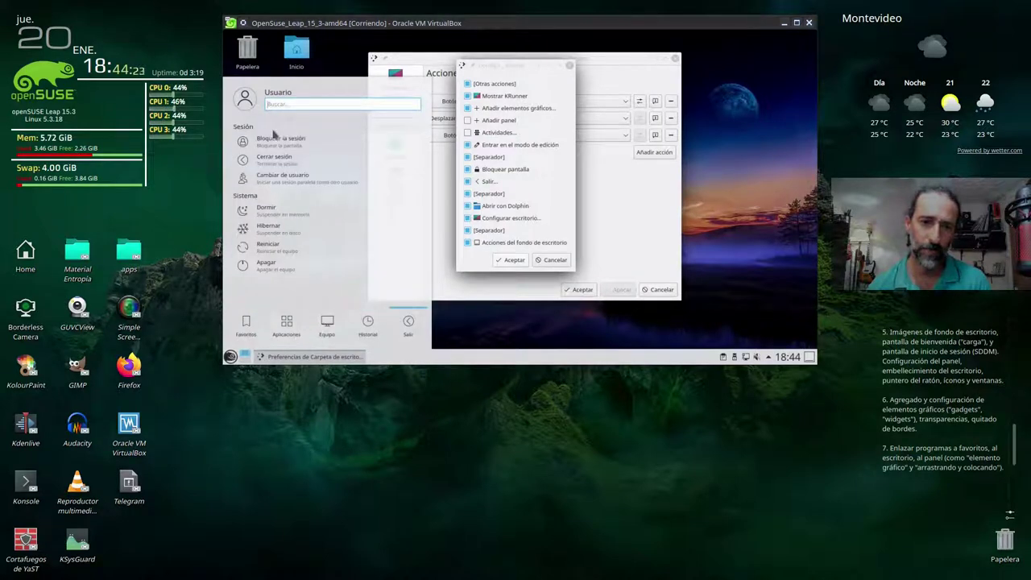
left_click(562, 175)
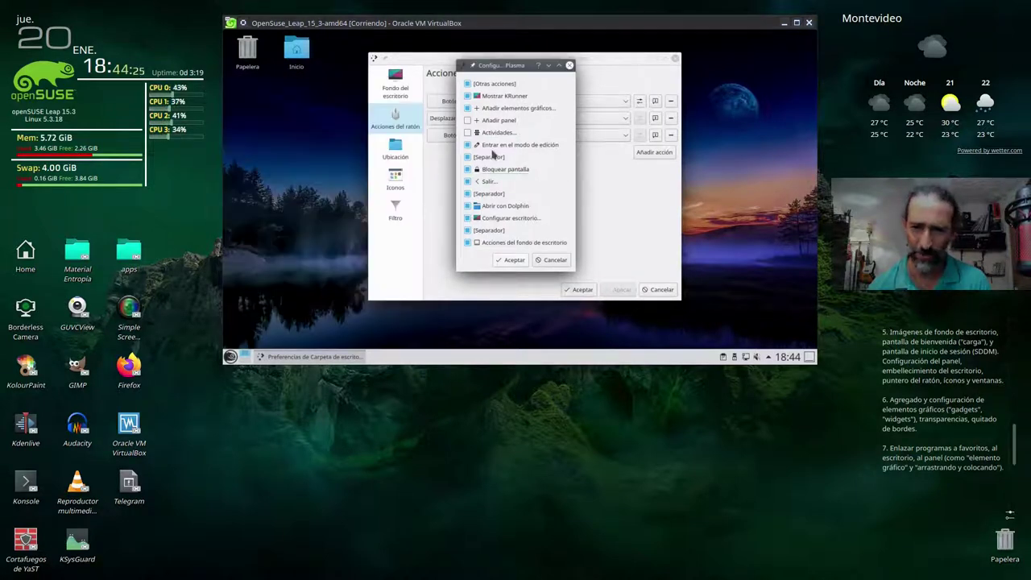
left_click(468, 170)
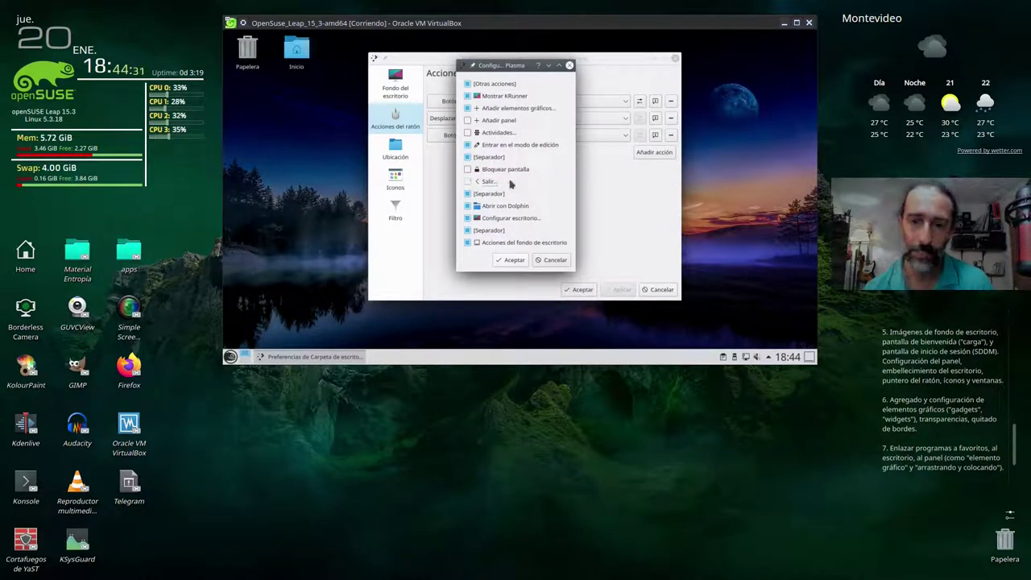
Review the launcher's session and power options, and accept and apply the changed Botón derecho menu configuration
left_click(230, 355)
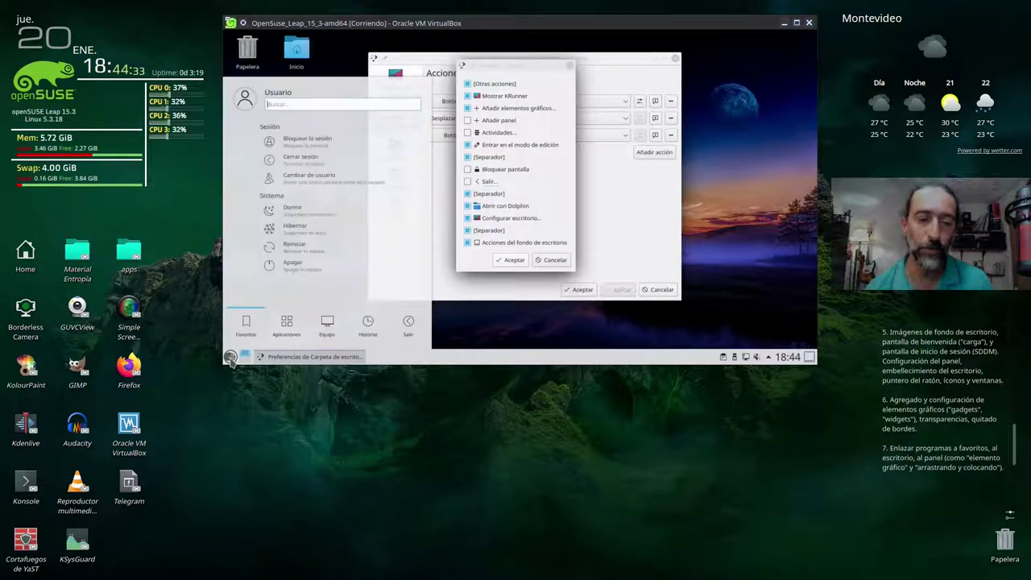
mouse_move(408, 326)
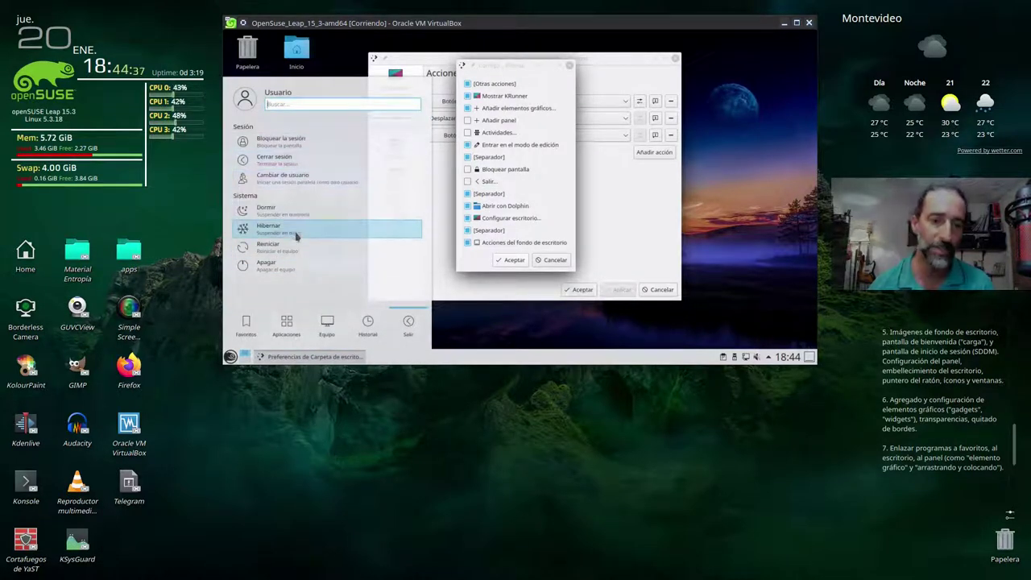
left_click(567, 214)
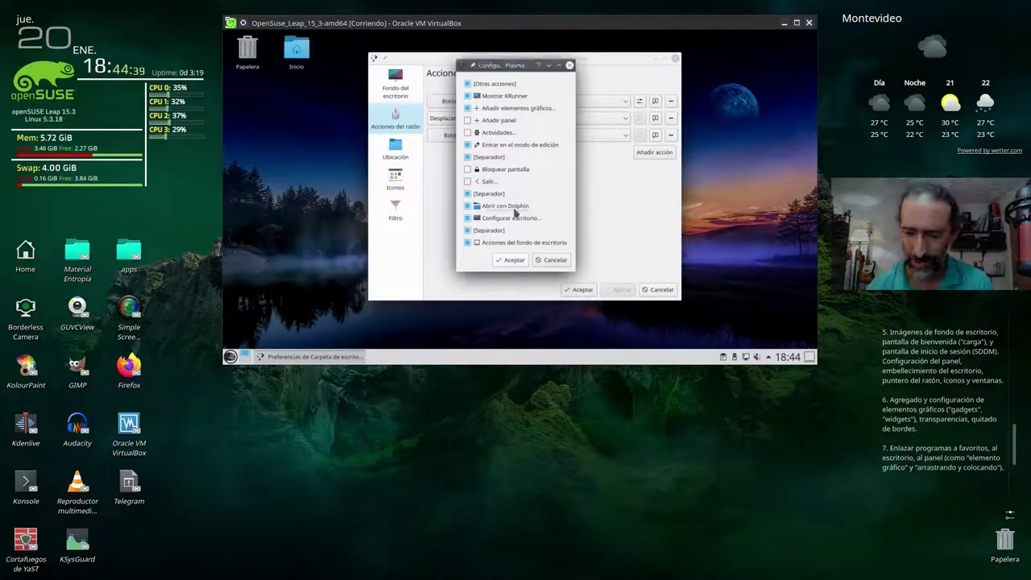
left_click(514, 260)
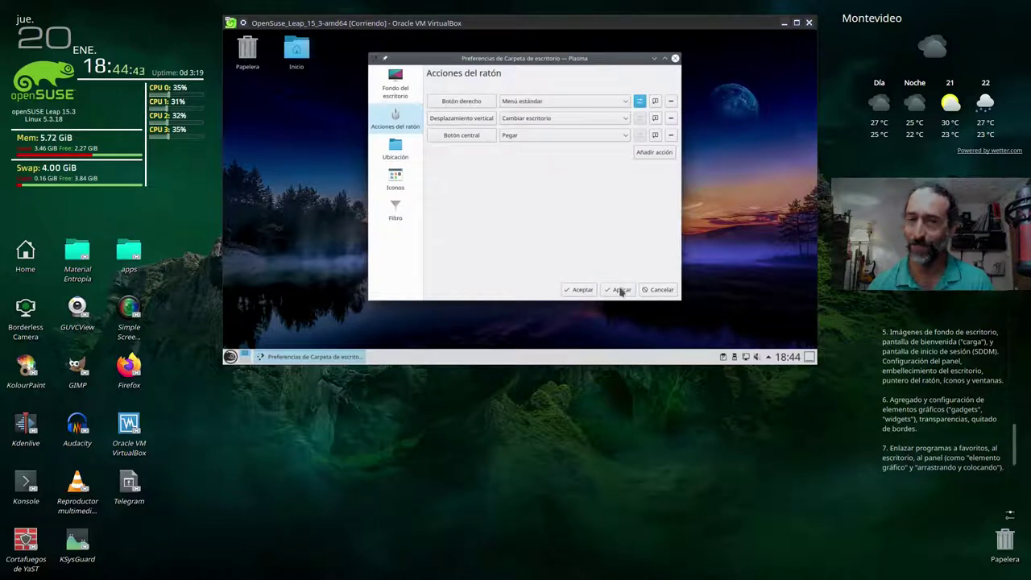
left_click(621, 290)
Move the preferences window aside to check the desktop's context menu entries, and bring the window back to the middle
left_click_drag(552, 67, 673, 75)
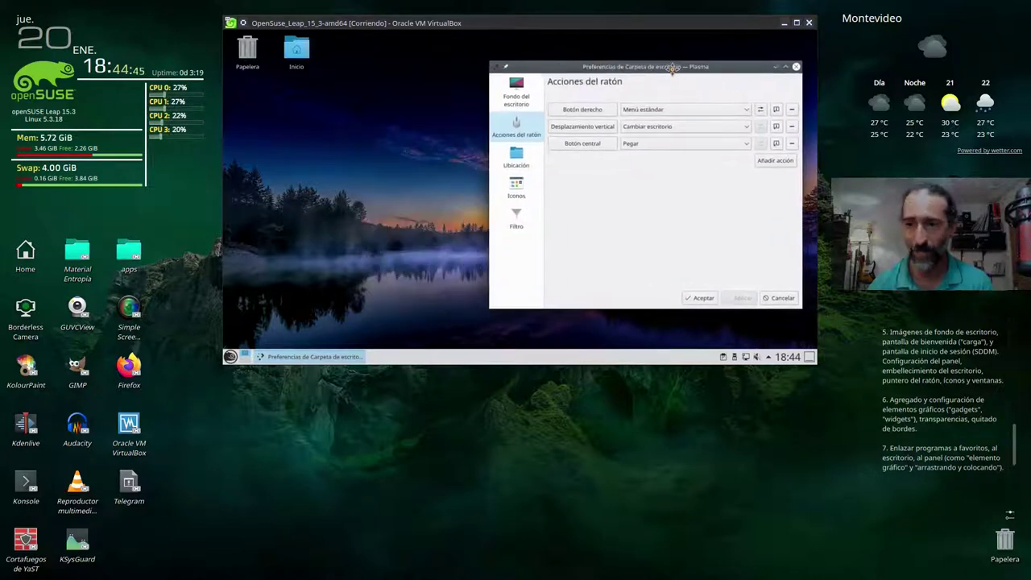
right_click(310, 144)
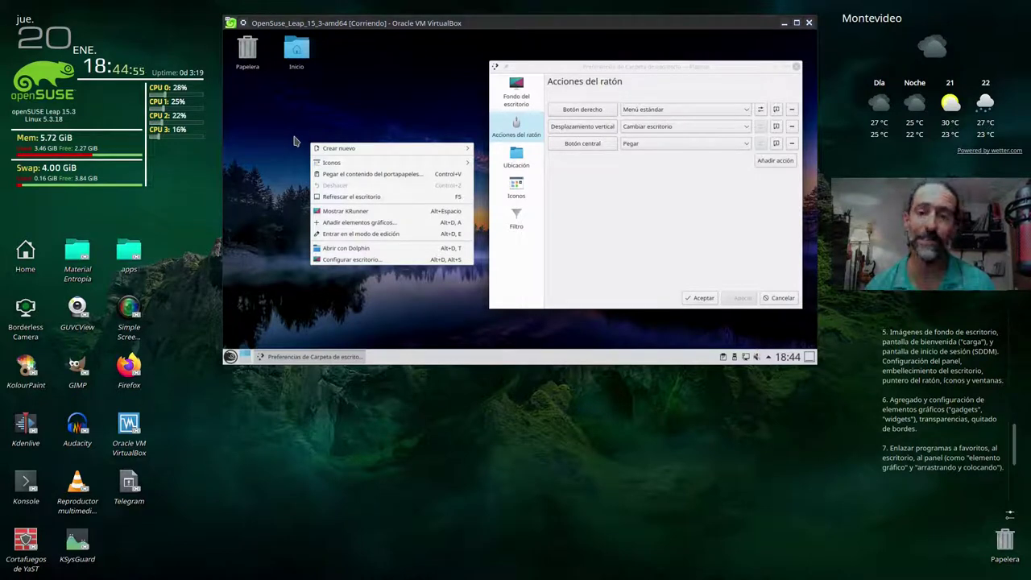
left_click(294, 142)
left_click_drag(562, 66, 453, 67)
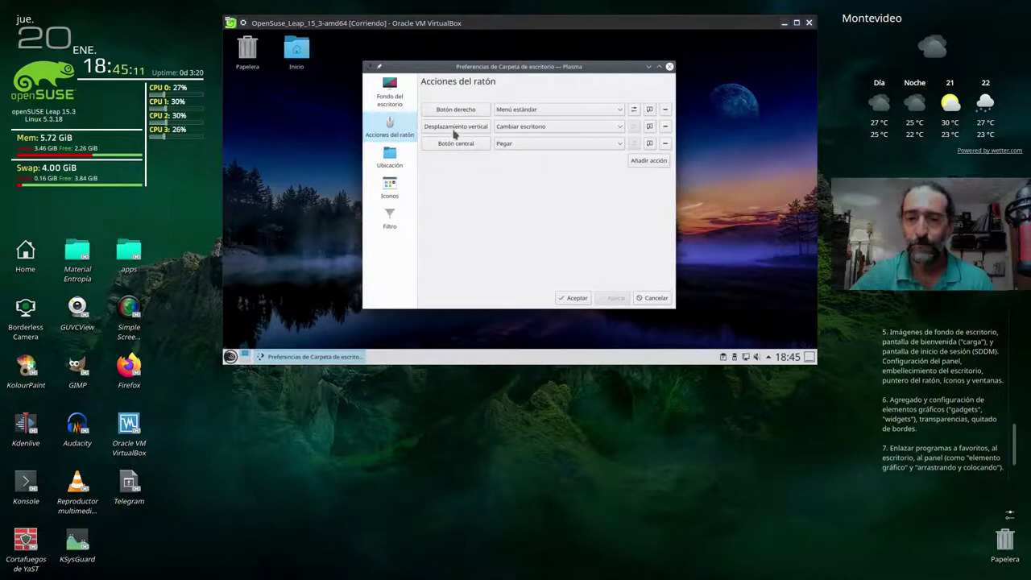
Remove the Desplazamiento vertical and Botón central entries from the desktop's mouse actions
left_click(666, 127)
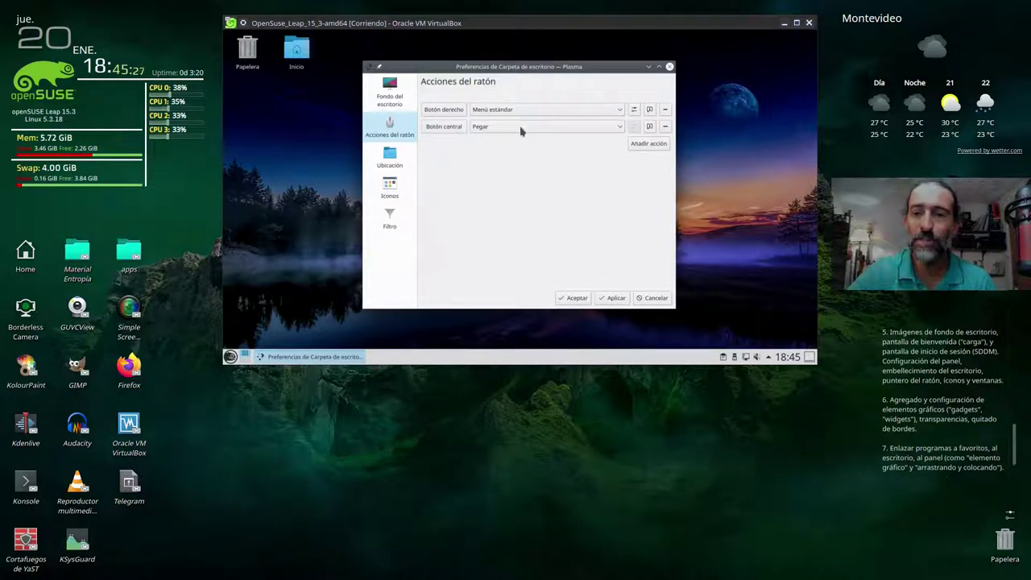
left_click(665, 128)
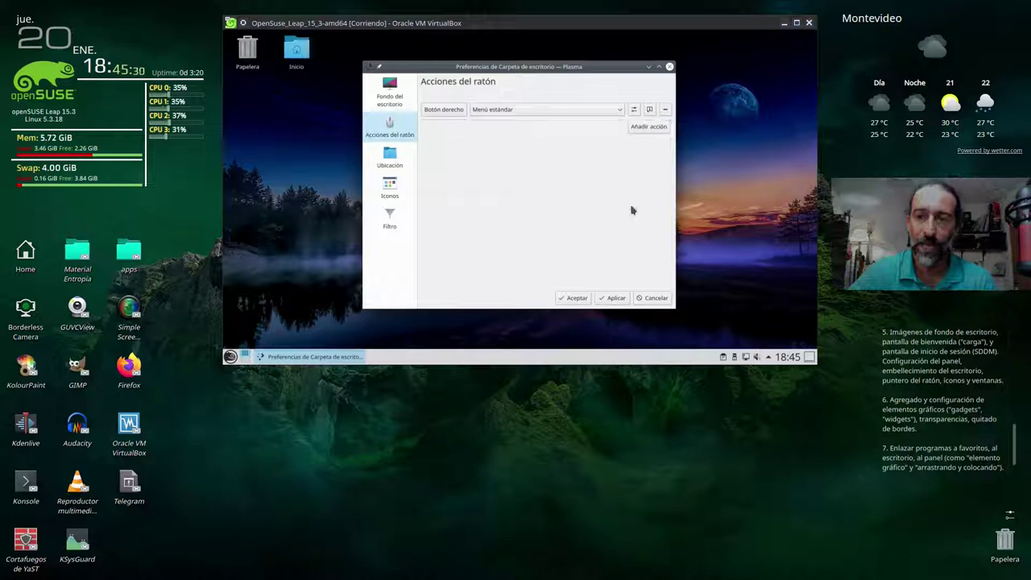
left_click(648, 127)
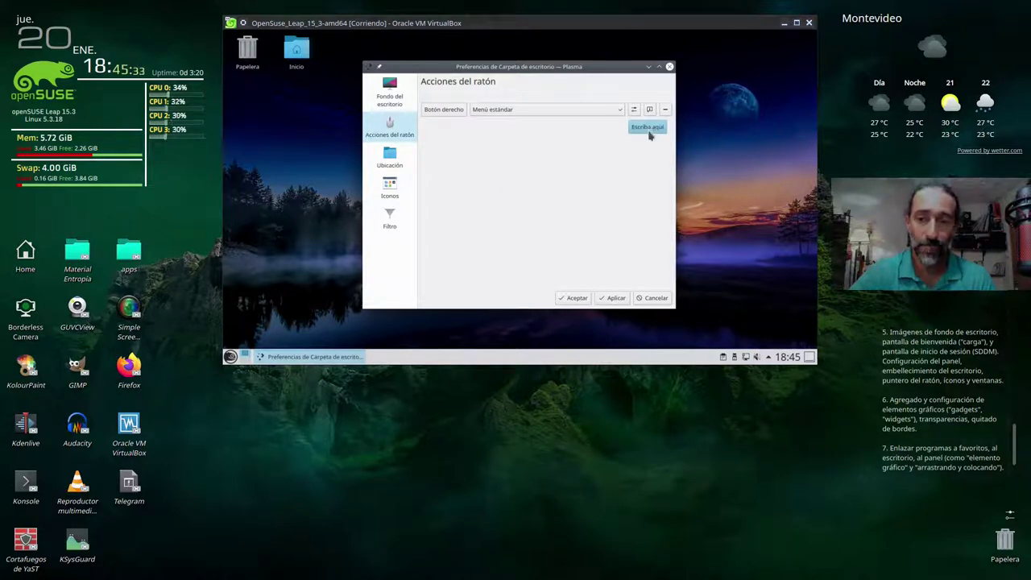
left_click(649, 129)
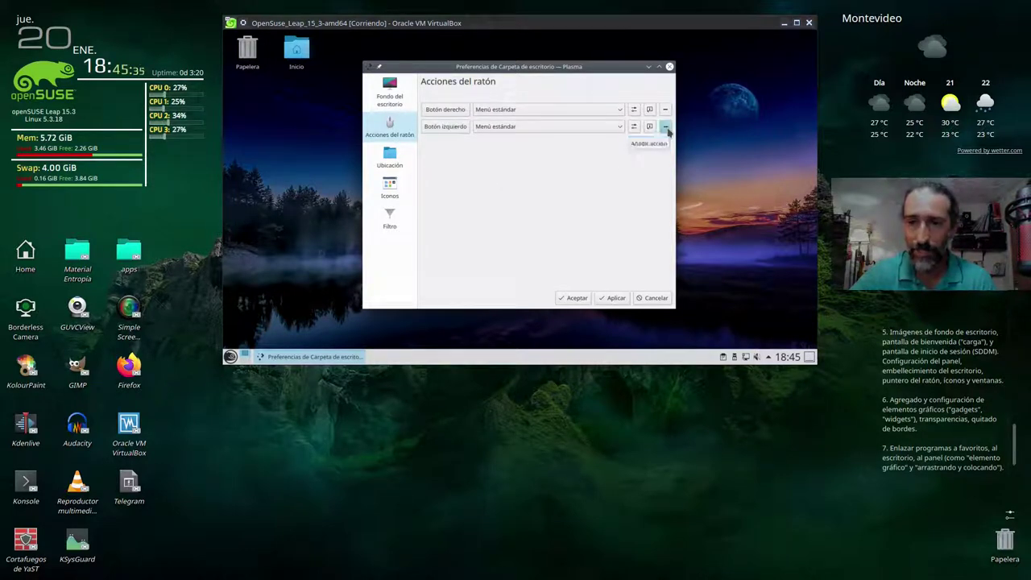
left_click(665, 126)
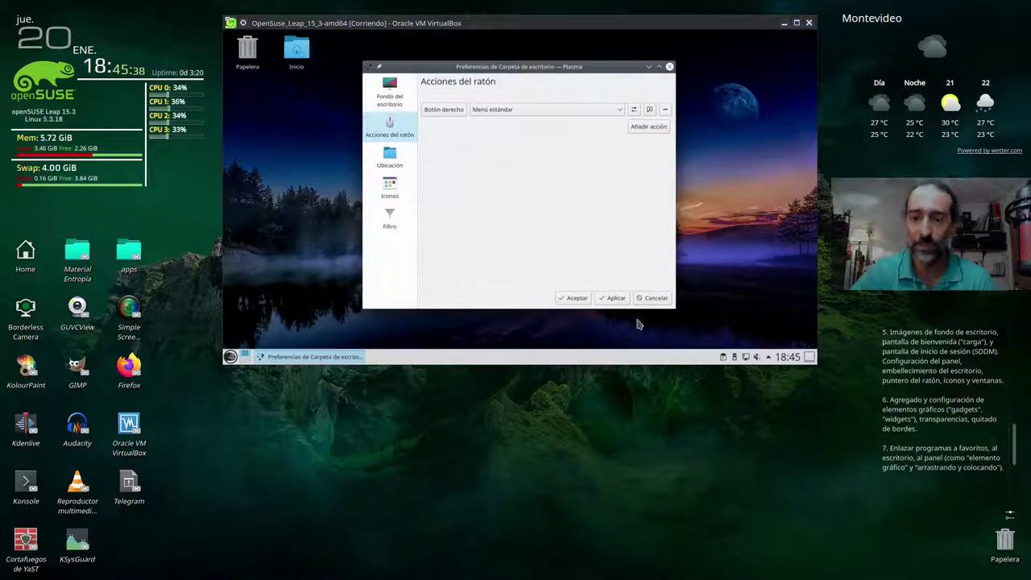
Accept the changed mouse actions and check the desktop's context menu entries
left_click(574, 298)
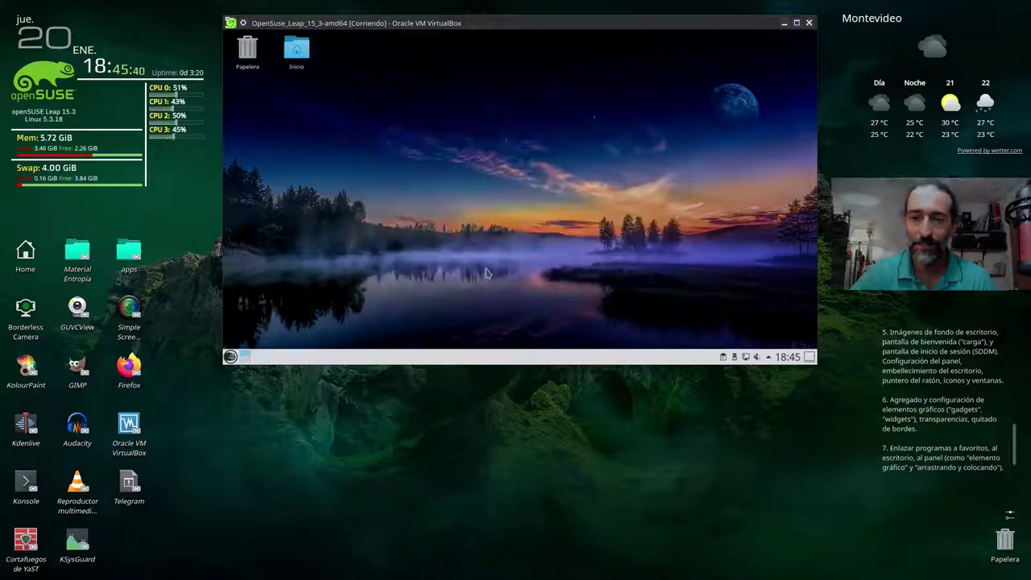
right_click(368, 165)
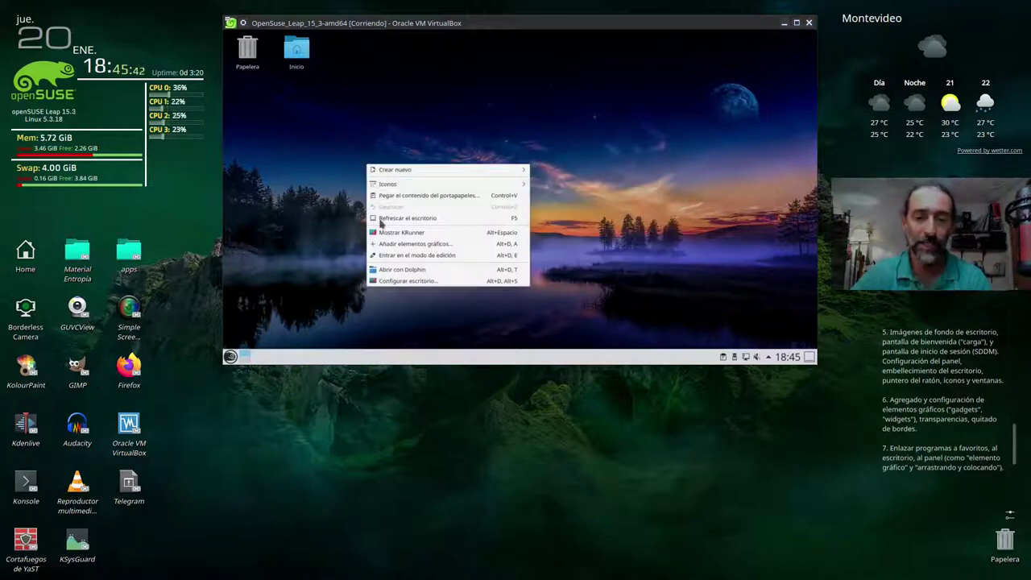
left_click(433, 119)
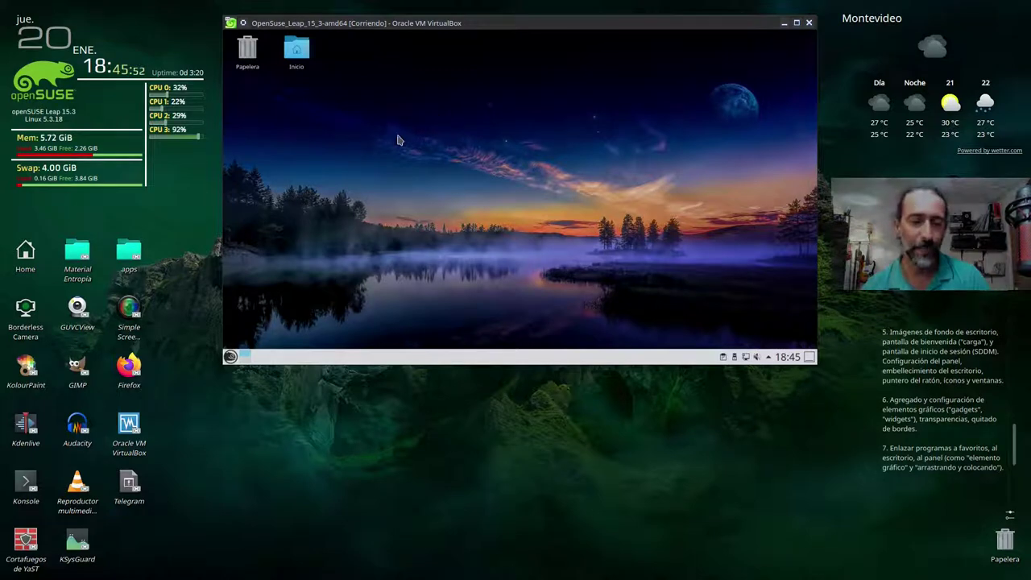
left_click(231, 357)
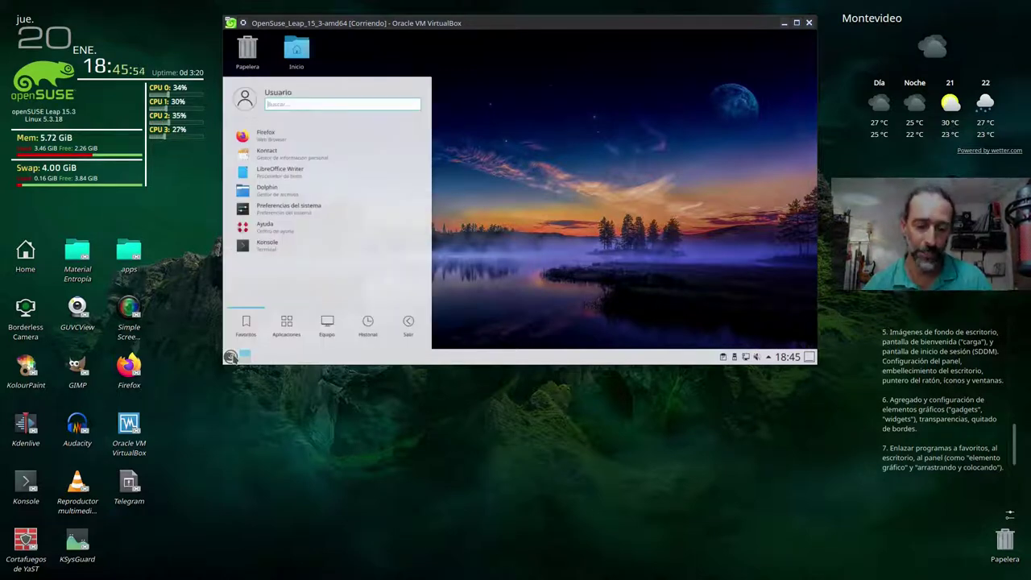
type("bienveni")
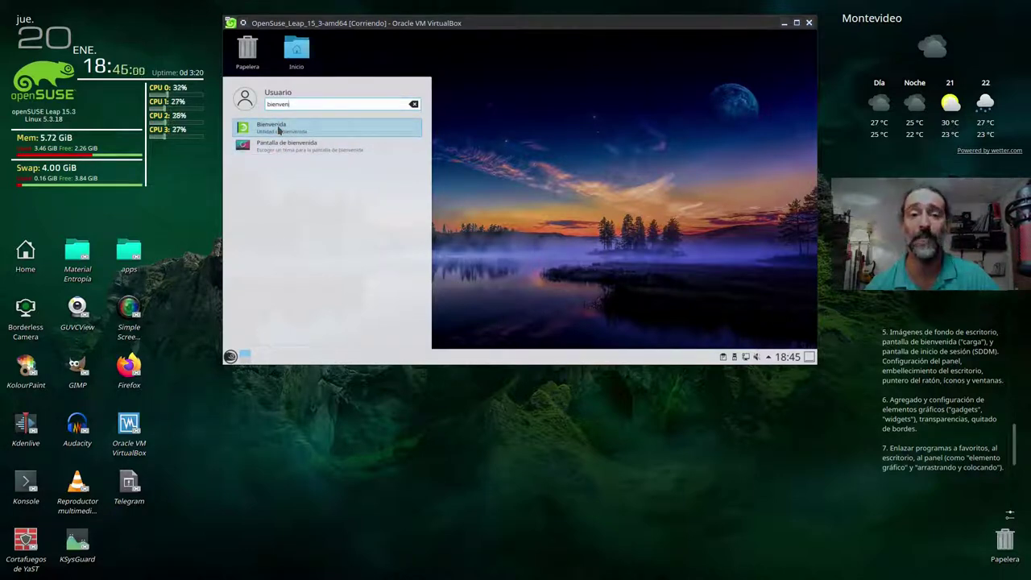
left_click(279, 128)
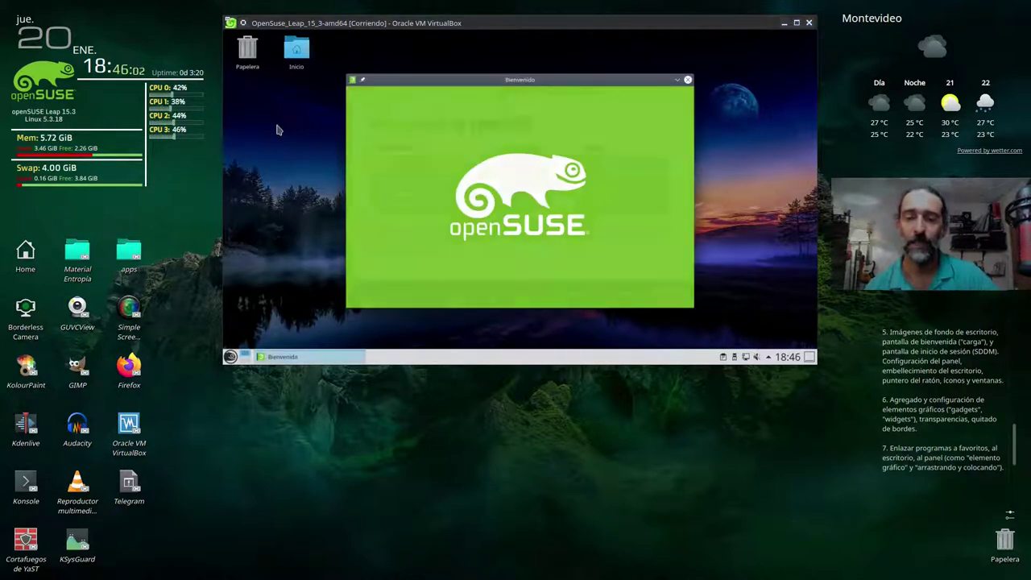
Search the launcher for "bienveni", open the Pantalla de bienvenida settings module and close the openSUSE Bienvenido window
left_click(230, 357)
type("bienve")
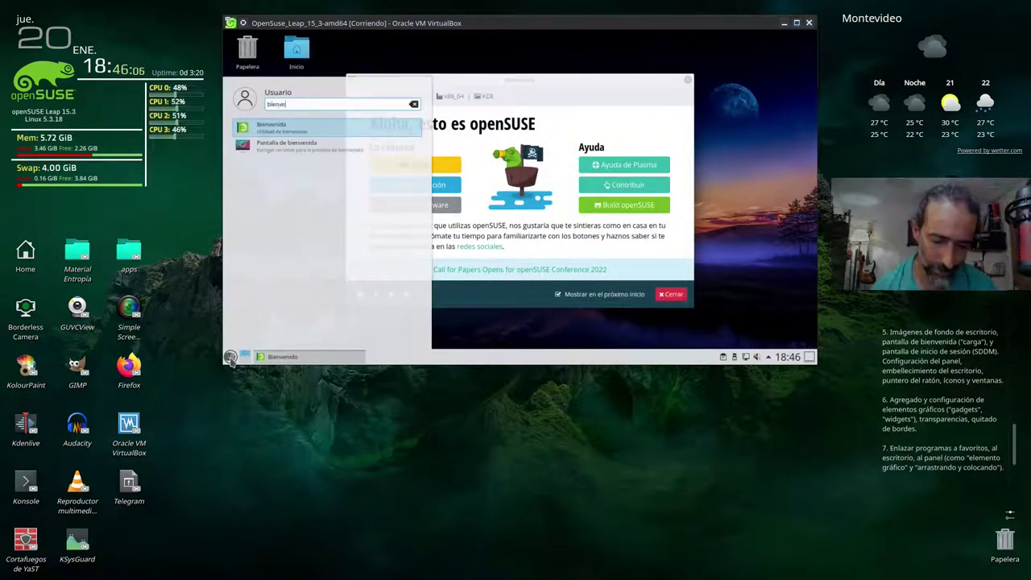
type("ni")
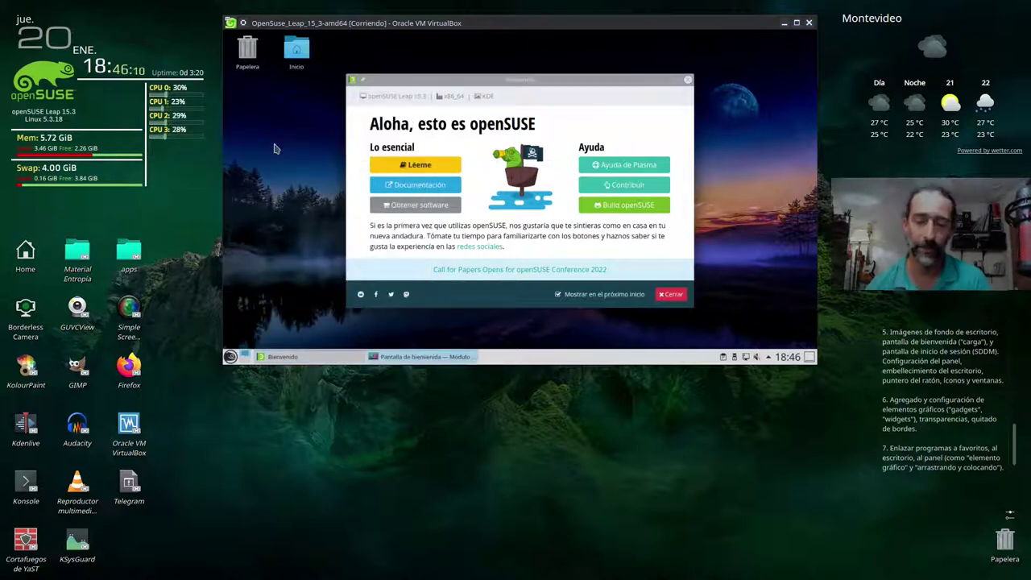
left_click(688, 82)
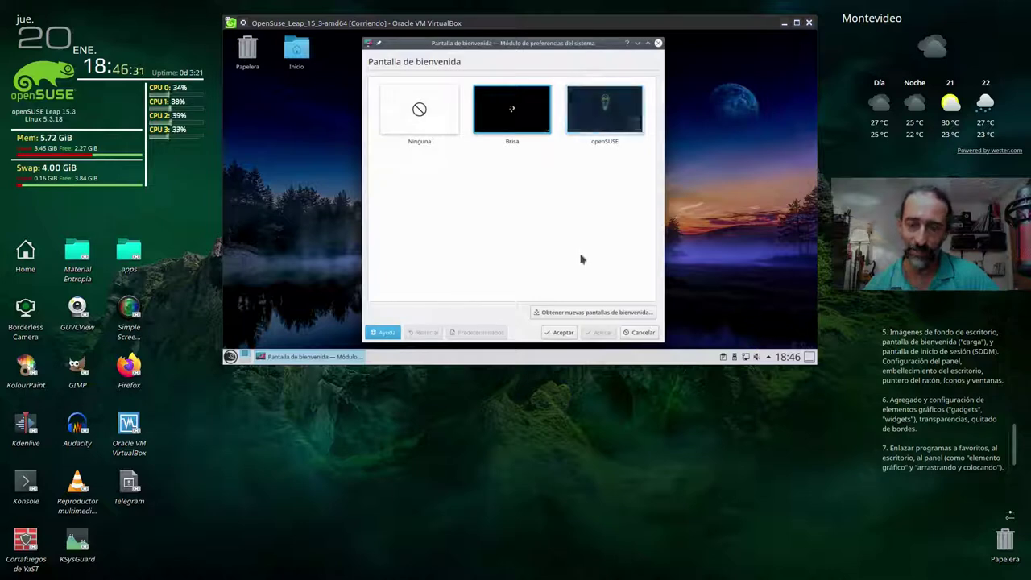
Open the download catalogue of new splash screens, maximise it and sort it by Primero lo mejor puntuado
left_click(595, 315)
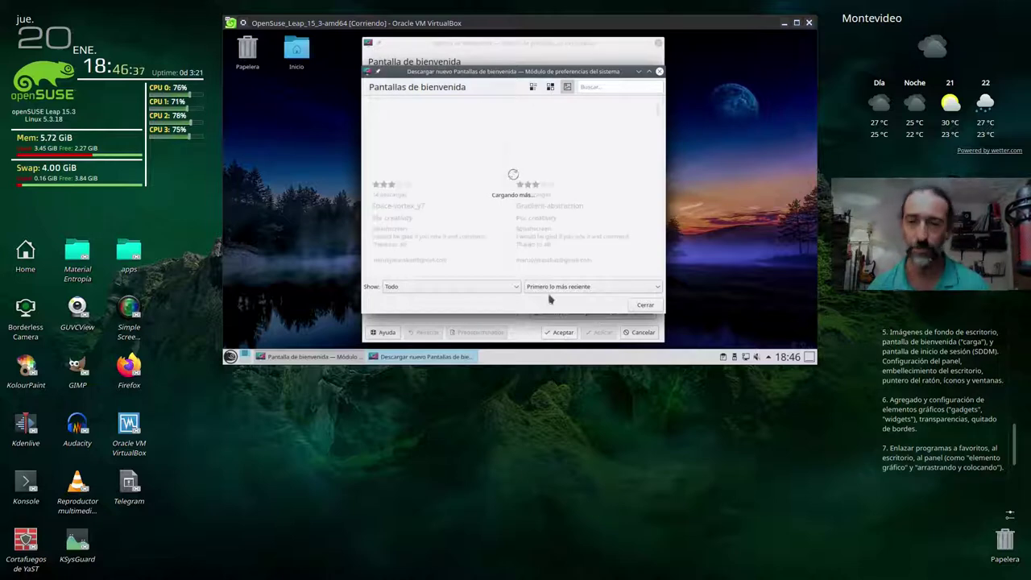
left_click(649, 71)
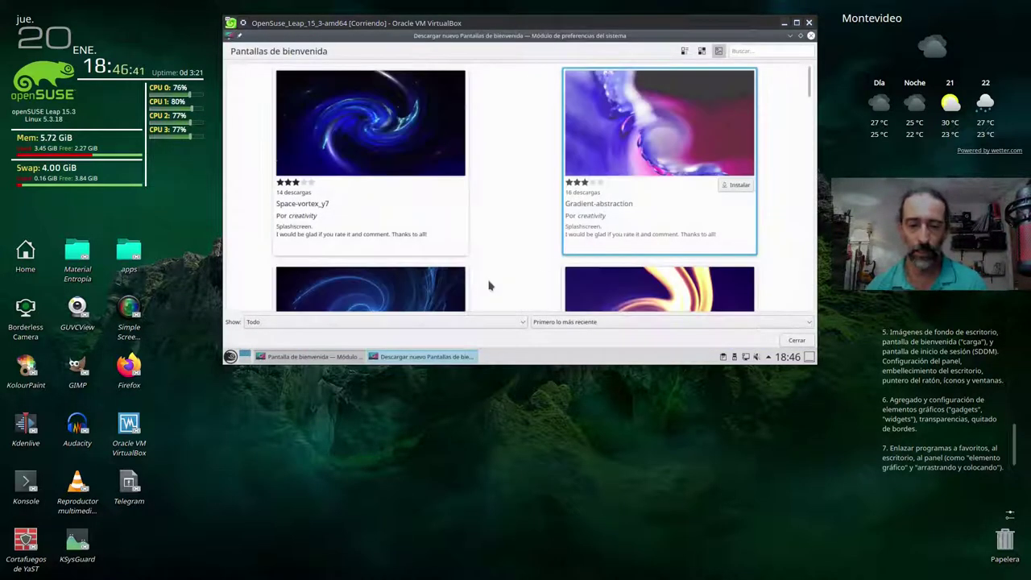
left_click(660, 321)
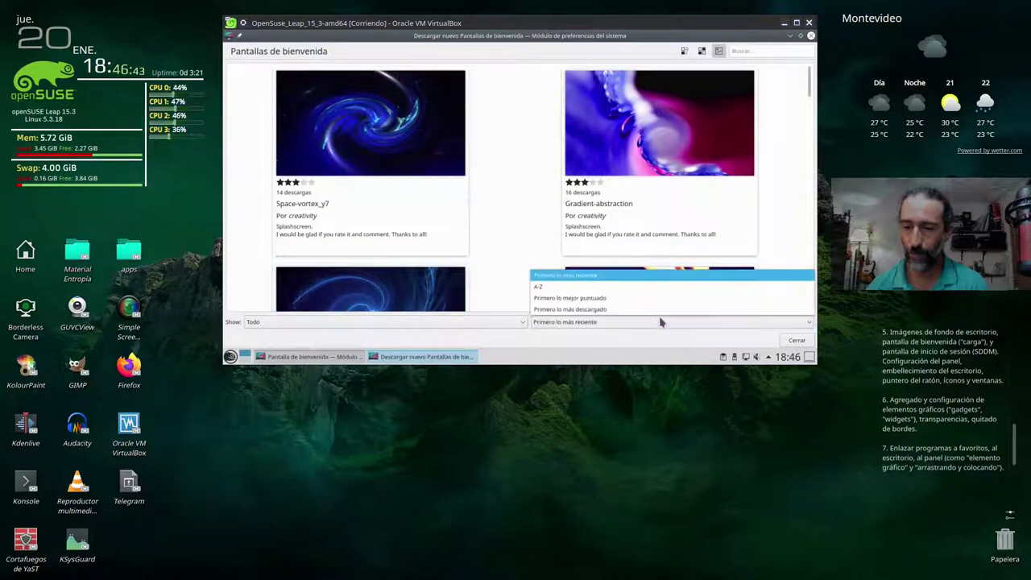
left_click(621, 298)
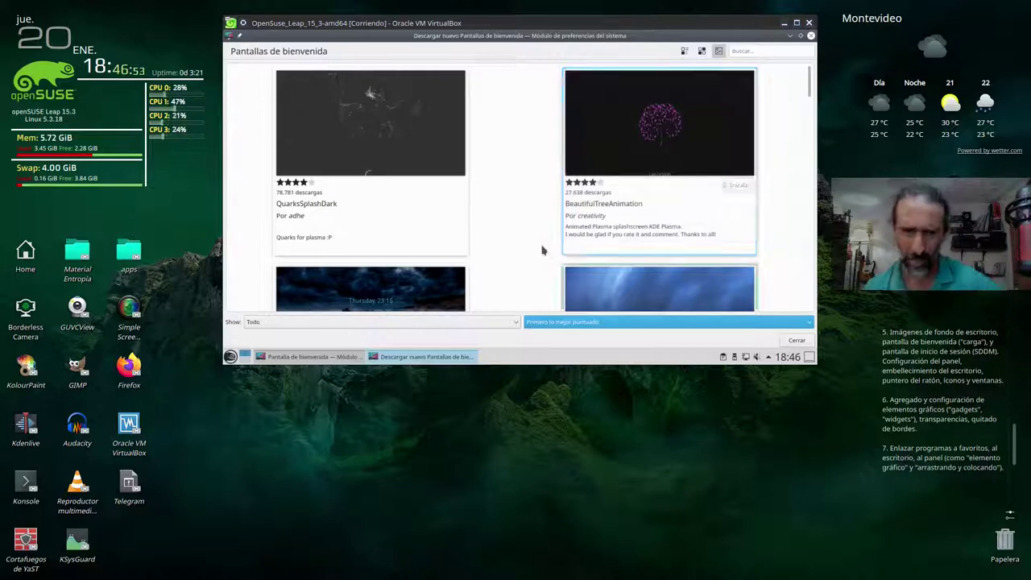
Install the KDE Plasma LinuxForOpenMinds splash screen from the catalogue
scroll(515, 149, "down", 3)
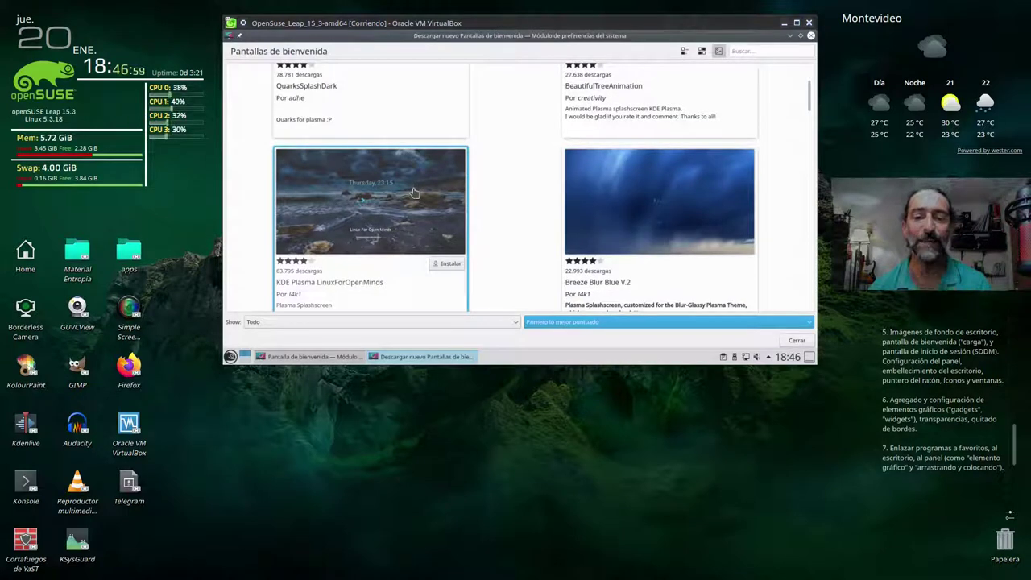
left_click(789, 35)
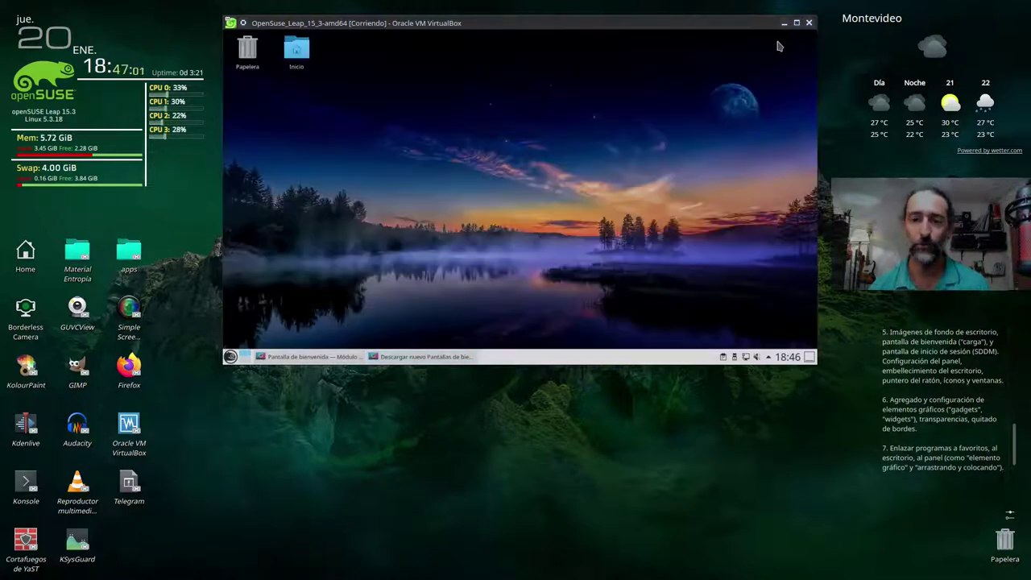
left_click(423, 356)
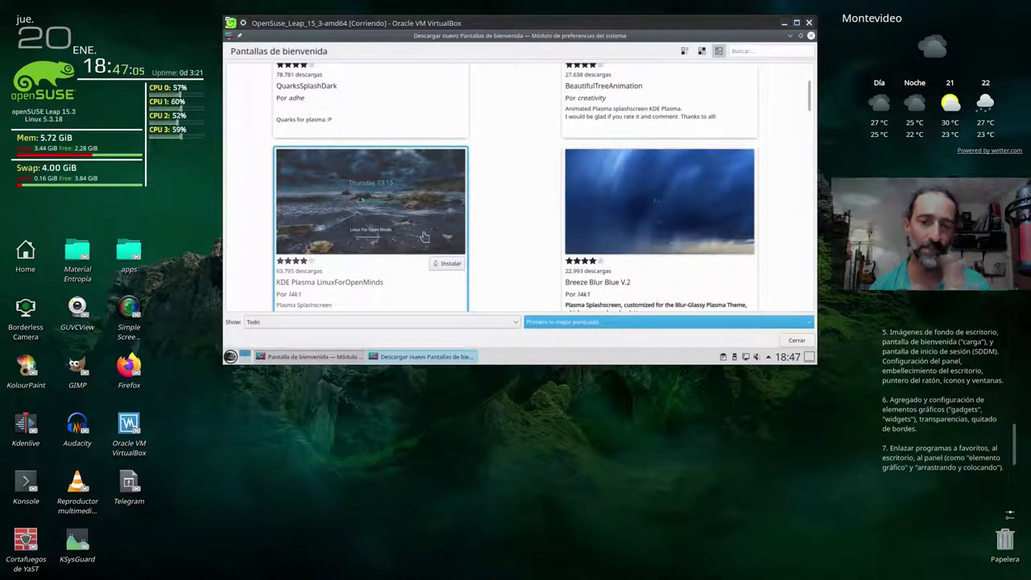
left_click(449, 264)
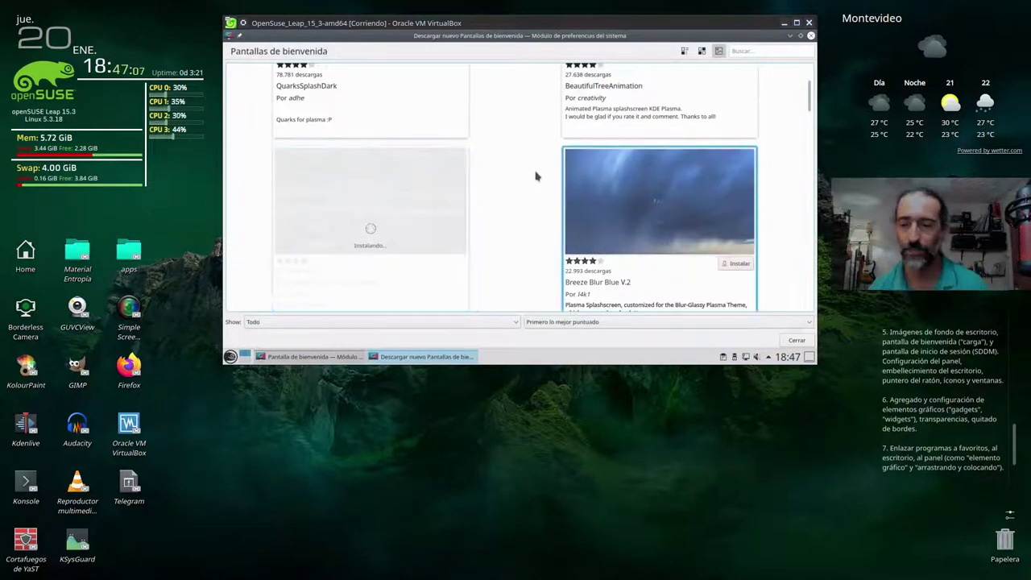
Browse further through the top-rated splash screens and install Animated_Skeleton_is_waiting
scroll(535, 176, "down", 1)
scroll(535, 176, "down", 3)
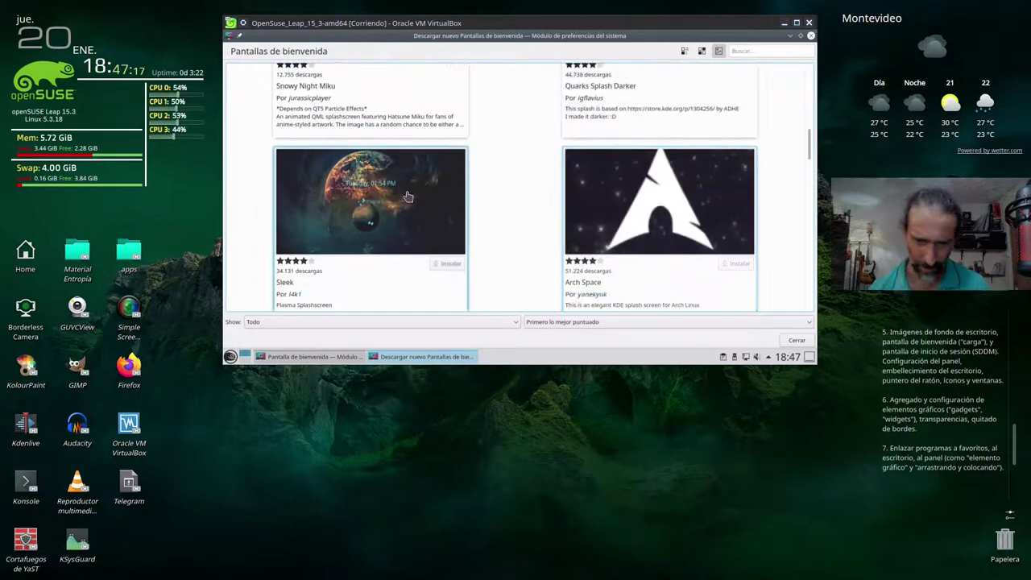
scroll(522, 179, "down", 5)
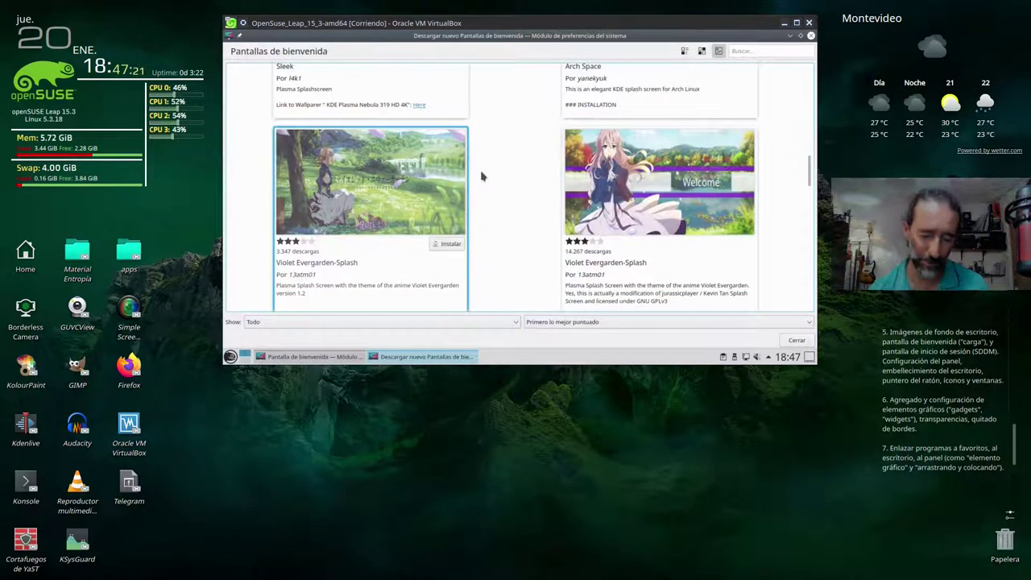
scroll(503, 181, "down", 9)
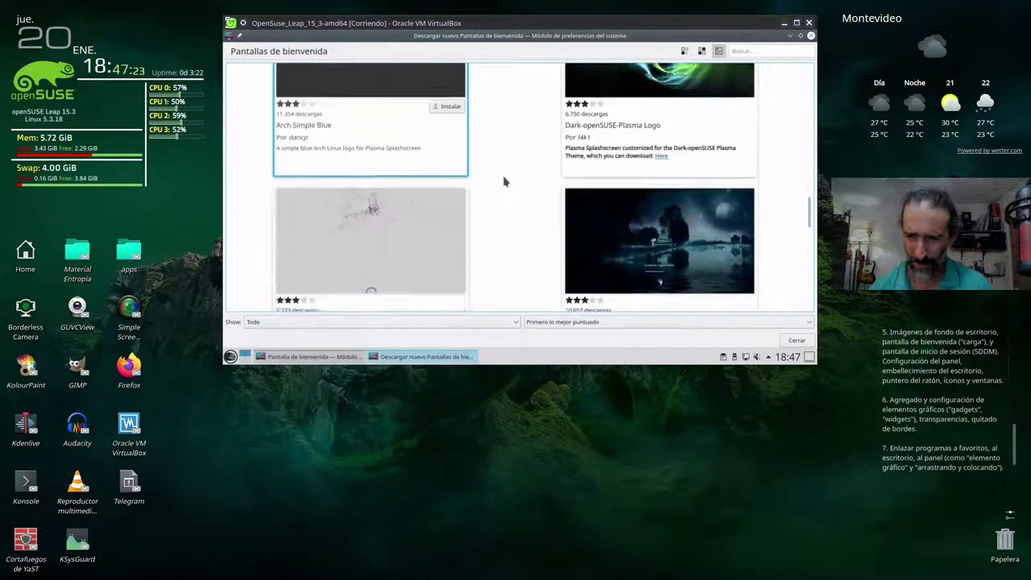
scroll(508, 160, "down", 6)
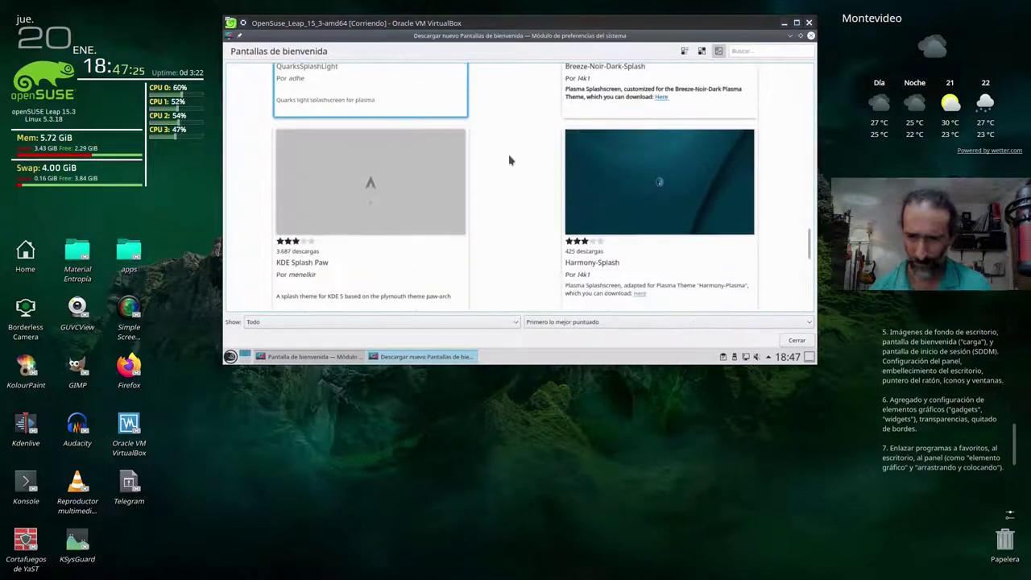
scroll(508, 160, "down", 2)
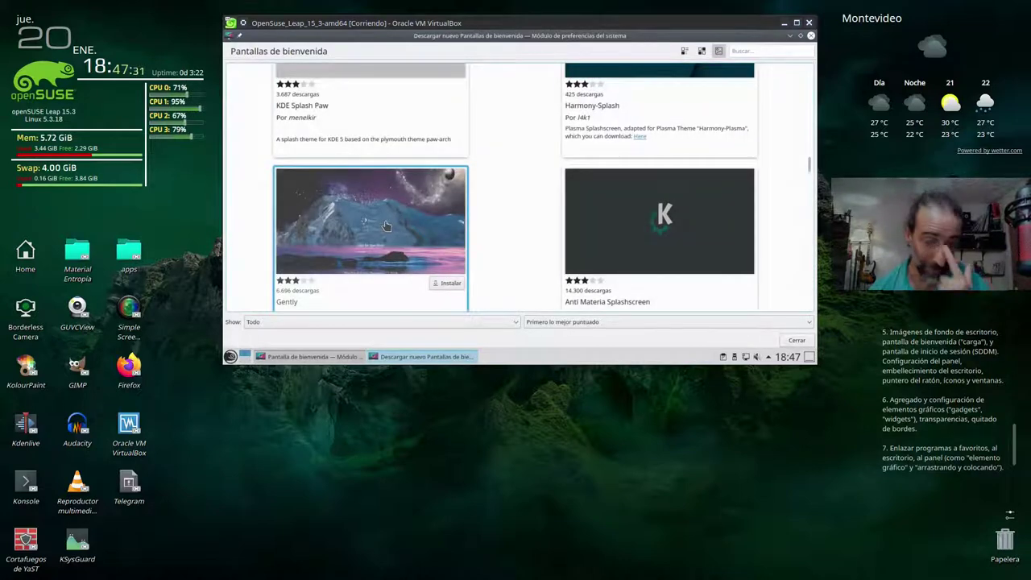
scroll(509, 175, "down", 5)
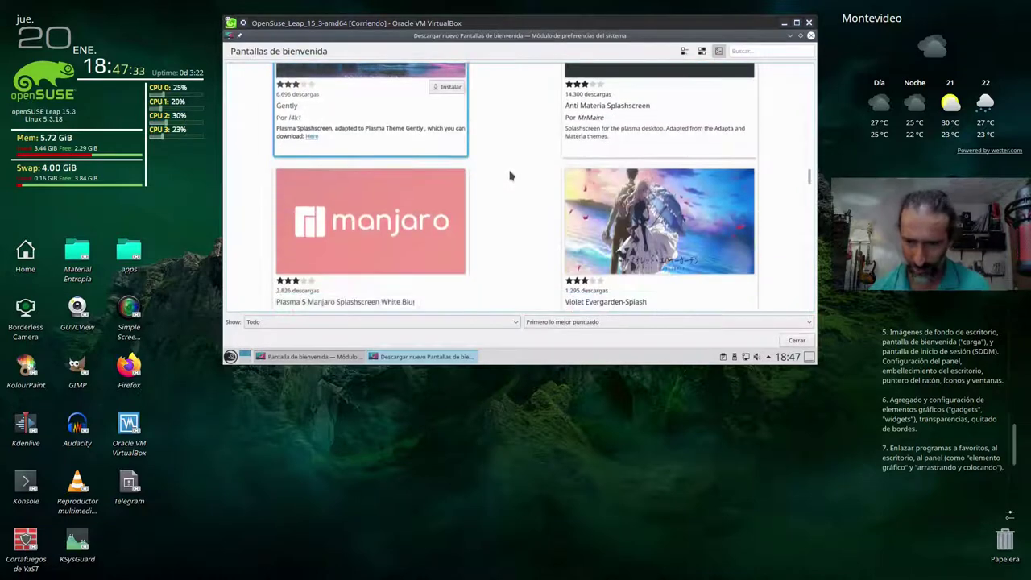
scroll(509, 175, "down", 2)
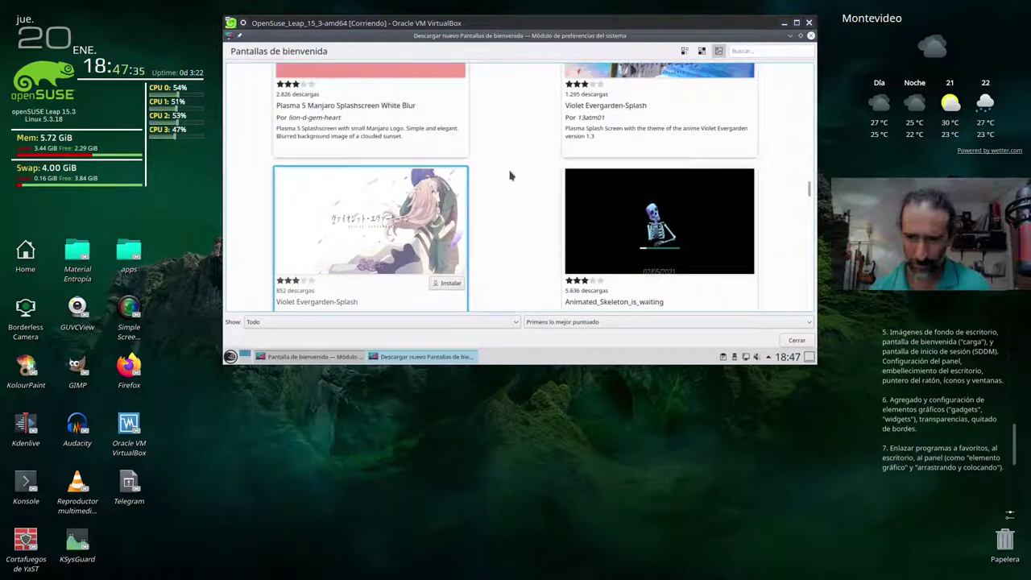
scroll(509, 175, "down", 1)
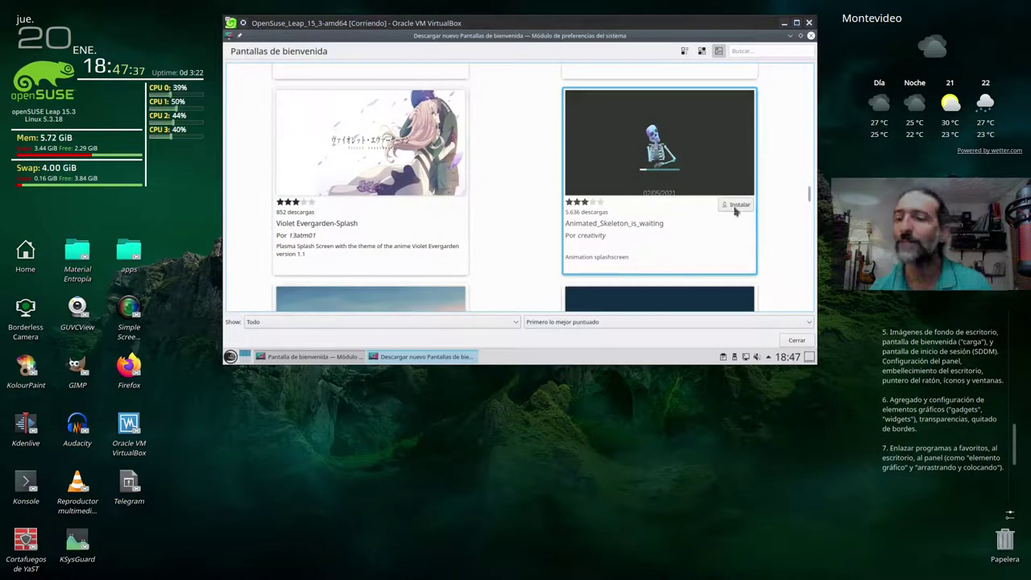
left_click(735, 207)
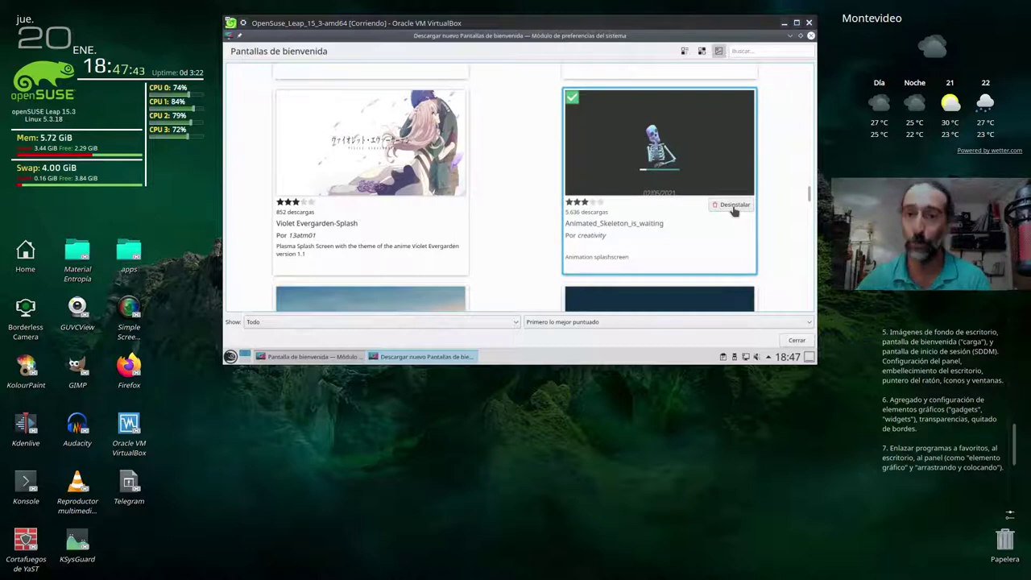
Close the download catalogue and apply KDE Plasma LinuxForOpenMinds as the splash screen
left_click(796, 340)
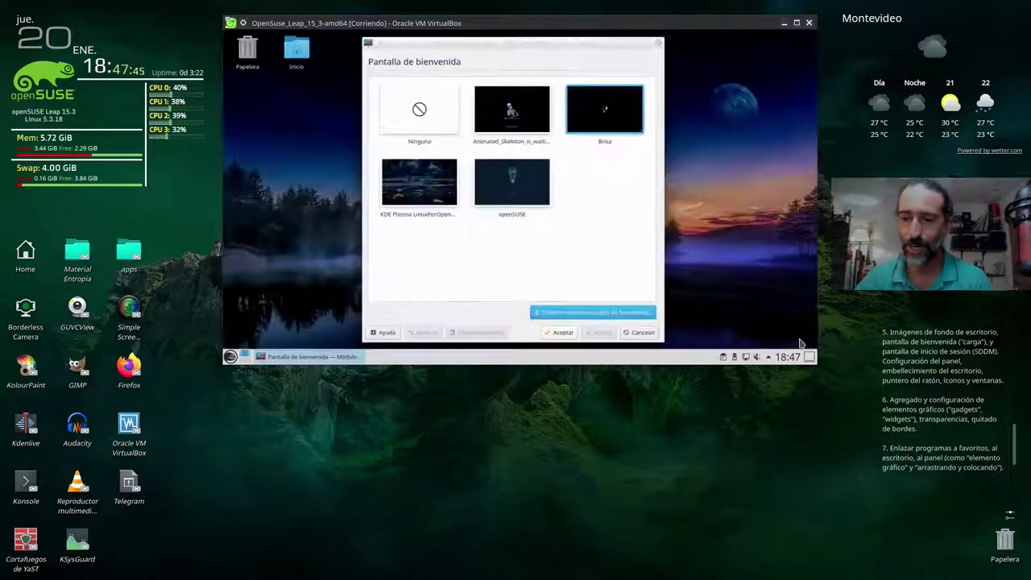
left_click(424, 187)
left_click(600, 332)
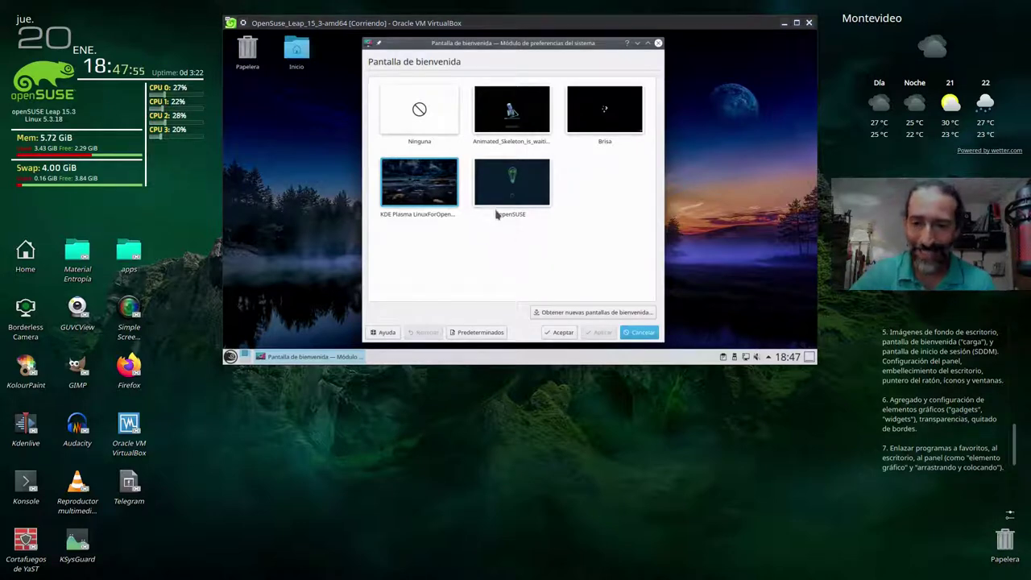
Select the Animated_Skeleton_is_waiting splash screen and preview it
left_click(511, 109)
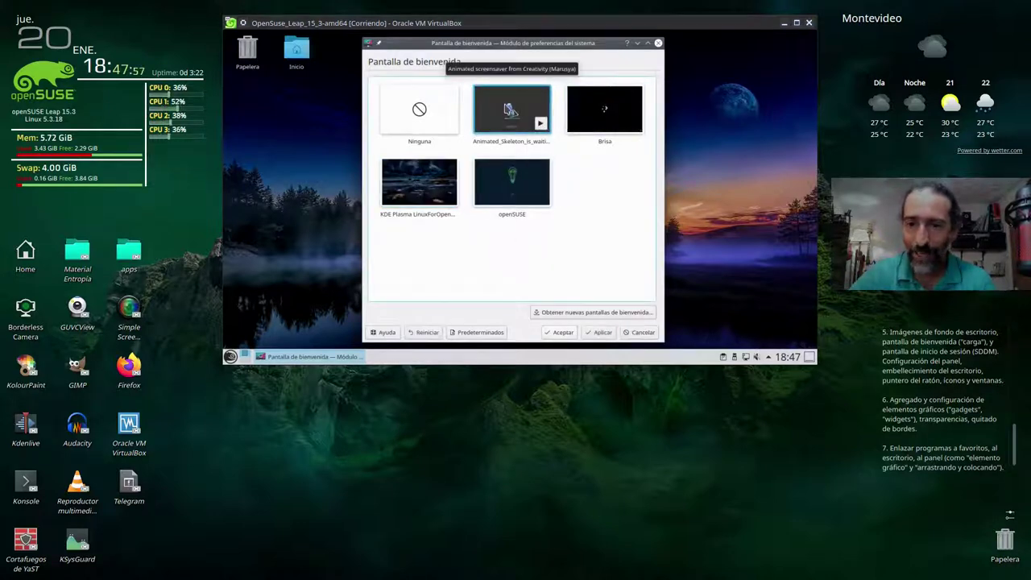
left_click(541, 125)
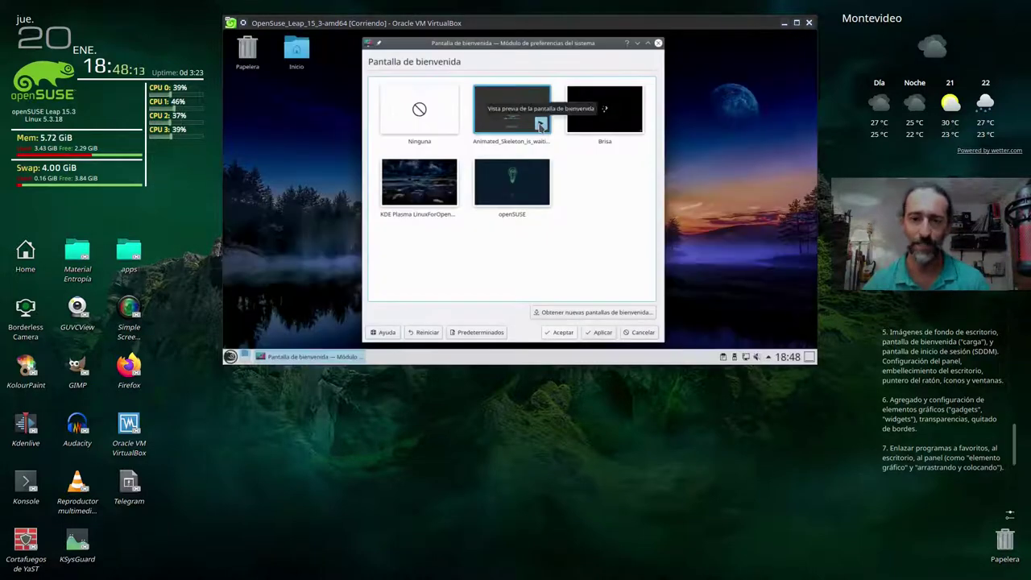
Preview the KDE Plasma LinuxForOpenMinds splash screen, and apply Animated_Skeleton_is_waiting before closing the splash screen settings
left_click(449, 198)
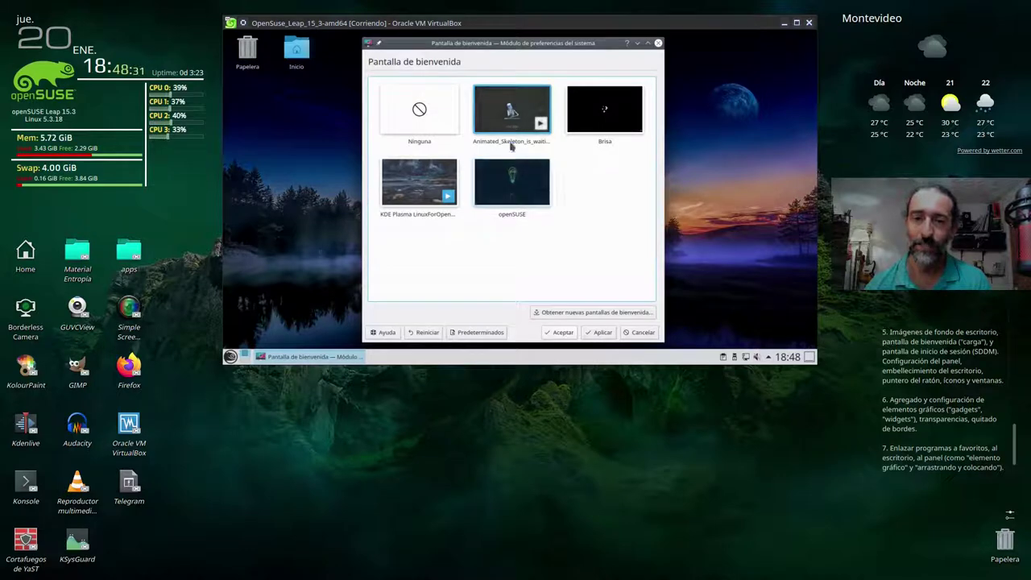
left_click(597, 332)
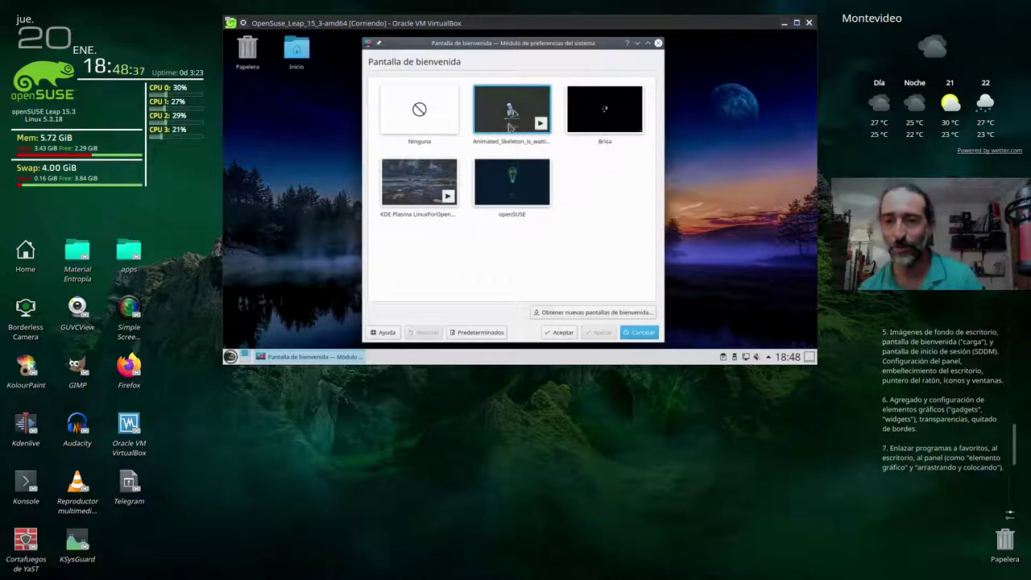
left_click(560, 332)
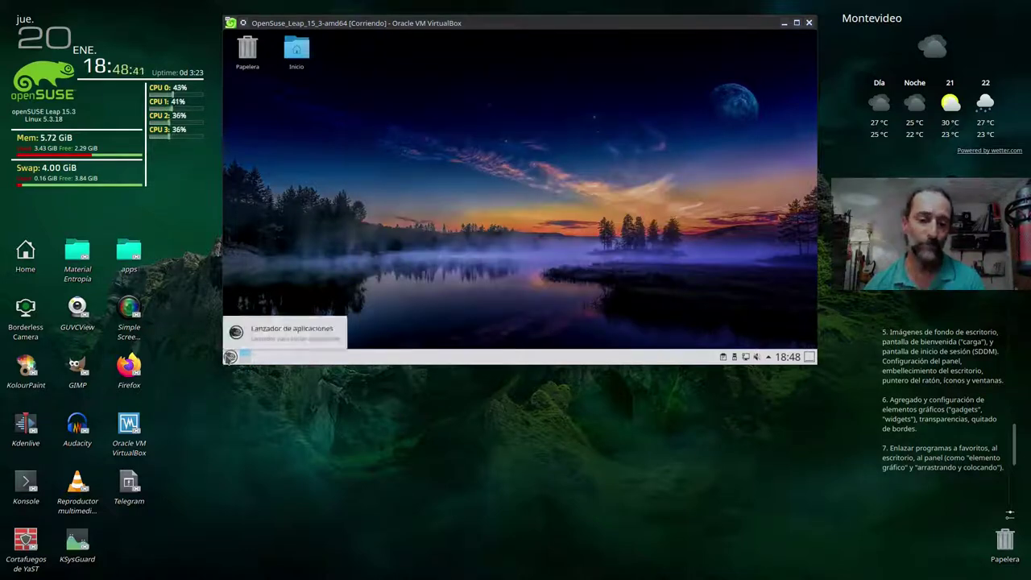
Restart the virtual machine's system from the application launcher and confirm the restart
left_click(230, 356)
mouse_move(411, 335)
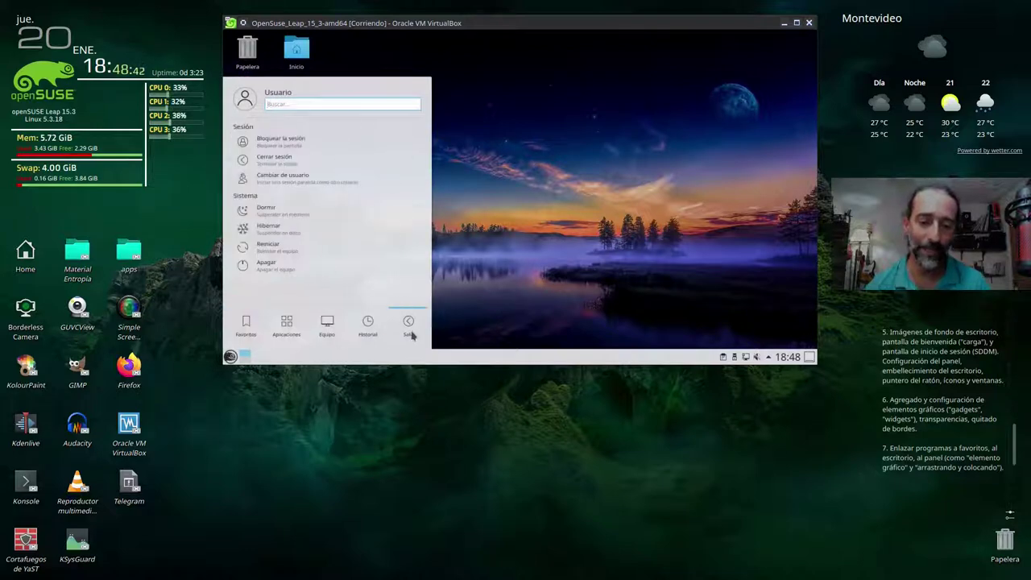
left_click(304, 248)
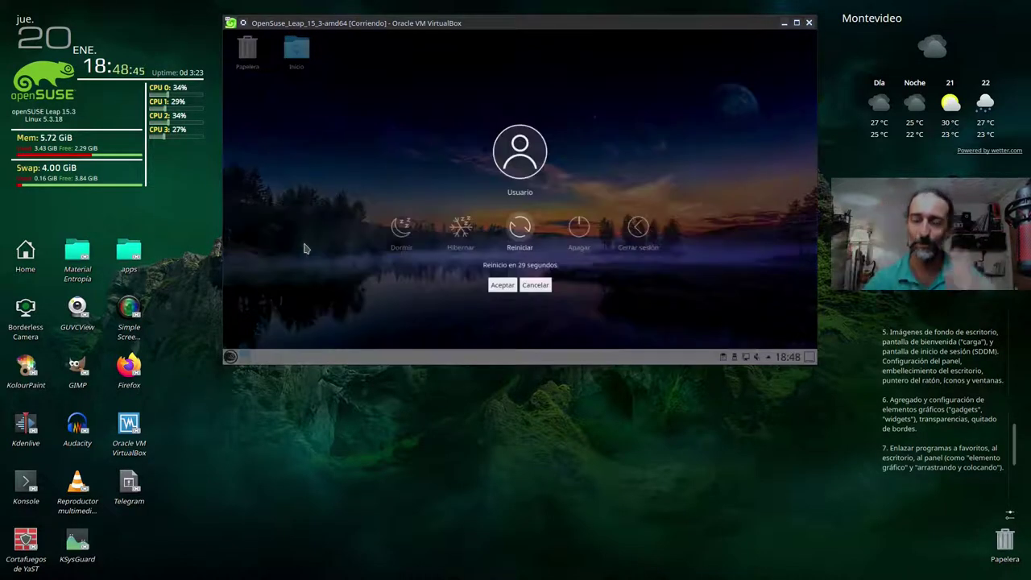
left_click(519, 230)
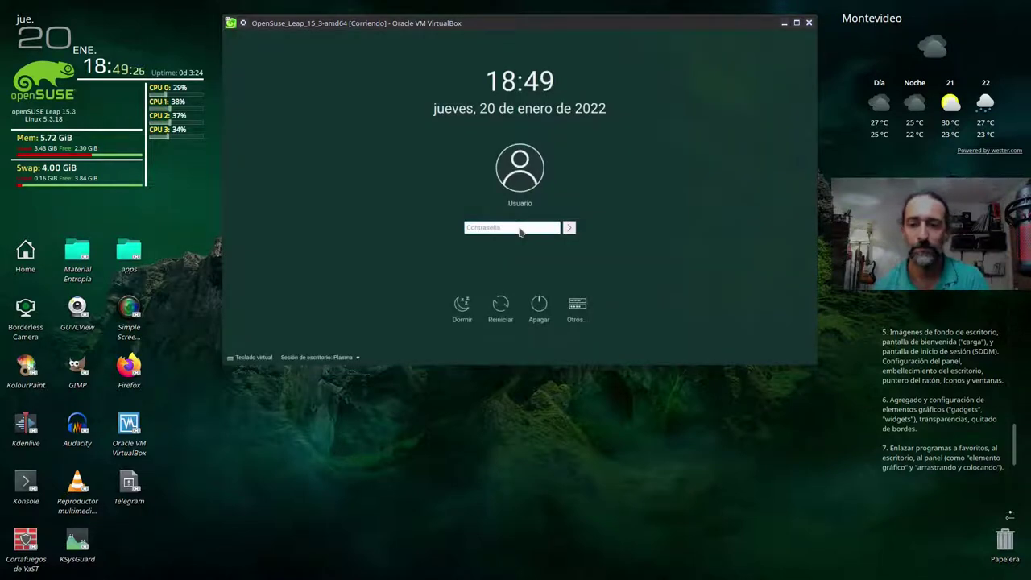
Log in to the Plasma session with the user's password and dismiss the network notification and the openSUSE welcome window
type("•")
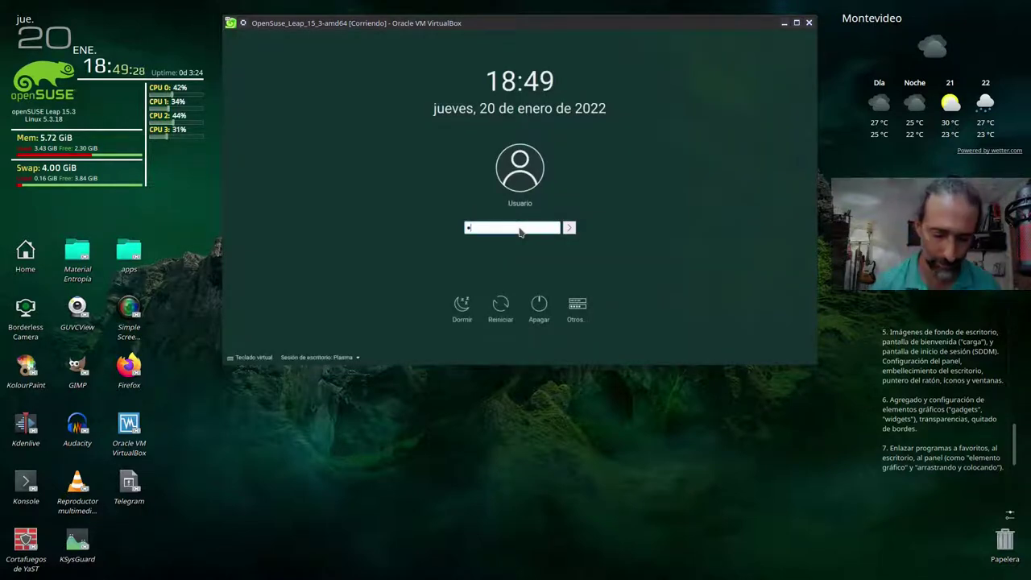
type("•••••••")
key("Return")
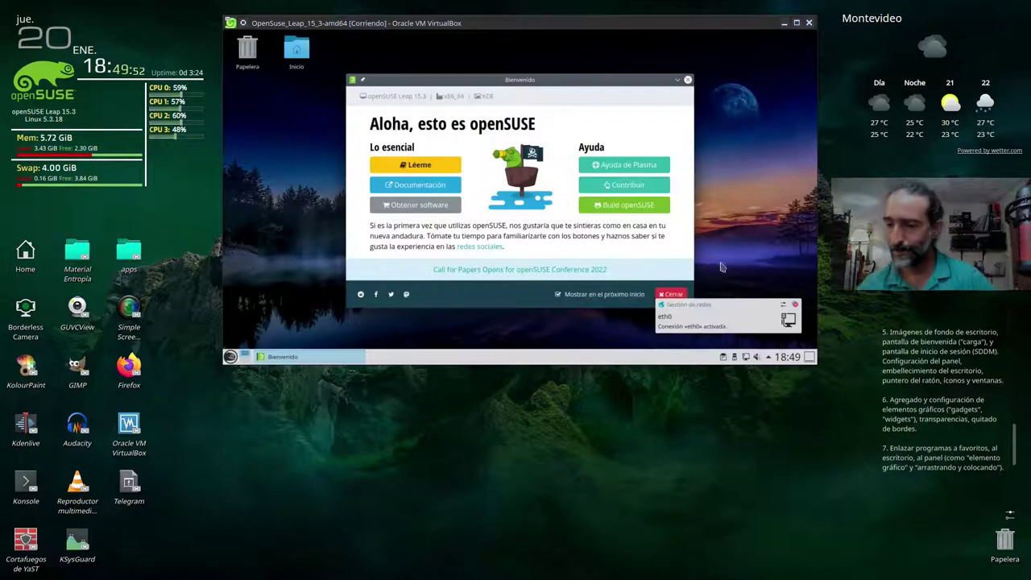
left_click(794, 304)
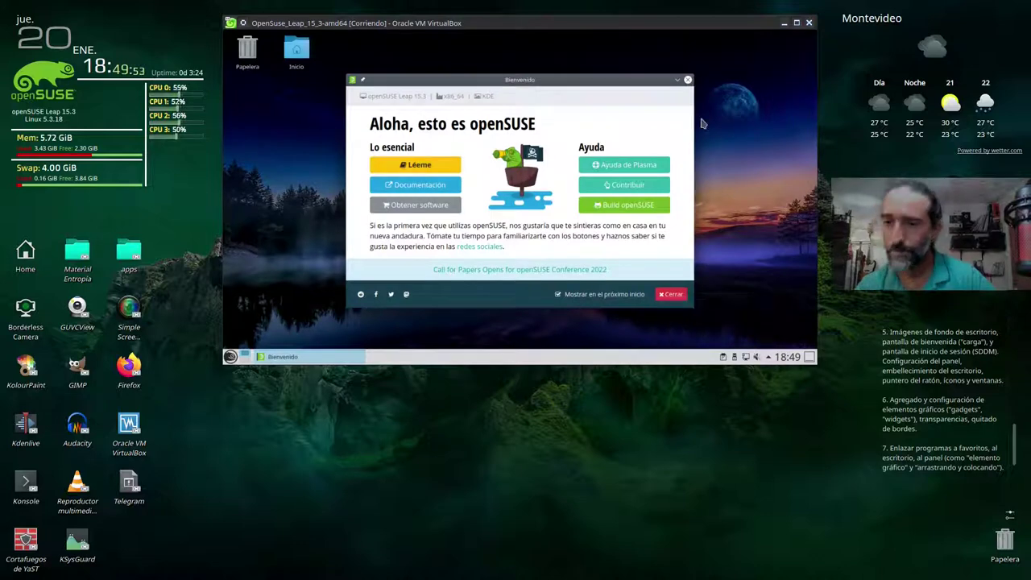
left_click(686, 79)
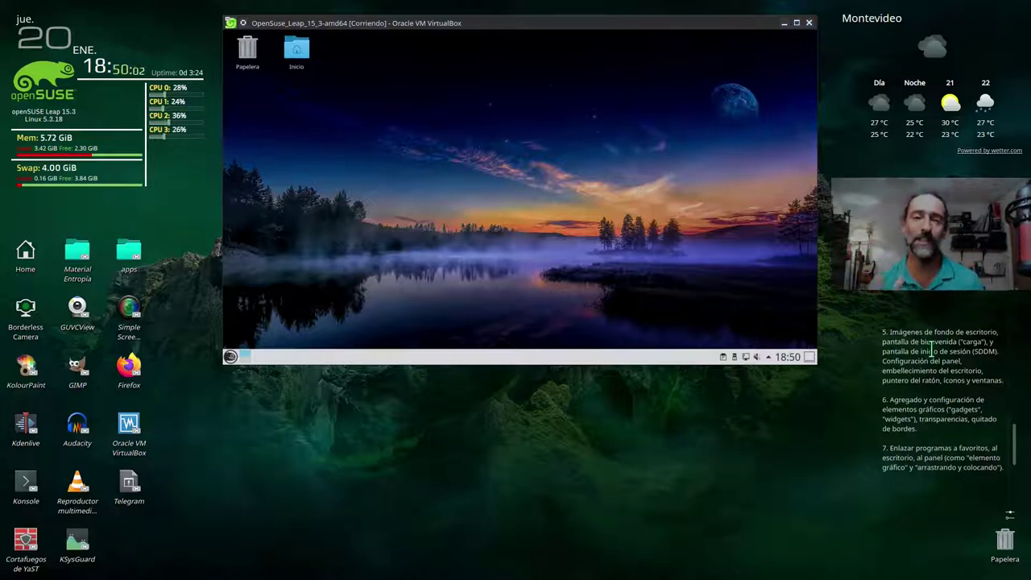
Search the application launcher for "sddm" and "inicio", and open the Pantalla de inicio de sesión (SDDM) settings
left_click(230, 357)
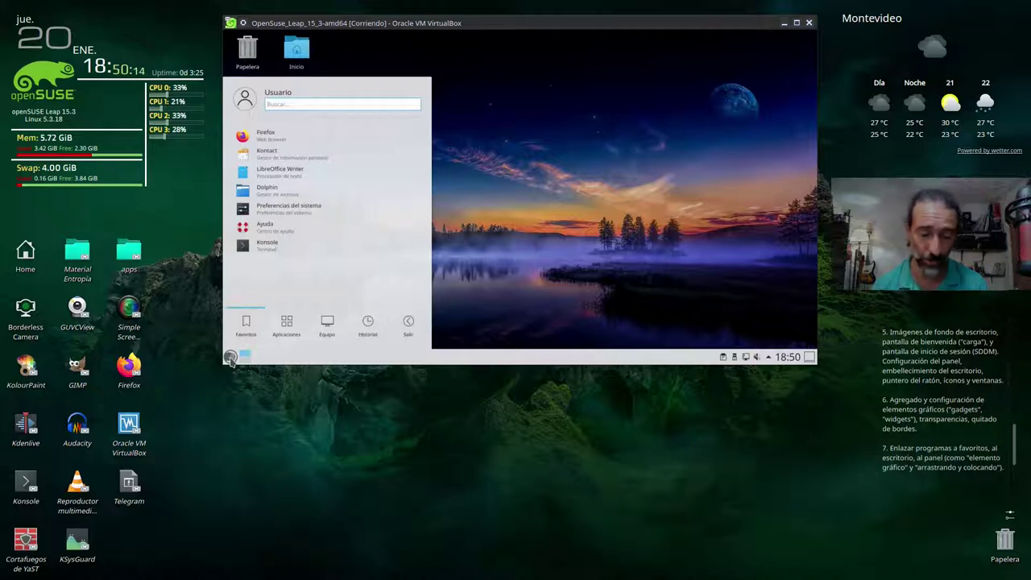
type("sddm")
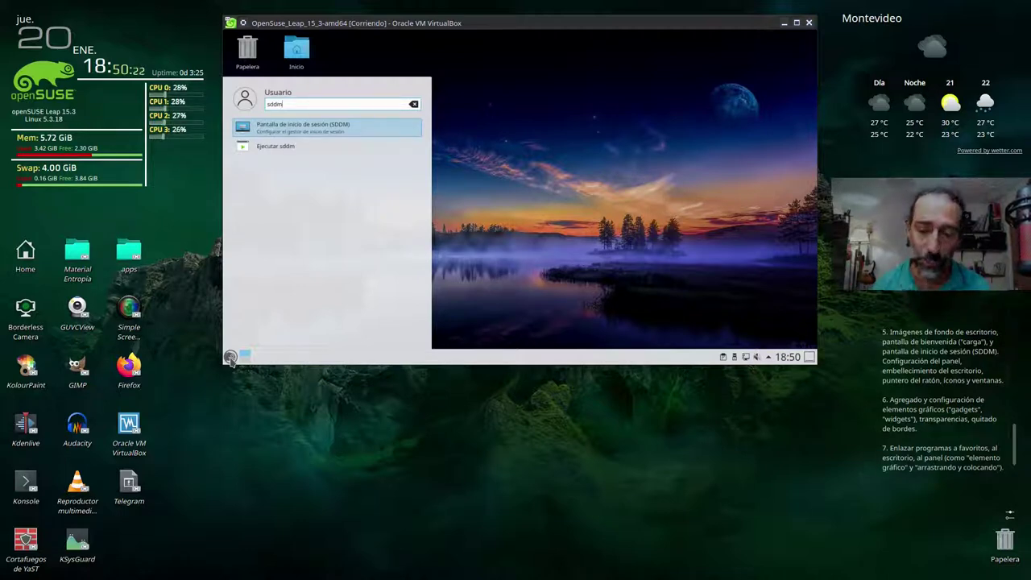
key("BackSpace")
key("BackSpace")
key("BackSpace")
key("BackSpace")
type("inicio")
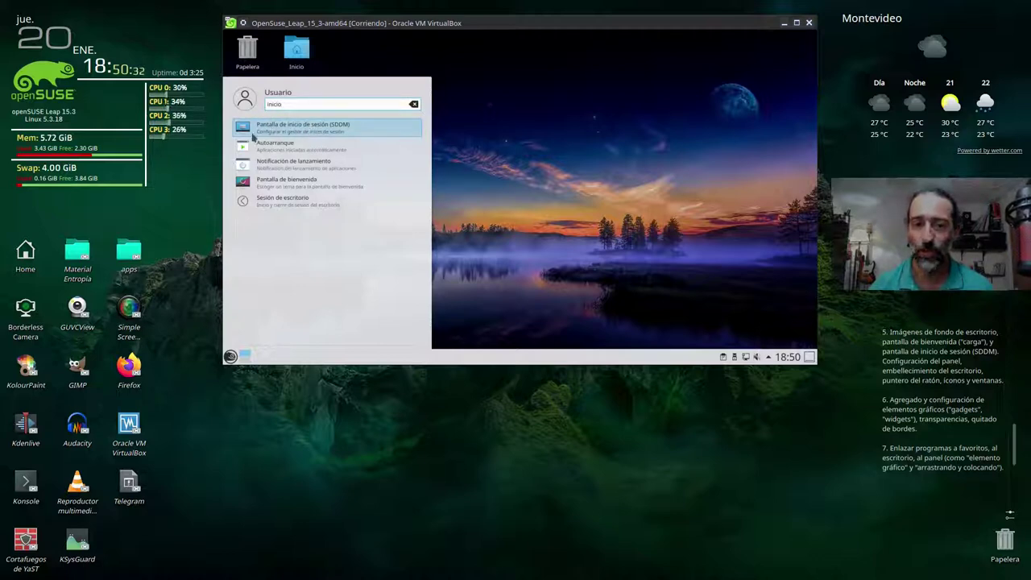
left_click(320, 137)
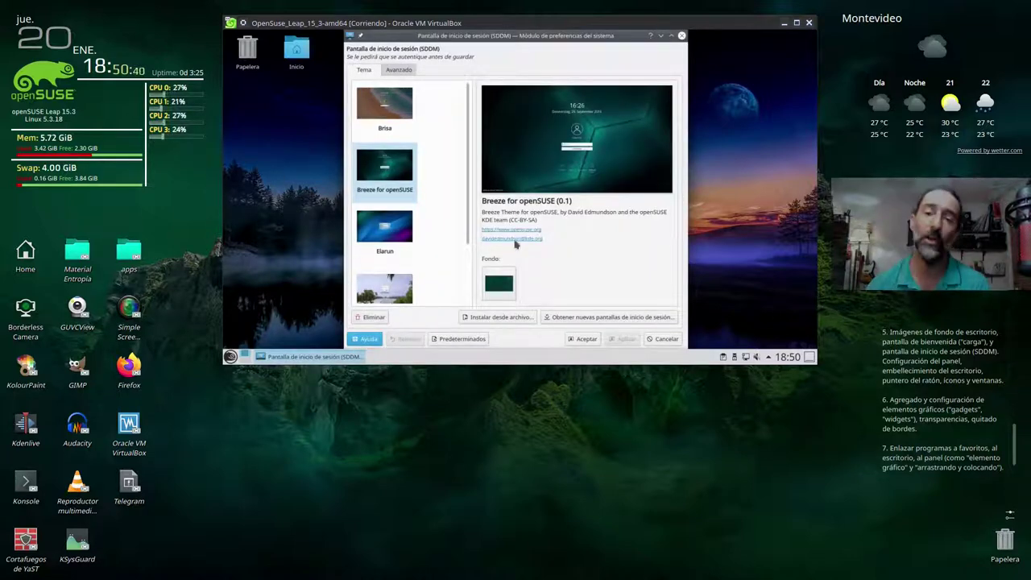
left_click(610, 320)
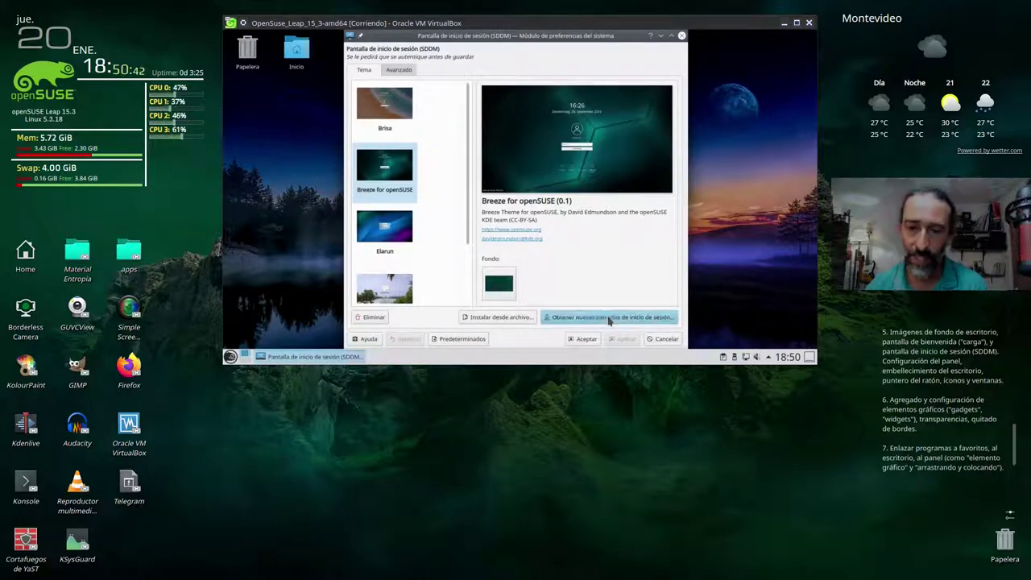
left_click_drag(462, 81, 589, 81)
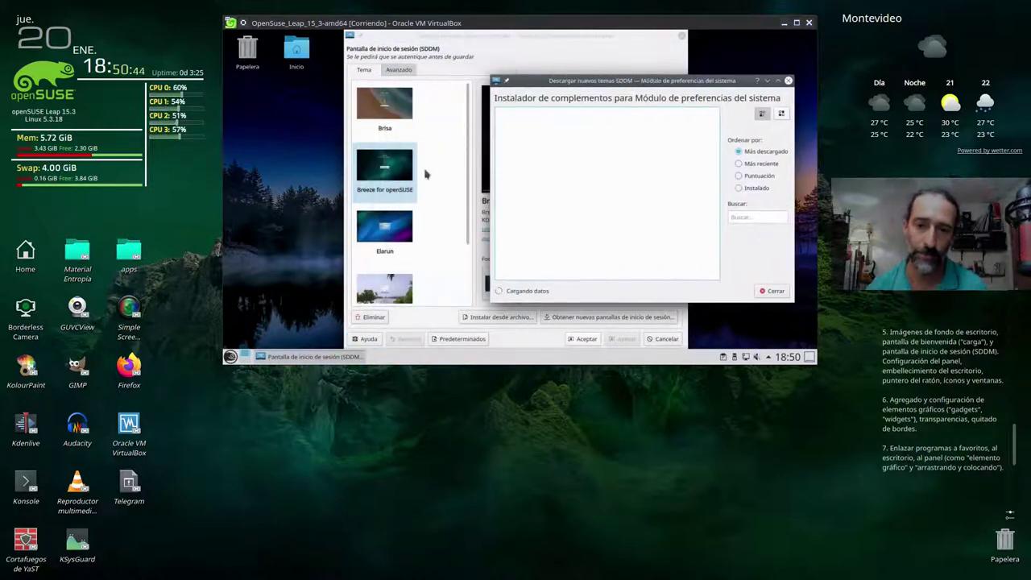
left_click(788, 81)
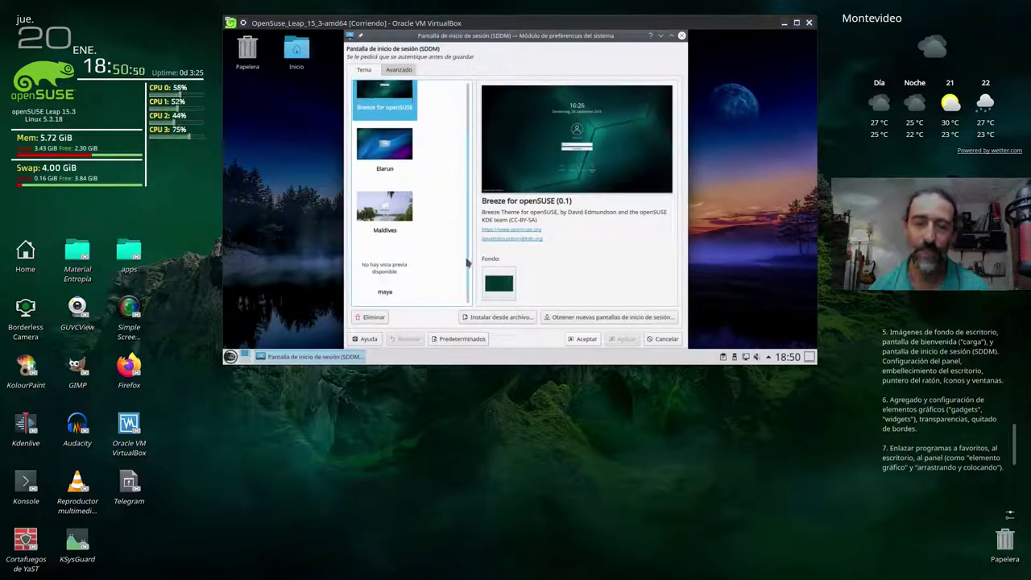
View the Maldives login theme's preview and reselect the Breeze for openSUSE theme
scroll(465, 177, "up", 2)
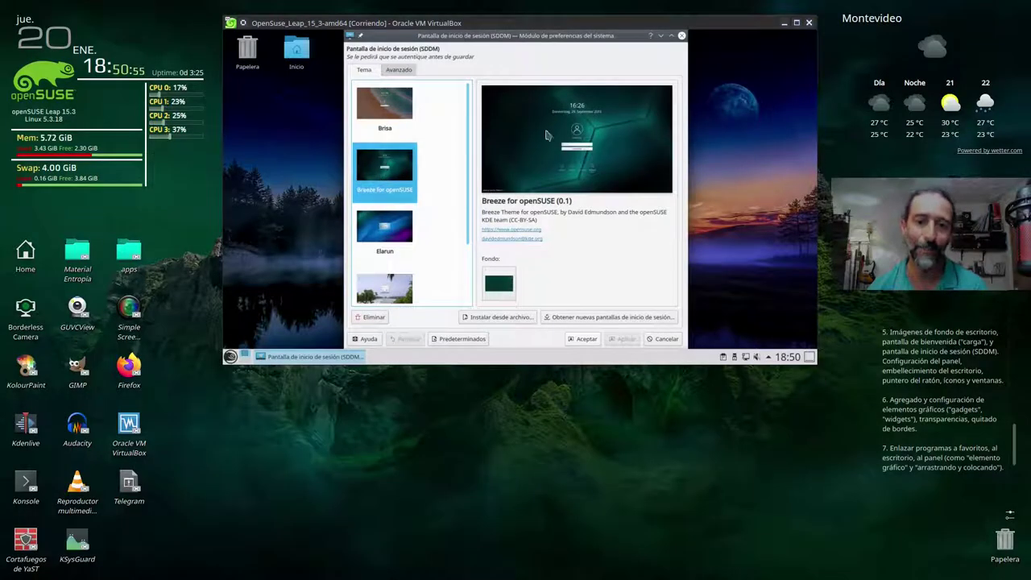
left_click(384, 287)
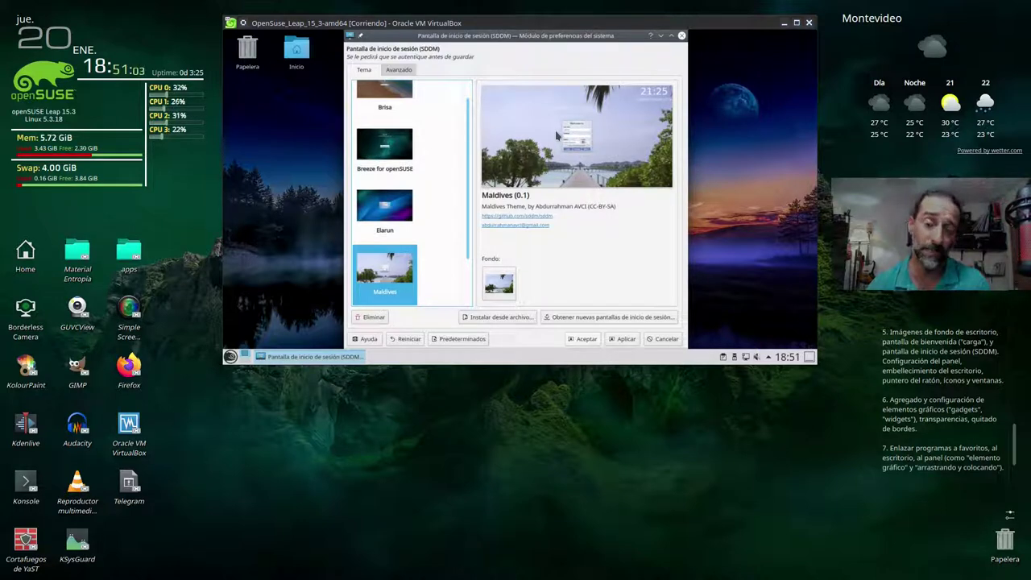
left_click(383, 153)
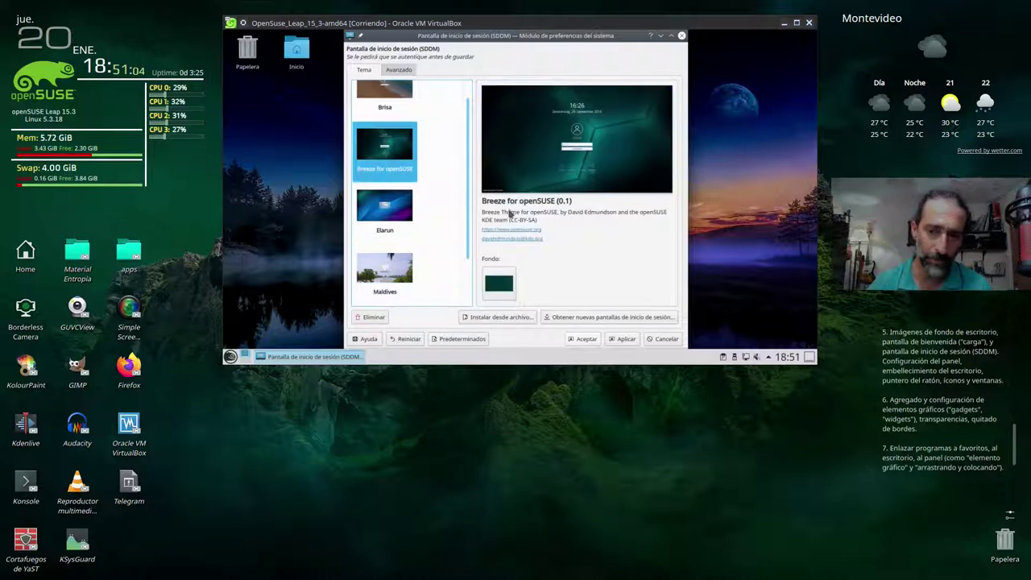
Open the catalogue of downloadable SDDM themes in a maximised window and sort it by rating (Puntuación)
left_click(617, 318)
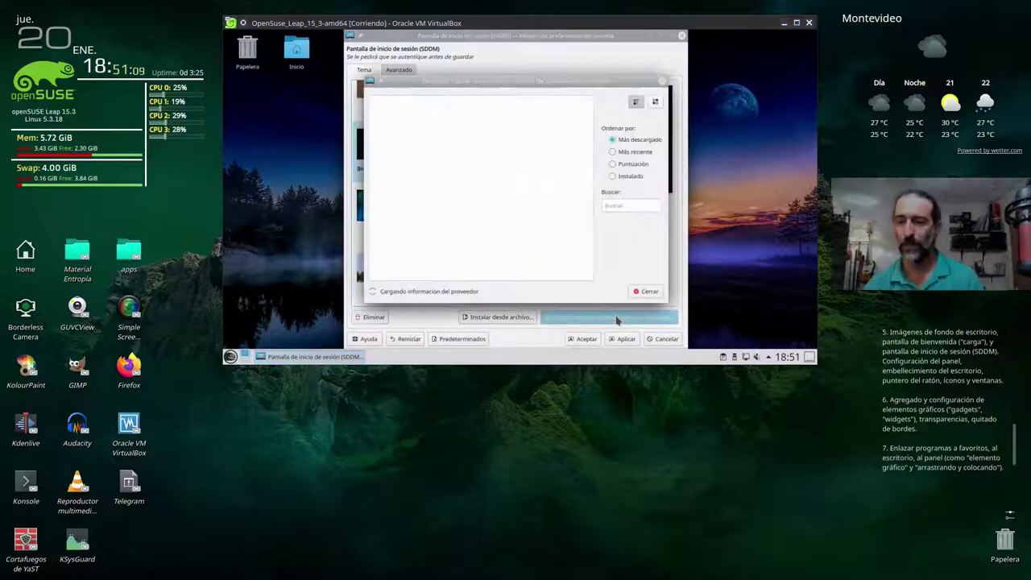
double_click(580, 82)
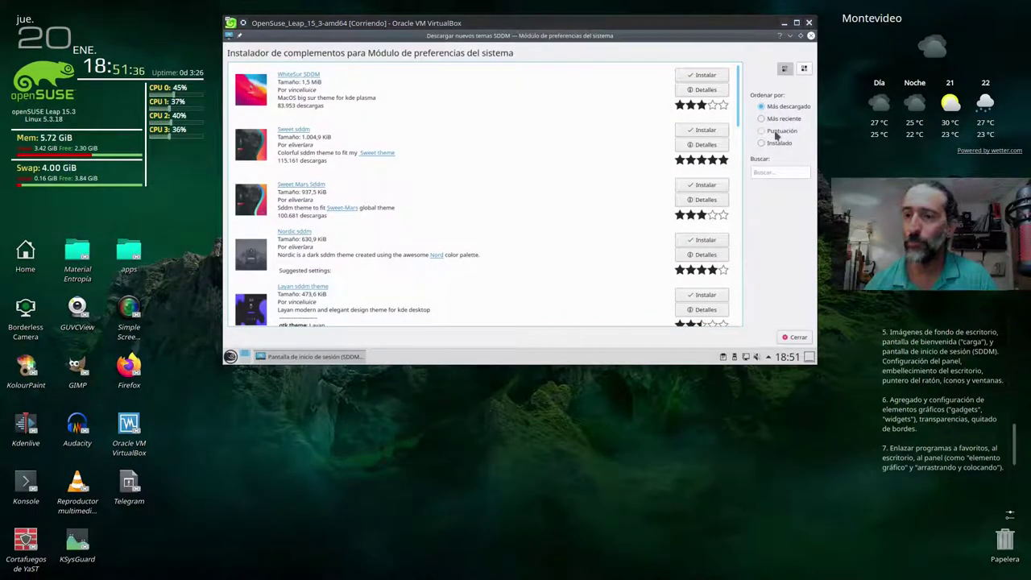
left_click(776, 134)
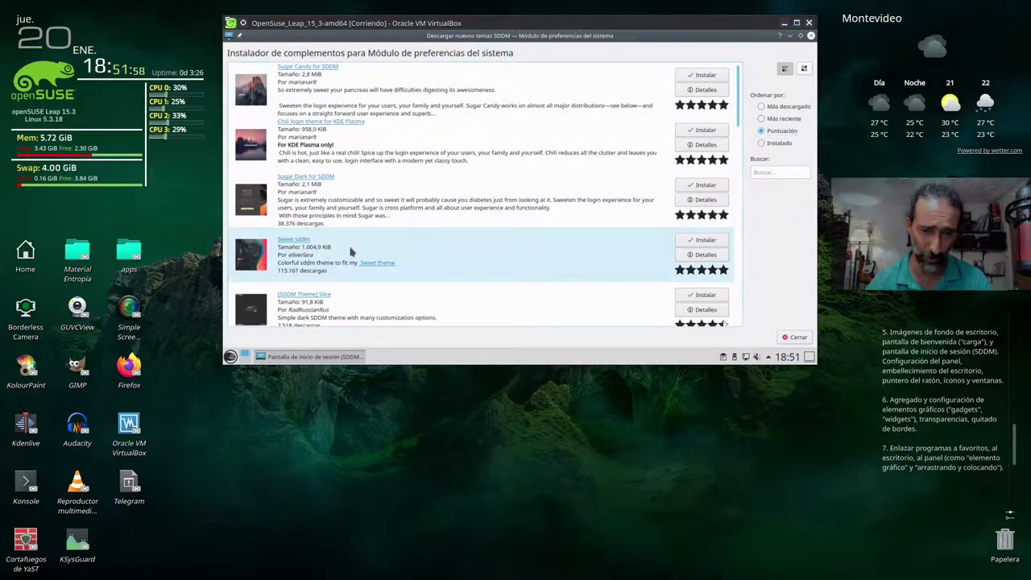
Install the Sweet sddm login theme and authorise the installation with the root password
left_click(699, 240)
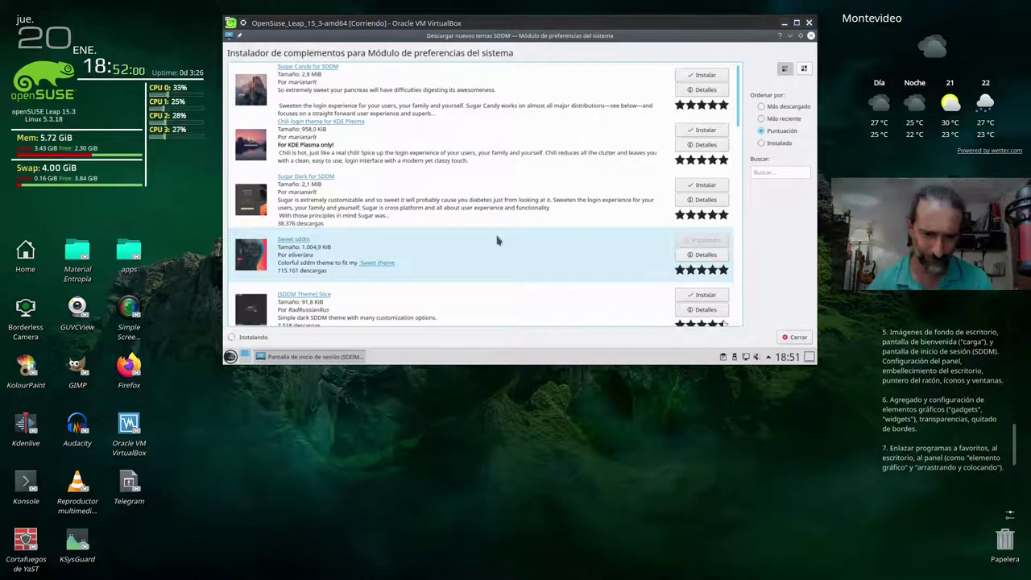
scroll(497, 240, "down", 3)
scroll(486, 236, "down", 5)
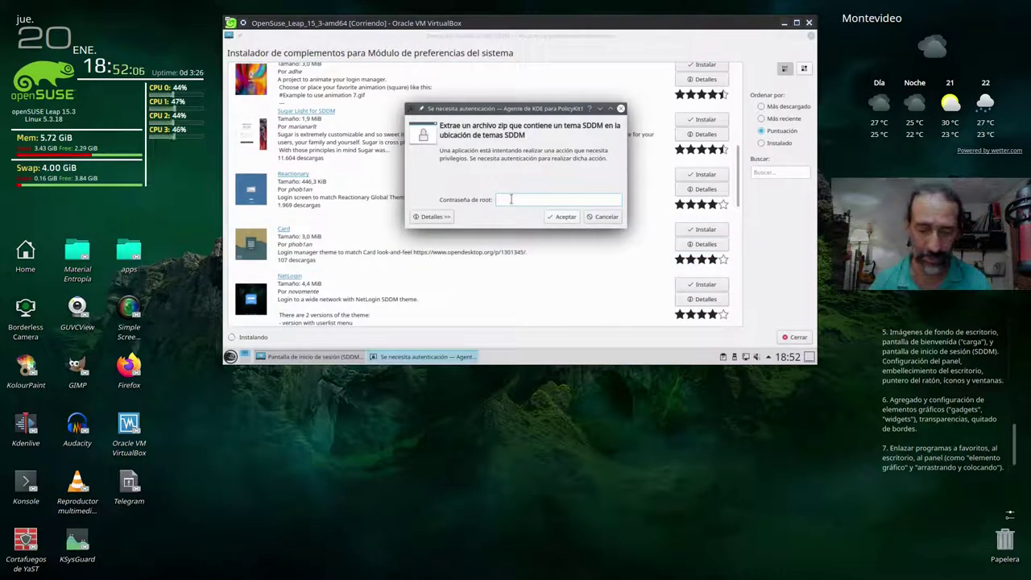
type("***")
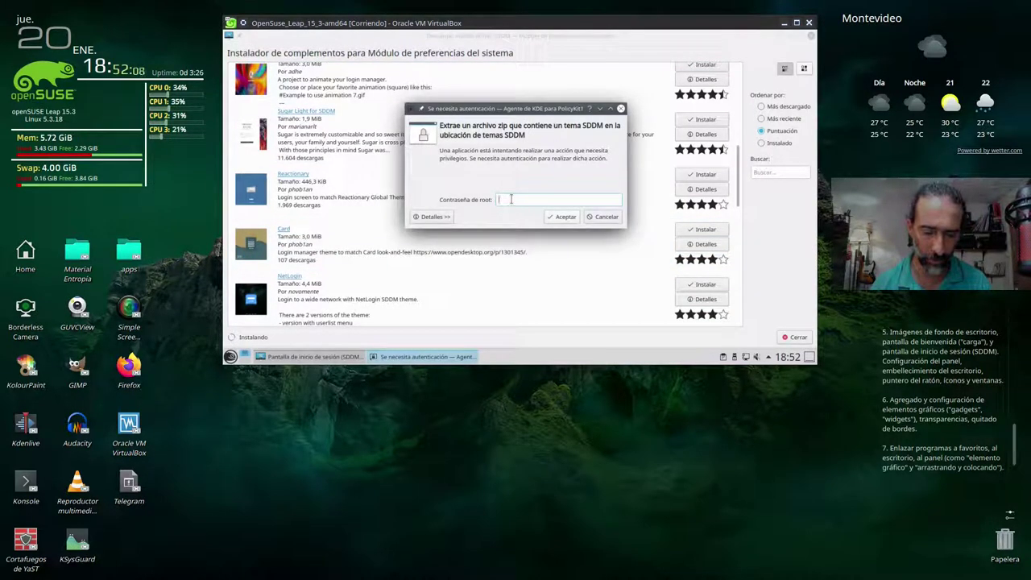
type("*****")
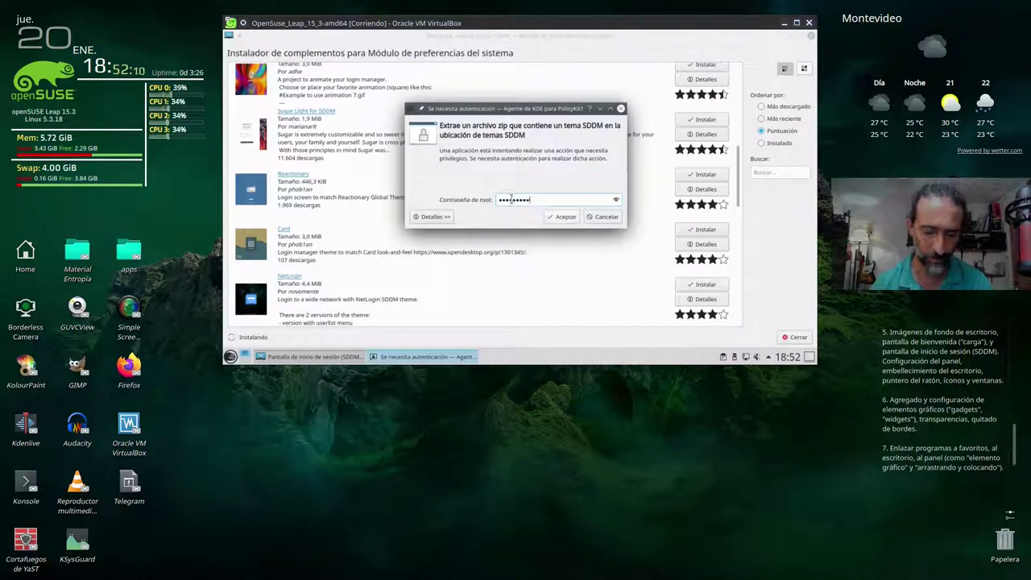
key("Return")
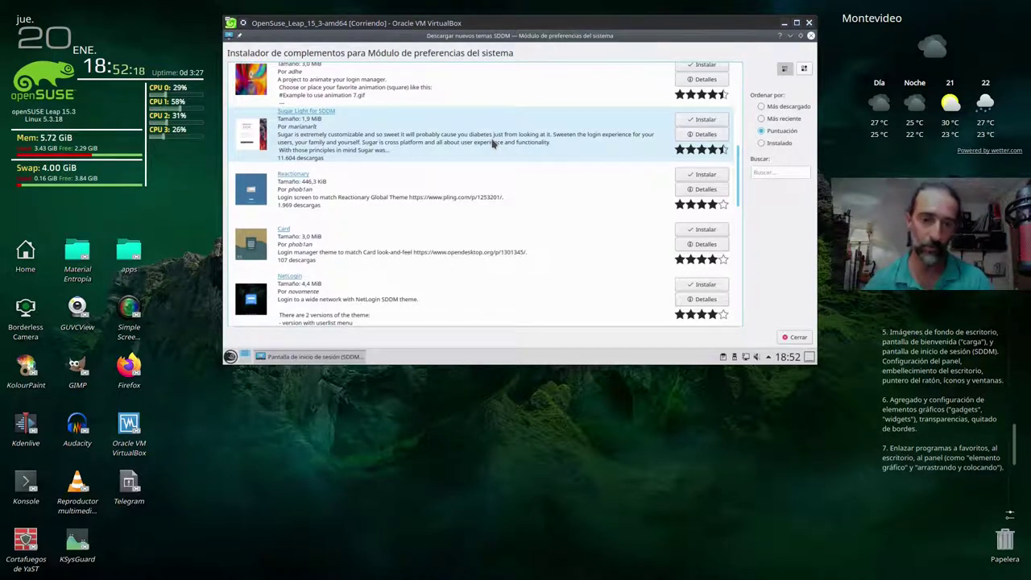
Install the Ocean sddm login theme and authorise the installation with the root password
scroll(476, 153, "down", 10)
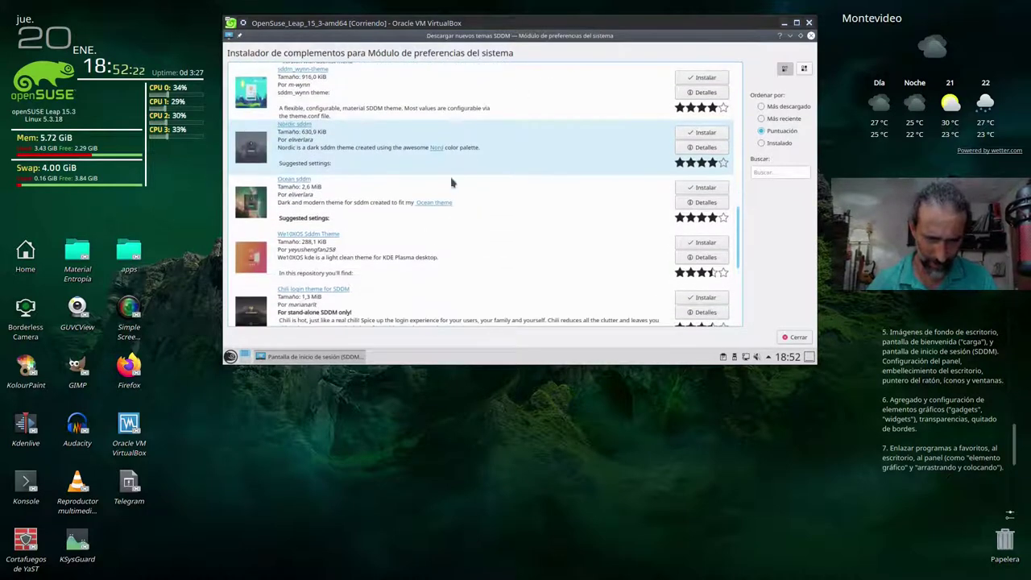
left_click(694, 188)
scroll(539, 252, "down", 3)
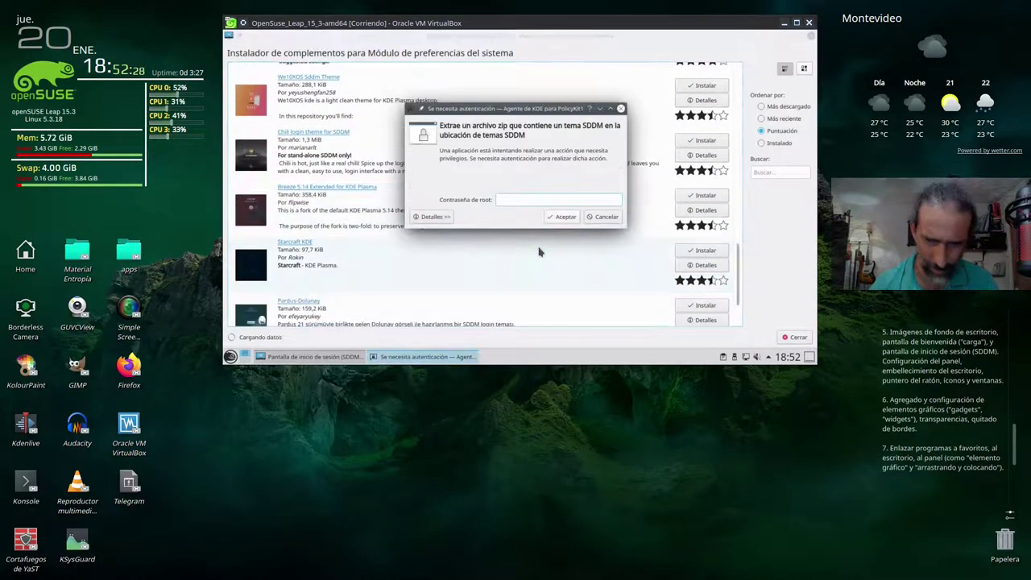
type("•")
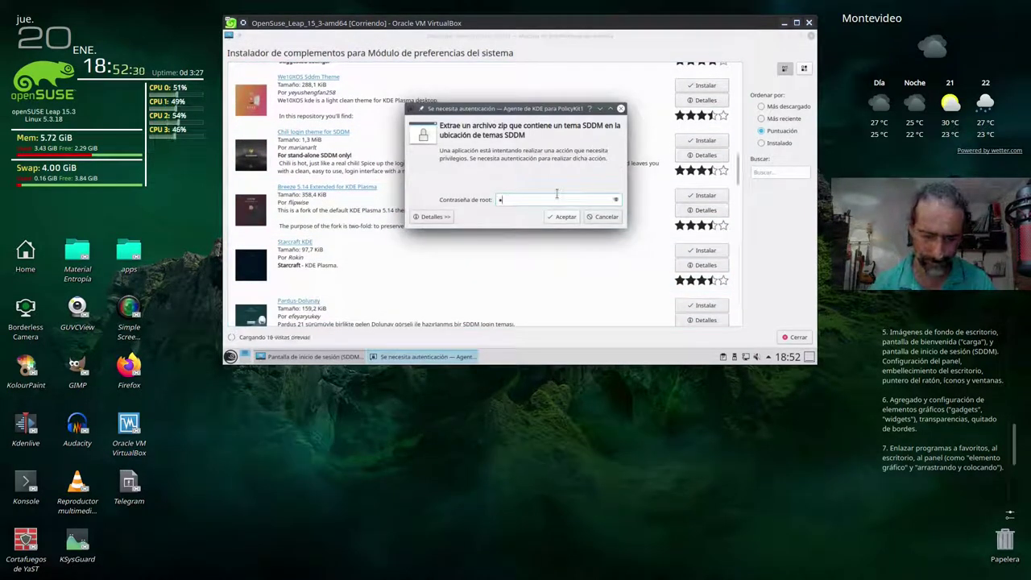
type("••••")
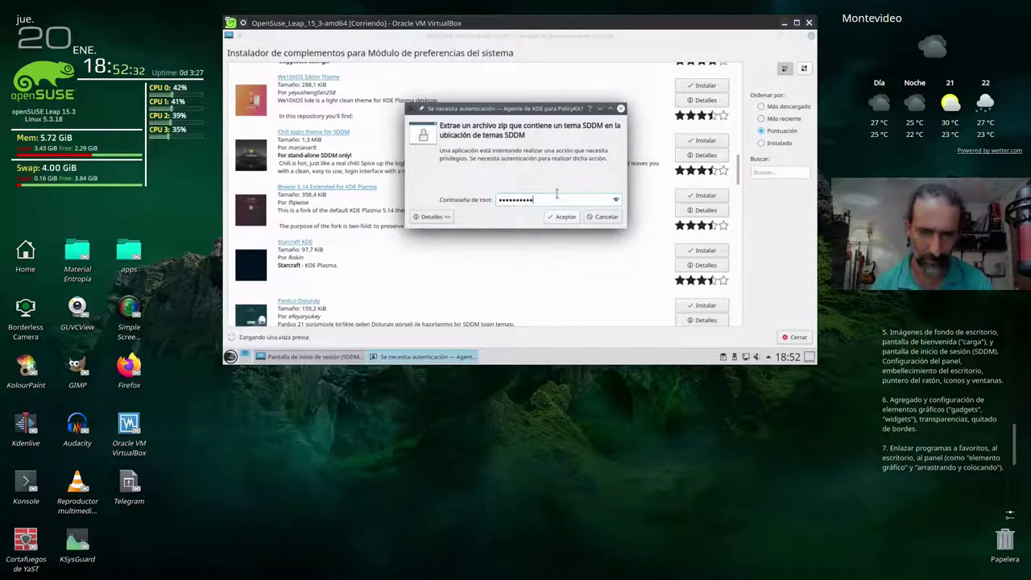
key("Return")
Browse the rated SDDM themes in icon view and return the catalogue to the detailed list view
scroll(660, 141, "up", 2)
scroll(654, 141, "up", 1)
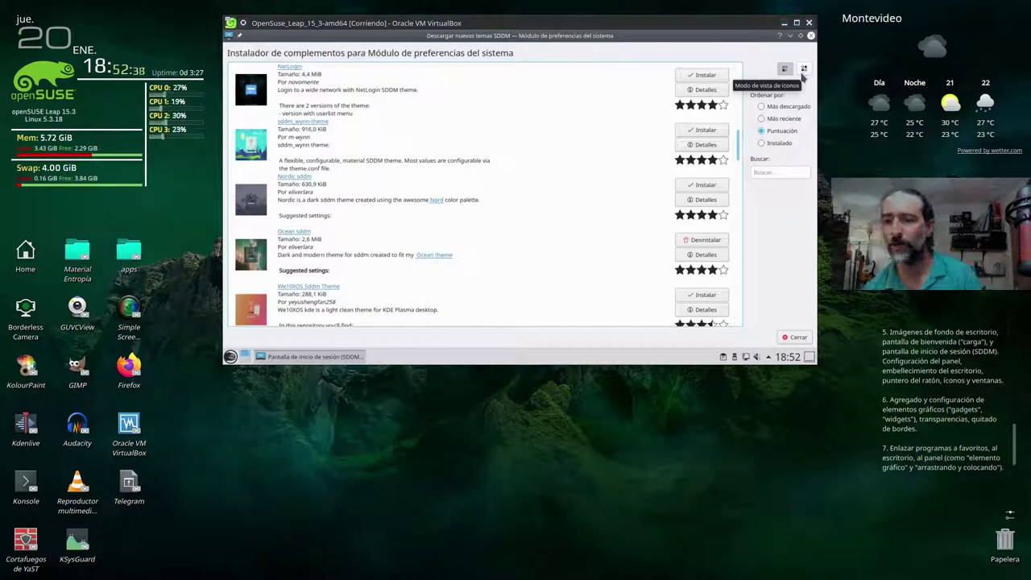
left_click(803, 70)
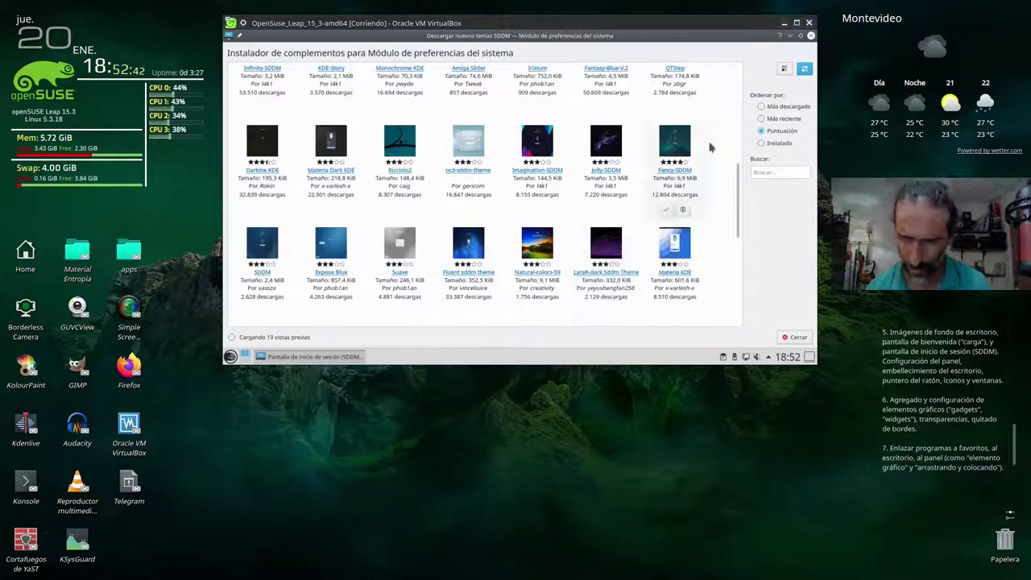
left_click(782, 70)
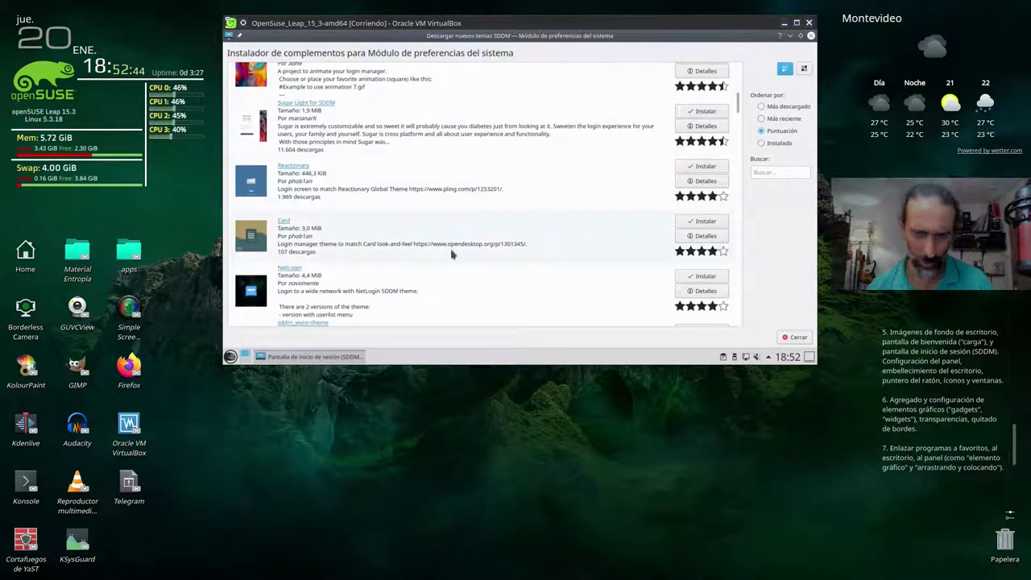
Install the Pardus-Dolunay login theme, authorise the installation with the root password, and close the theme catalogue
scroll(411, 251, "down", 3)
scroll(411, 246, "down", 12)
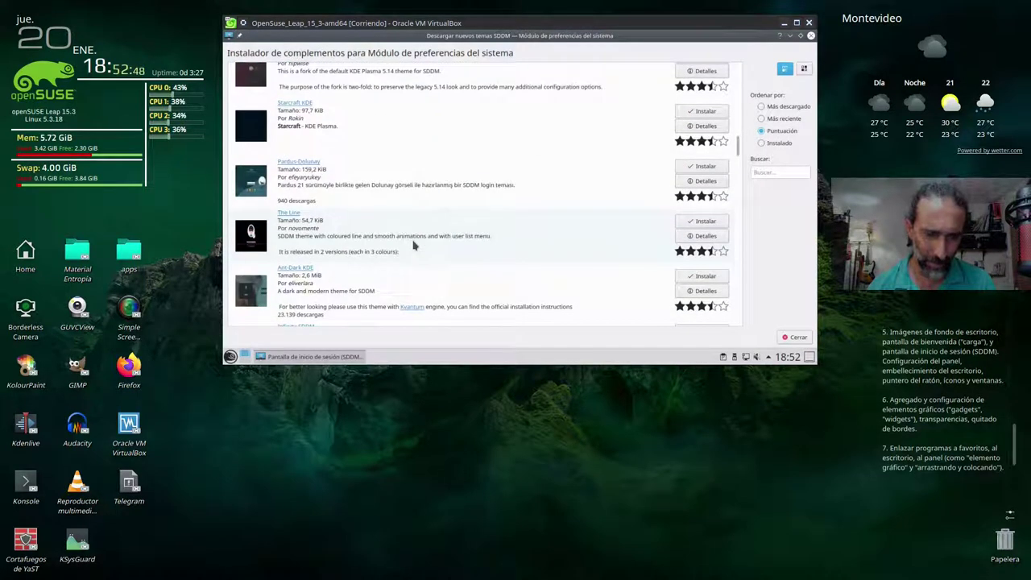
scroll(413, 246, "down", 2)
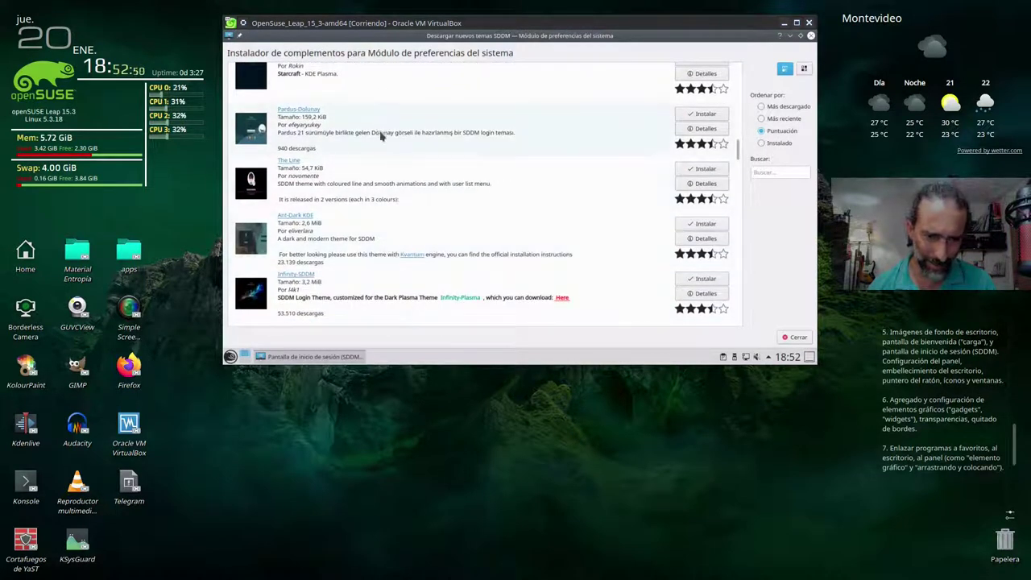
left_click(704, 113)
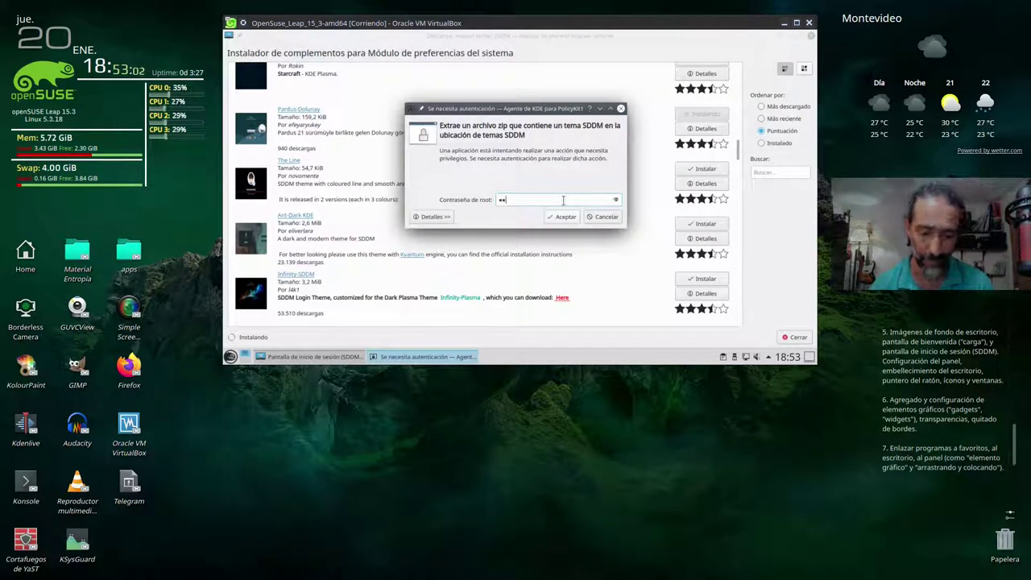
type("••••••")
key("Return")
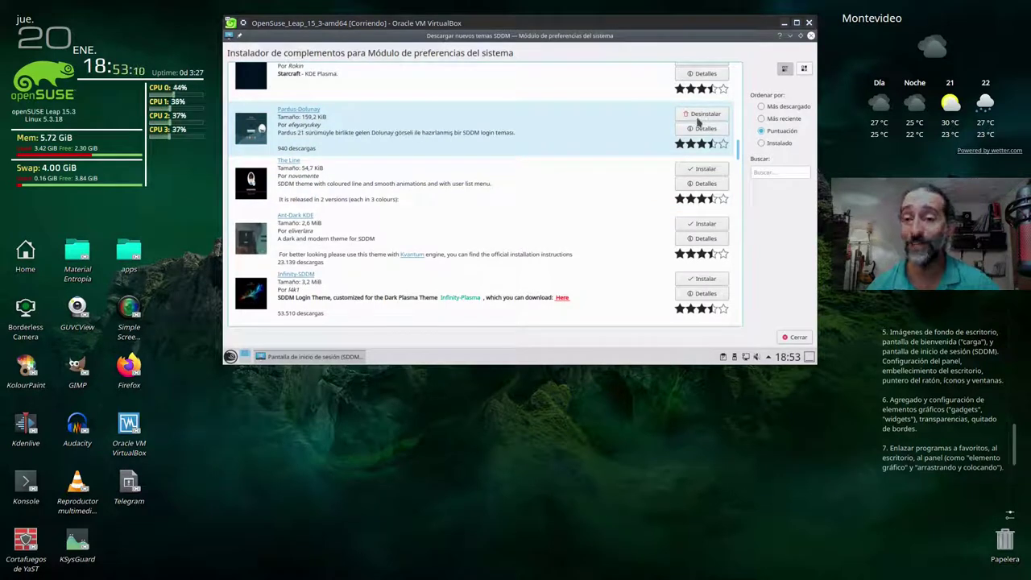
left_click(793, 337)
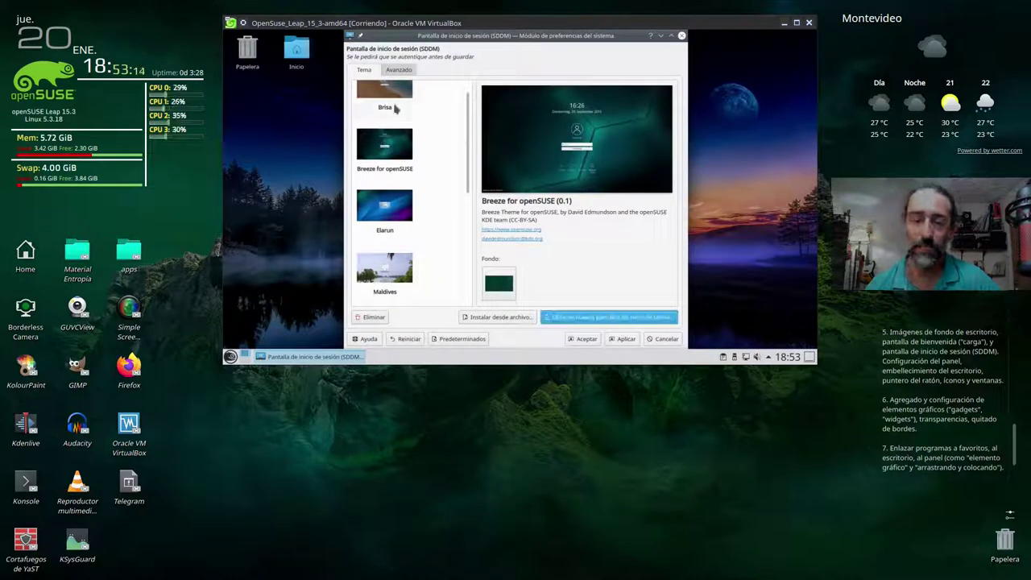
Preview the installed Ocean and Sweet login themes in the SDDM theme list
scroll(446, 213, "down", 5)
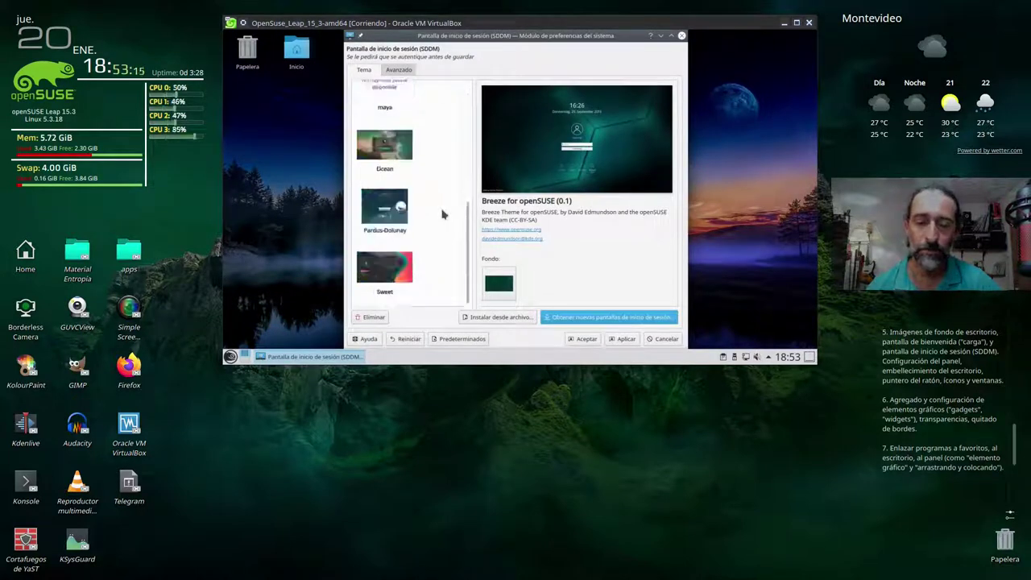
left_click(383, 145)
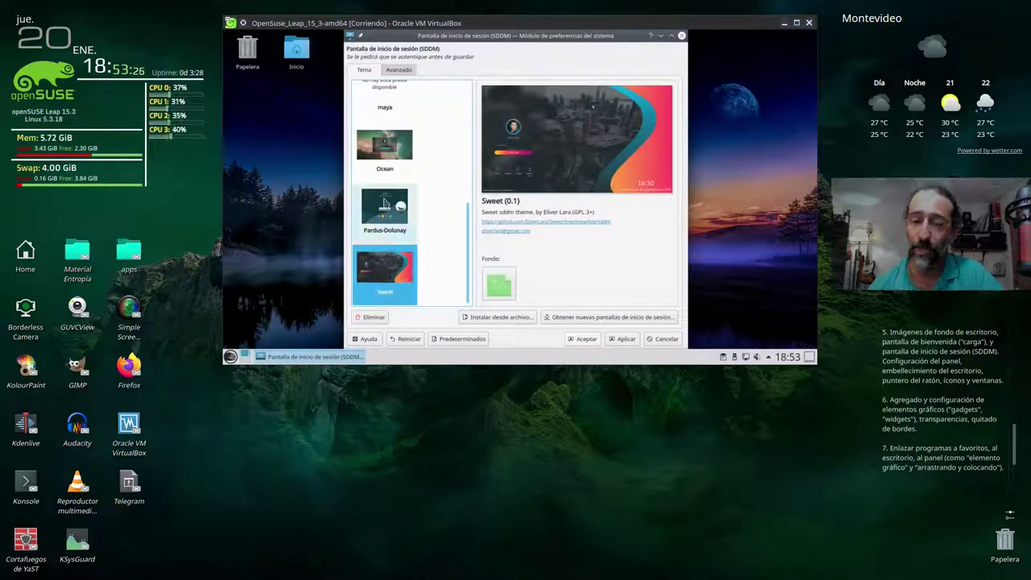
left_click(376, 160)
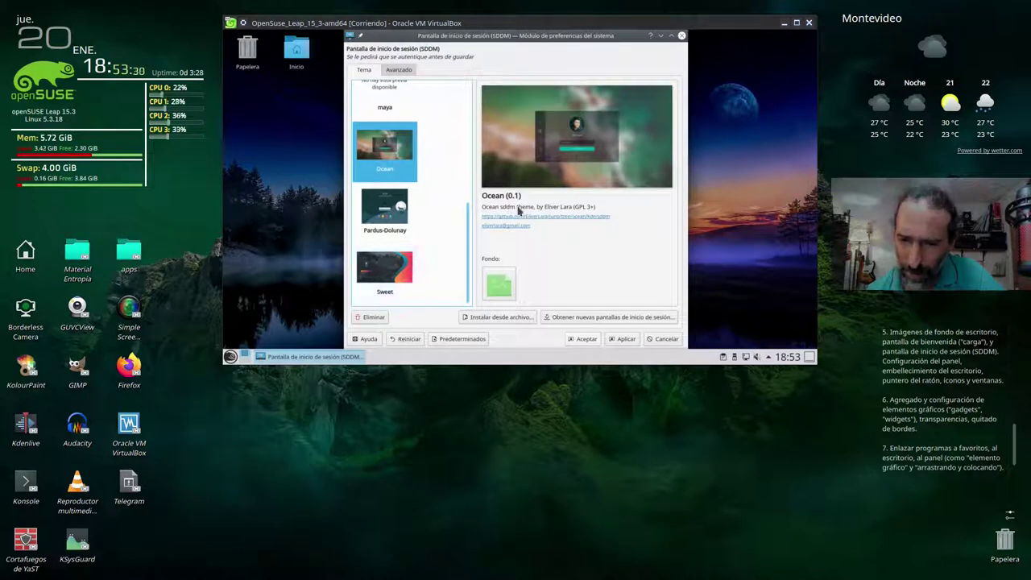
left_click(384, 270)
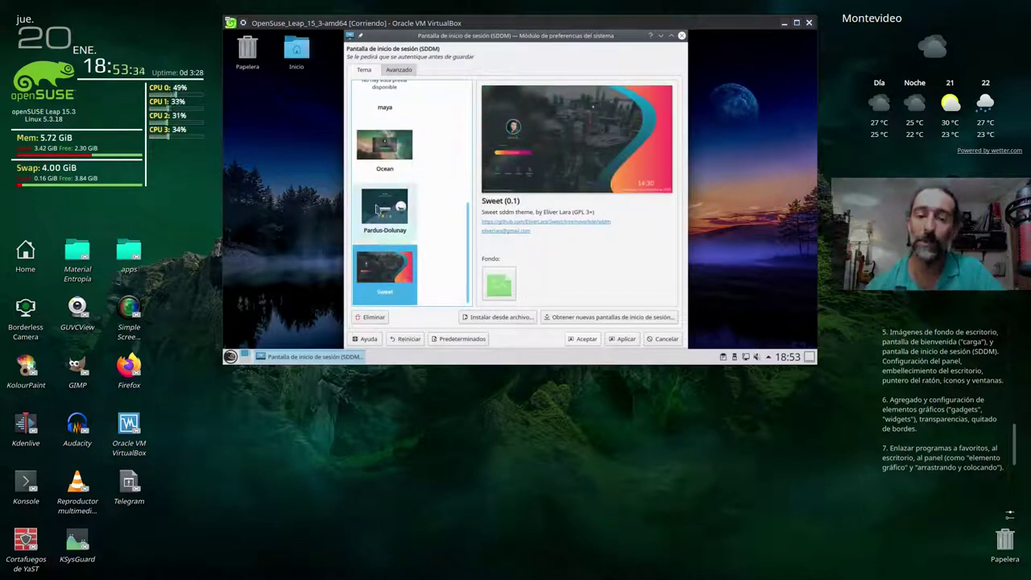
Apply Pardus-Dolunay as the SDDM login theme, authorise the change with the root password, and close the login screen settings
left_click(379, 208)
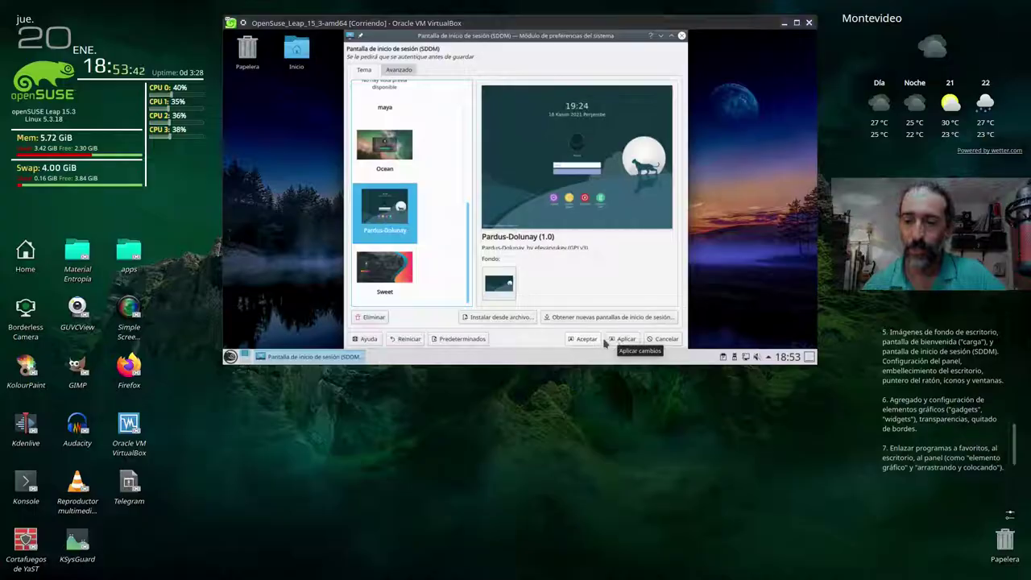
left_click(615, 341)
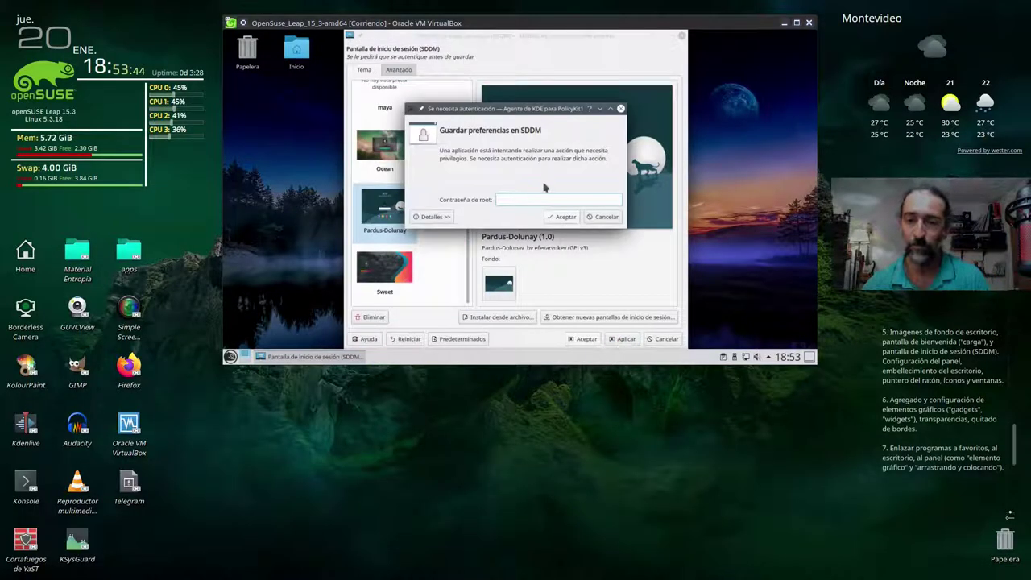
left_click(543, 201)
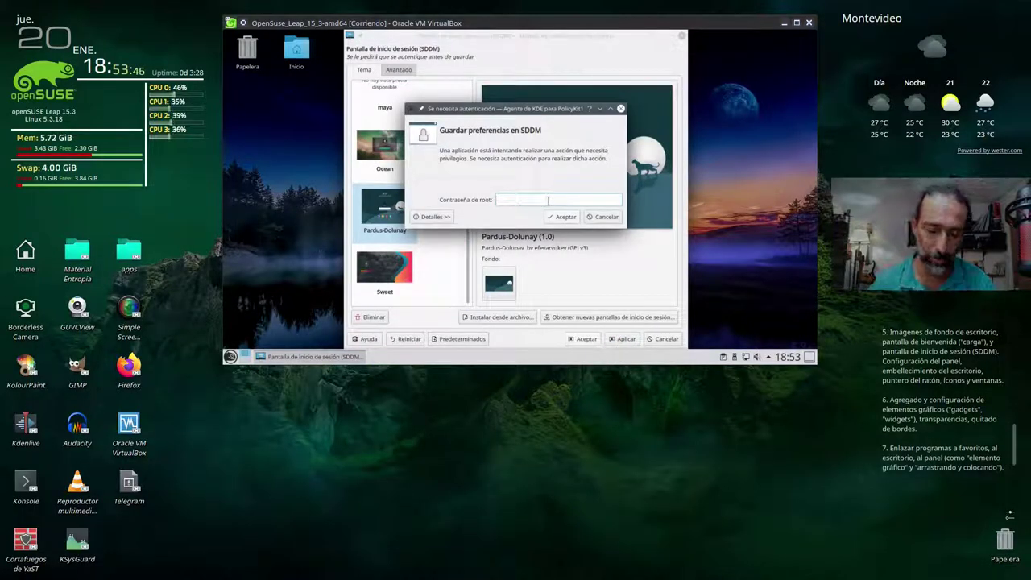
type("••••••••")
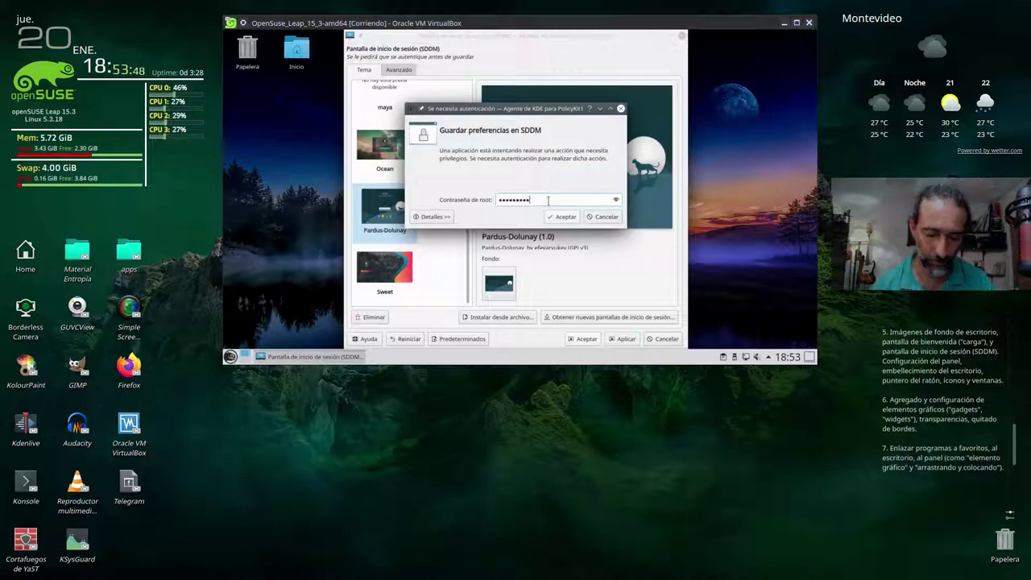
key("Return")
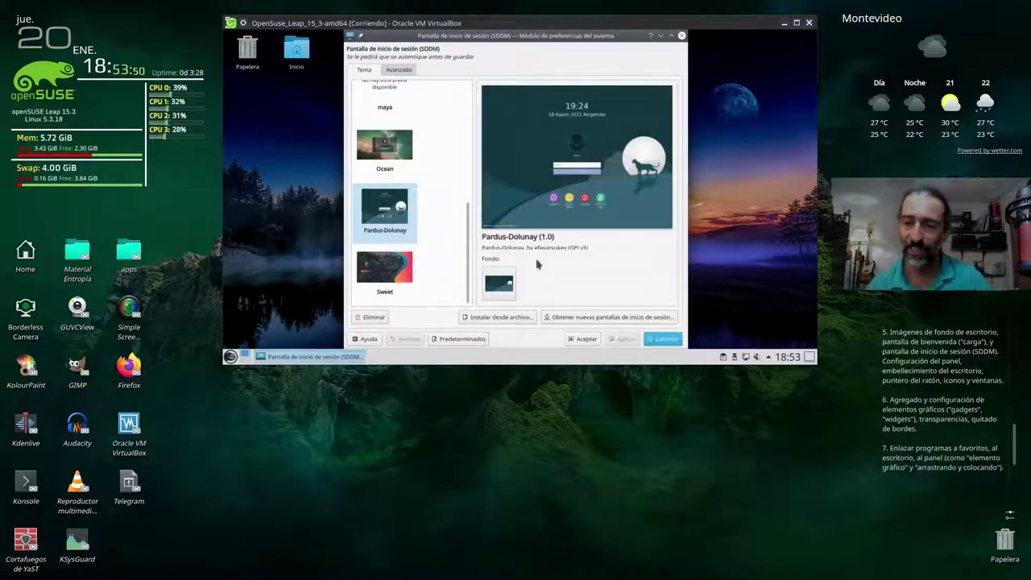
left_click(582, 338)
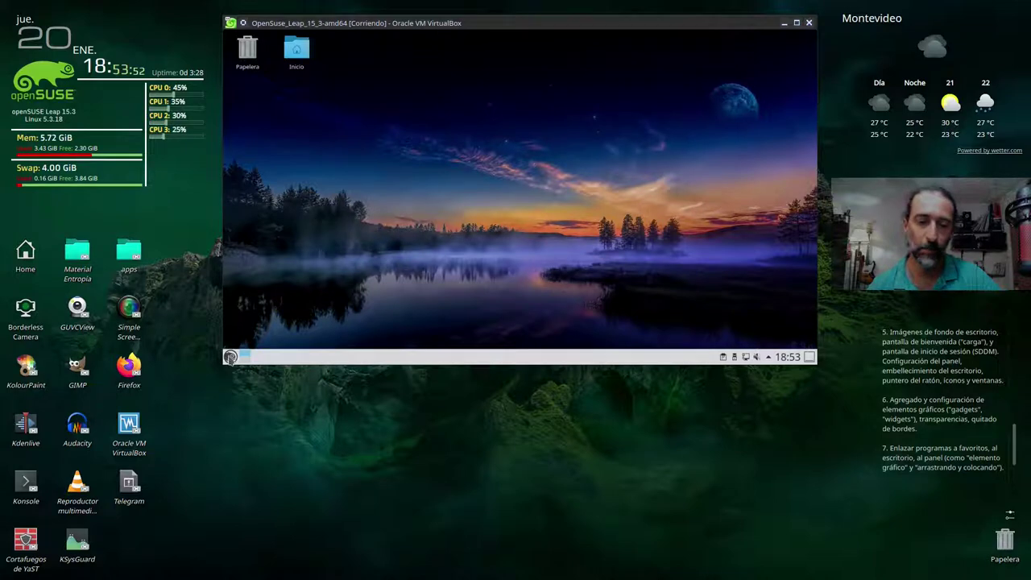
Restart the virtual machine and boot openSUSE from the boot loader
left_click(230, 357)
left_click(402, 330)
left_click(282, 161)
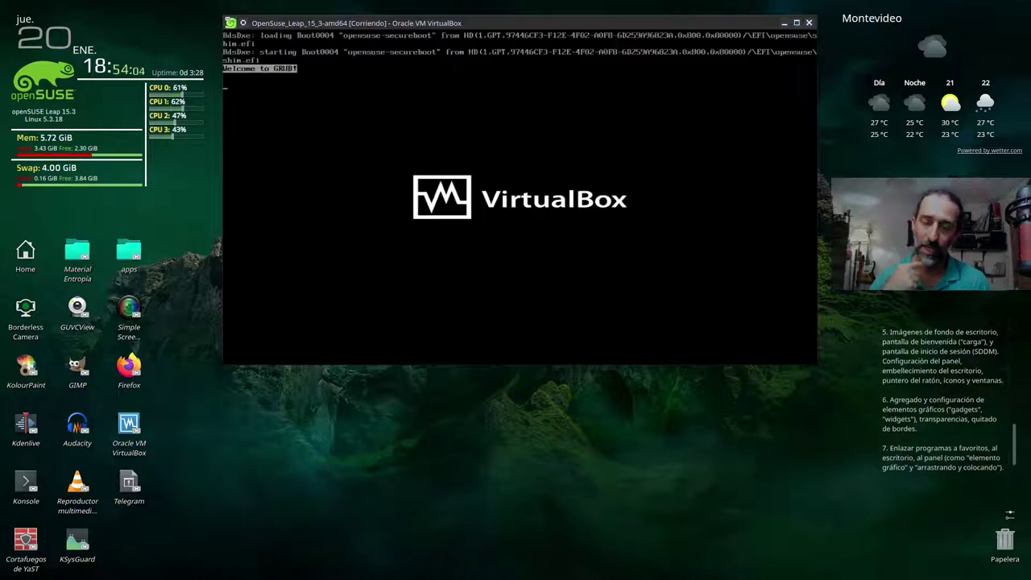
key("Return")
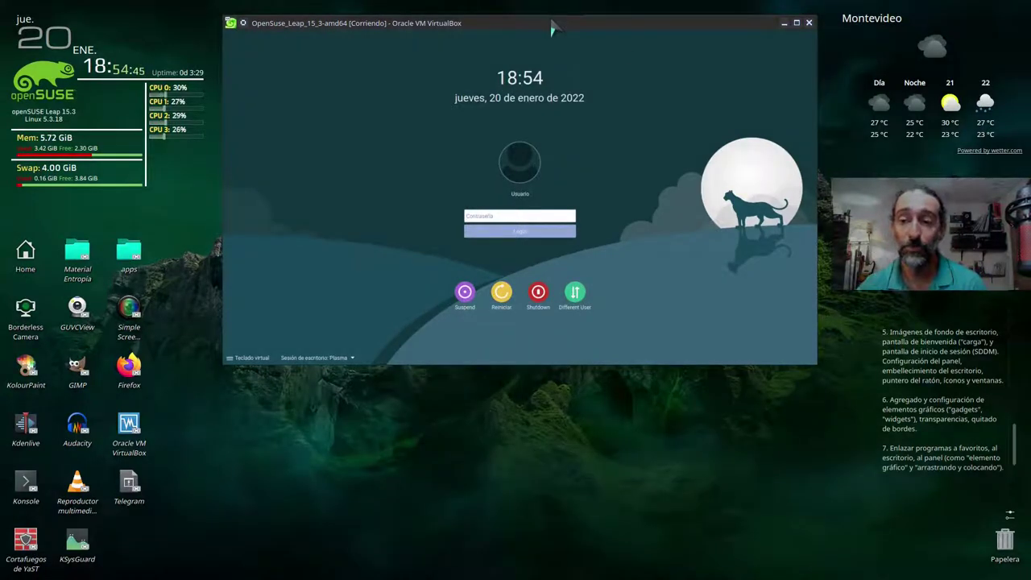
Log in to the Plasma session with the account password and dismiss the openSUSE welcome window
left_click_drag(553, 29, 555, 25)
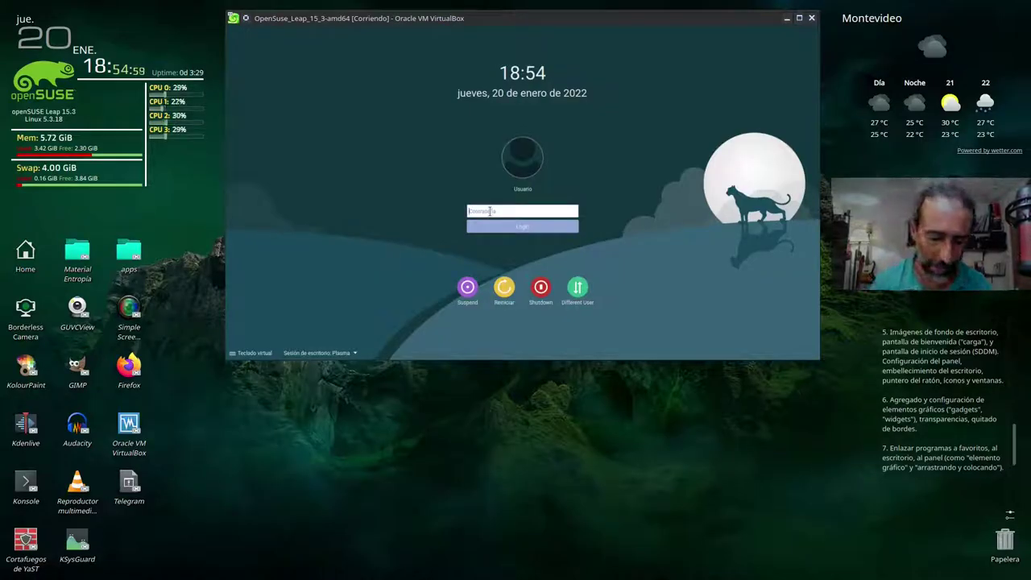
type("******")
key("Return")
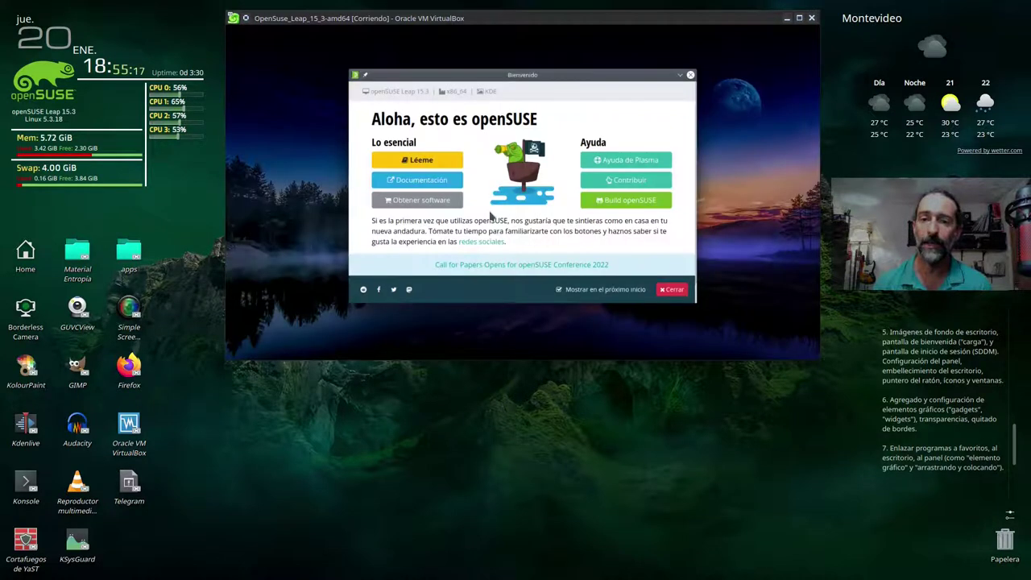
left_click(690, 75)
left_click(798, 300)
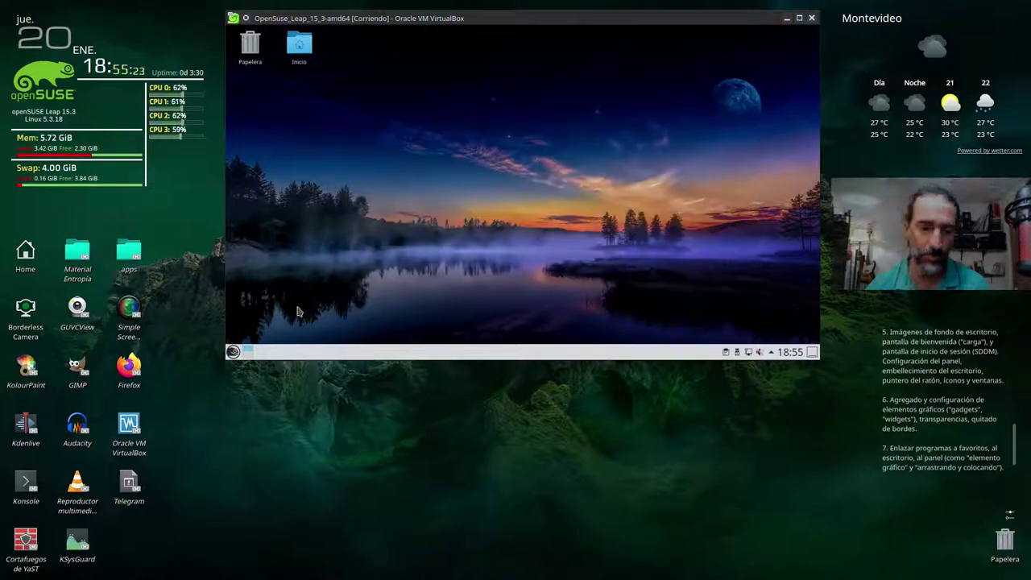
Set the user account's avatar to the Cat picture from the gallery and check it in the application launcher
left_click(233, 351)
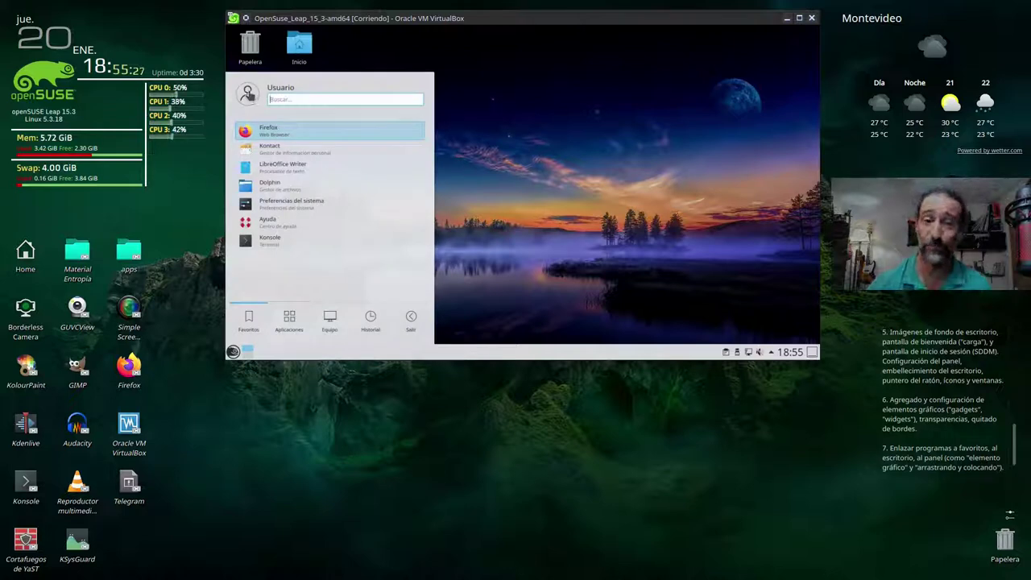
left_click(247, 93)
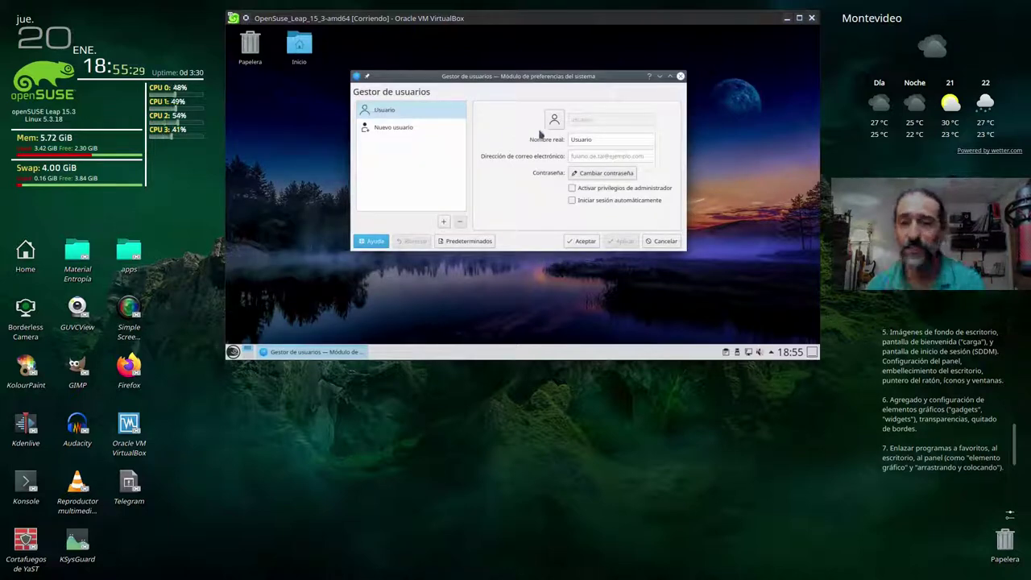
left_click(405, 116)
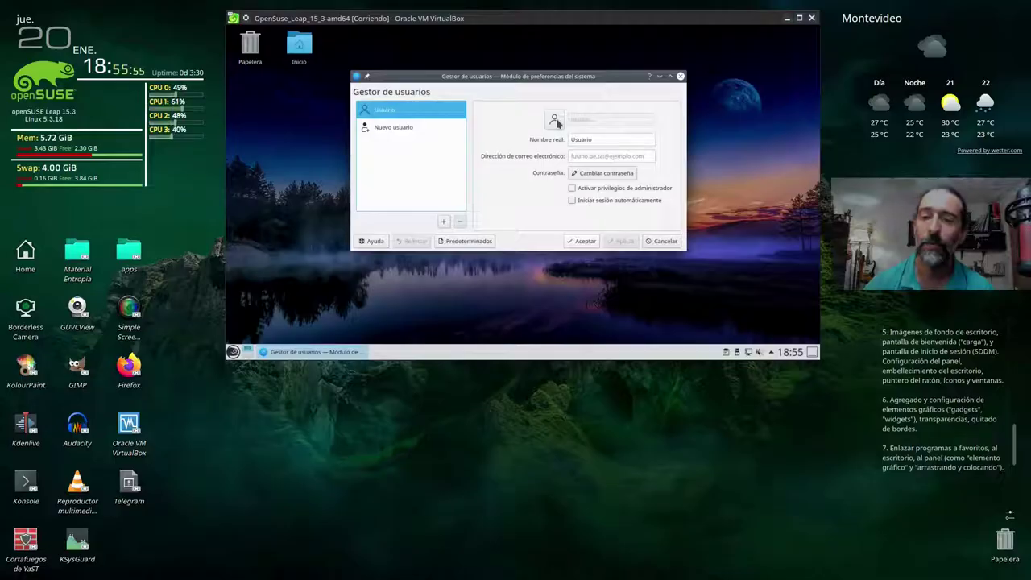
left_click(554, 121)
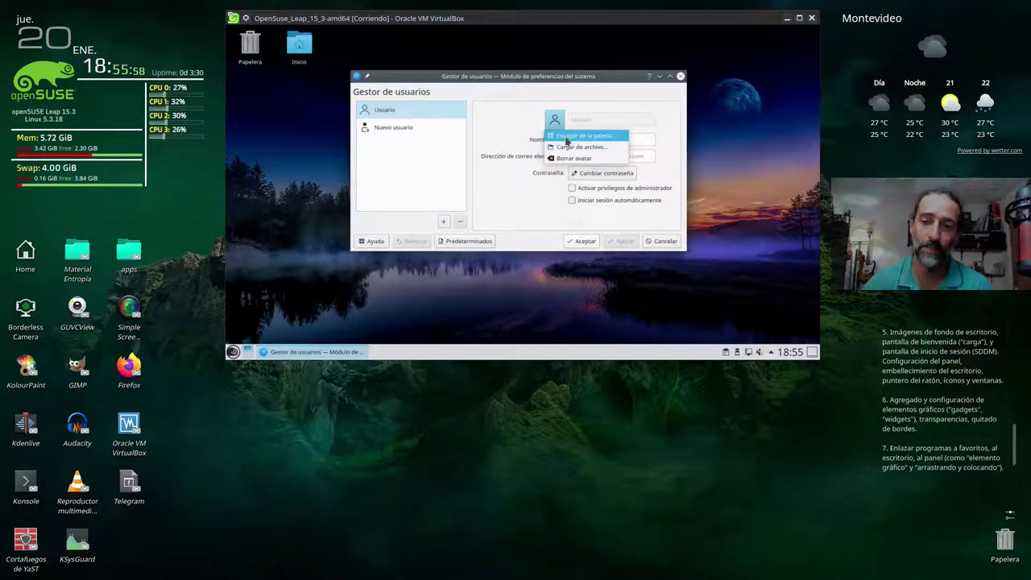
left_click(566, 141)
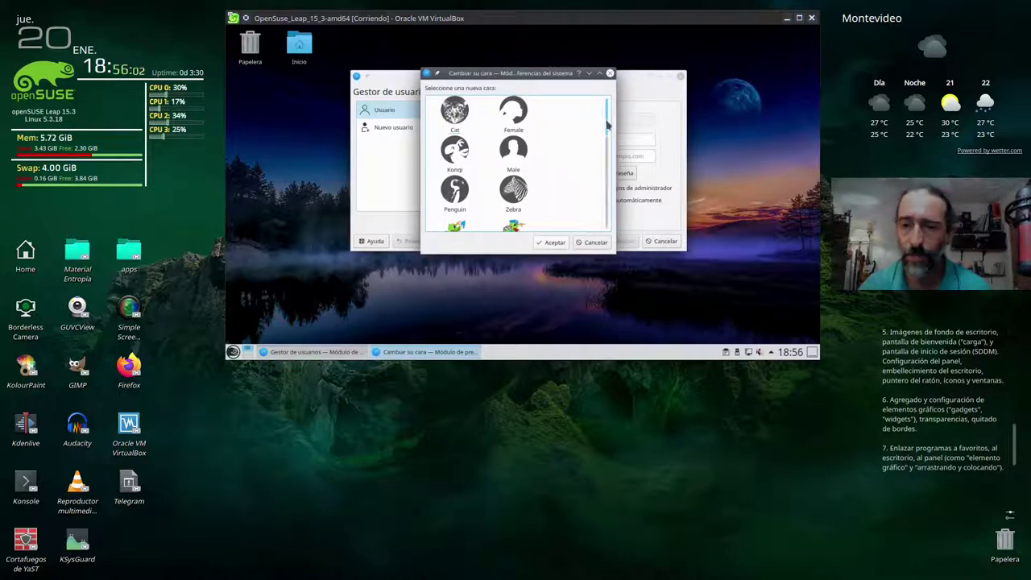
left_click(455, 113)
left_click(553, 242)
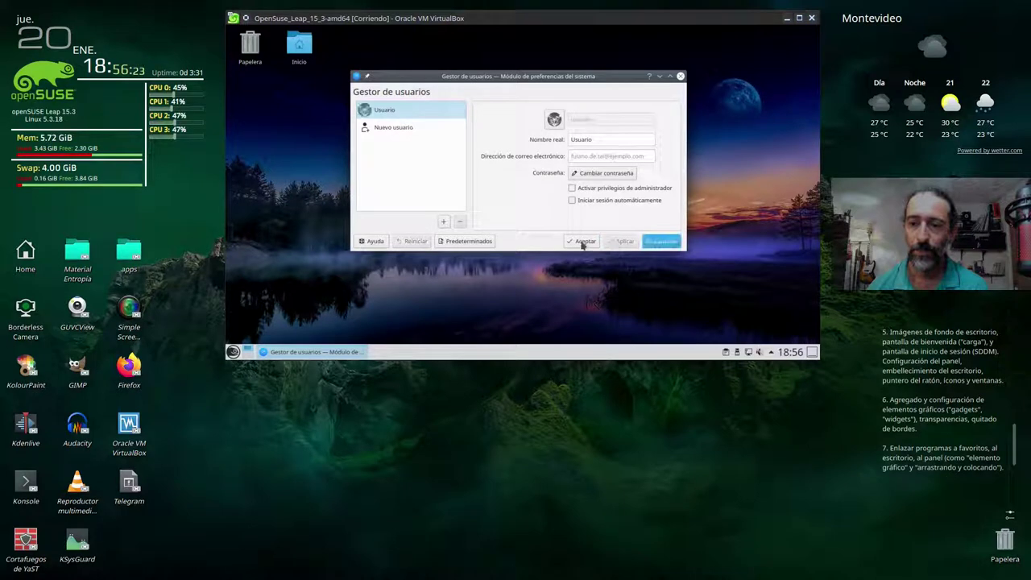
left_click(577, 242)
left_click(233, 352)
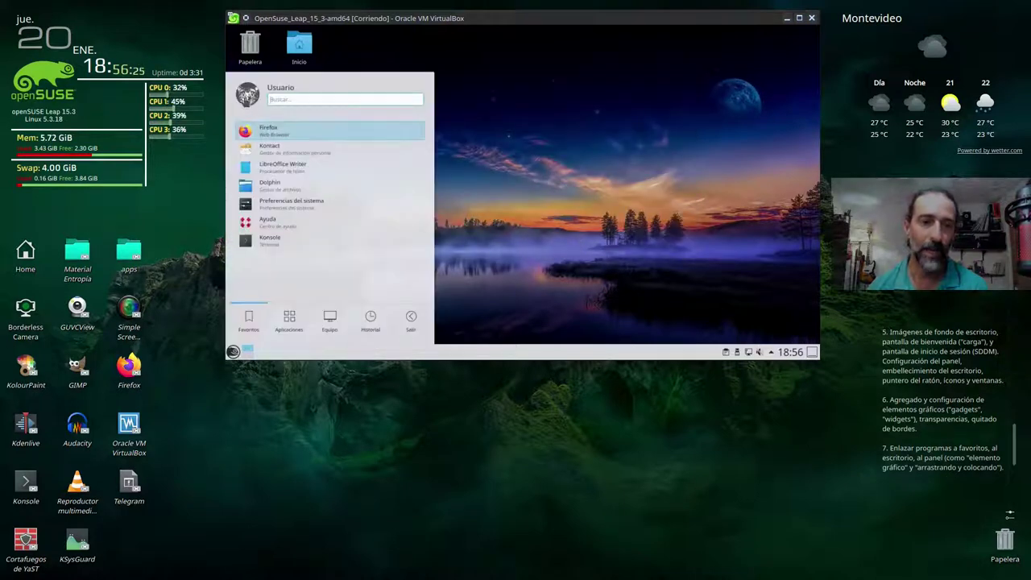
left_click(496, 117)
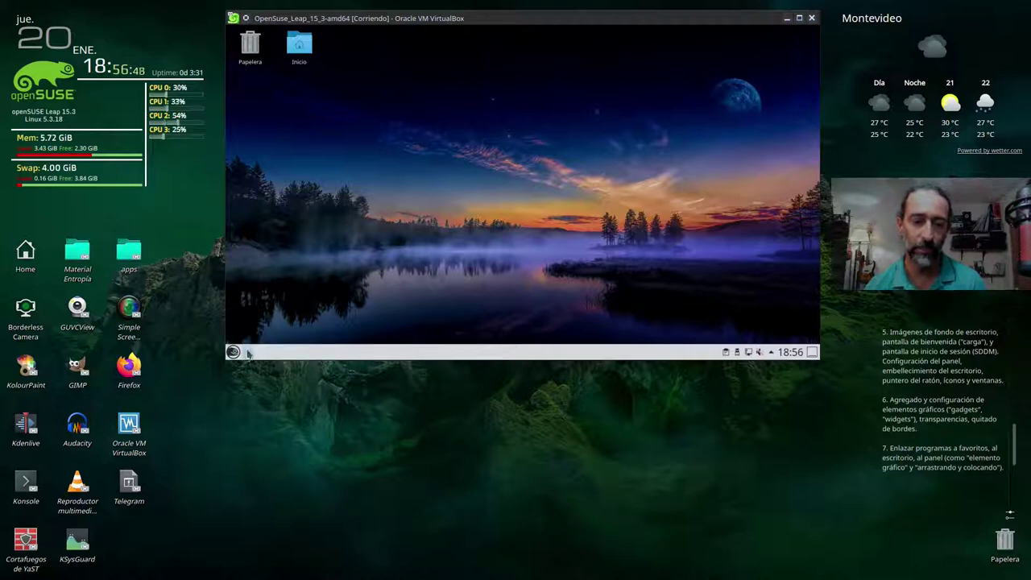
Create a text file with the default name on the desktop and delete it
right_click(407, 91)
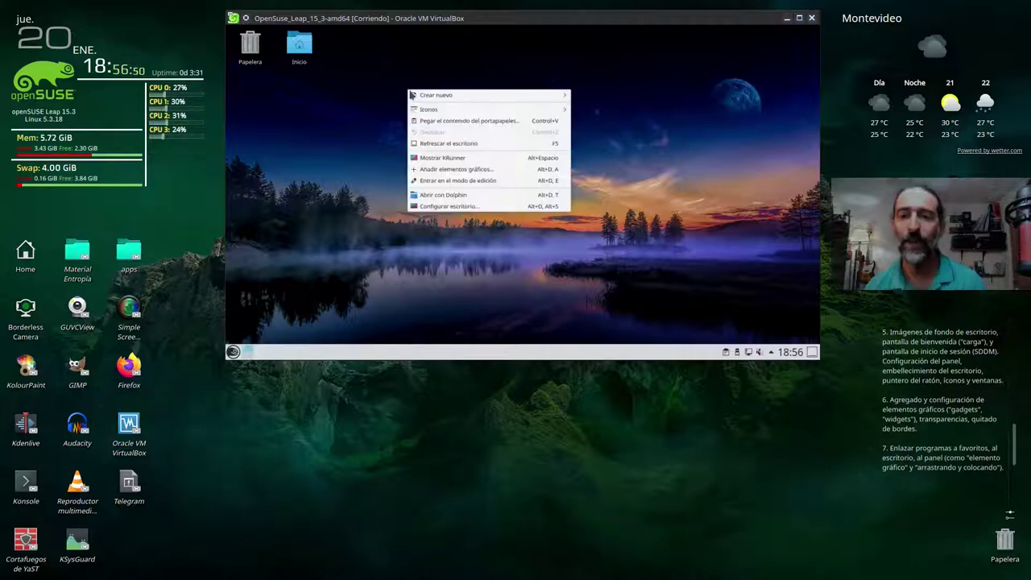
mouse_move(491, 96)
left_click(589, 109)
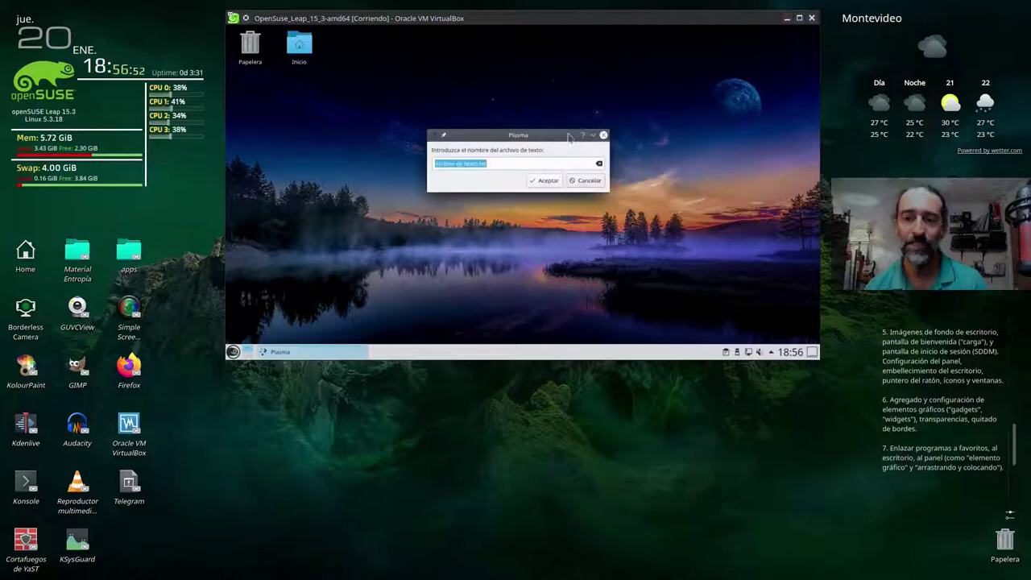
left_click(547, 183)
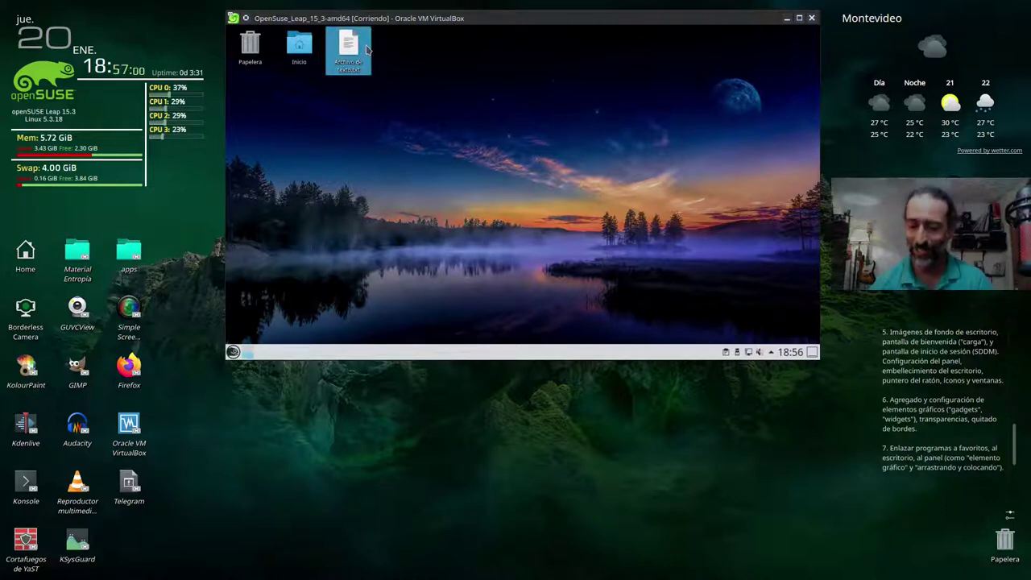
key("Delete")
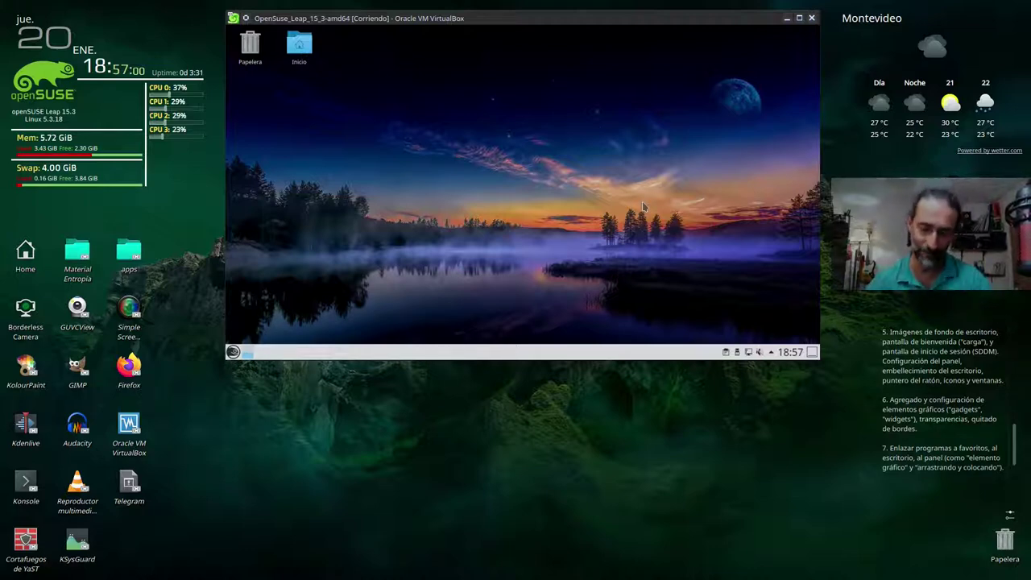
Remove the virtual desktop Escritorio 2 in the virtual desktop settings and accept the change
right_click(248, 351)
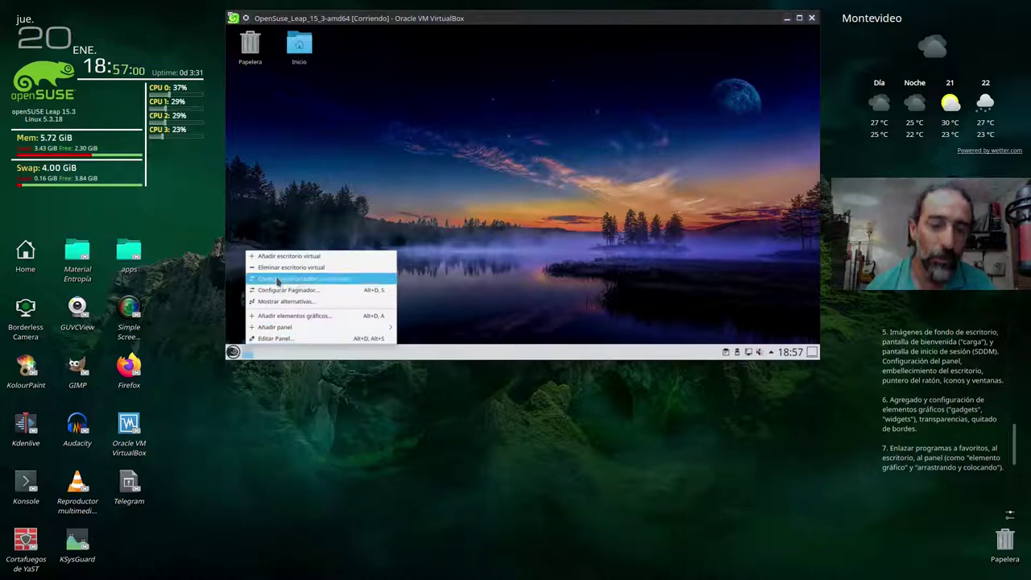
left_click(301, 279)
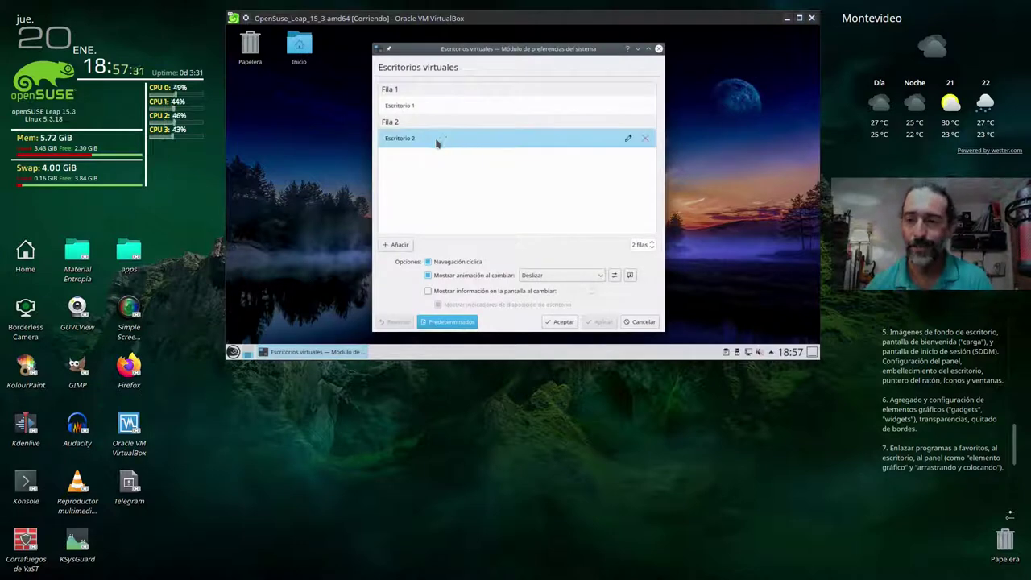
left_click(647, 142)
left_click(558, 322)
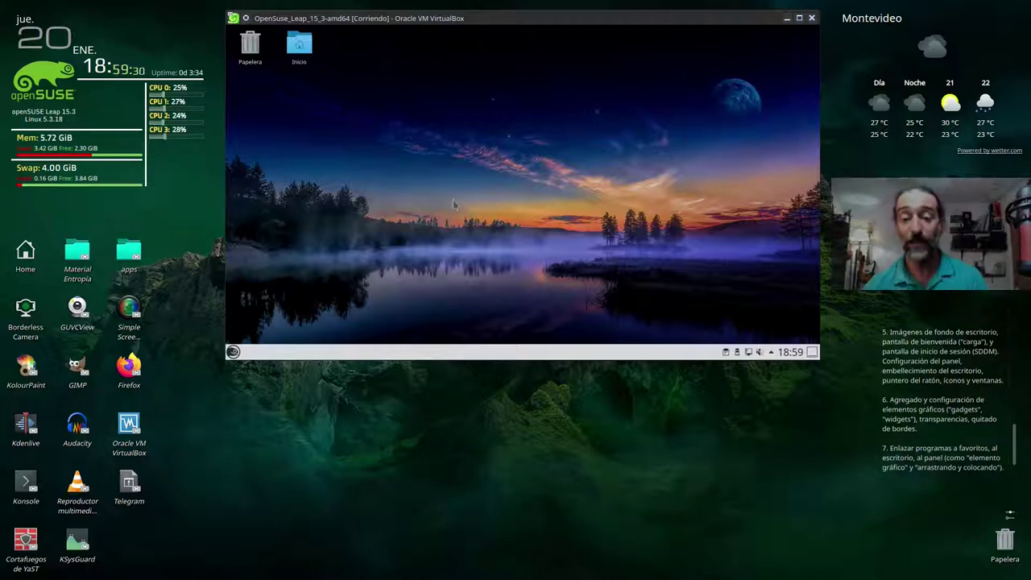
Set the desktop panel's visibility to Ocultar automáticamente and check its behaviour by opening the application launcher
right_click(492, 355)
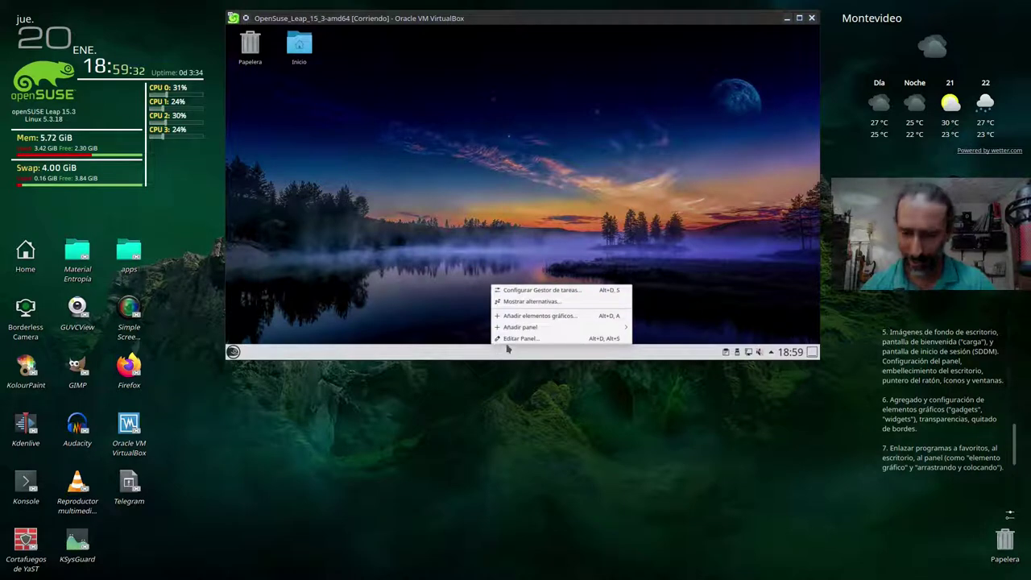
left_click(509, 344)
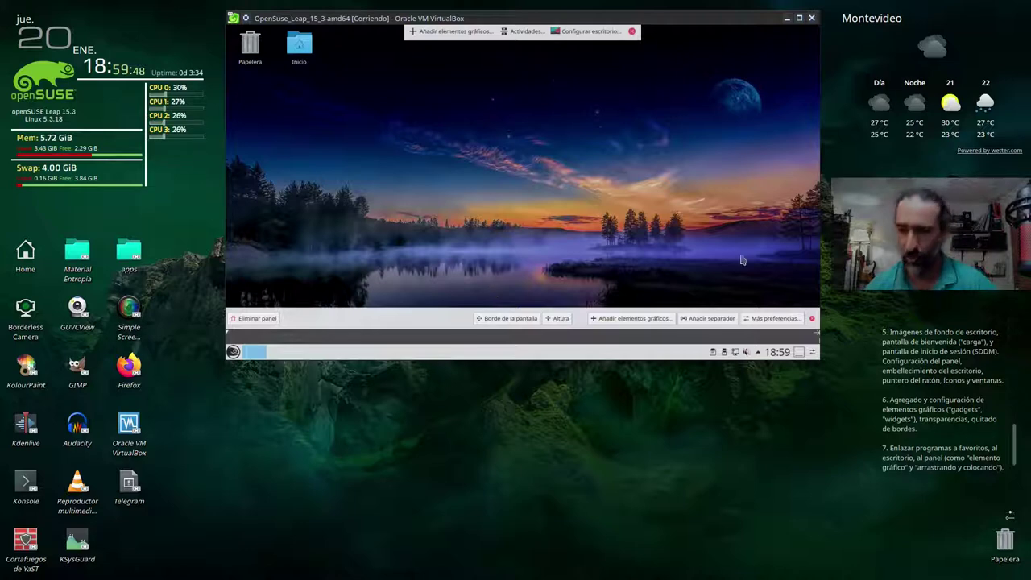
left_click(790, 320)
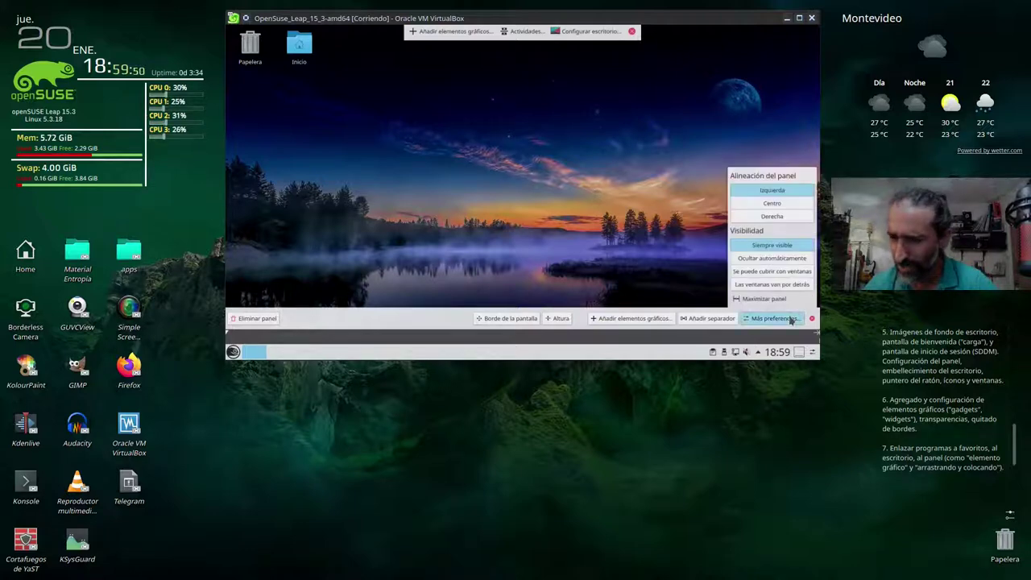
left_click(753, 260)
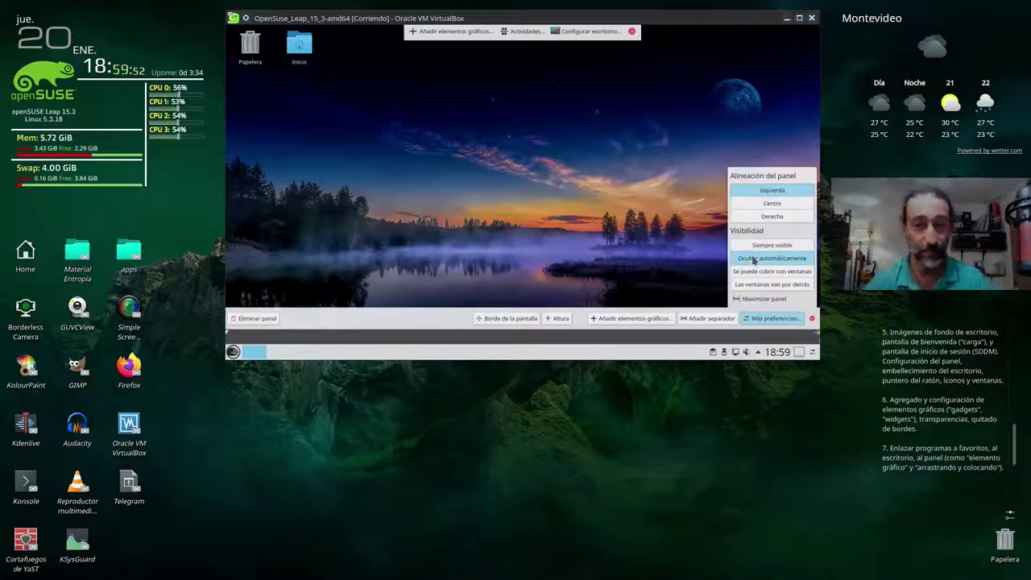
left_click(611, 240)
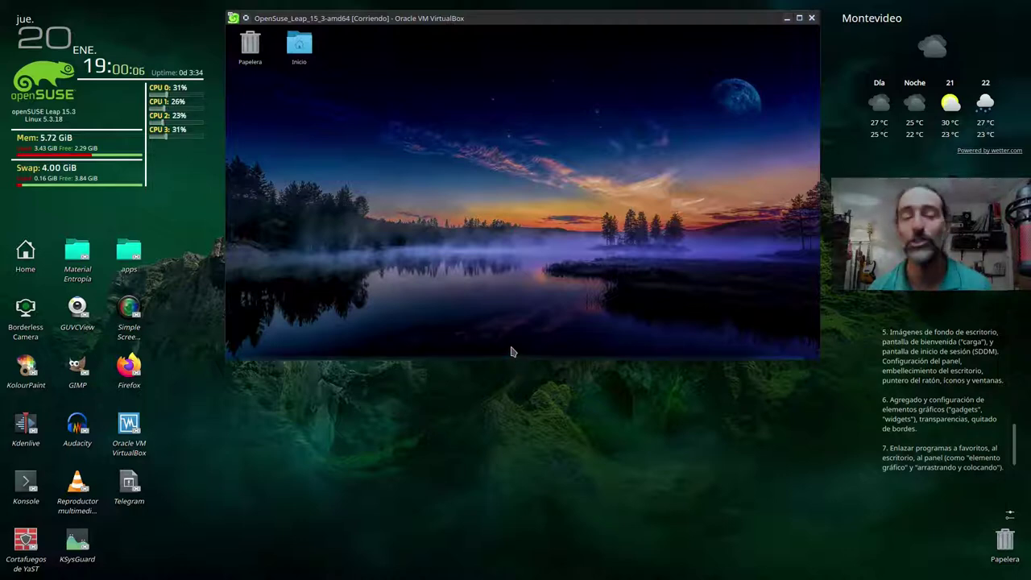
key("super")
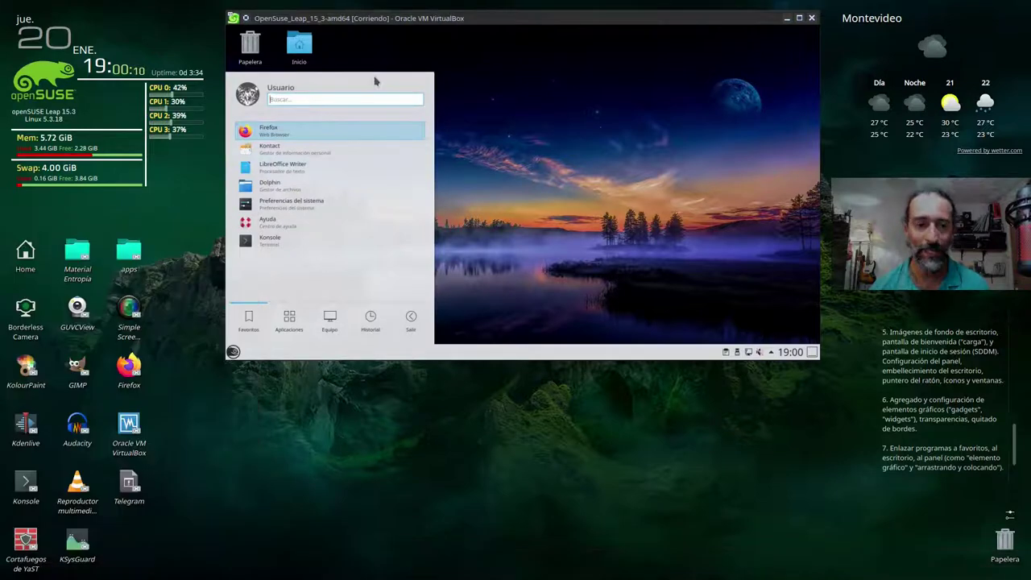
left_click(560, 158)
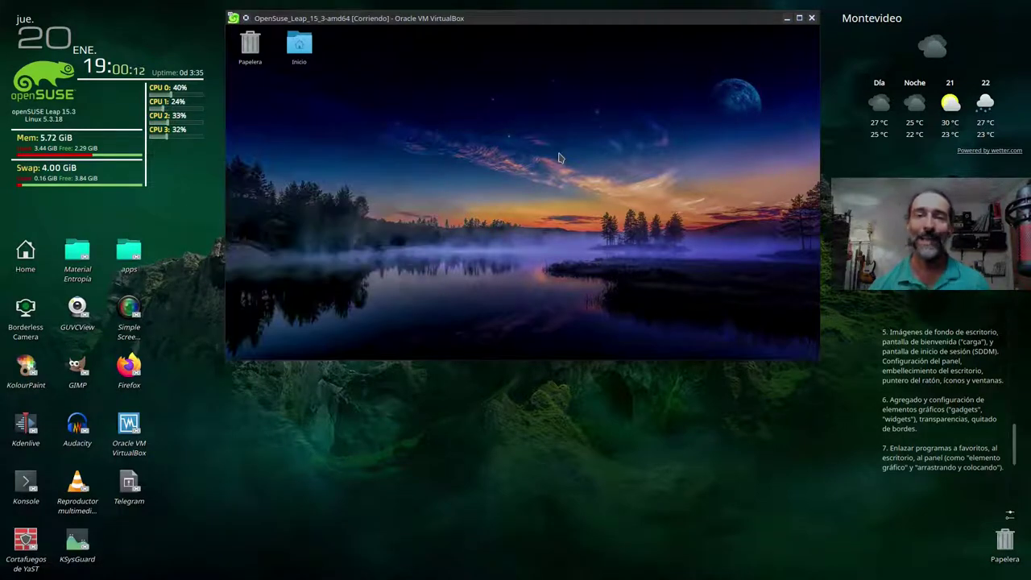
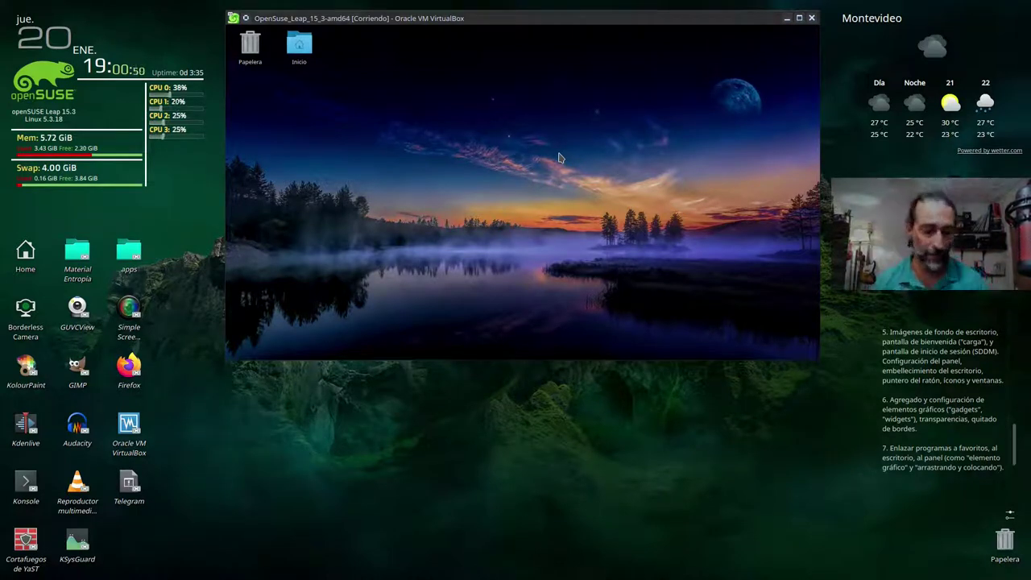
Edit the panel and increase its height
key("super")
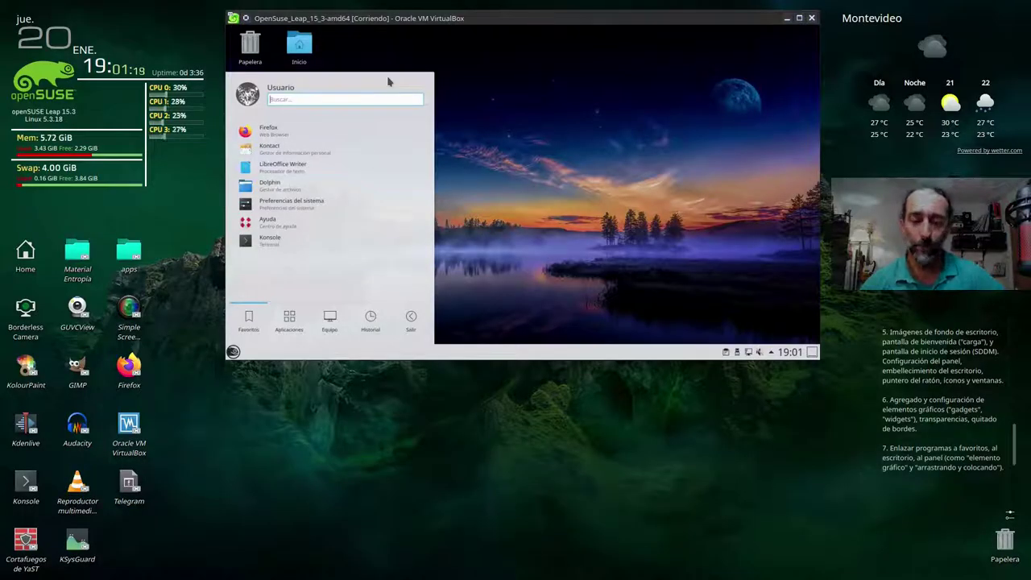
right_click(515, 353)
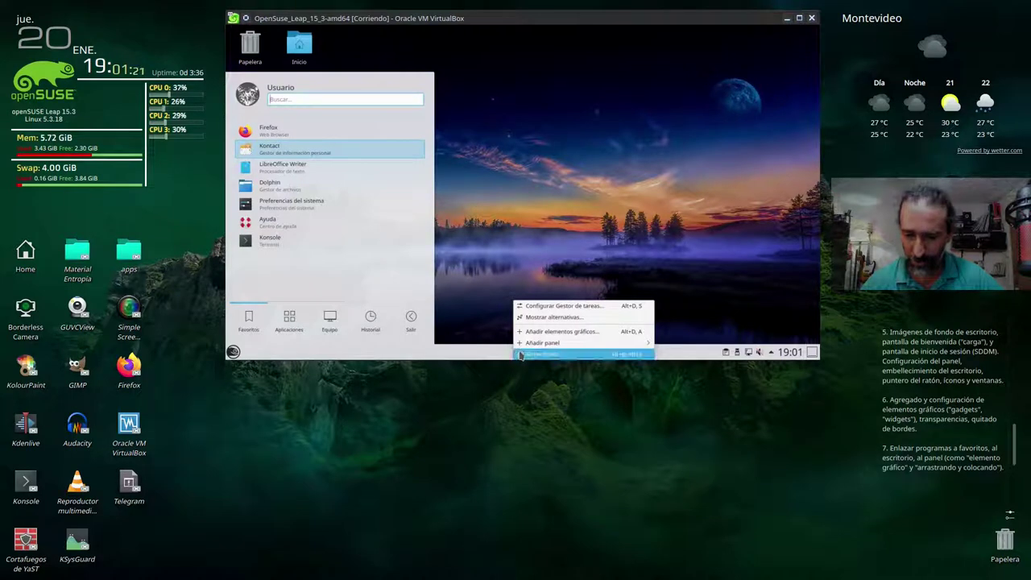
left_click(521, 354)
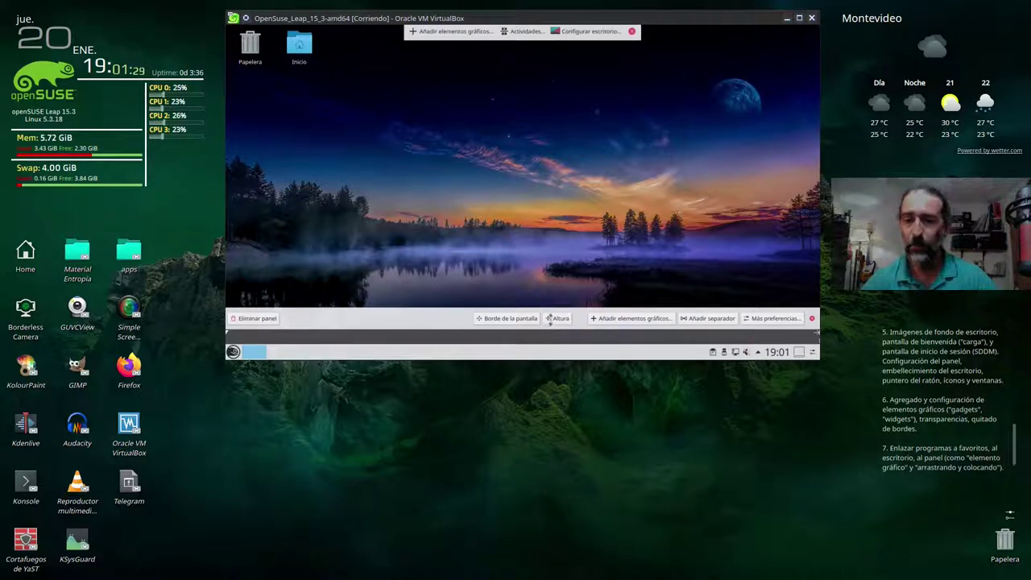
mouse_move(555, 318)
left_mouse_down()
mouse_move(552, 304)
mouse_move(547, 311)
left_mouse_up()
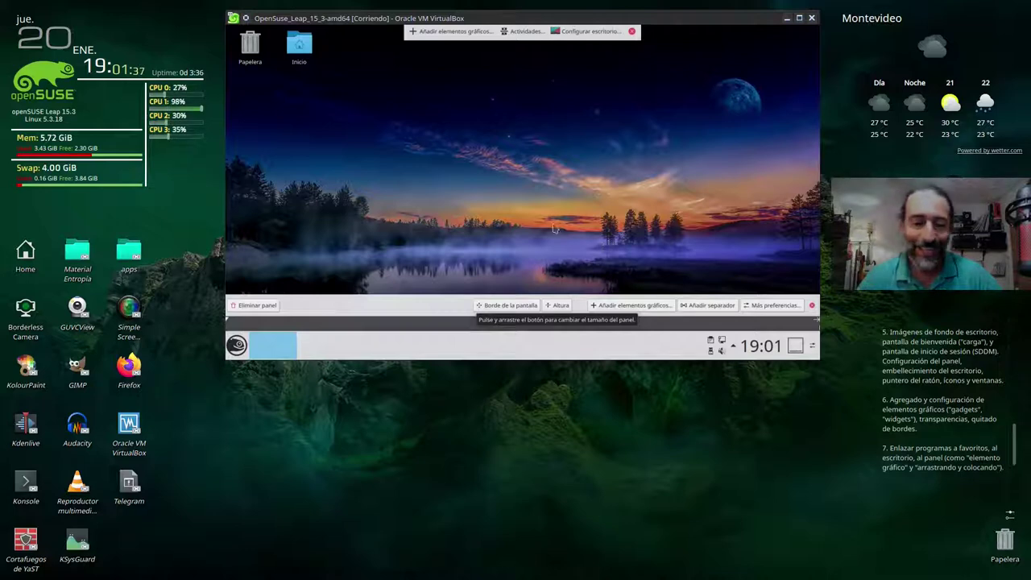
Remove the Paginador widget from the panel, leave edit mode and check the application launcher
mouse_move(276, 342)
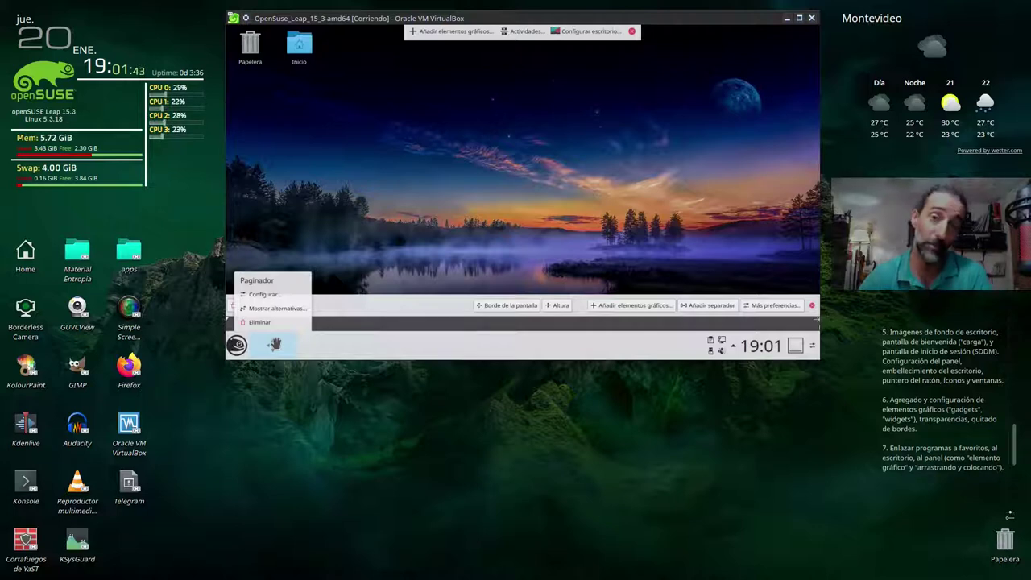
left_click(258, 322)
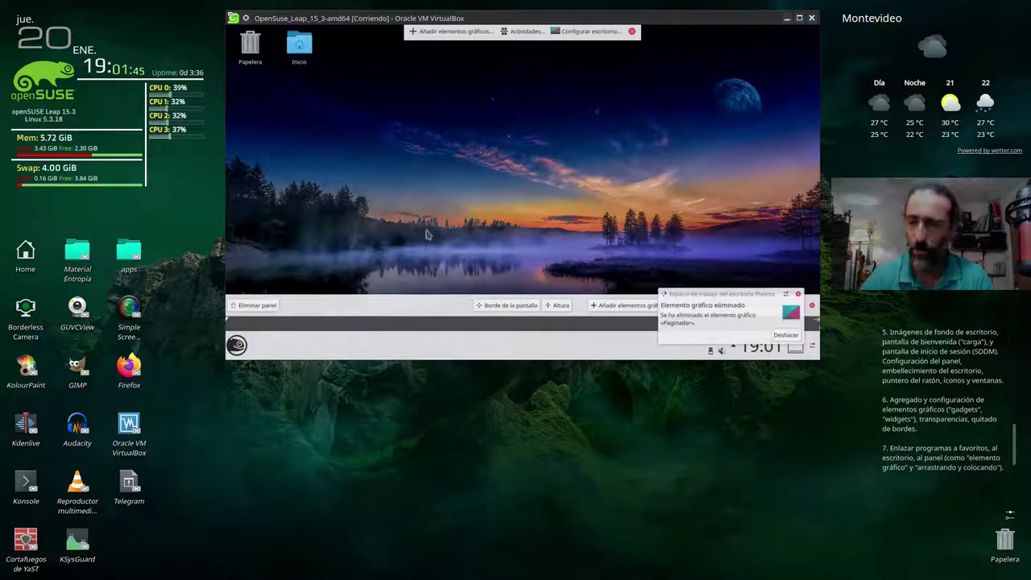
left_click(457, 226)
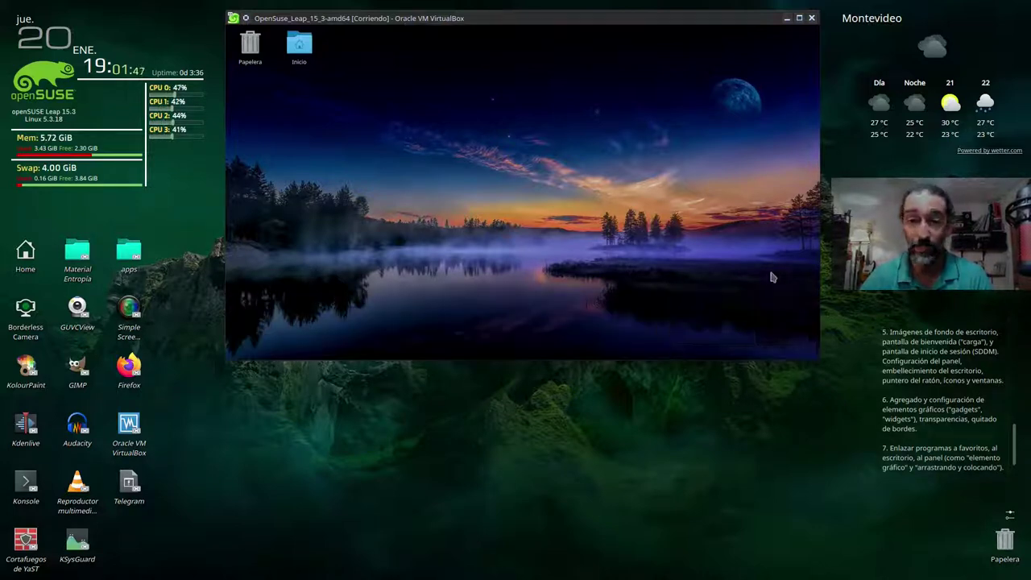
mouse_move(479, 363)
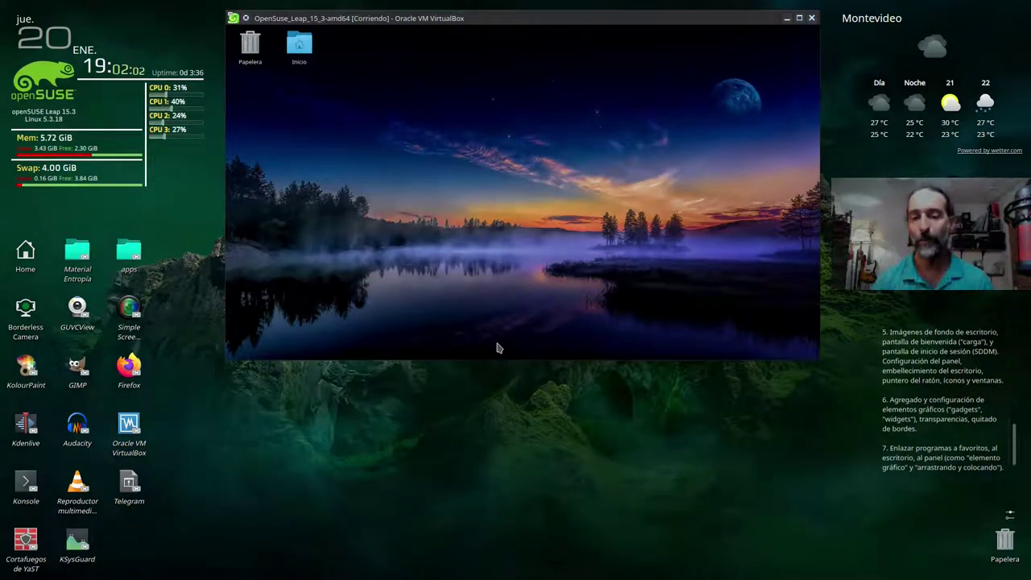
key("super")
left_click(372, 74)
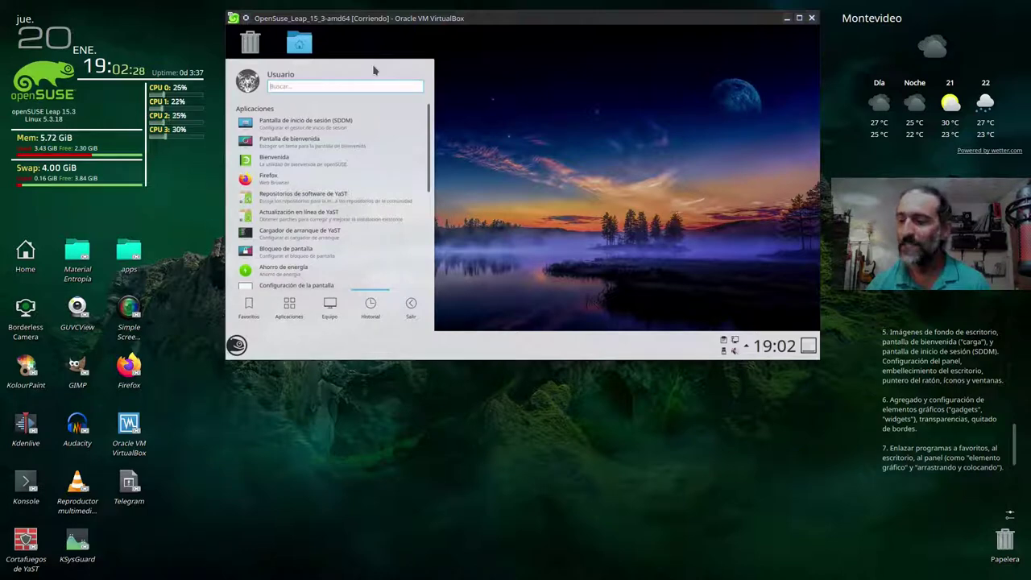
left_click(572, 112)
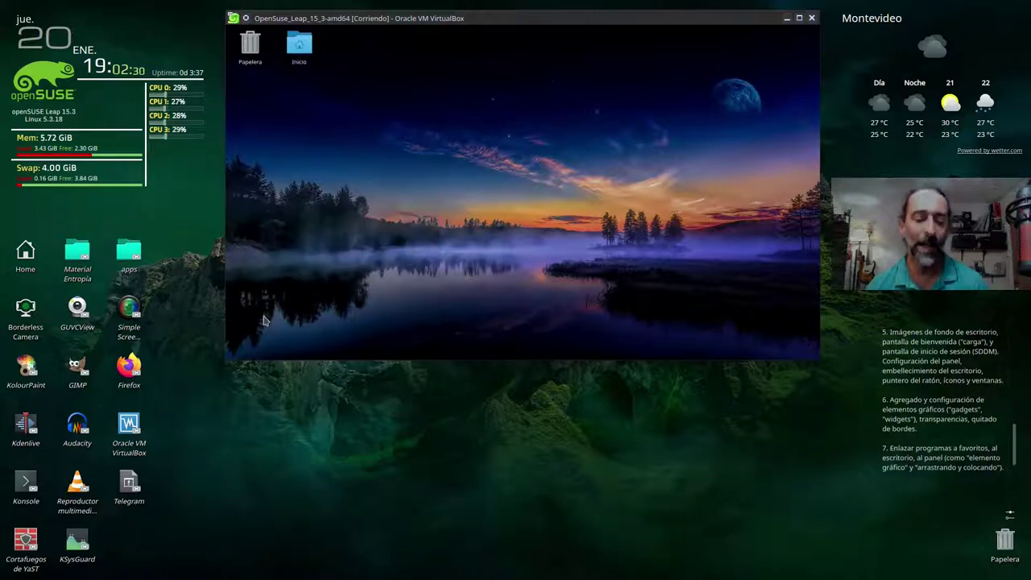
Search the application launcher for "tema", apply the Brisa oscuro global theme and check the launcher's look
key("super")
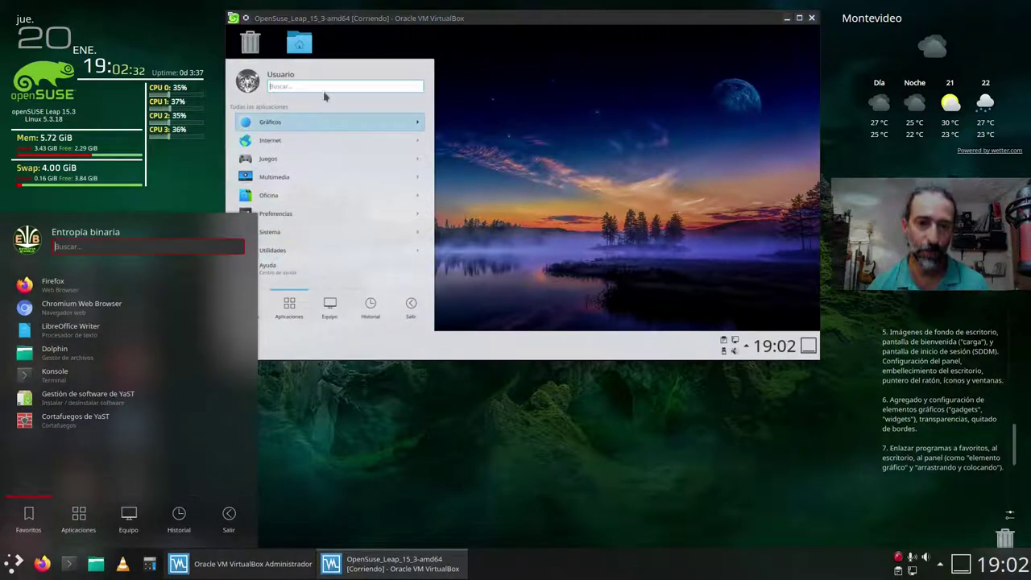
type("tema")
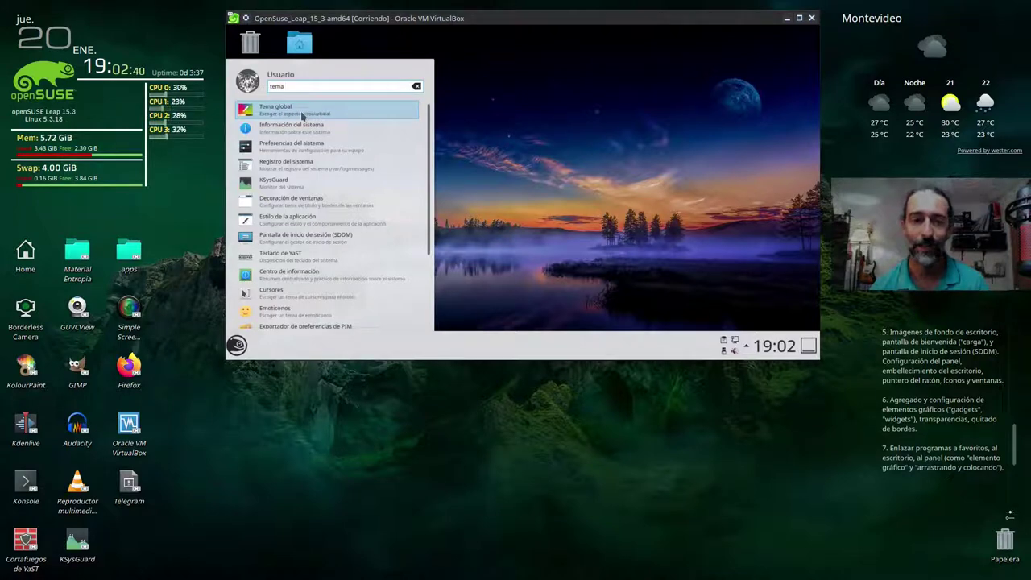
left_click(326, 119)
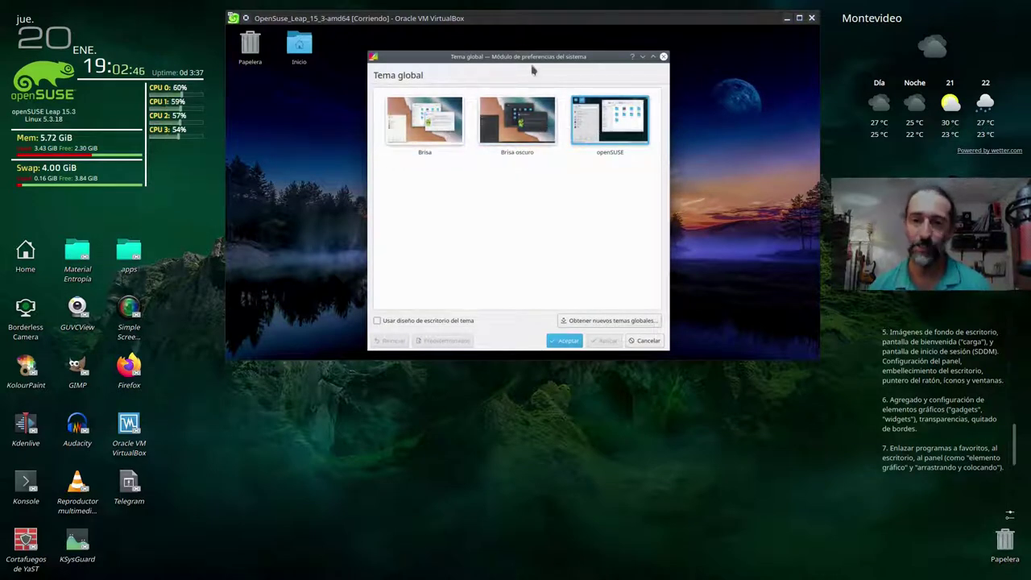
left_click_drag(531, 58, 544, 41)
left_click(536, 113)
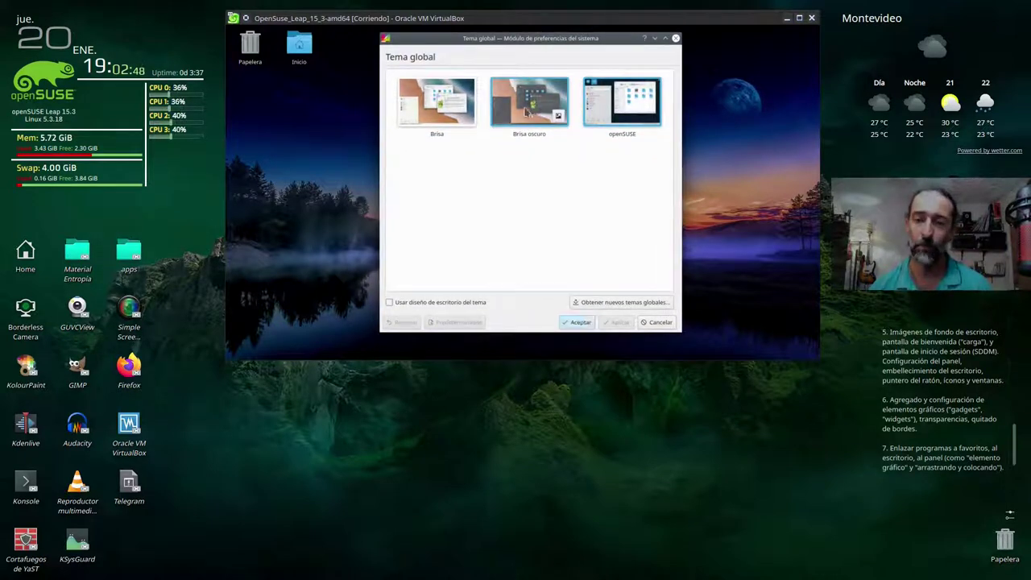
left_click(610, 325)
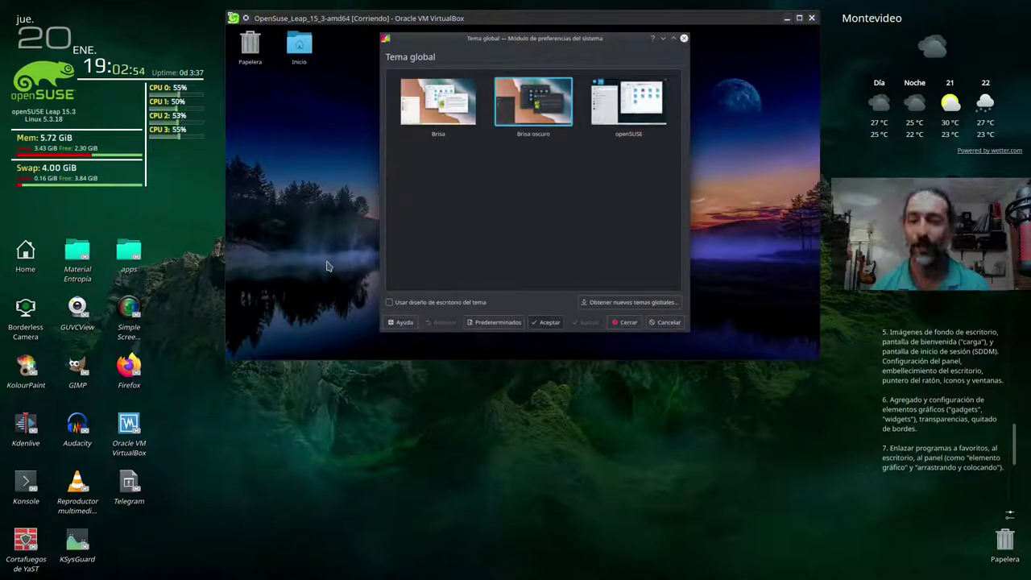
key("super")
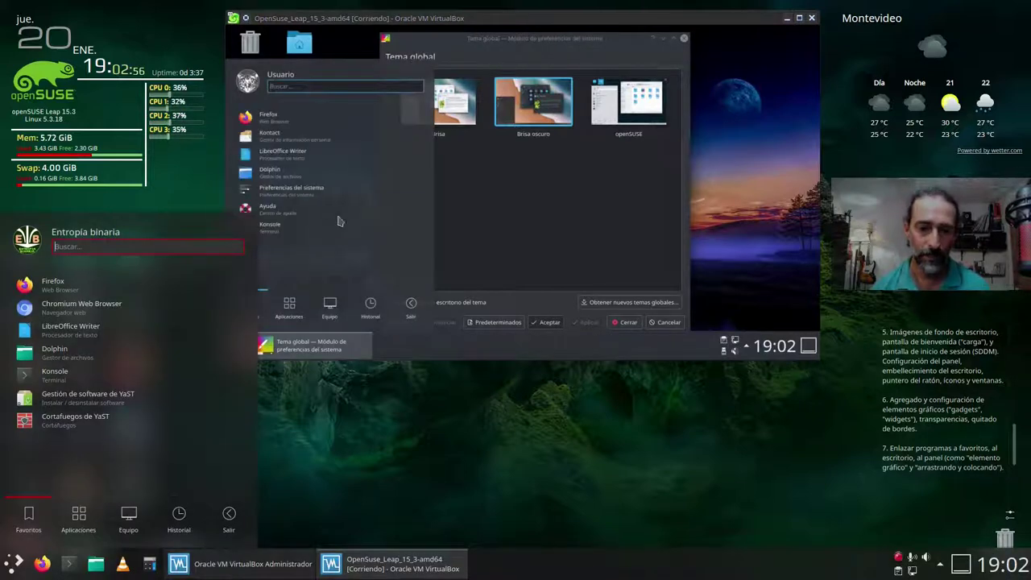
left_click(363, 70)
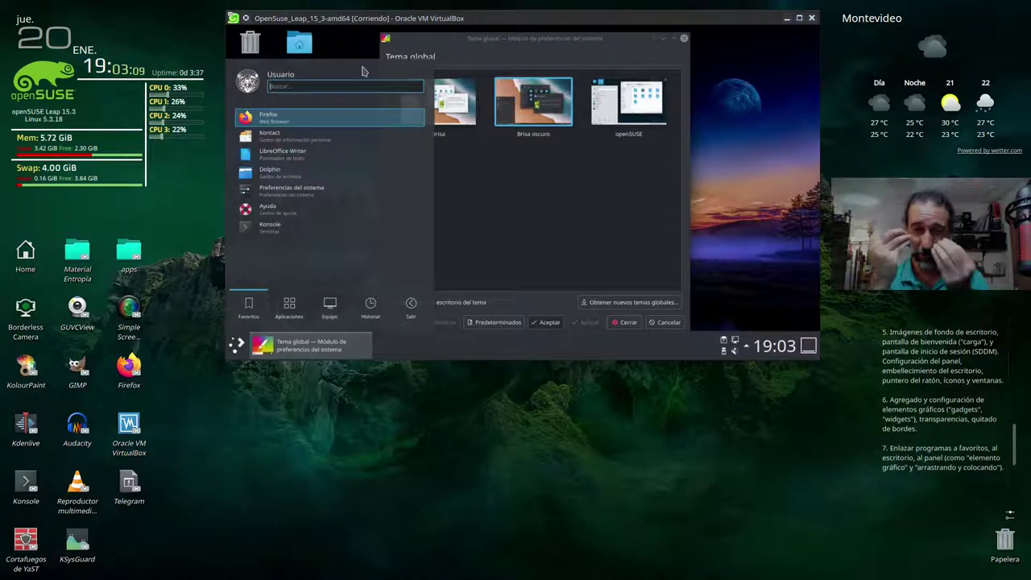
left_click(541, 237)
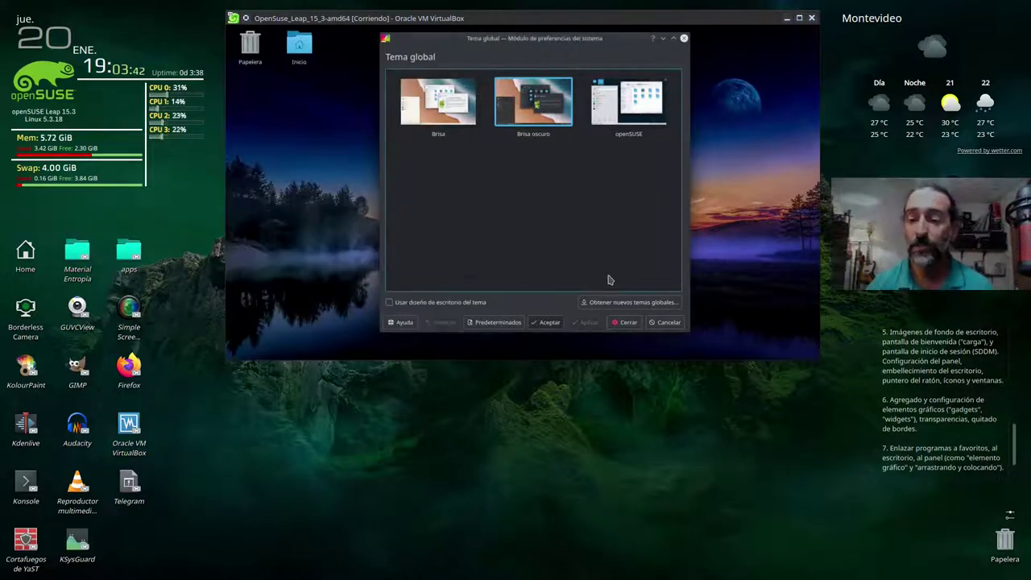
Open the download window for new global themes, maximise it and sort the list by Primero lo mejor puntuado
left_click(625, 302)
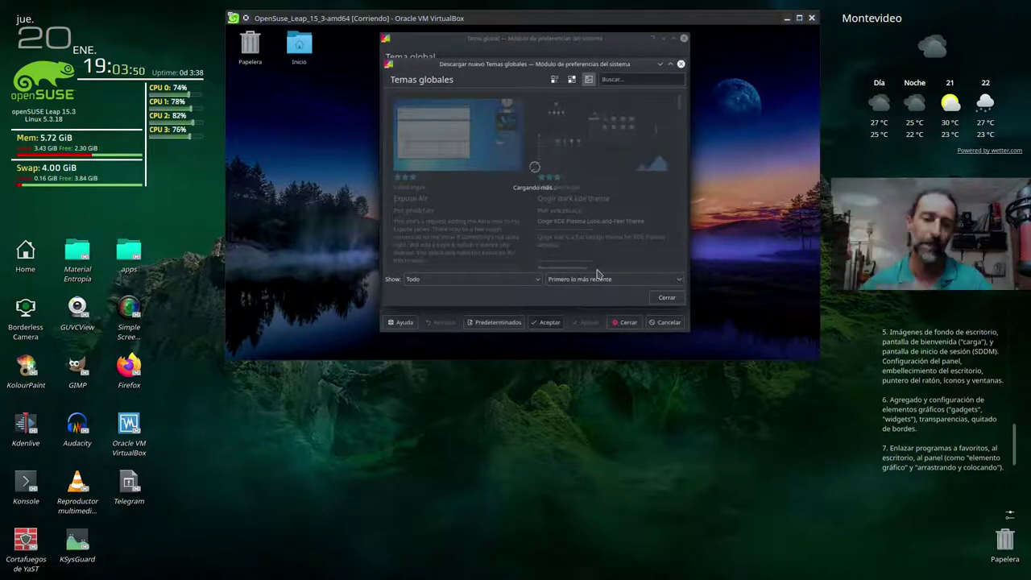
left_click(670, 65)
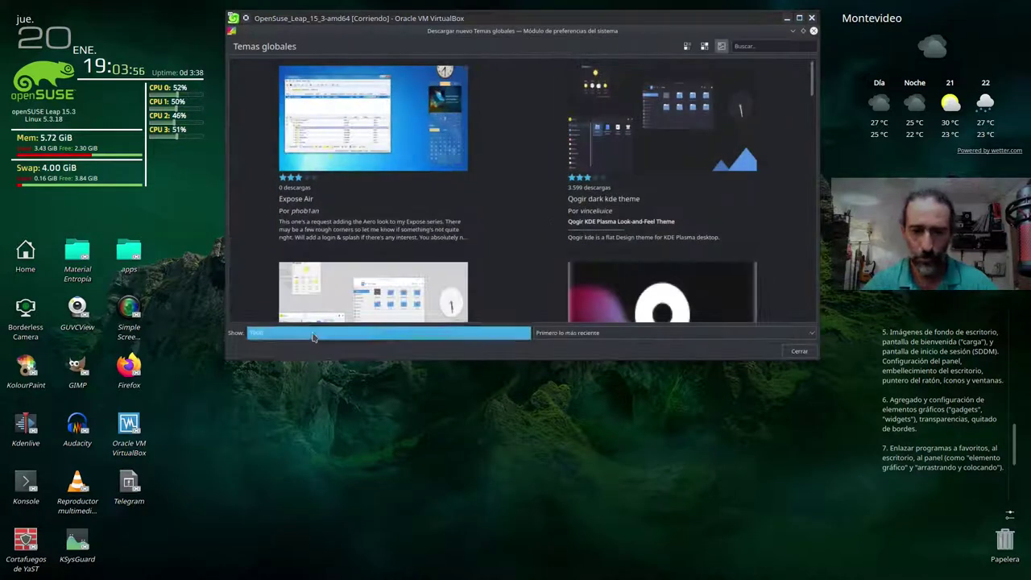
left_click(313, 334)
left_click(314, 334)
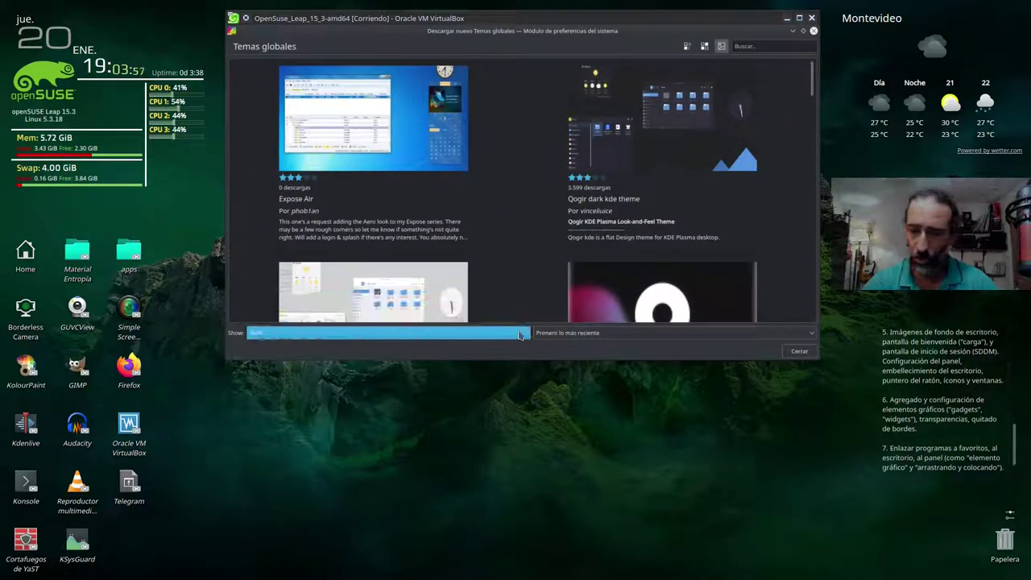
left_click(572, 334)
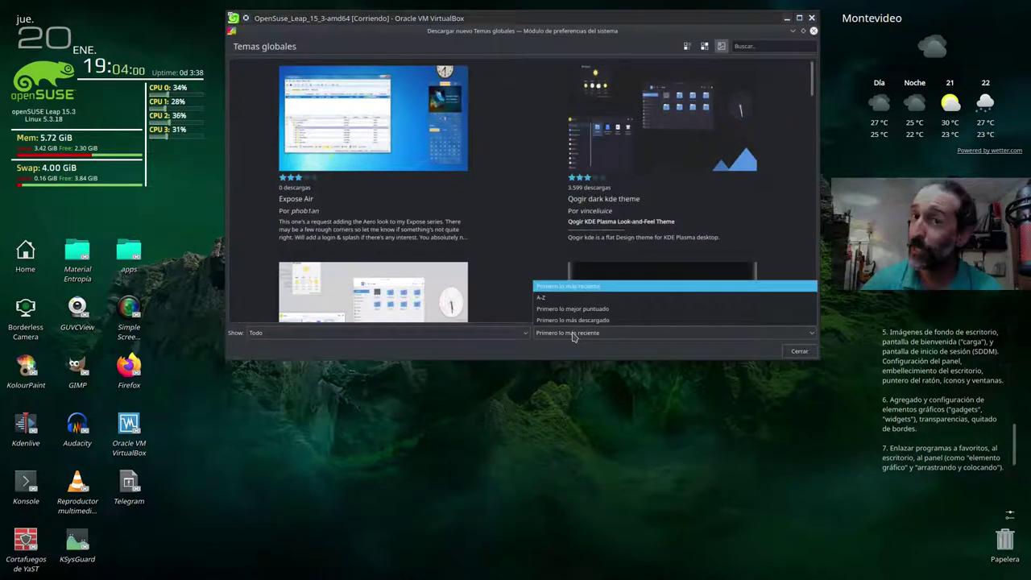
left_click(572, 309)
Install the Layan look and feel theme from the list of downloadable global themes
scroll(509, 143, "down", 2)
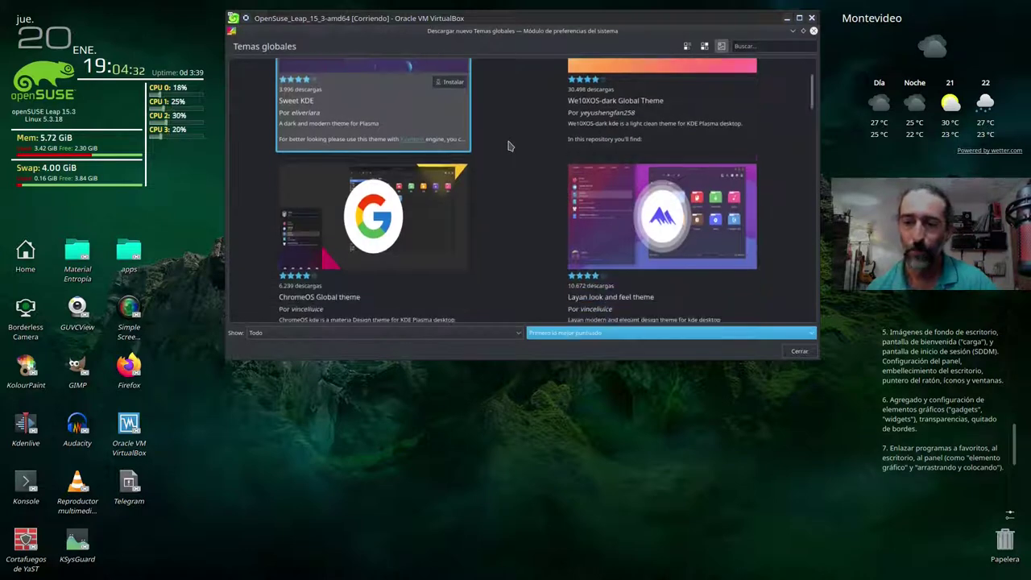
scroll(508, 207, "down", 1)
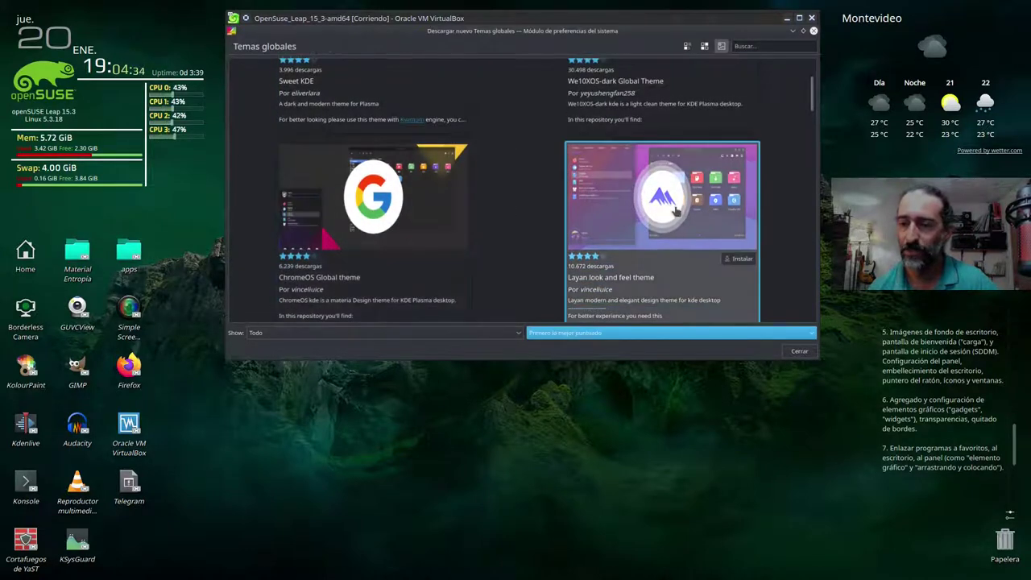
left_click(738, 259)
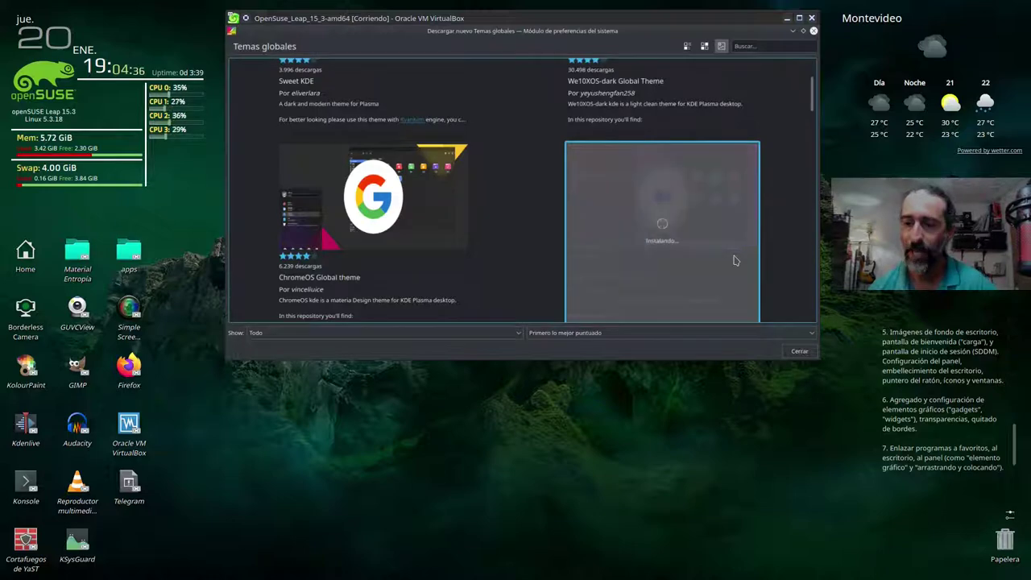
Browse the top-rated downloadable global themes and install the Psion theme
scroll(484, 192, "down", 3)
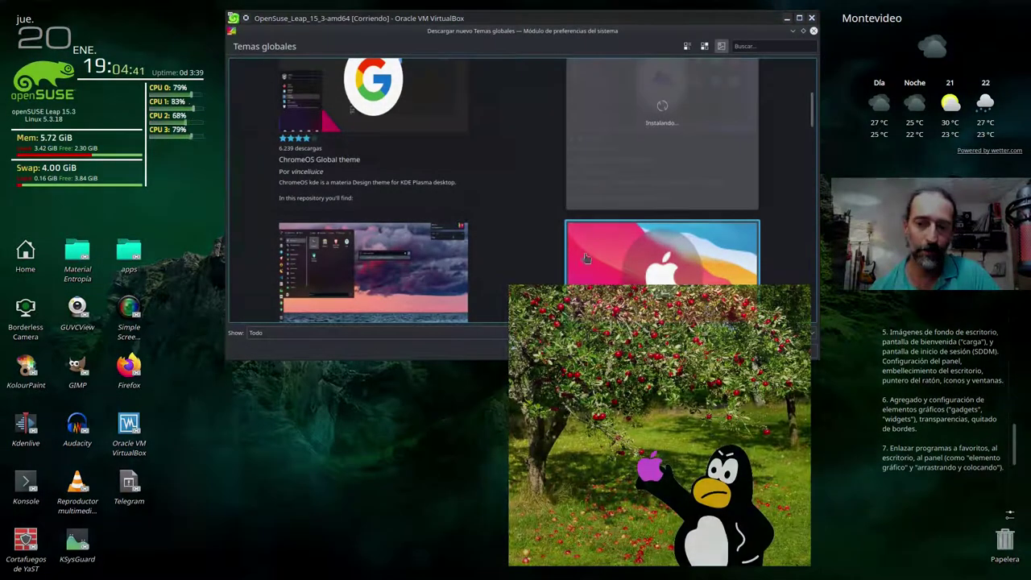
scroll(512, 184, "down", 6)
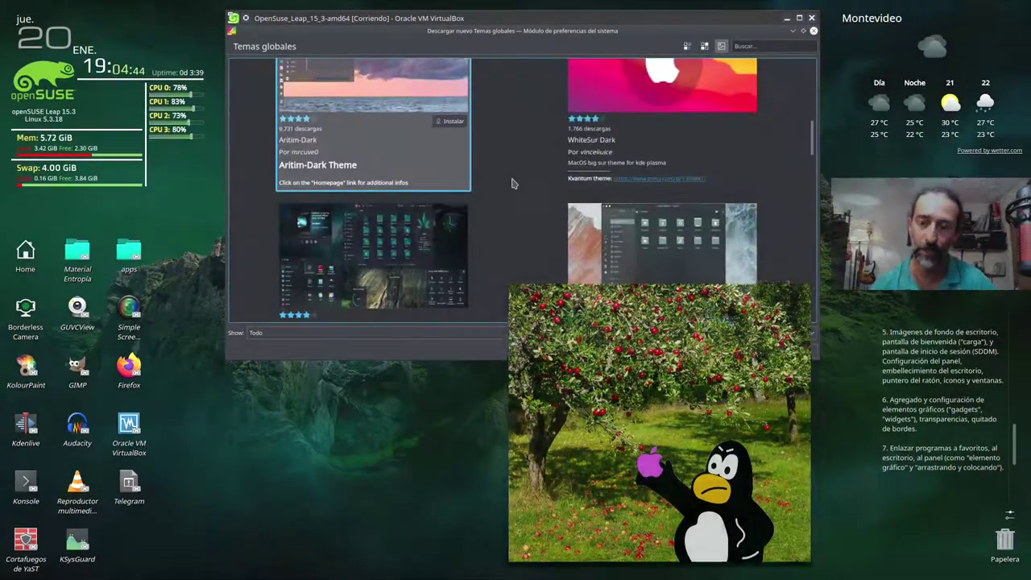
scroll(512, 184, "down", 1)
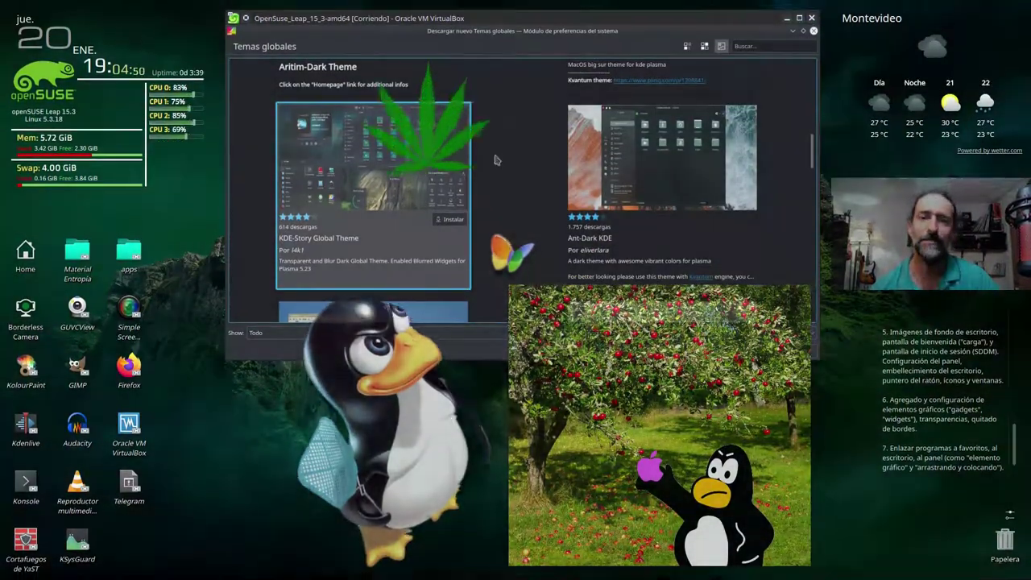
scroll(509, 168, "down", 4)
scroll(509, 168, "down", 6)
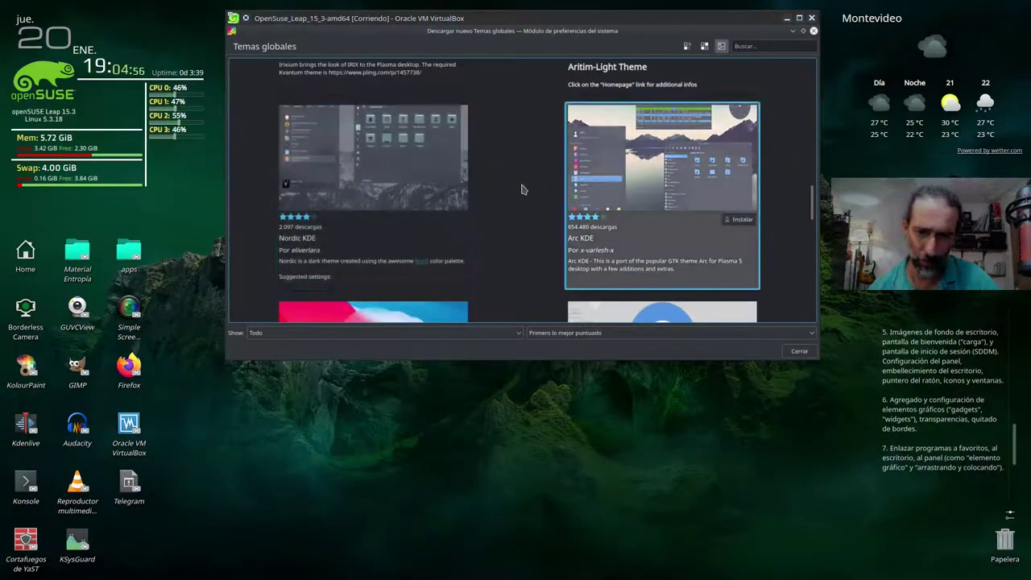
scroll(521, 189, "down", 5)
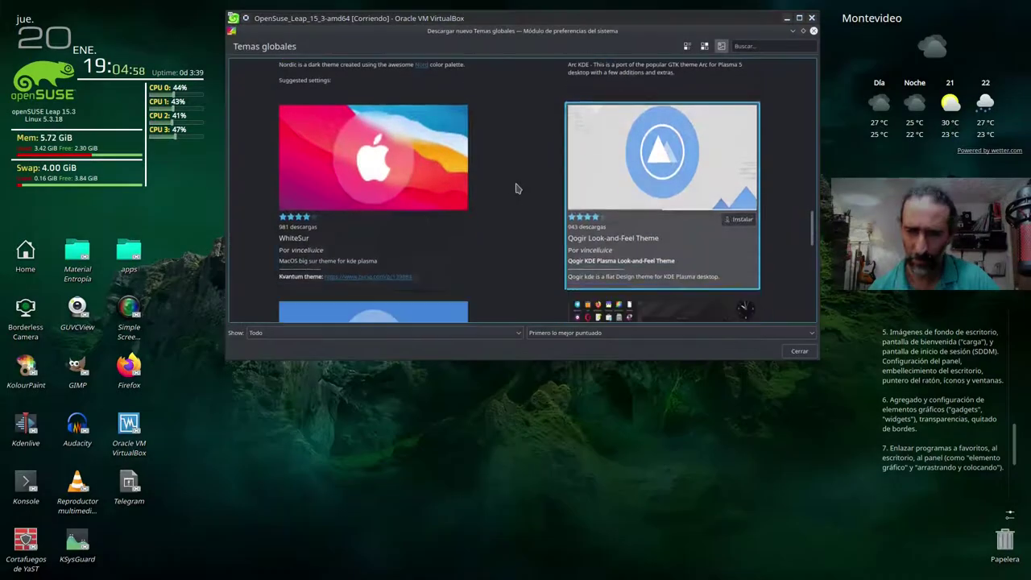
scroll(518, 188, "down", 2)
scroll(511, 186, "down", 6)
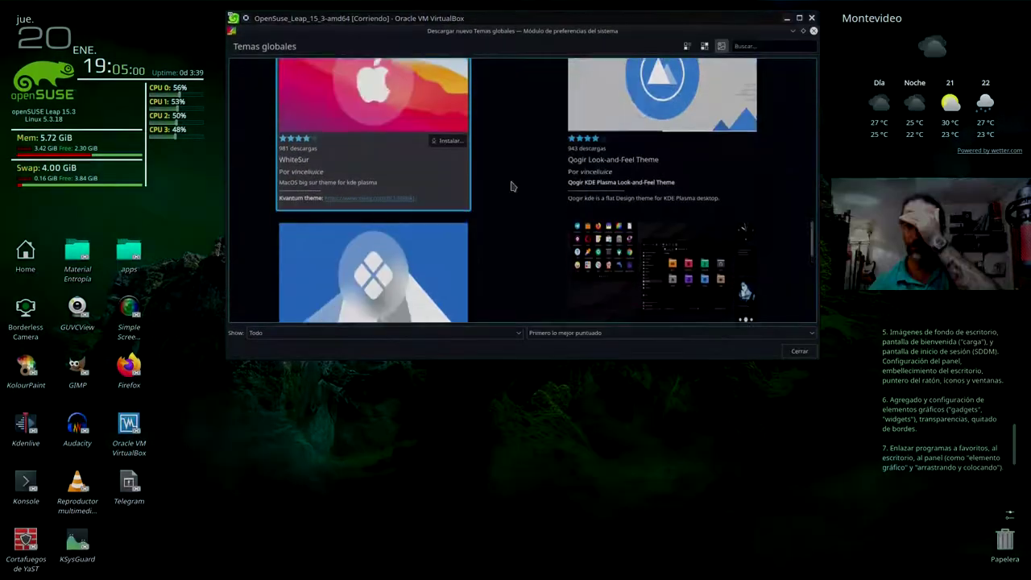
scroll(511, 186, "down", 3)
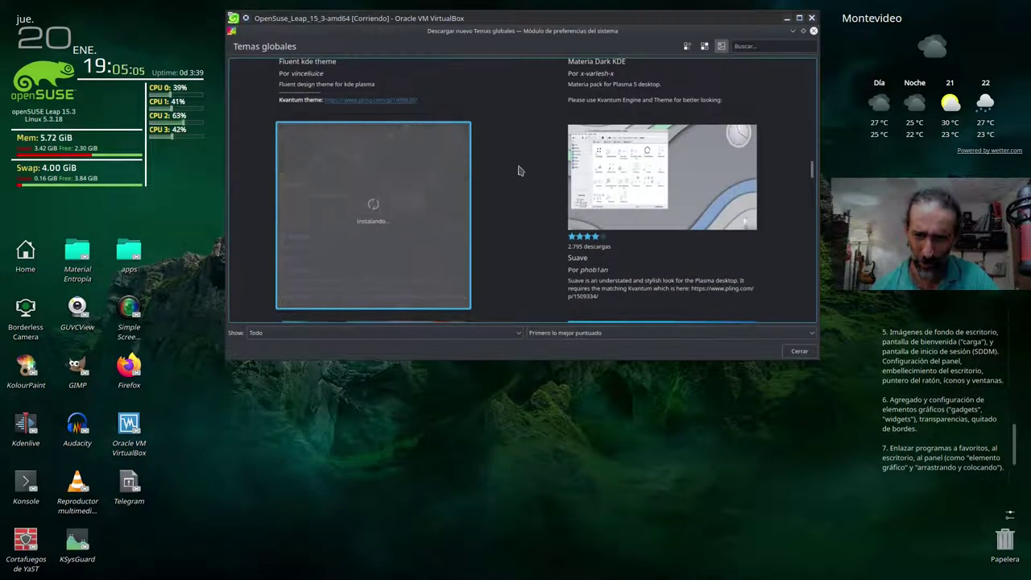
Start installing the Gruvbox Look and Feel global theme from further down the list, and close the download window
scroll(518, 171, "down", 5)
scroll(519, 171, "down", 4)
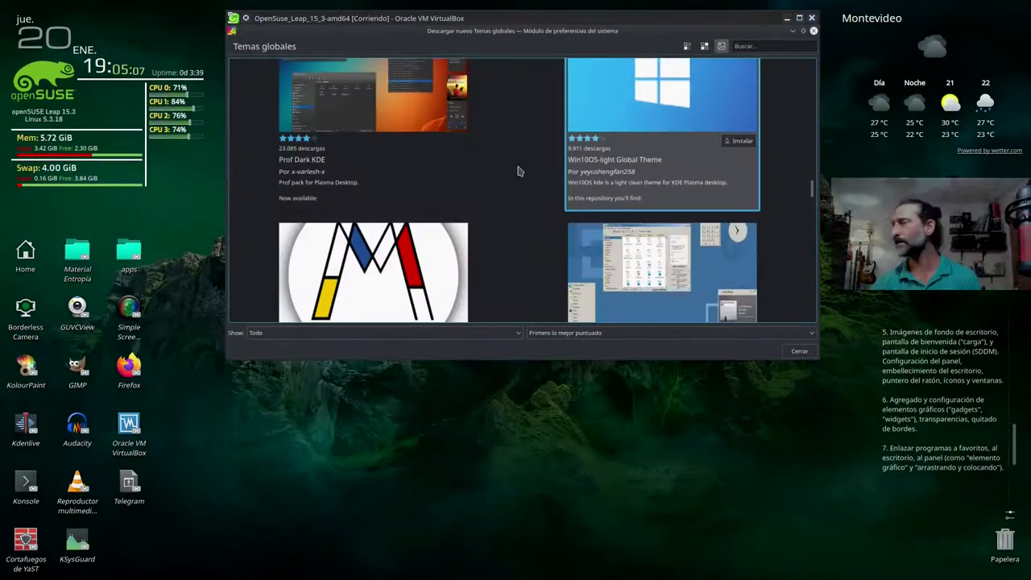
scroll(515, 177, "down", 1)
scroll(515, 177, "down", 5)
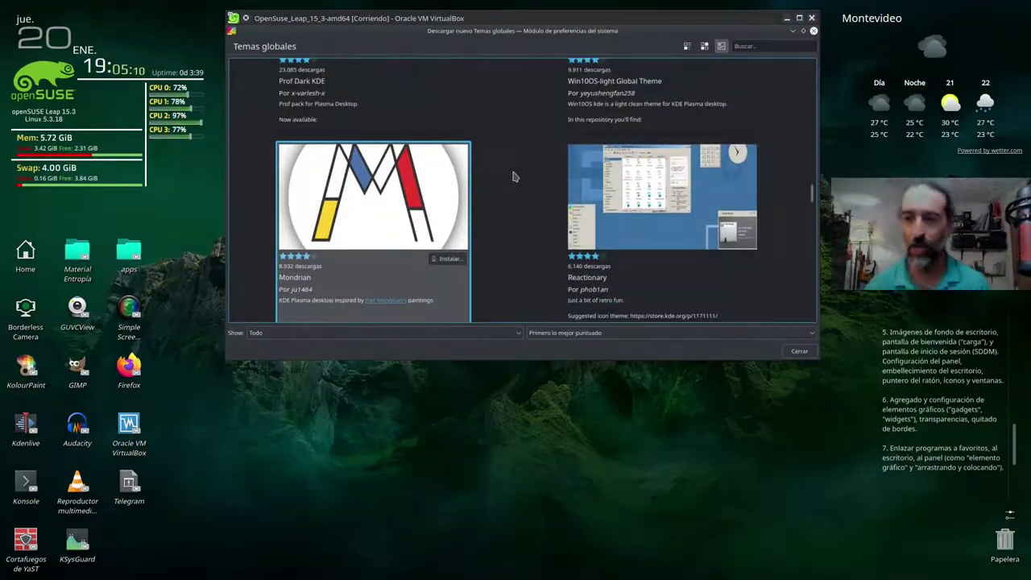
scroll(515, 173, "down", 5)
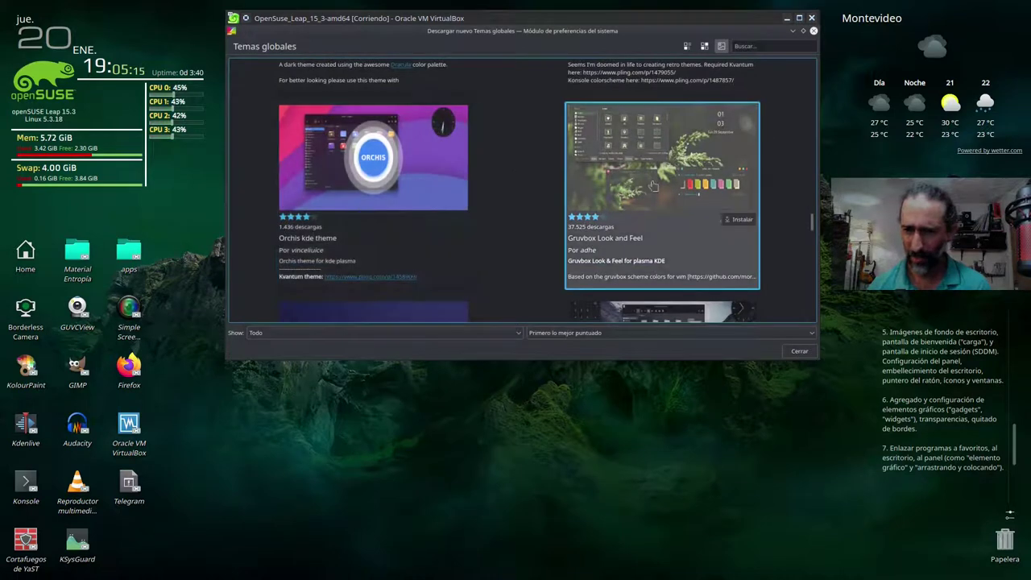
left_click(730, 221)
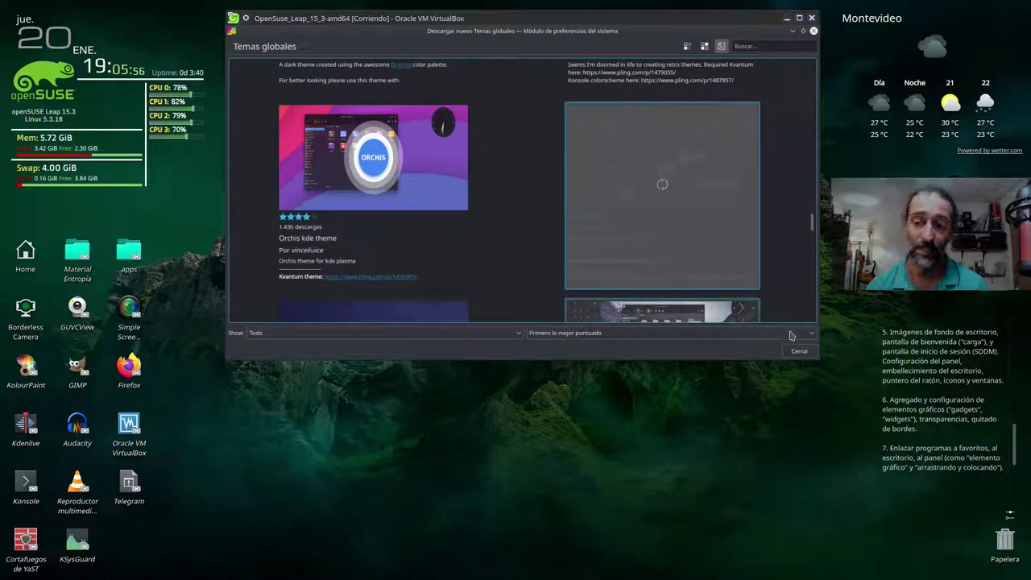
mouse_move(500, 160)
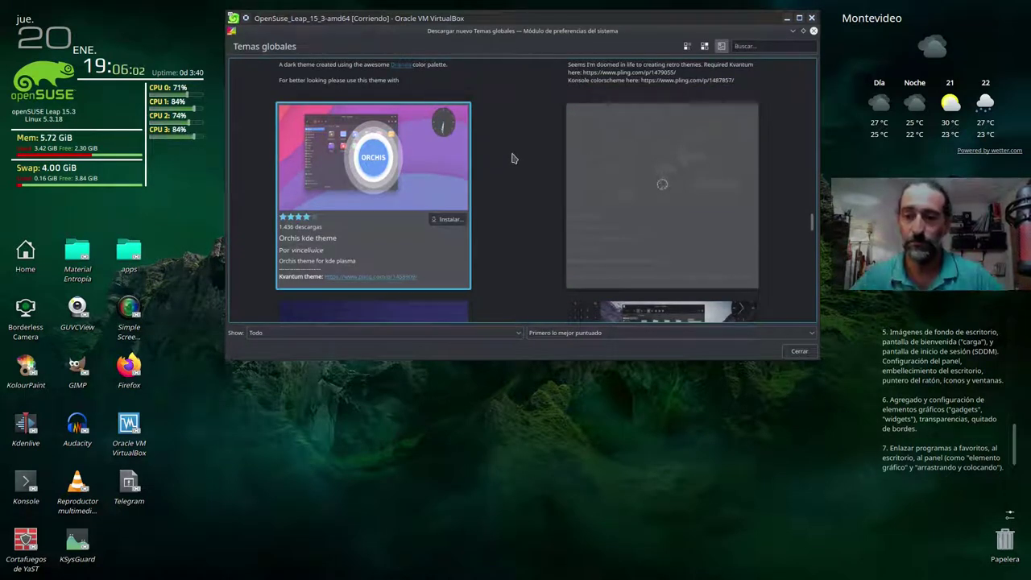
left_click(807, 351)
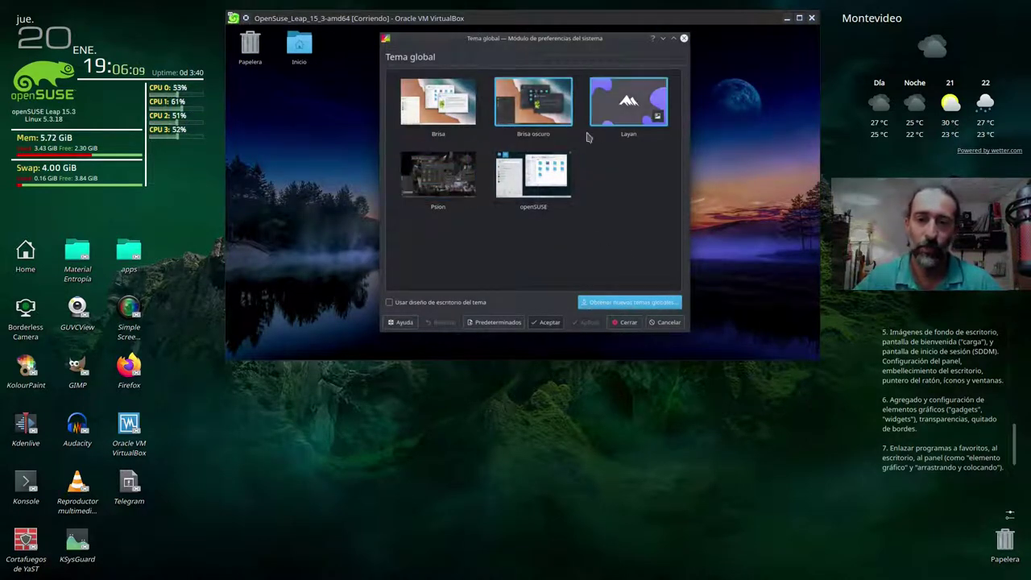
Apply the Psion global theme and check how the application launcher looks with it
left_click(439, 177)
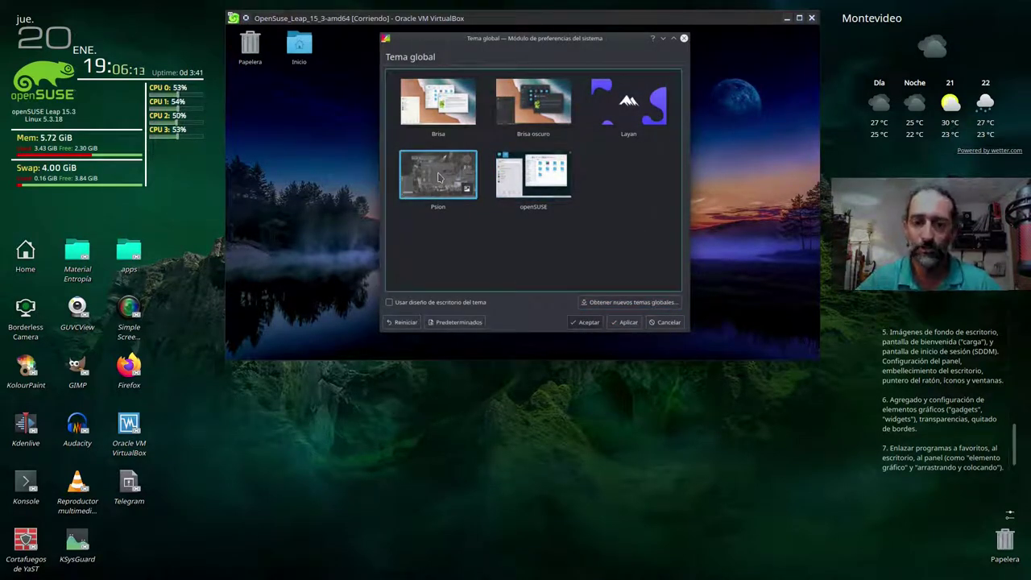
left_click(620, 321)
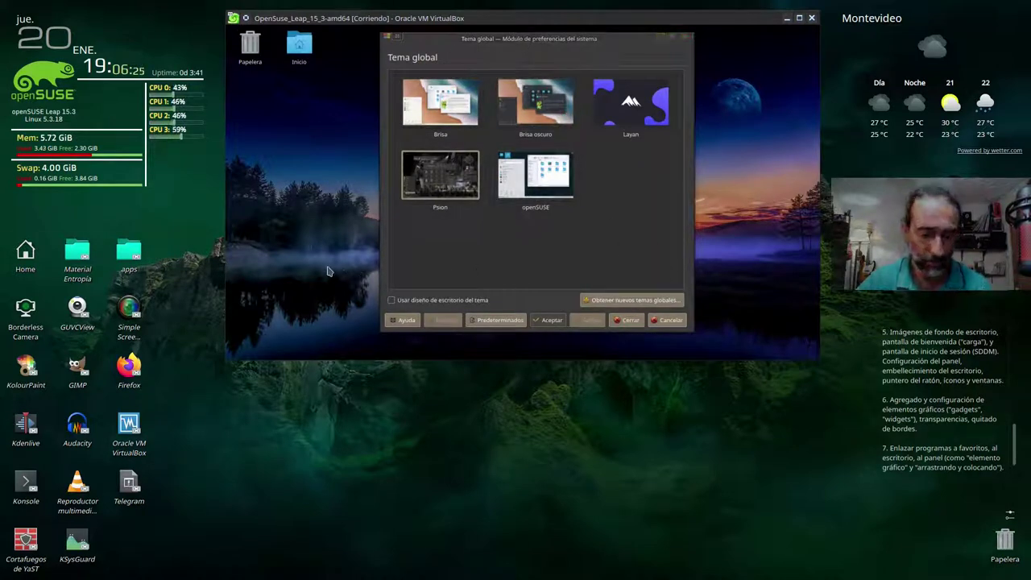
key("super")
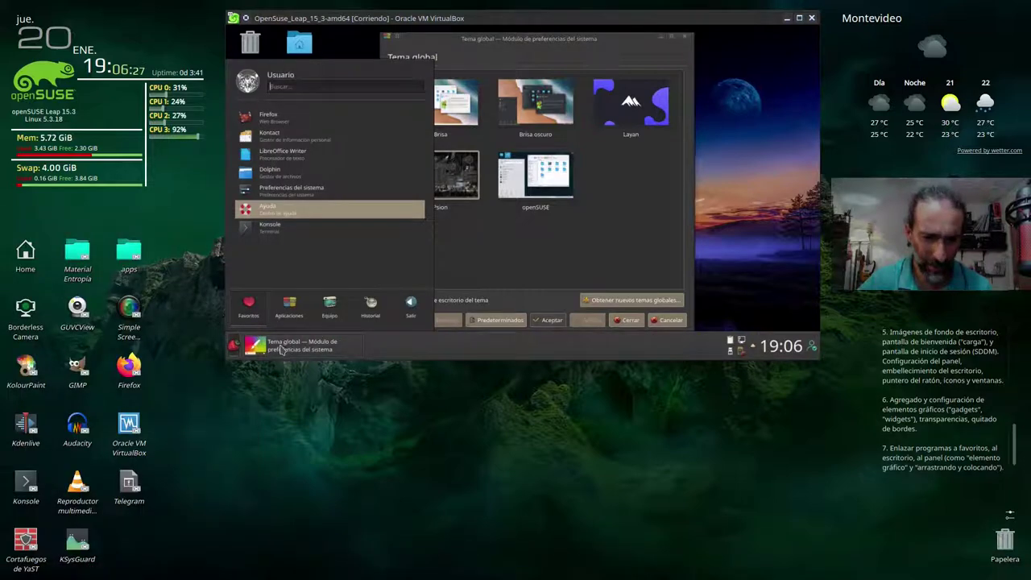
left_click(281, 347)
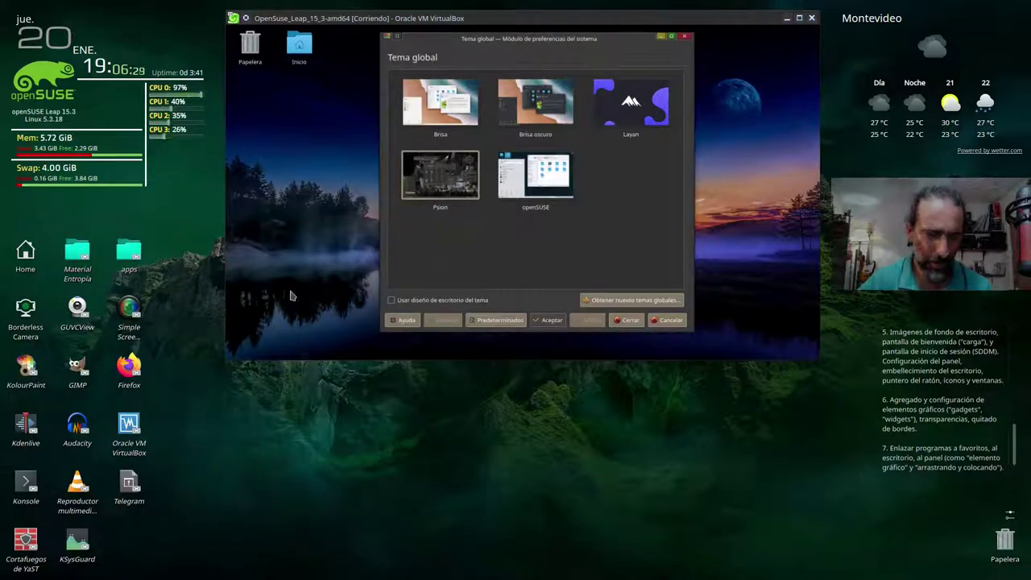
Open Ayuda from the application launcher to inspect the Psion window style, and close the help centre
key("super")
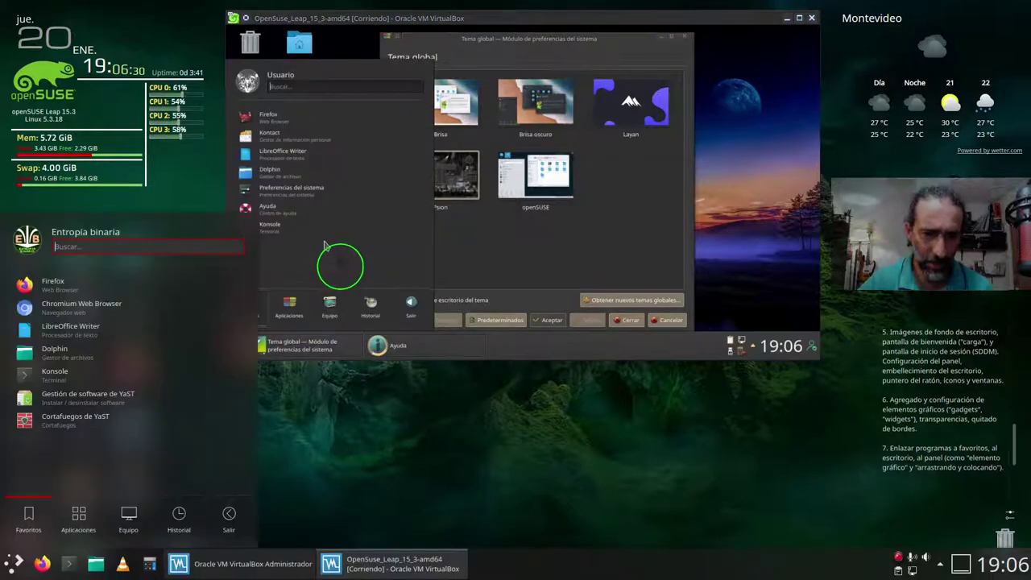
left_click(351, 274)
left_click(360, 47)
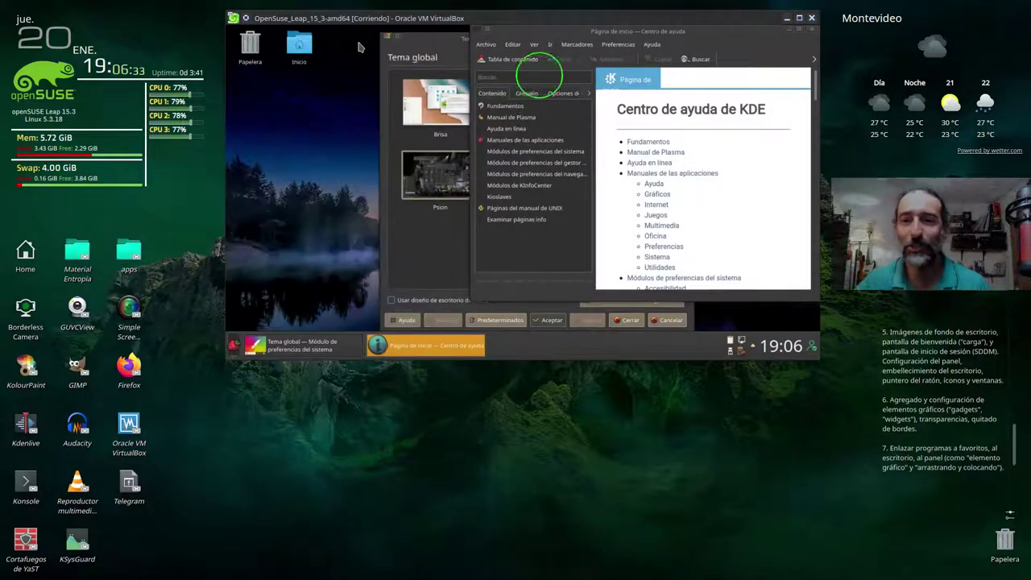
left_click(811, 29)
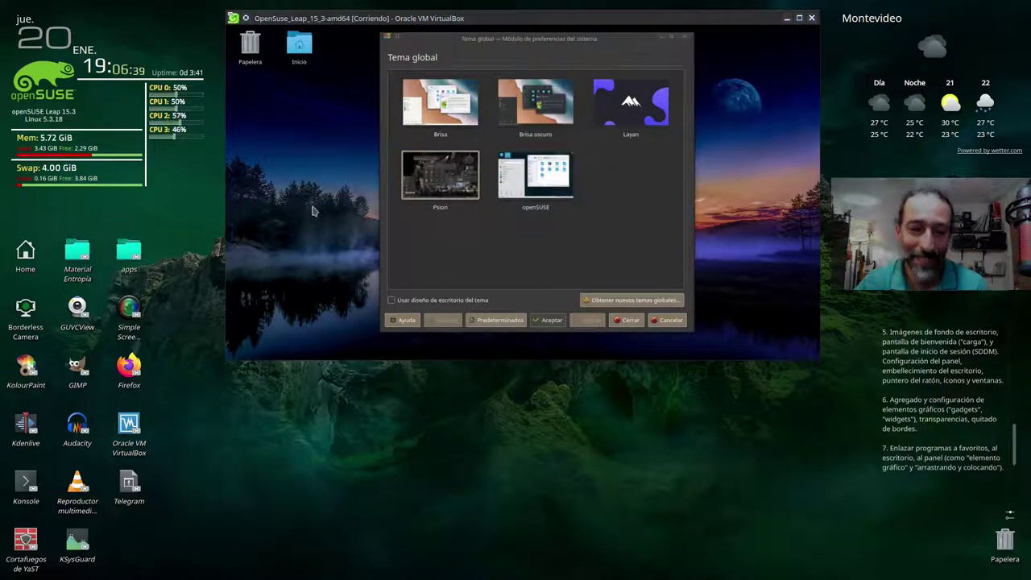
key("super")
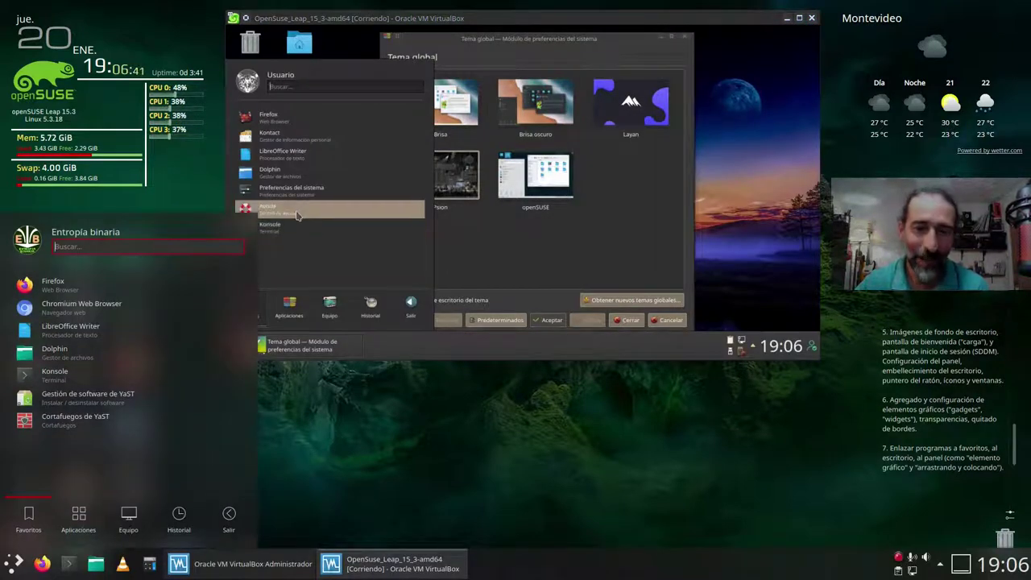
left_click(298, 215)
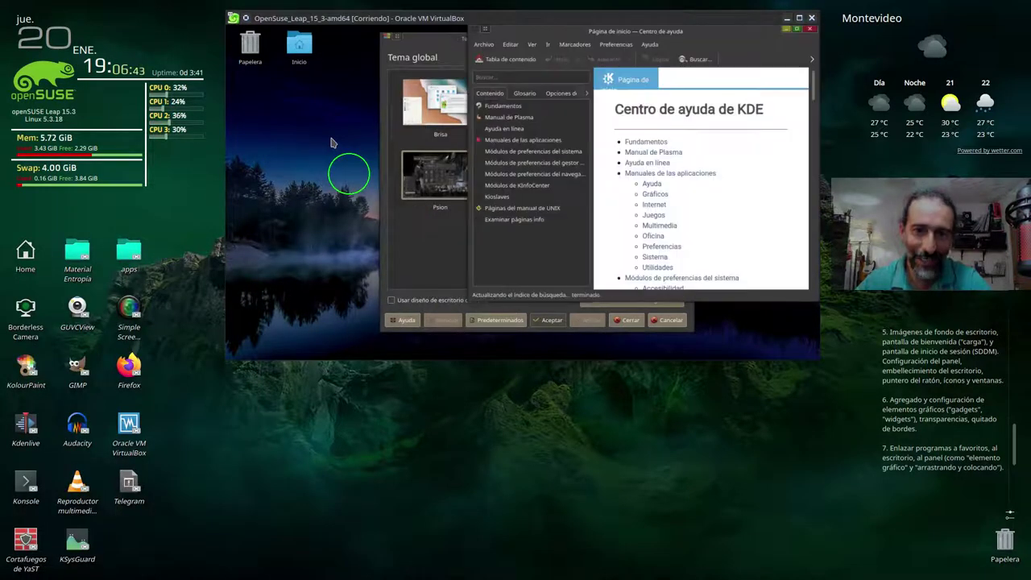
left_click(809, 30)
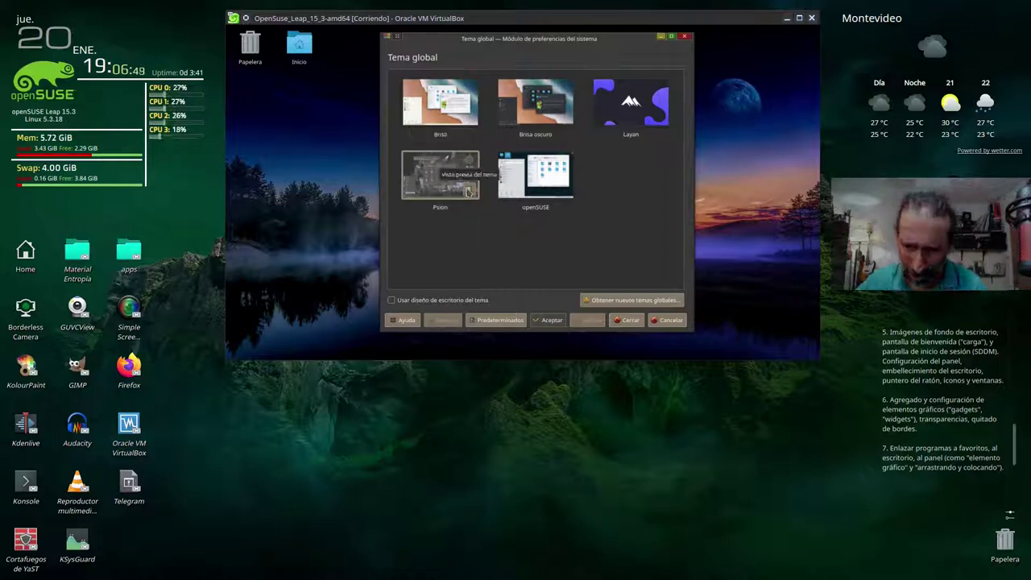
Reopen the global theme download window and authorise the Gruvbox theme's SDDM installation with the root password
left_click(601, 304)
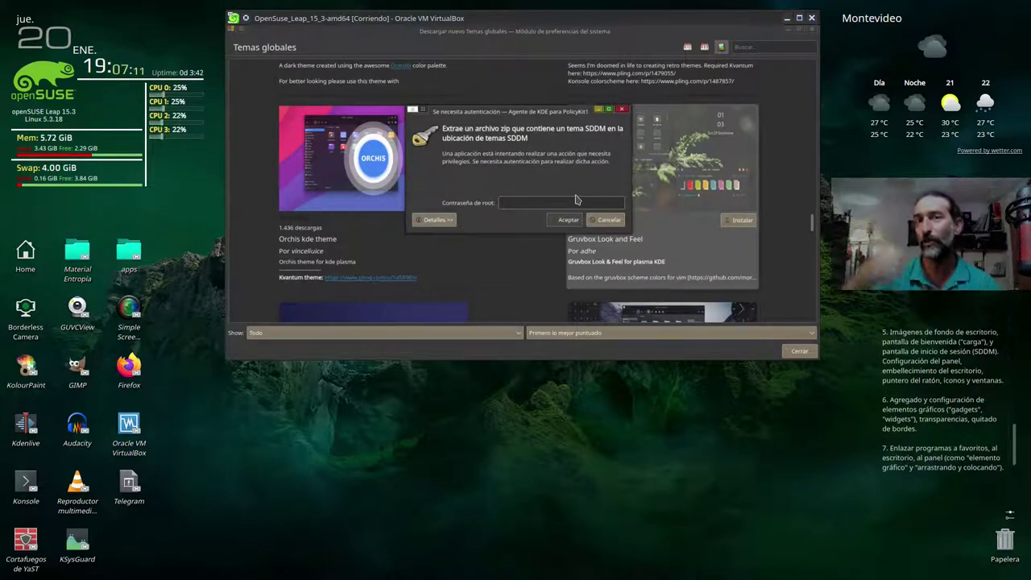
type("*")
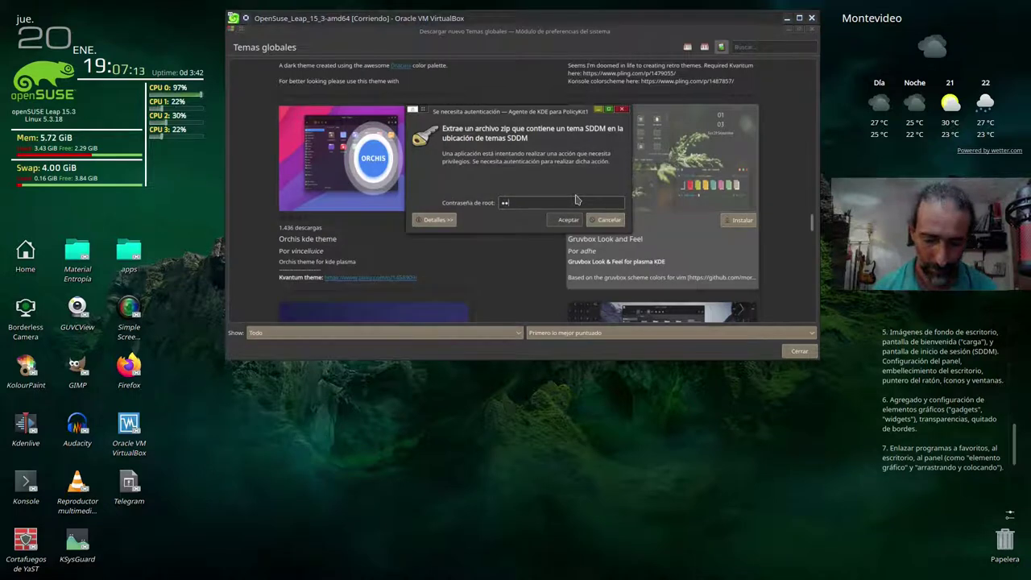
type("*")
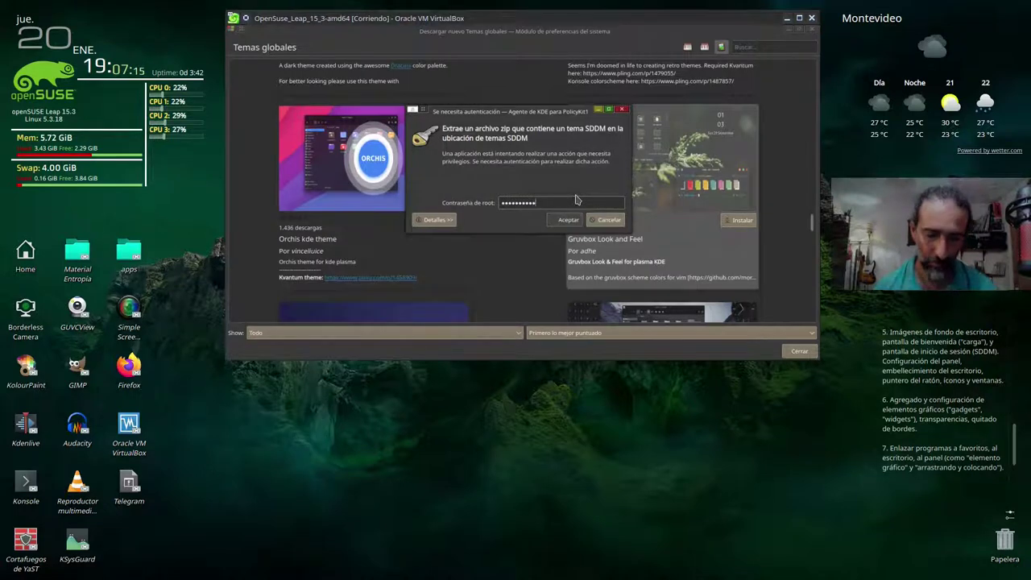
key("Return")
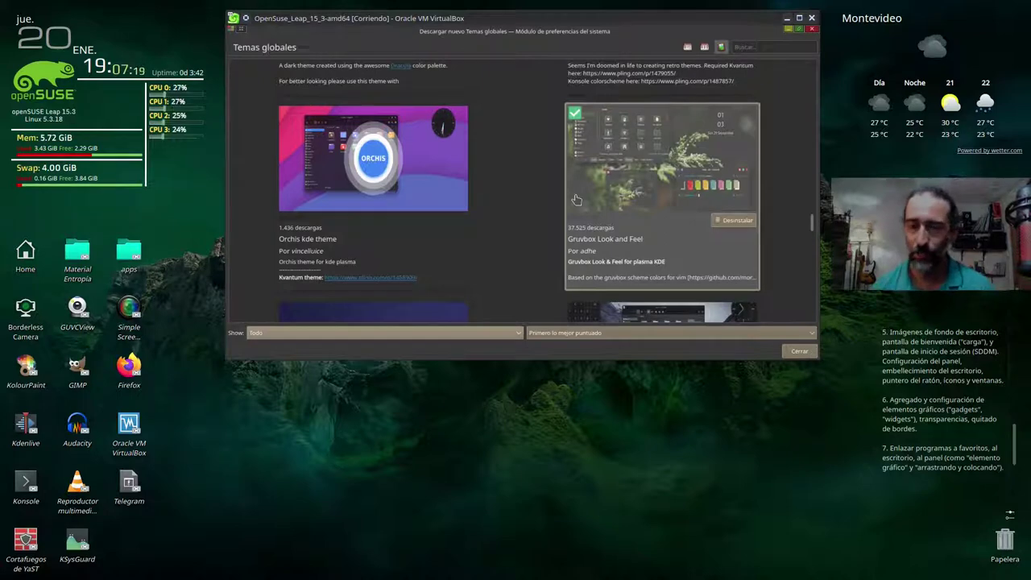
Filter the download list to Solo instalados, uninstall the Psion theme and close the download window
left_click(312, 333)
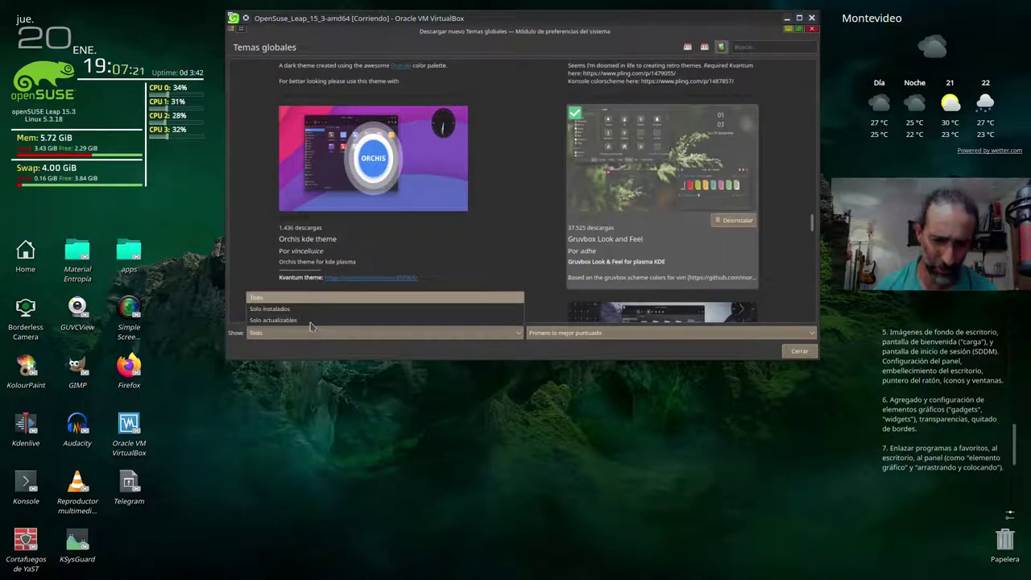
left_click(312, 309)
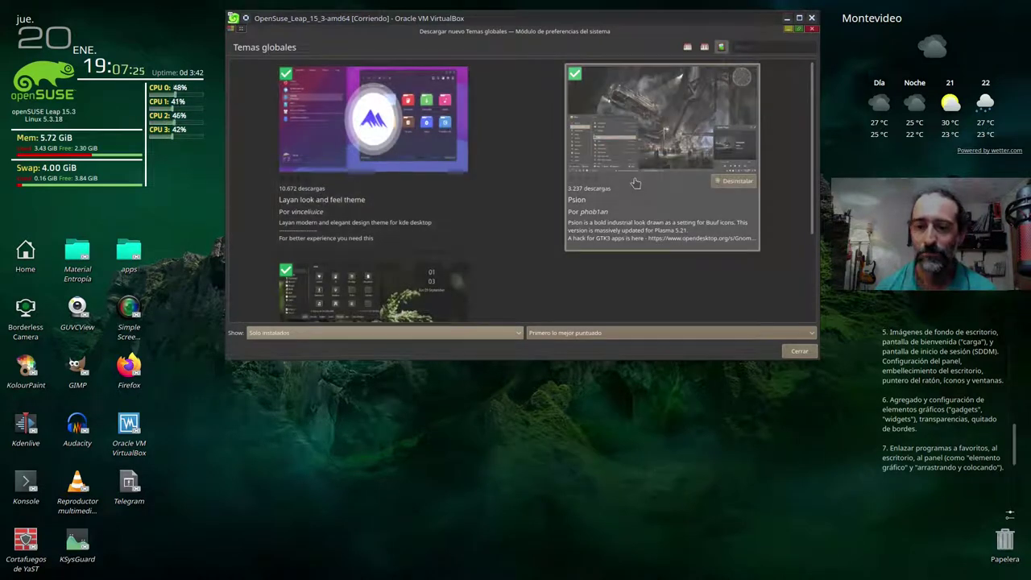
left_click(734, 182)
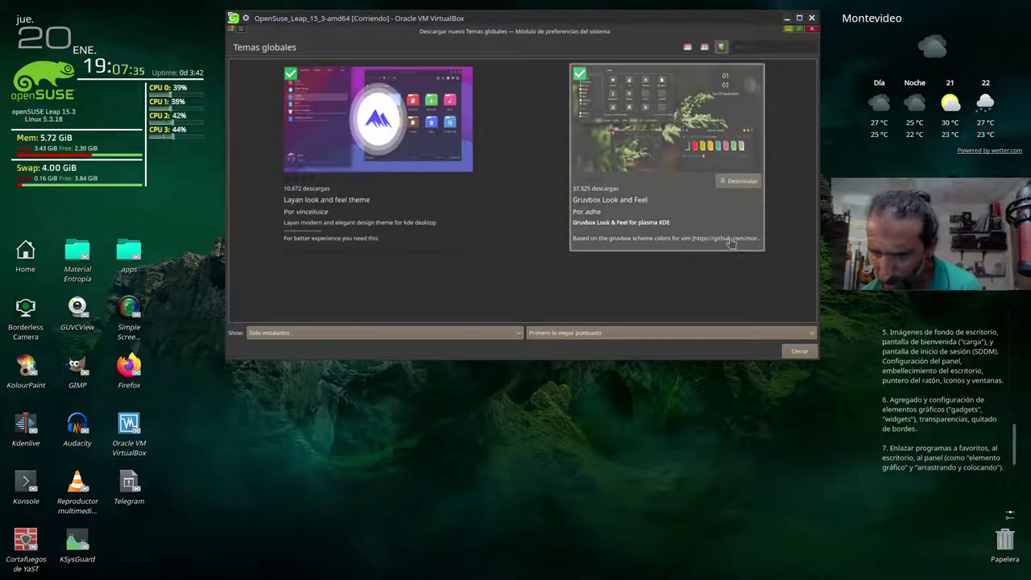
key("Escape")
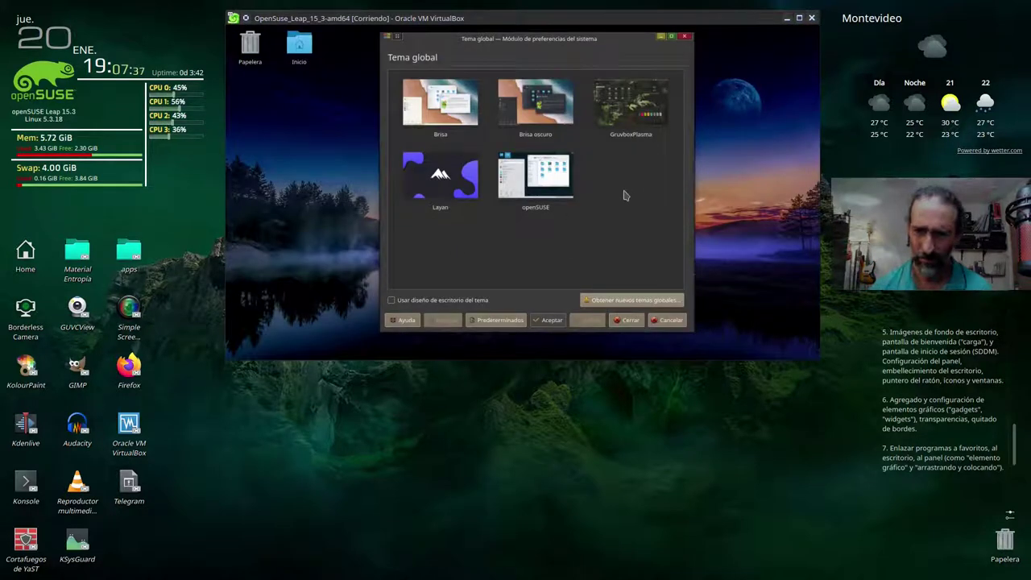
Apply the GruvboxPlasma global theme and open Dolphin from the application launcher to check its look
left_click(633, 107)
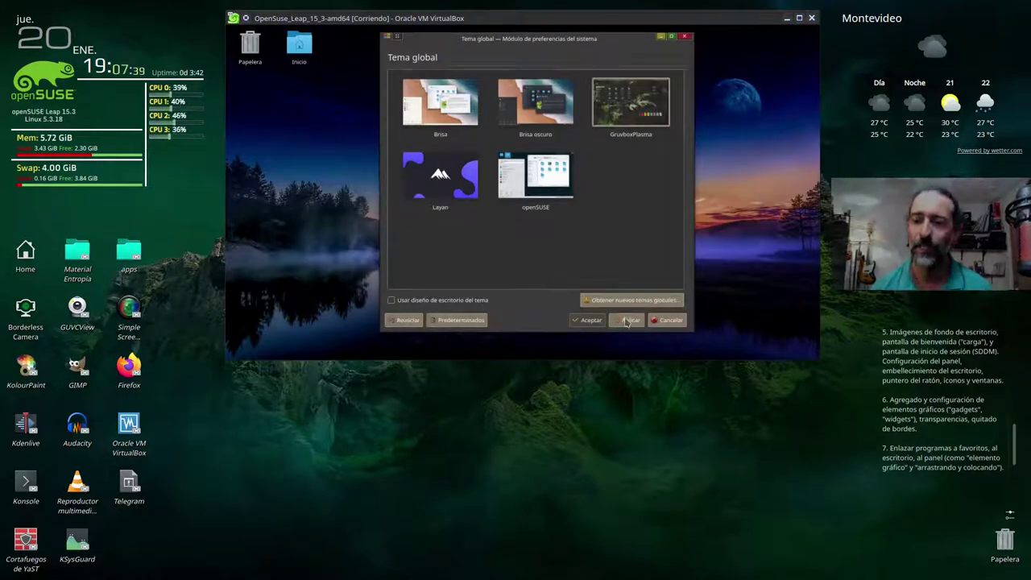
left_click(628, 320)
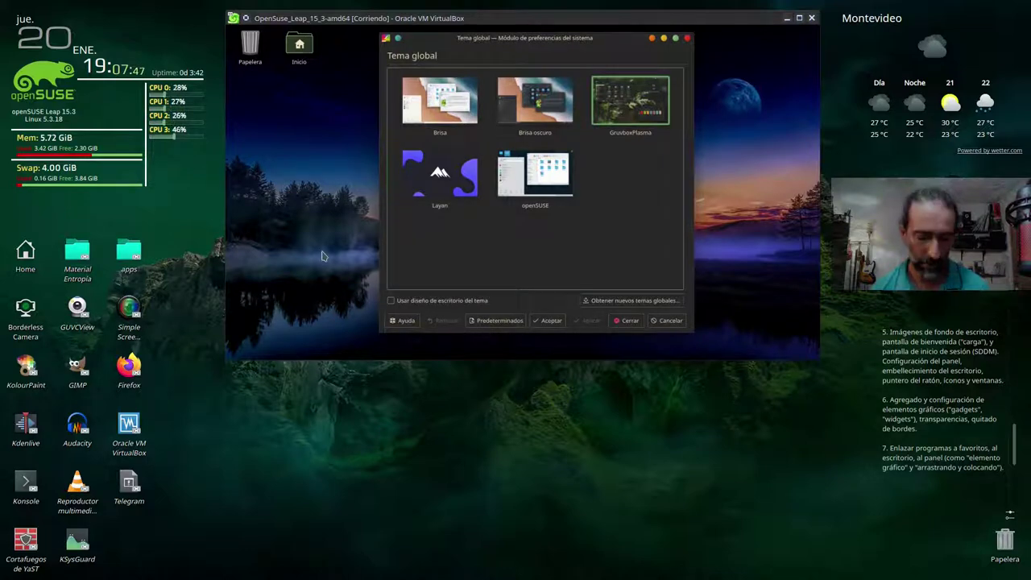
key("super")
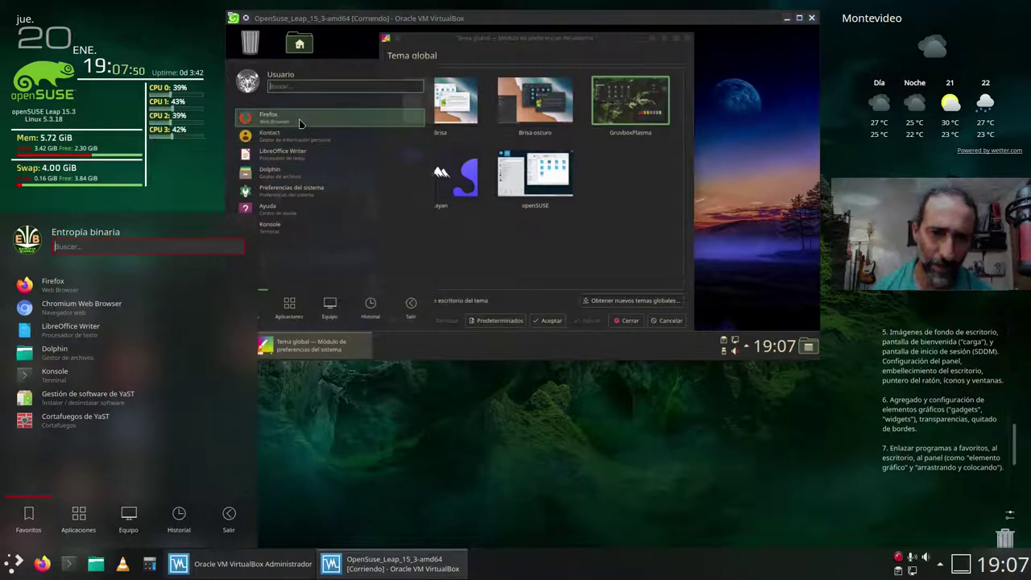
left_click(310, 178)
left_click(322, 183)
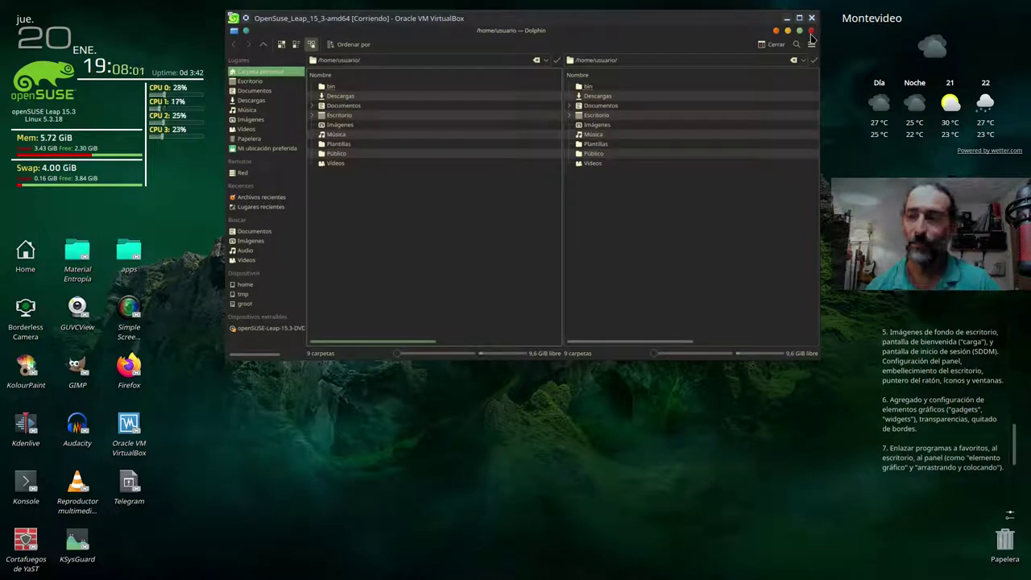
Close Dolphin and apply the Layan global theme
left_click(811, 33)
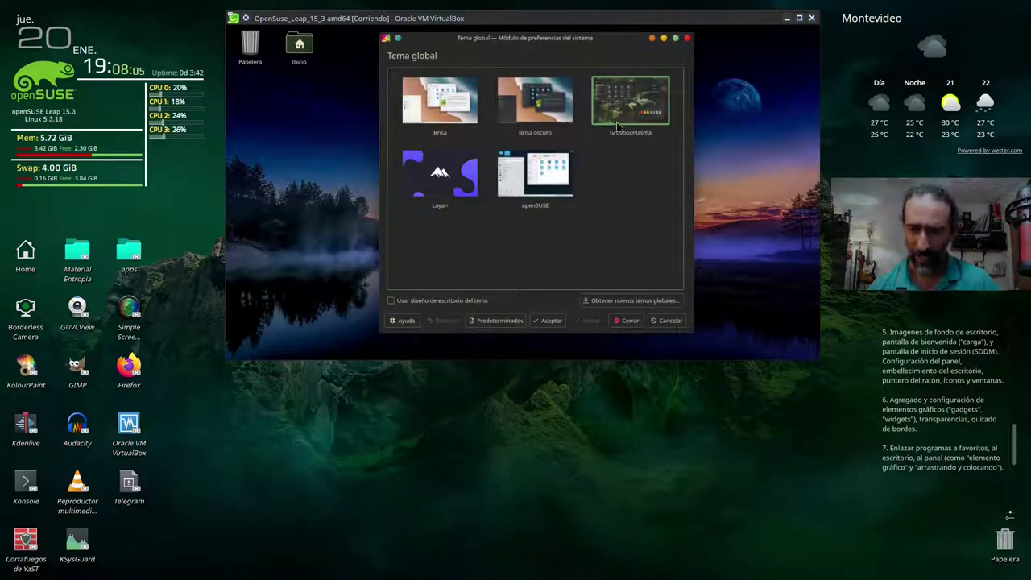
left_click(451, 178)
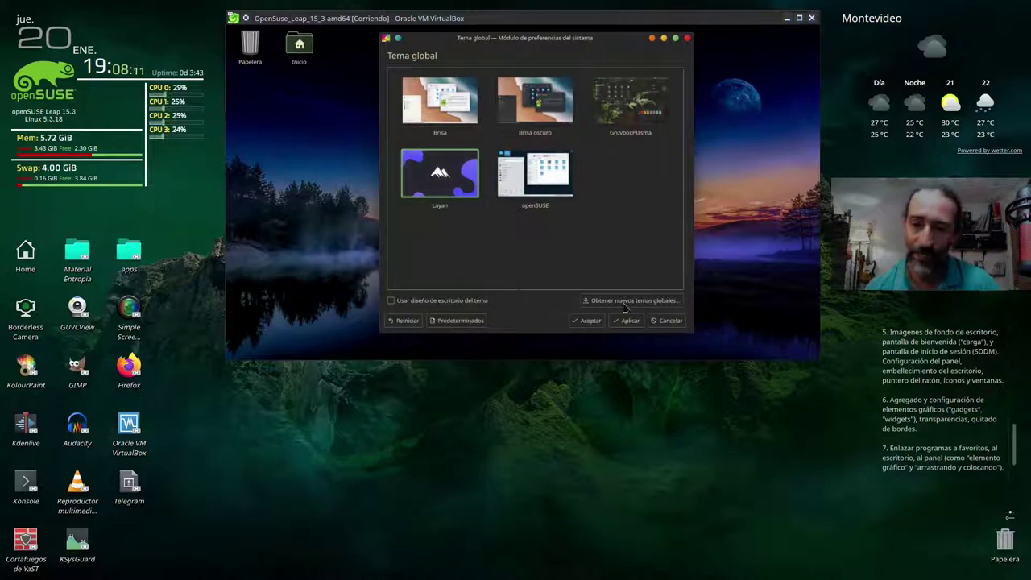
left_click(627, 320)
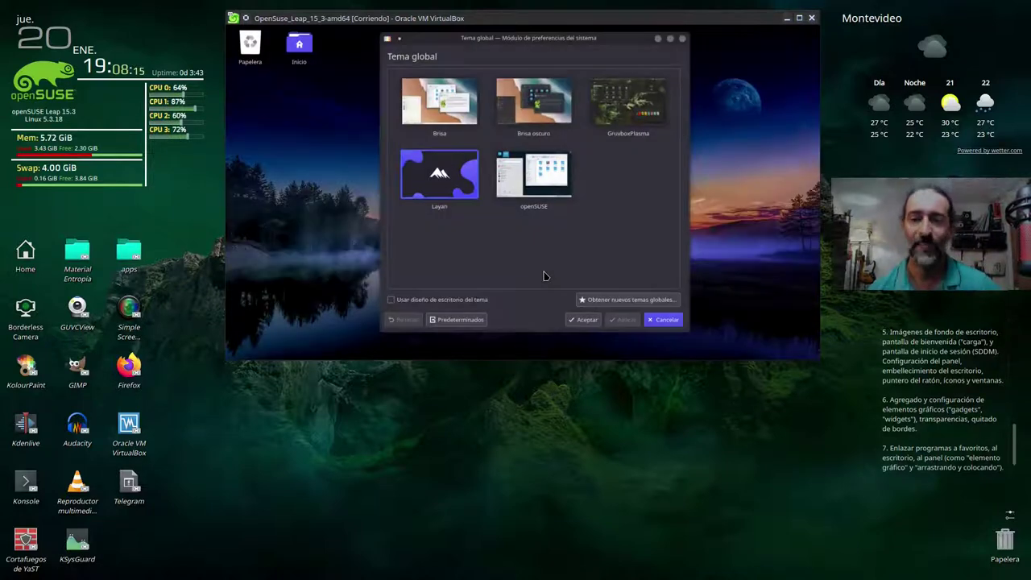
Inspect the Layan look in the application launcher and Dolphin, closing Dolphin and the Tema global window
left_click(314, 201)
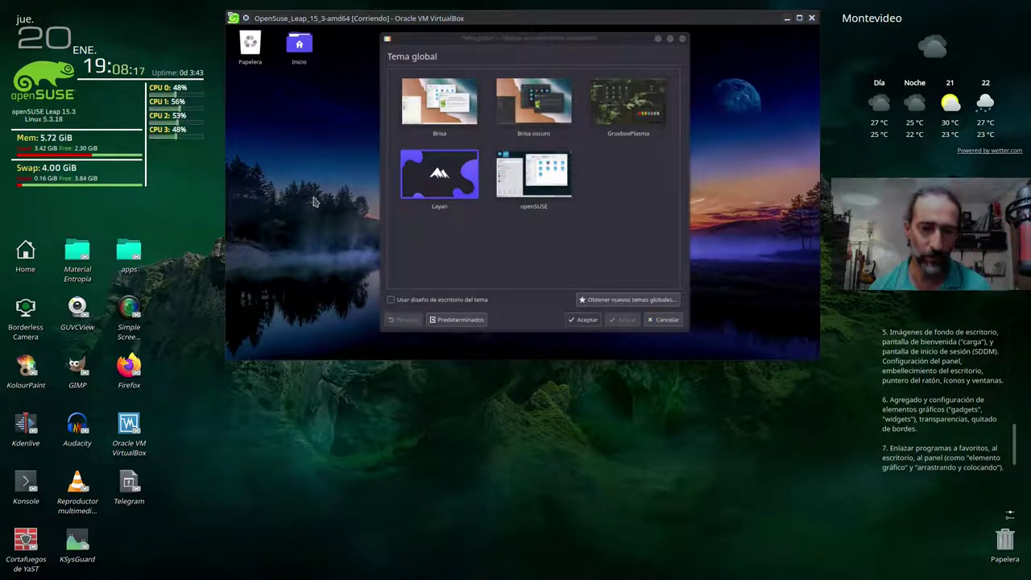
key("super")
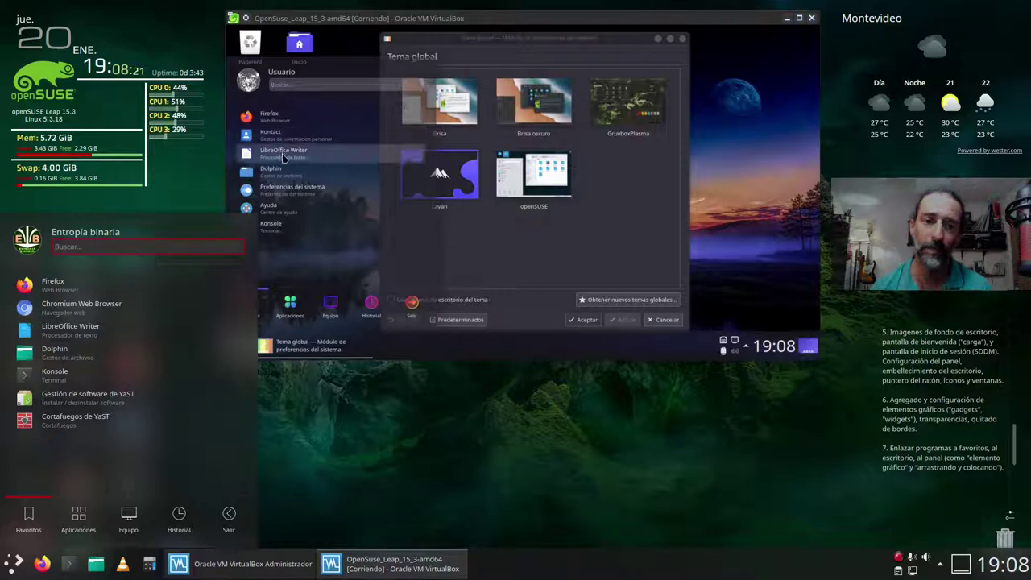
key("Escape")
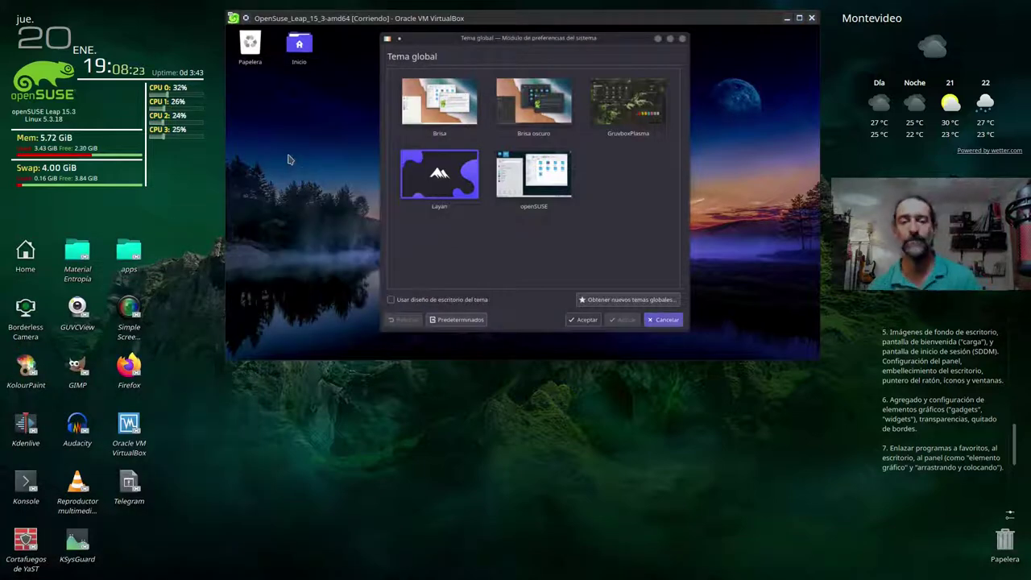
key("super+e")
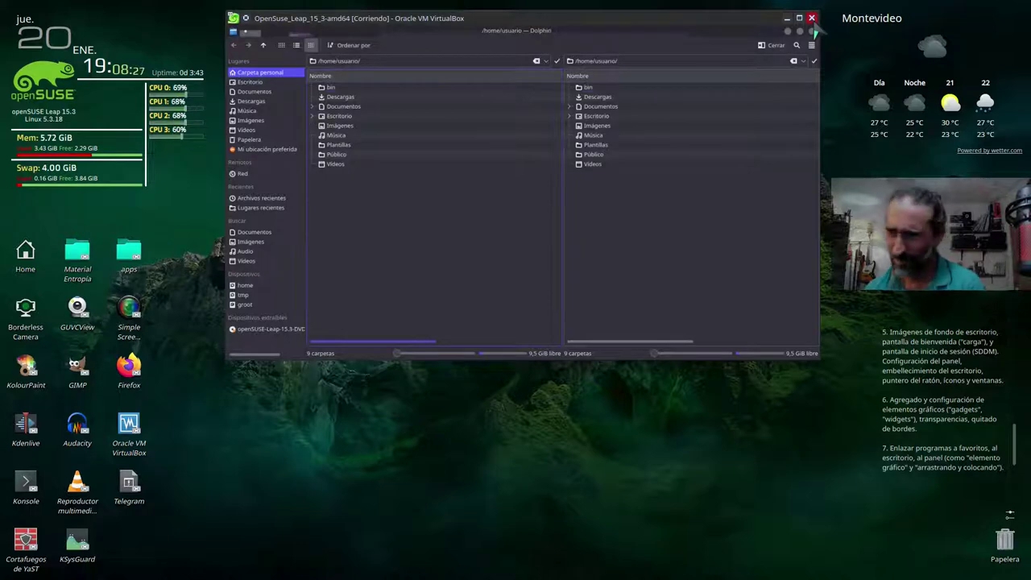
left_click(812, 31)
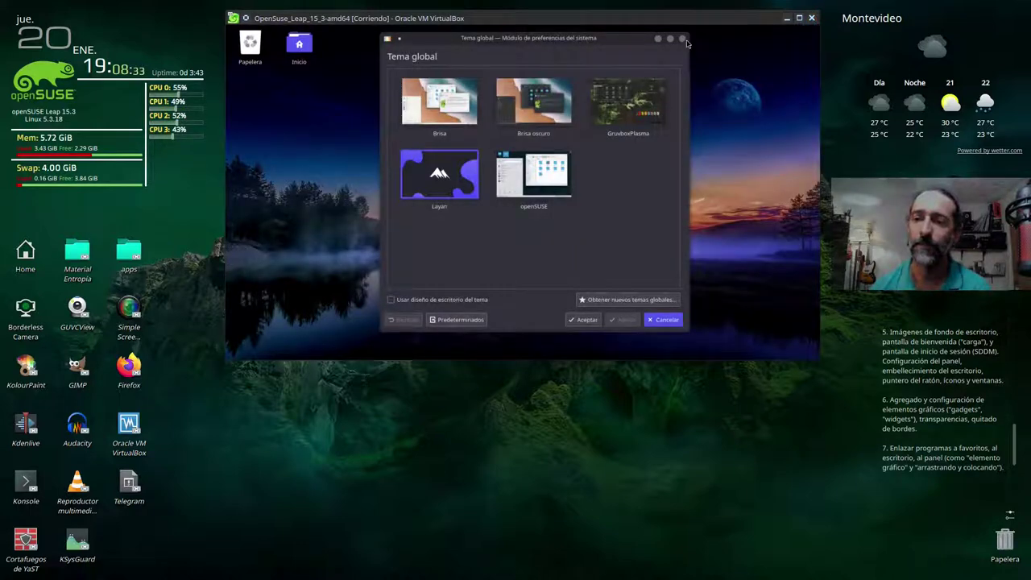
left_click(682, 39)
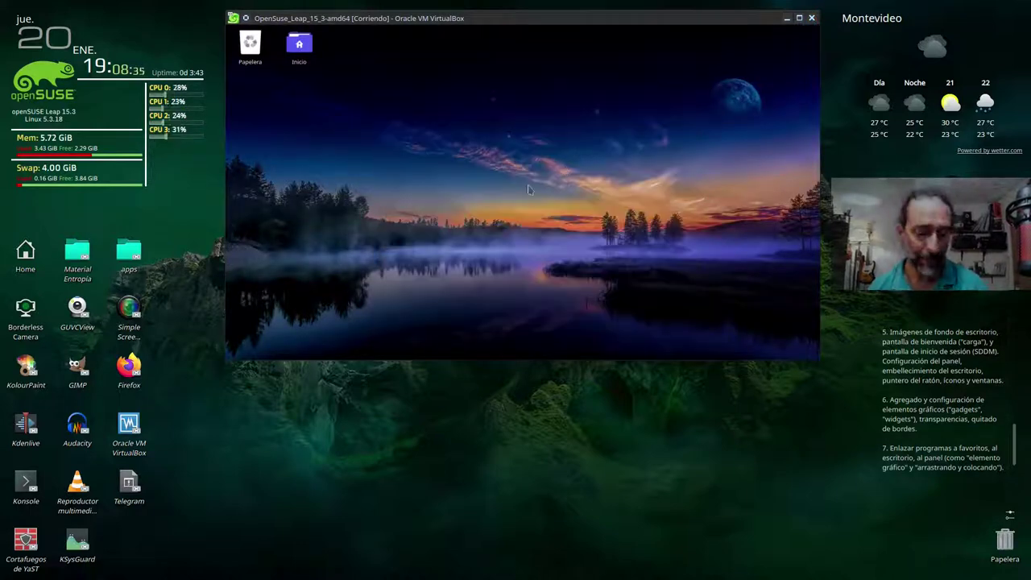
Search the application launcher for "ratón" and open the Cursores settings module
key("super")
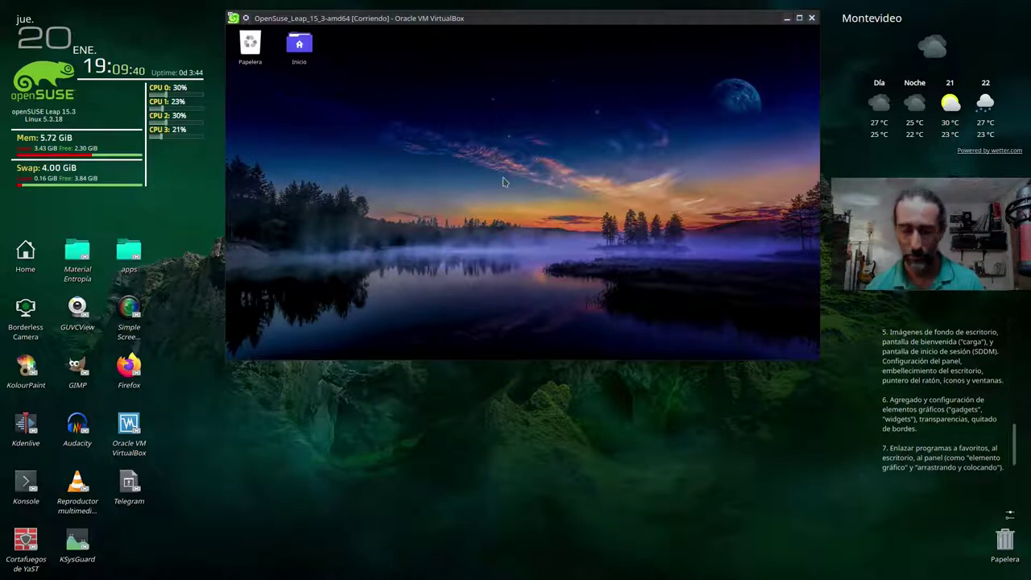
key("super")
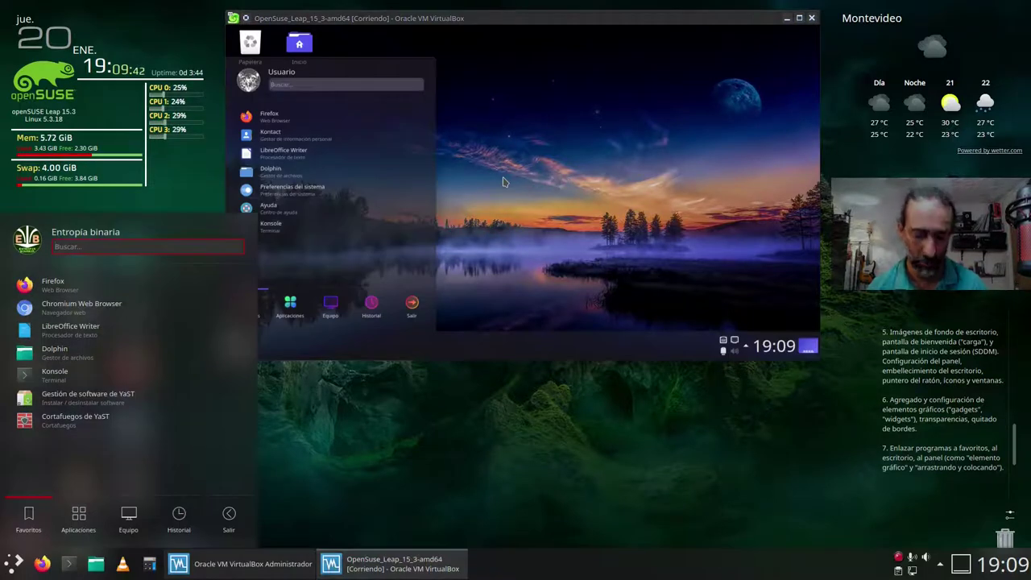
left_click(372, 84)
type("raton")
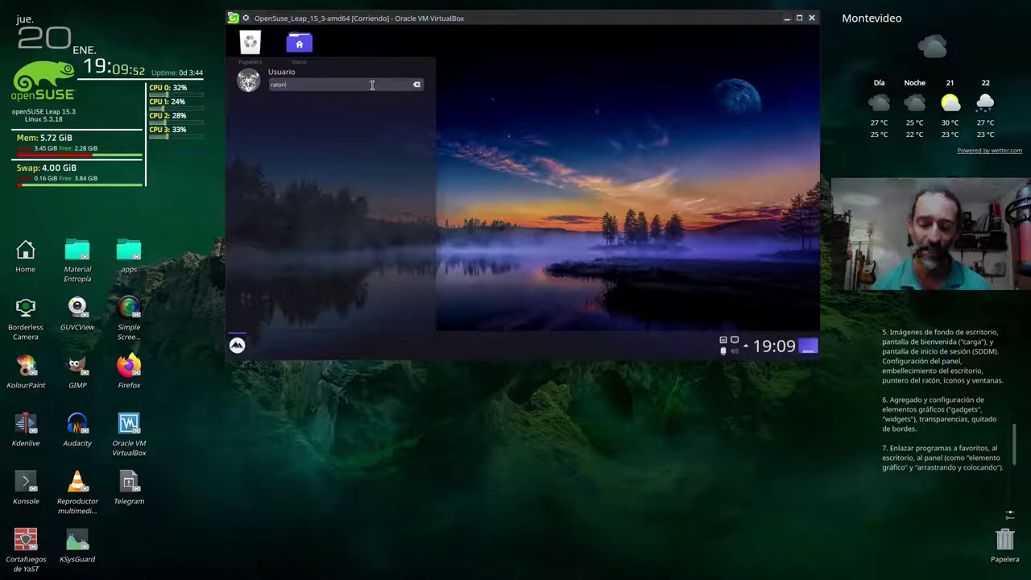
key("BackSpace")
key("BackSpace")
type("ó")
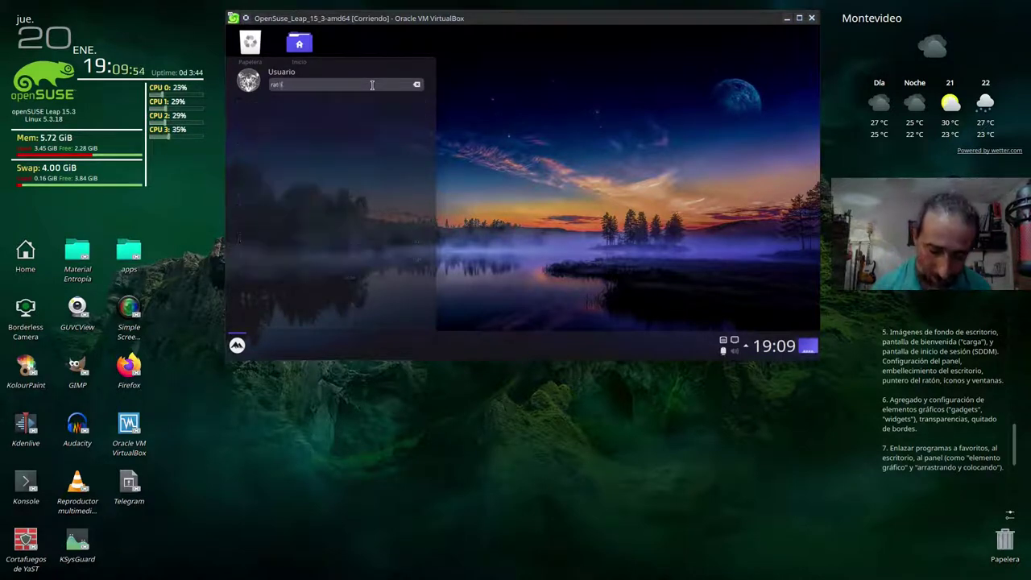
type("n")
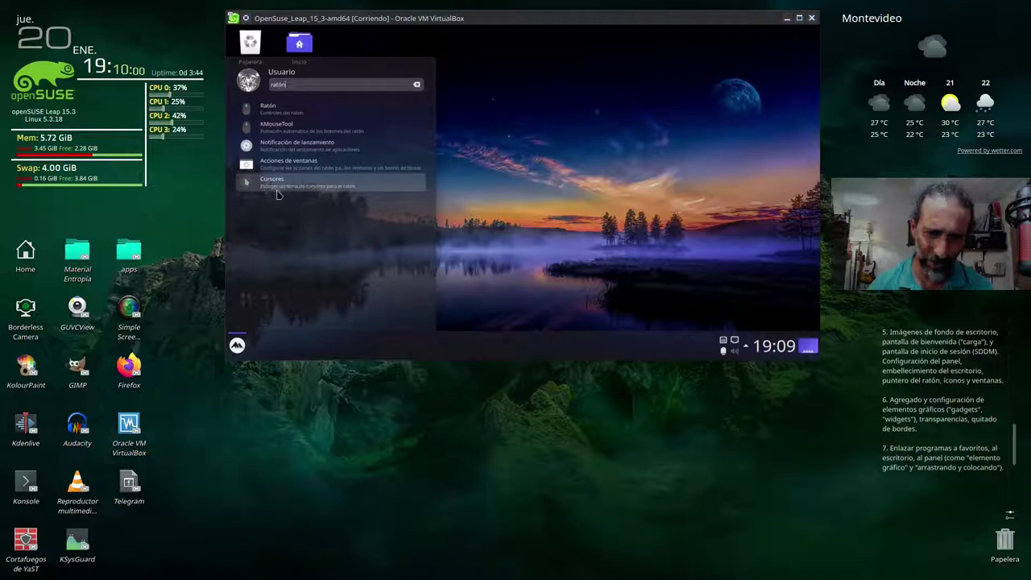
left_click(322, 192)
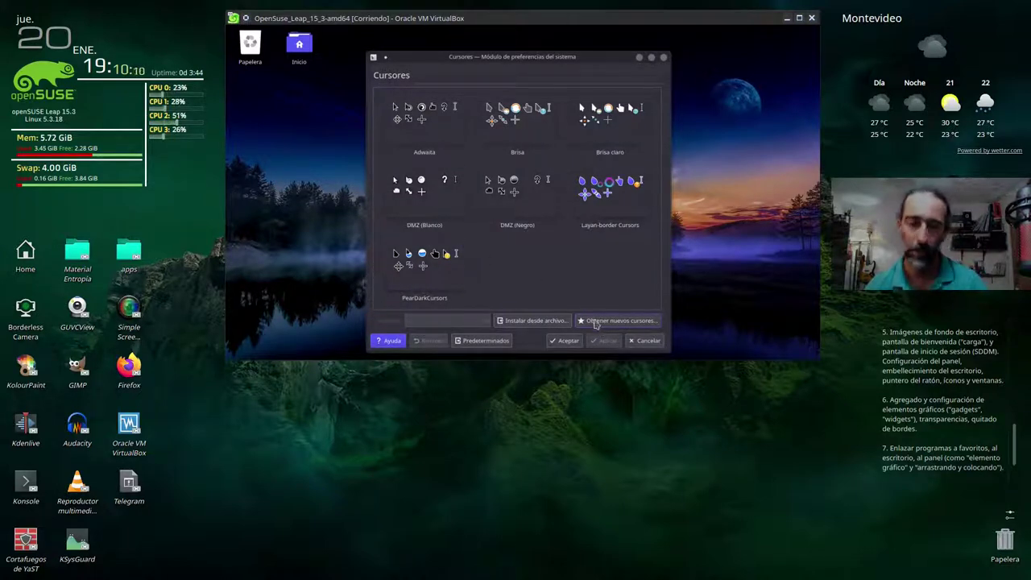
Select Layan-border Cursors as the mouse pointer theme and accept the change
mouse_move(602, 200)
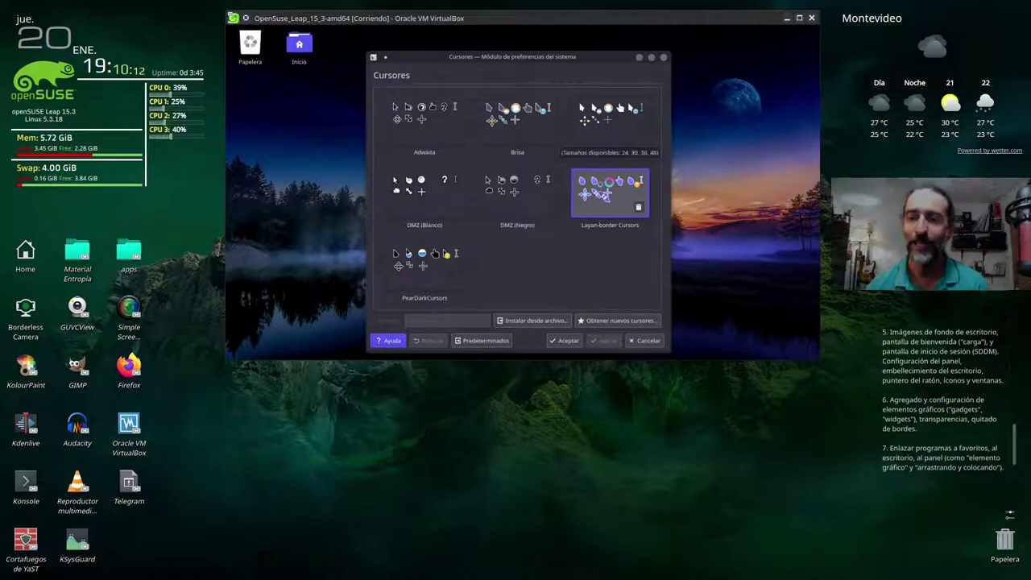
left_click(602, 199)
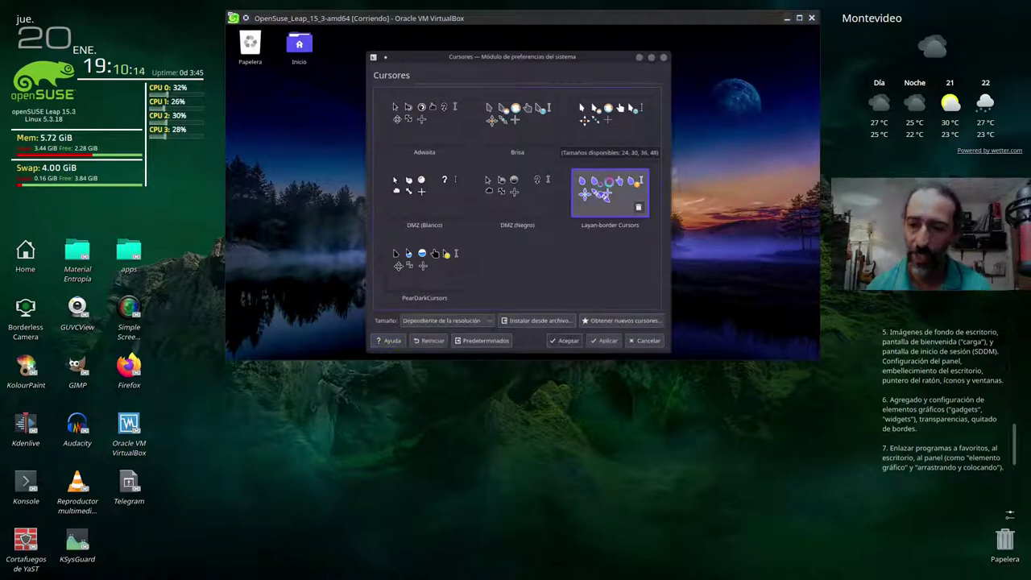
left_click(568, 340)
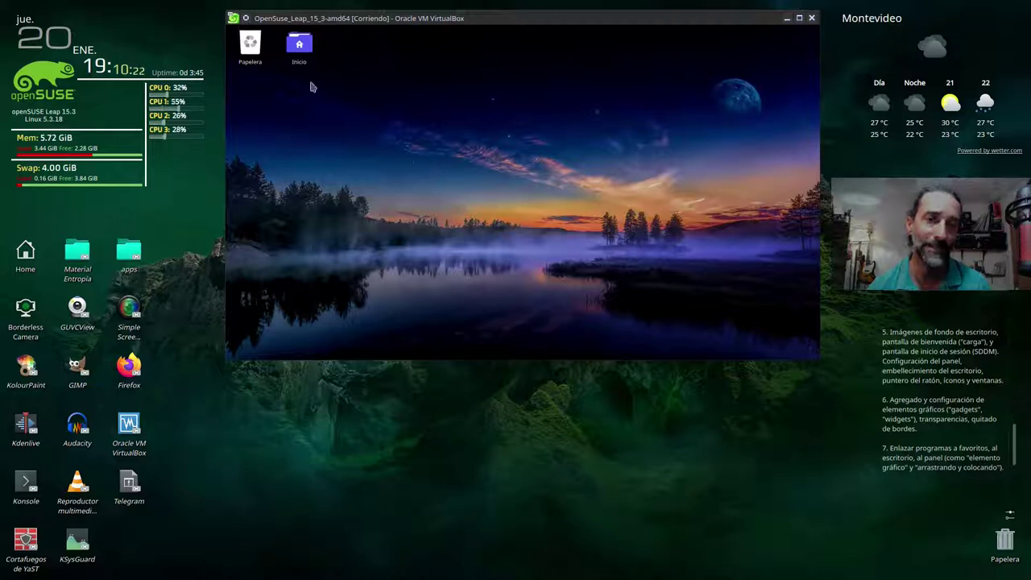
Check the new pointer over the application launcher, its Salir section and the Papelera folder, closing each of them
key("super")
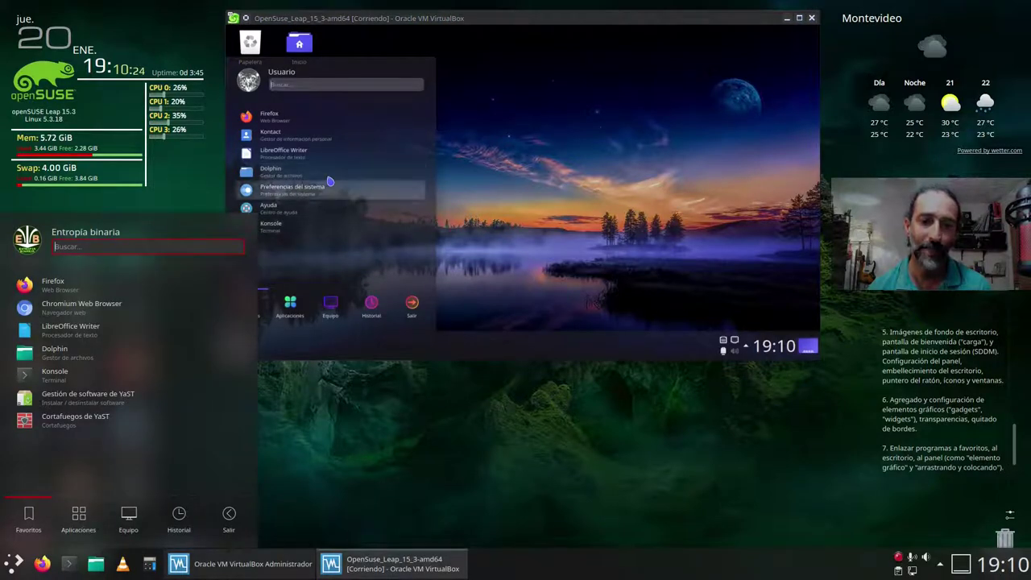
left_click(555, 222)
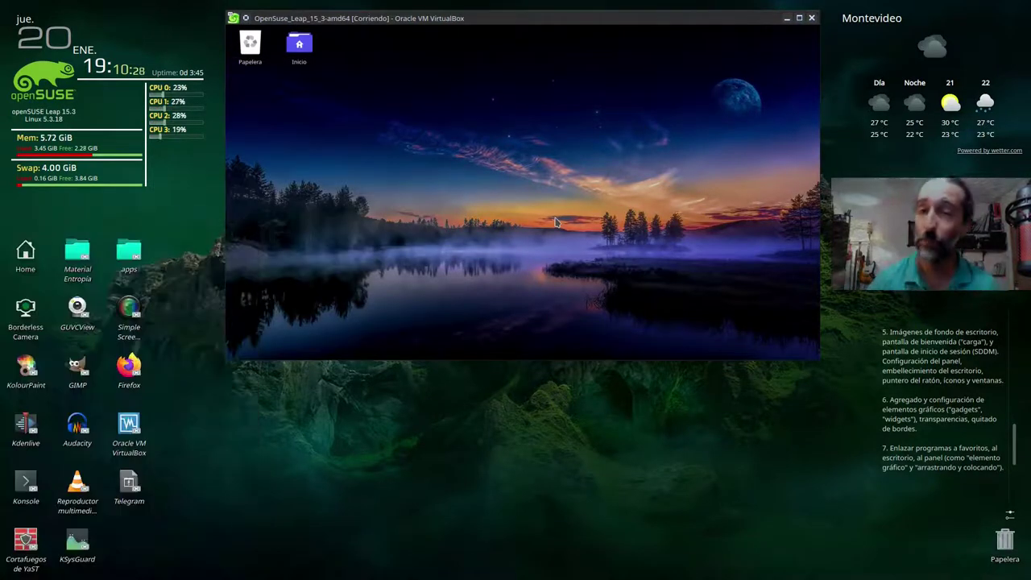
key("super")
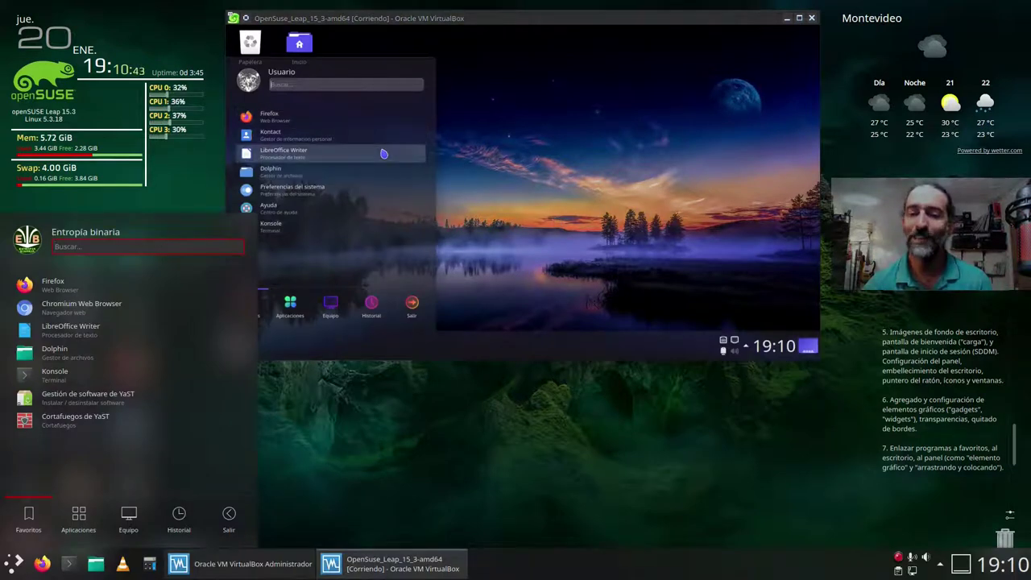
mouse_move(407, 313)
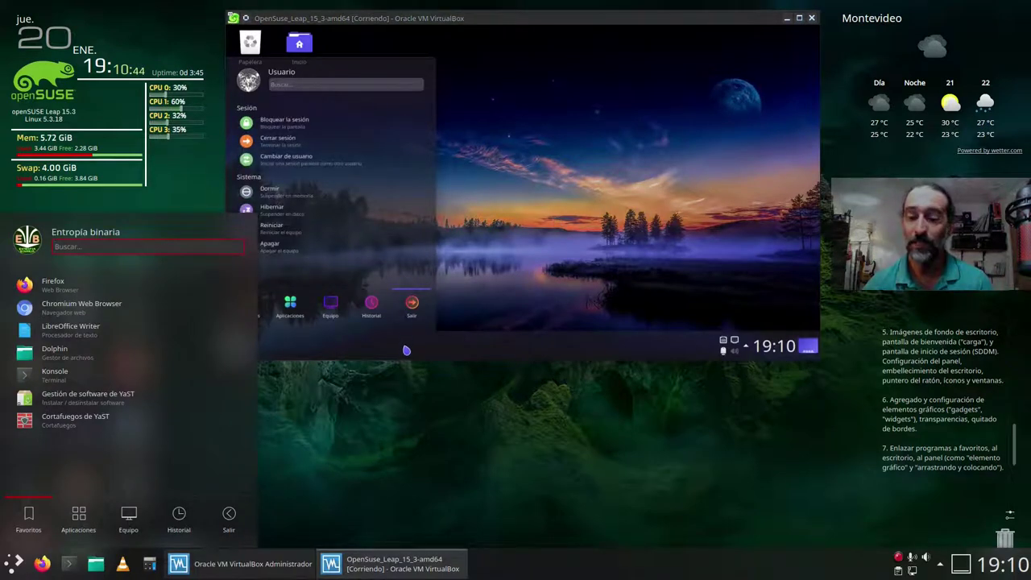
left_click(640, 352)
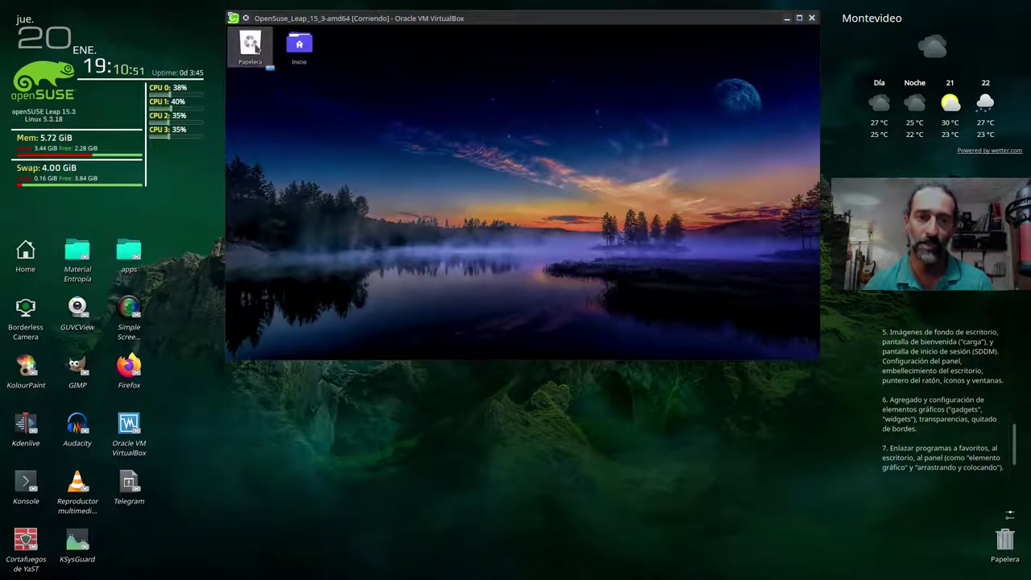
left_click(257, 47)
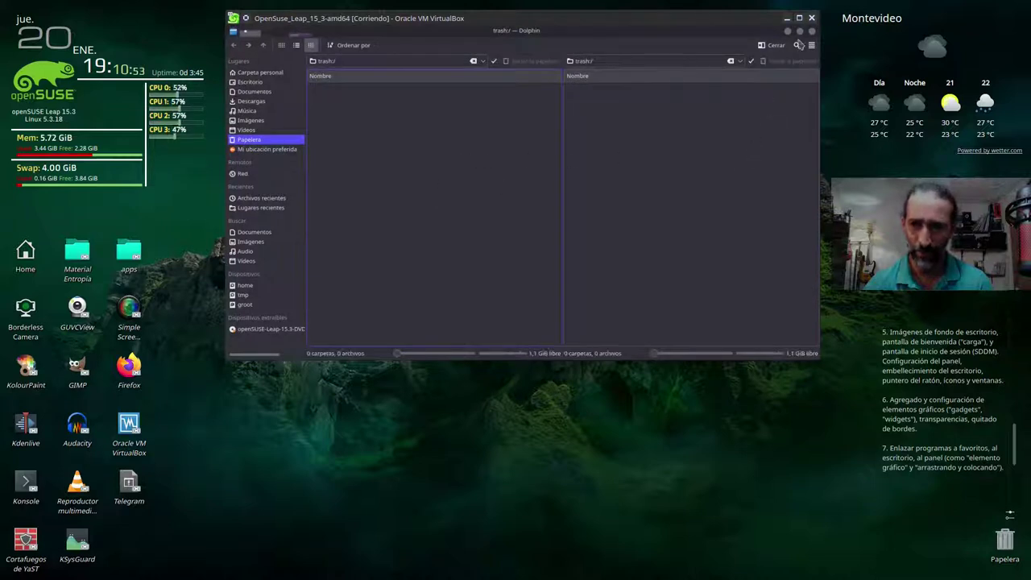
left_click(811, 31)
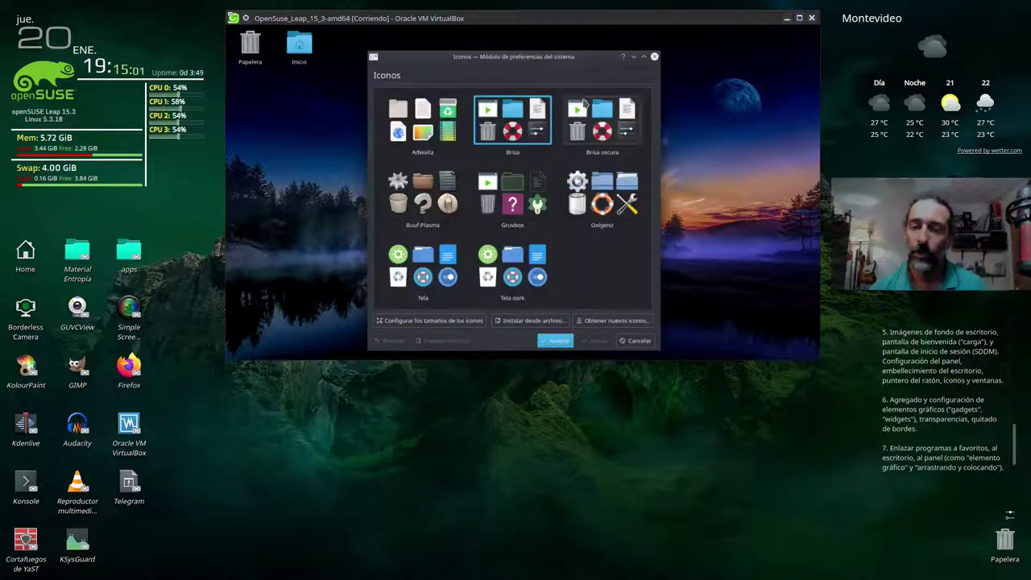
Reposition the Iconos window slightly and apply the Gruvbox icon theme
left_click_drag(552, 63, 558, 53)
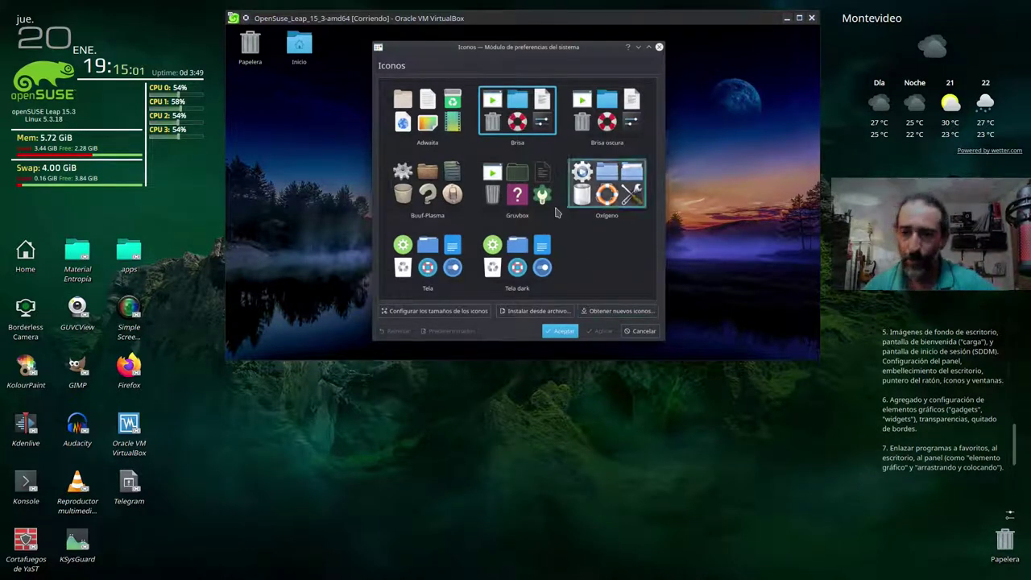
key("super")
left_click(518, 191)
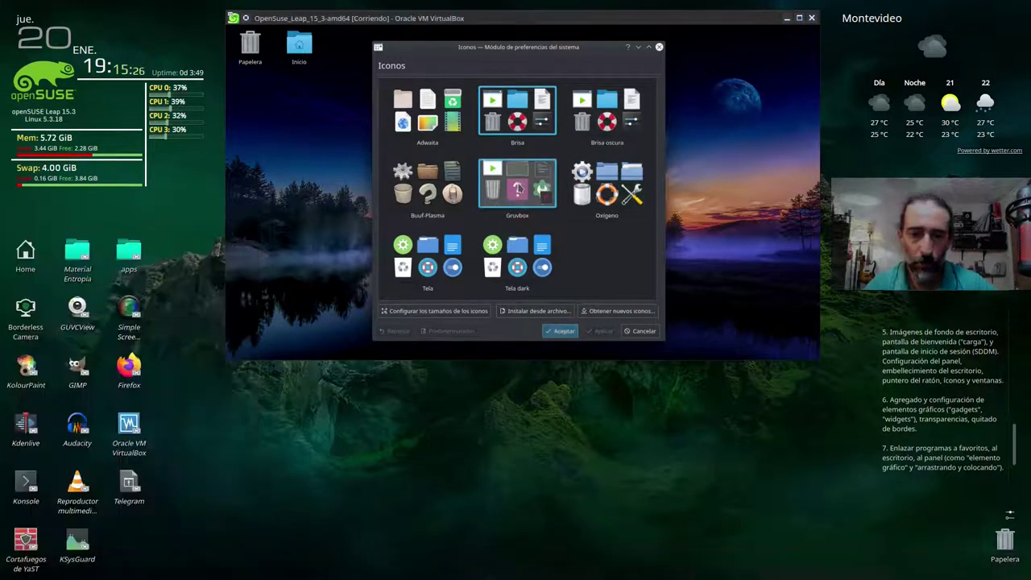
left_click(518, 191)
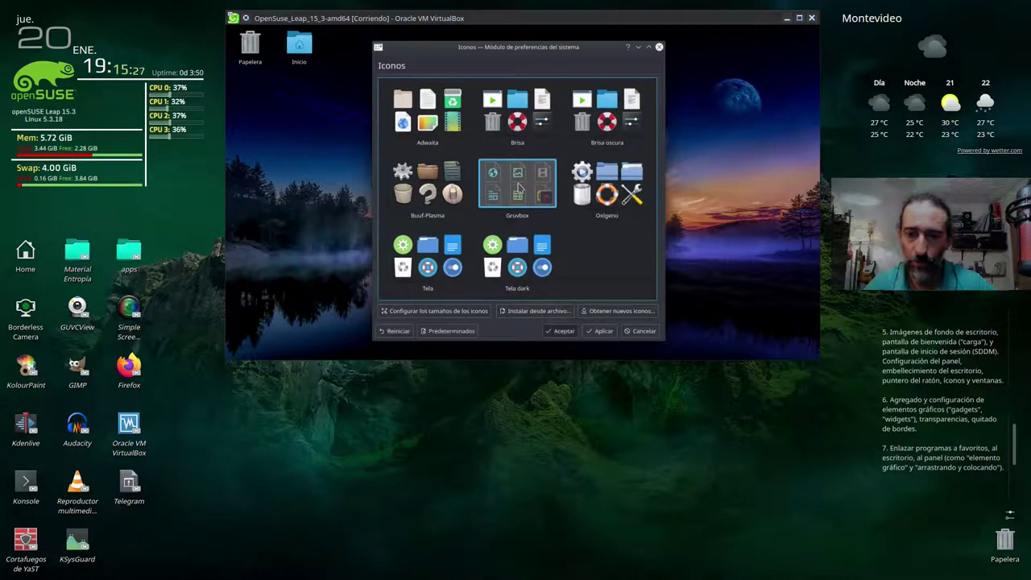
left_click(598, 332)
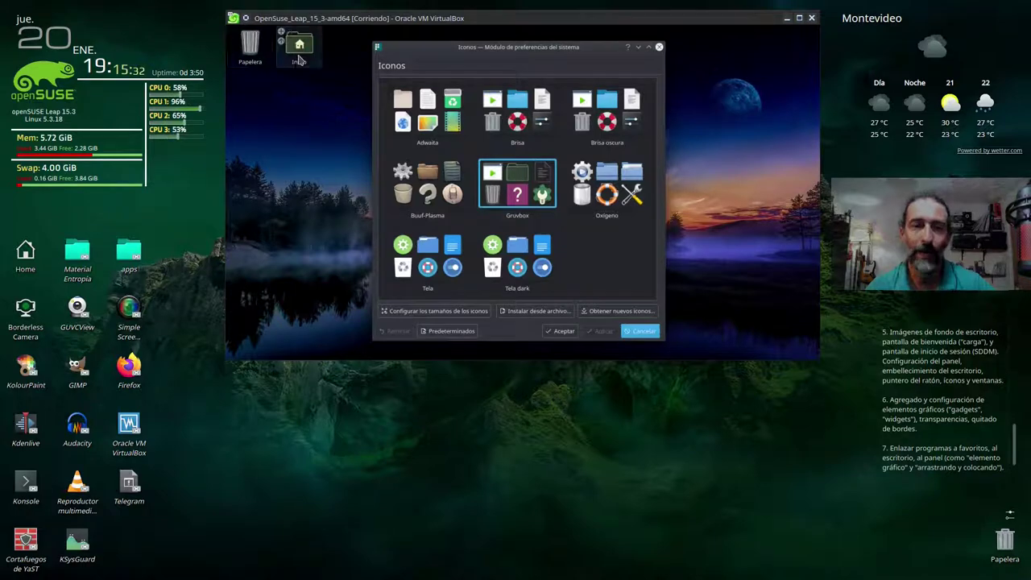
Examine the Gruvbox icons in the application launcher's Aplicaciones and Equipo sections and close the launcher
key("super")
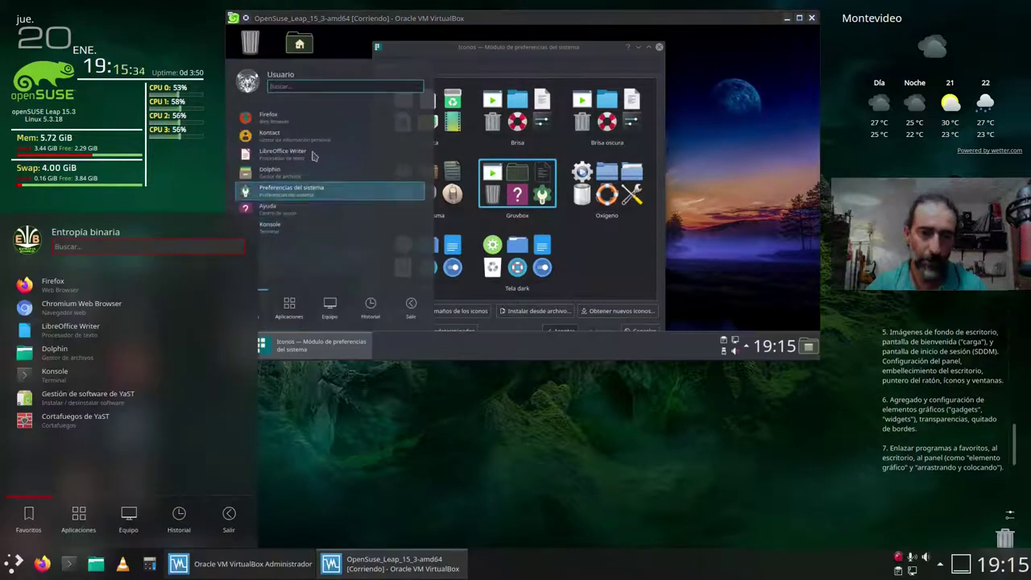
left_click(289, 304)
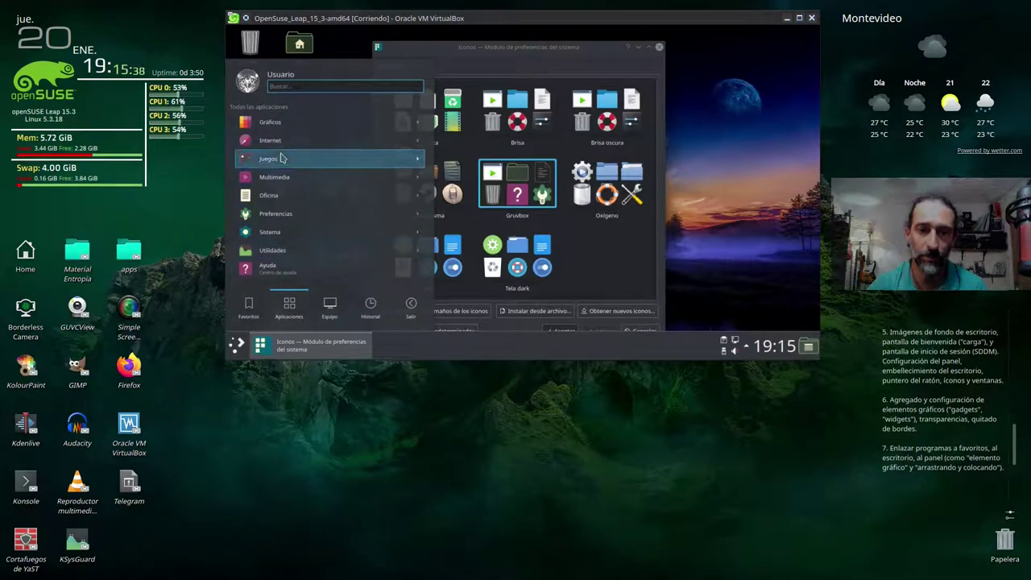
left_click(329, 304)
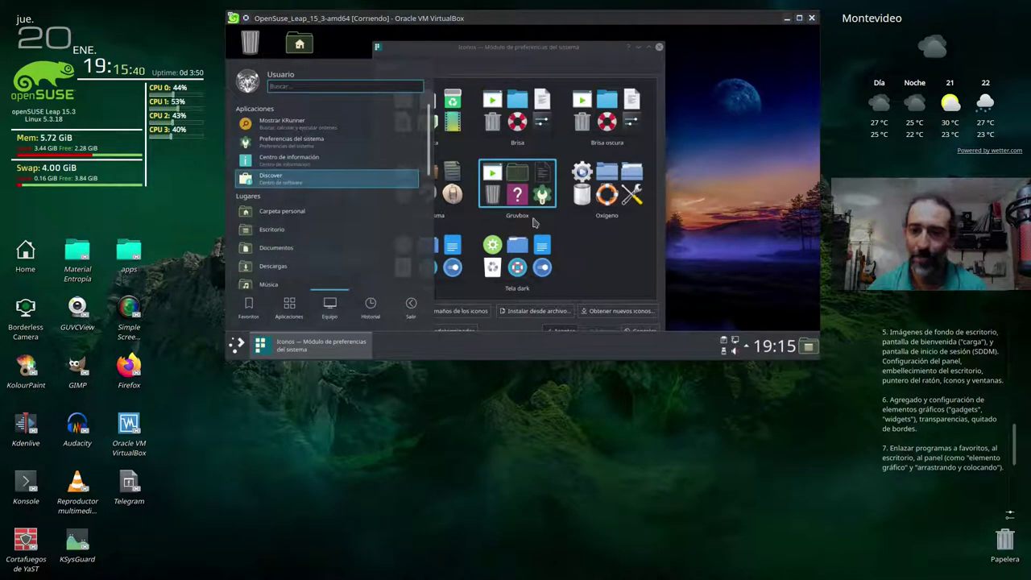
left_click(614, 264)
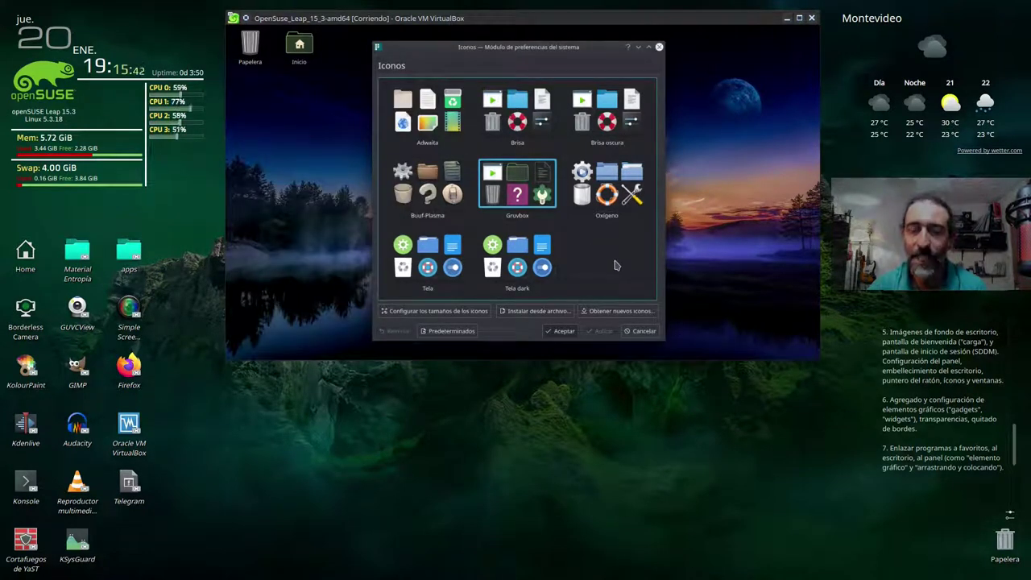
Apply the Tela dark icon theme and open the application launcher to check its icons
left_click(518, 264)
left_click(595, 330)
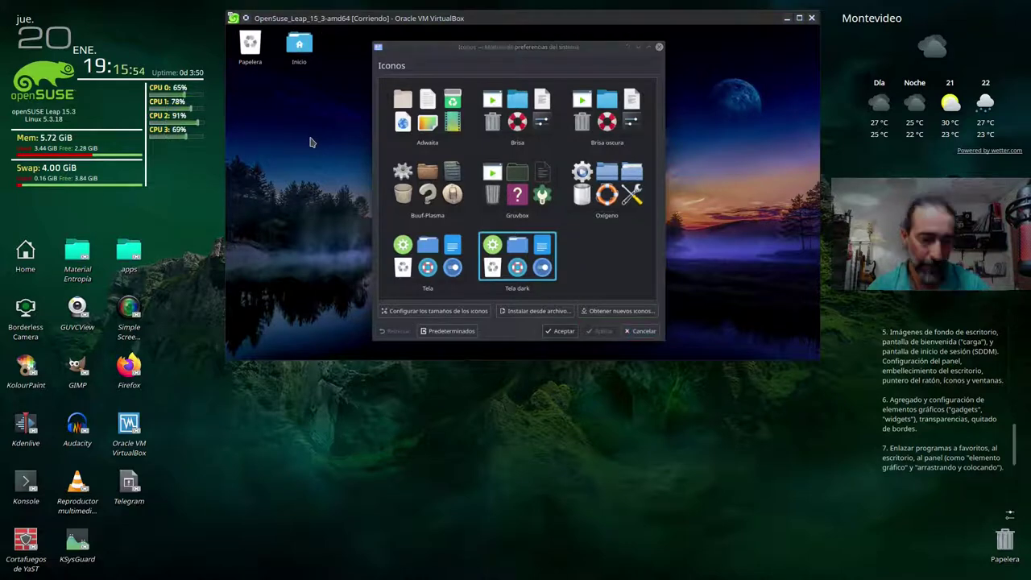
key("super")
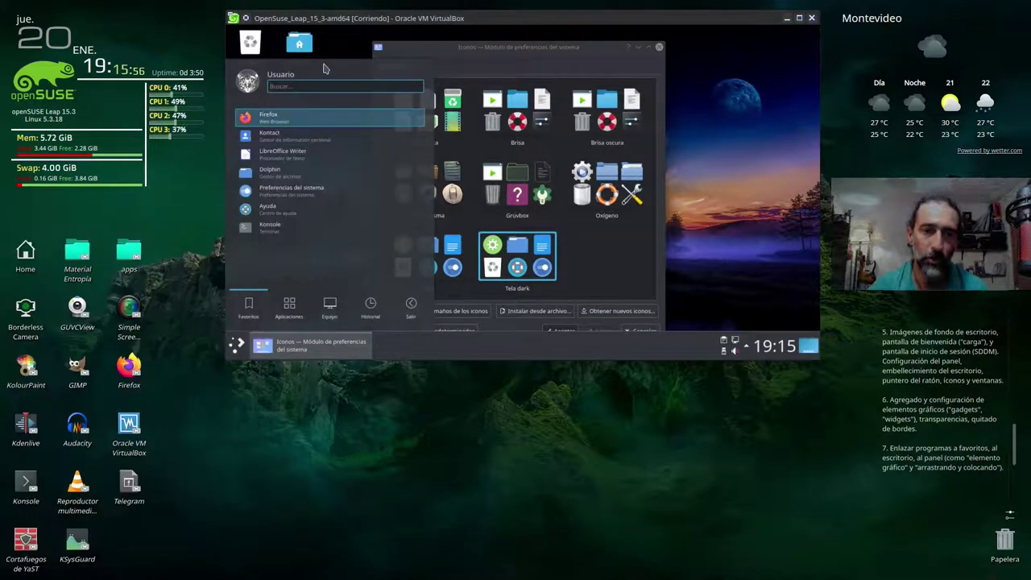
Check the Tela dark icons in the launcher's Aplicaciones and Equipo sections, and apply the Gruvbox icon theme again
left_click(292, 306)
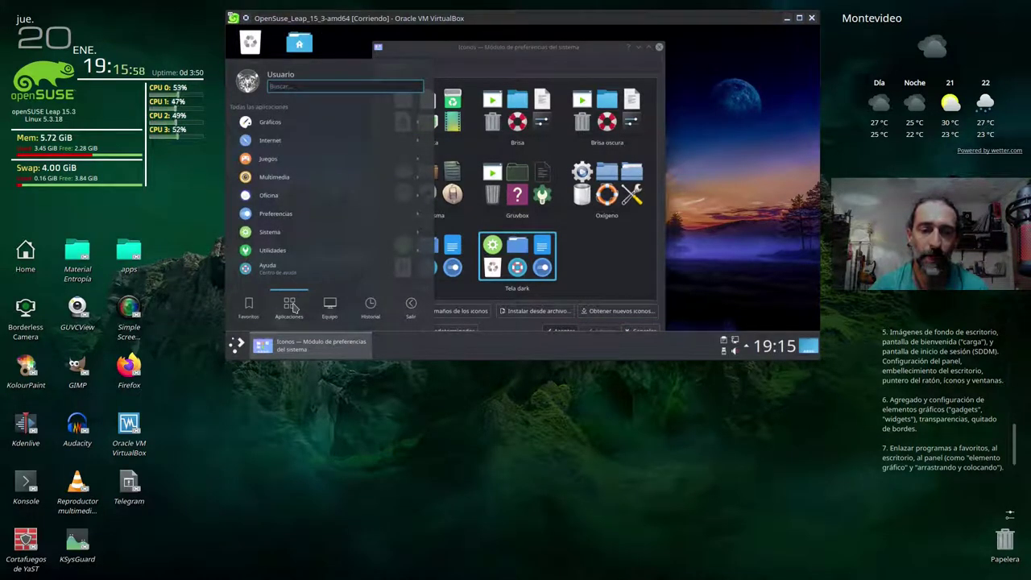
left_click(334, 303)
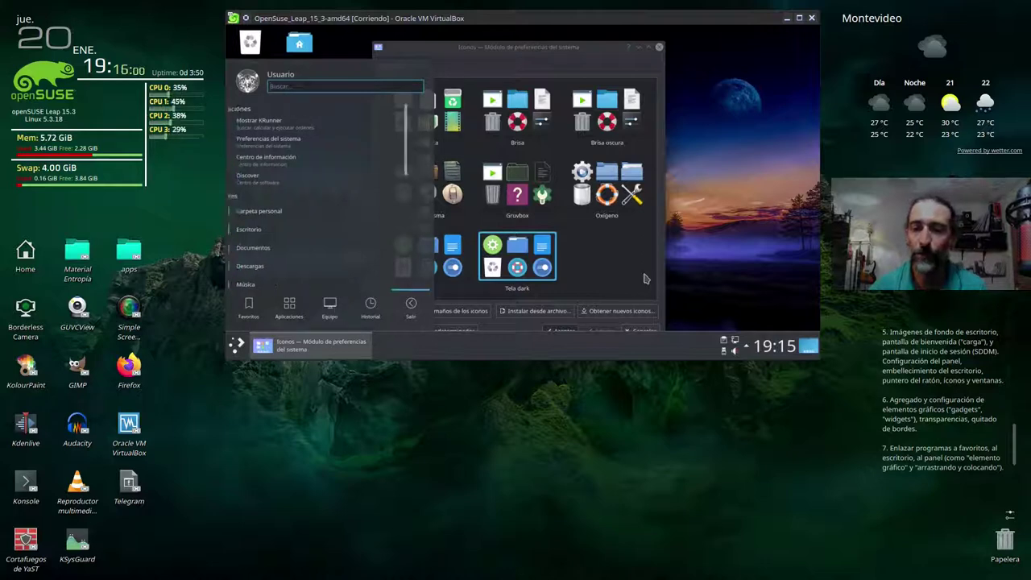
left_click(517, 185)
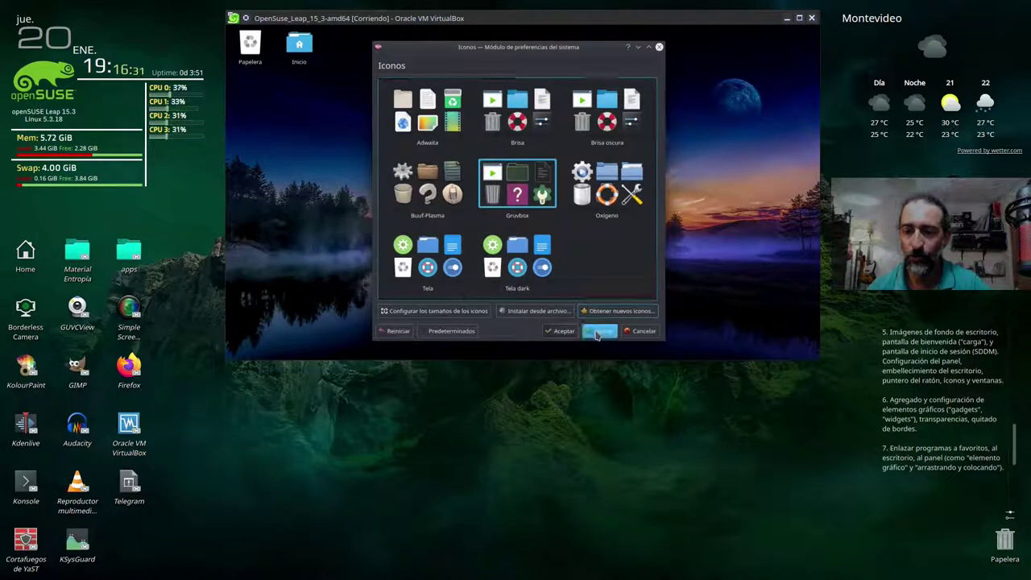
left_click(597, 333)
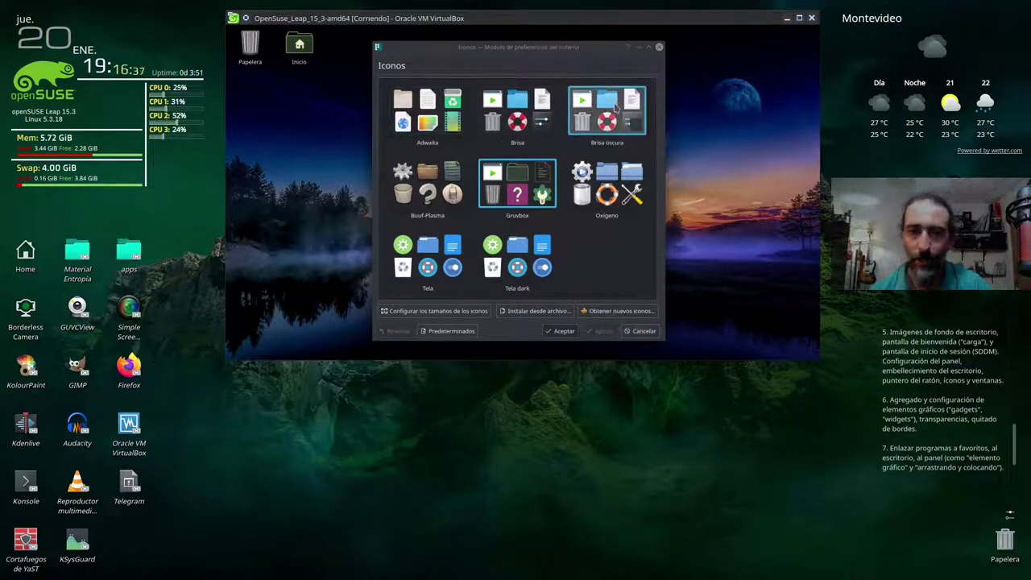
Examine the Gruvbox icons in the application launcher's Aplicaciones, Equipo, Historial and Salir sections
key("super")
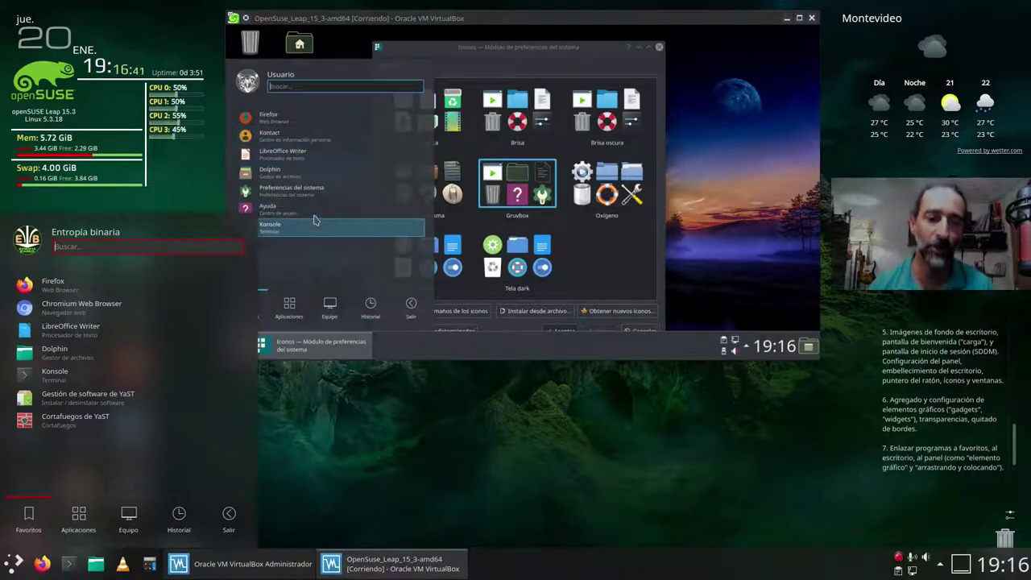
left_click(288, 308)
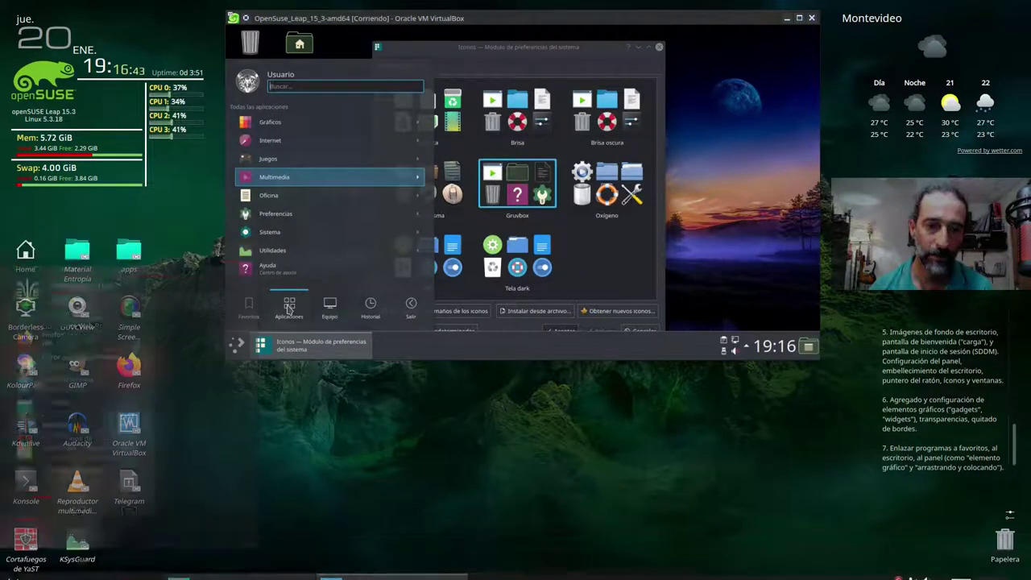
left_click(328, 310)
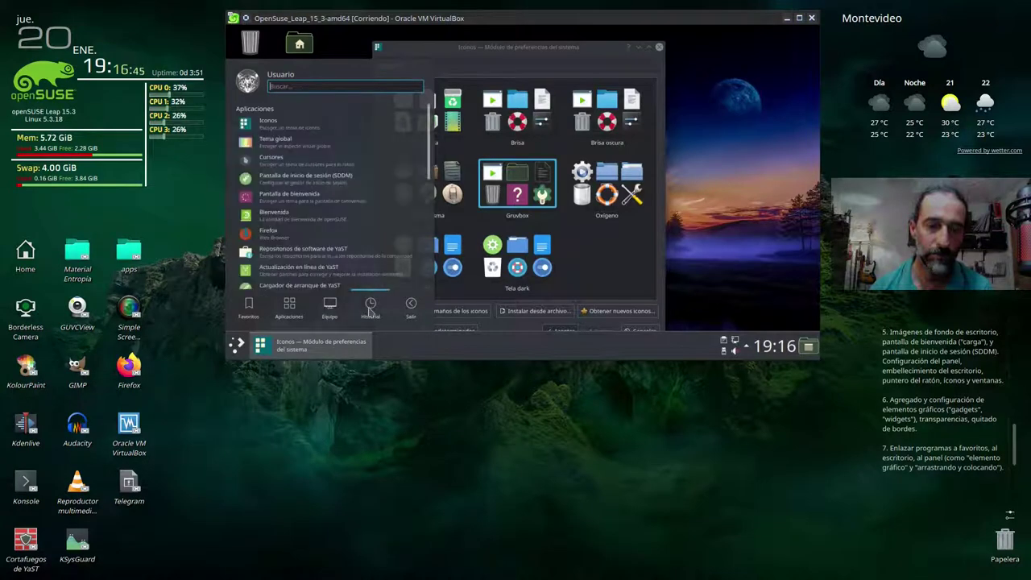
left_click(408, 310)
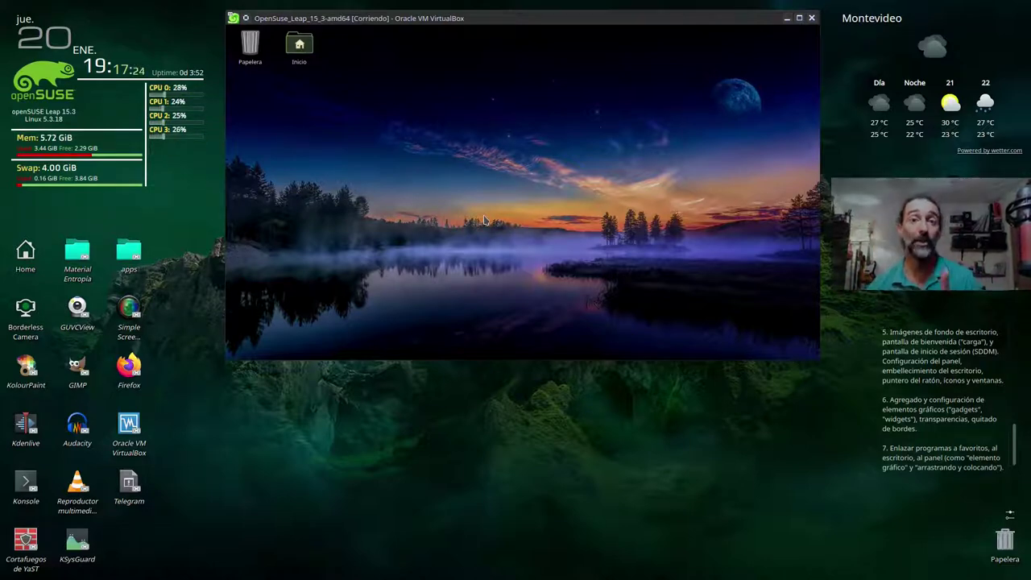
Search the application launcher for "ventana", open Decoración de ventanas and move its window higher on the desktop
key("super")
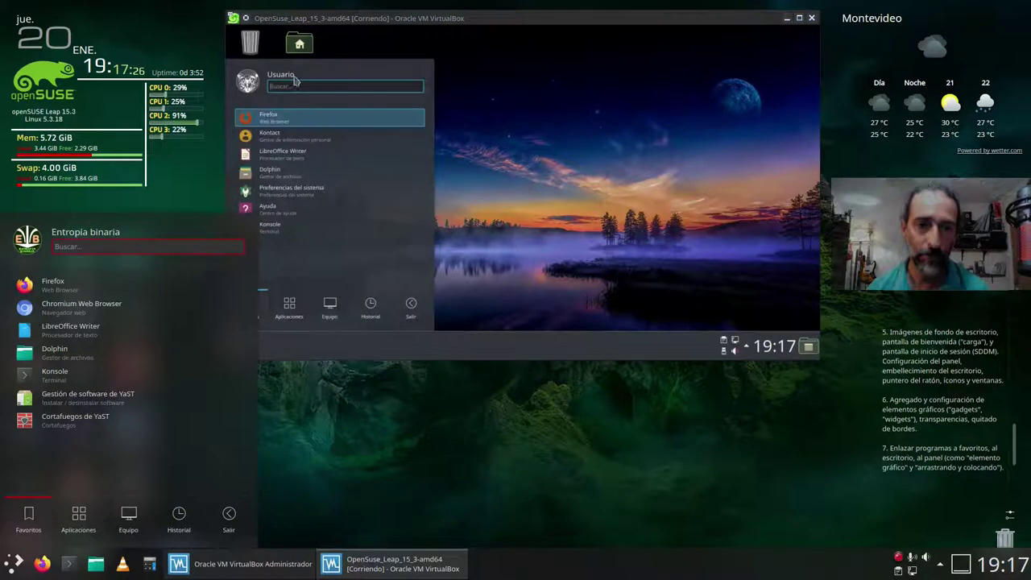
left_click(293, 87)
type("ventana")
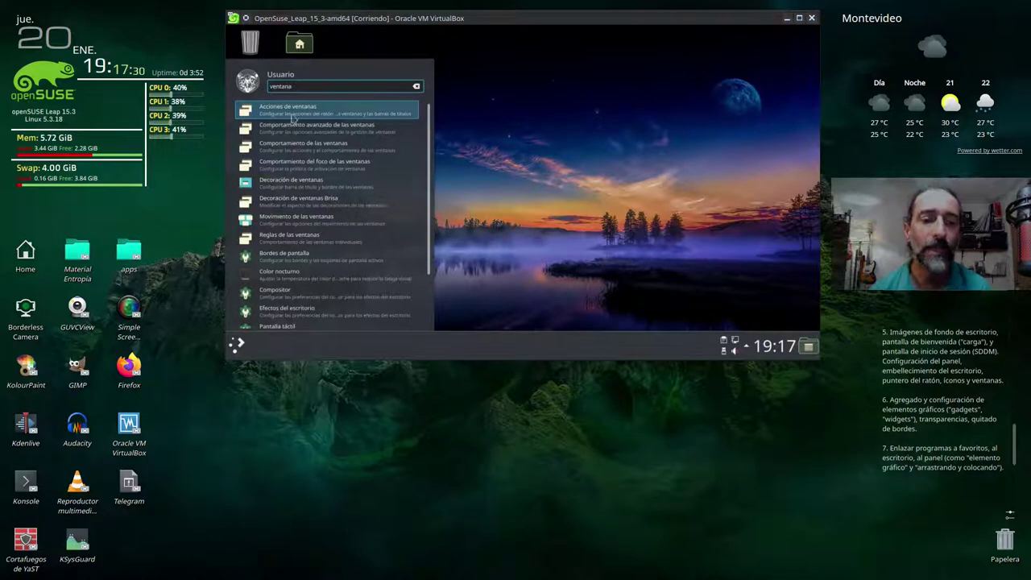
left_click(368, 188)
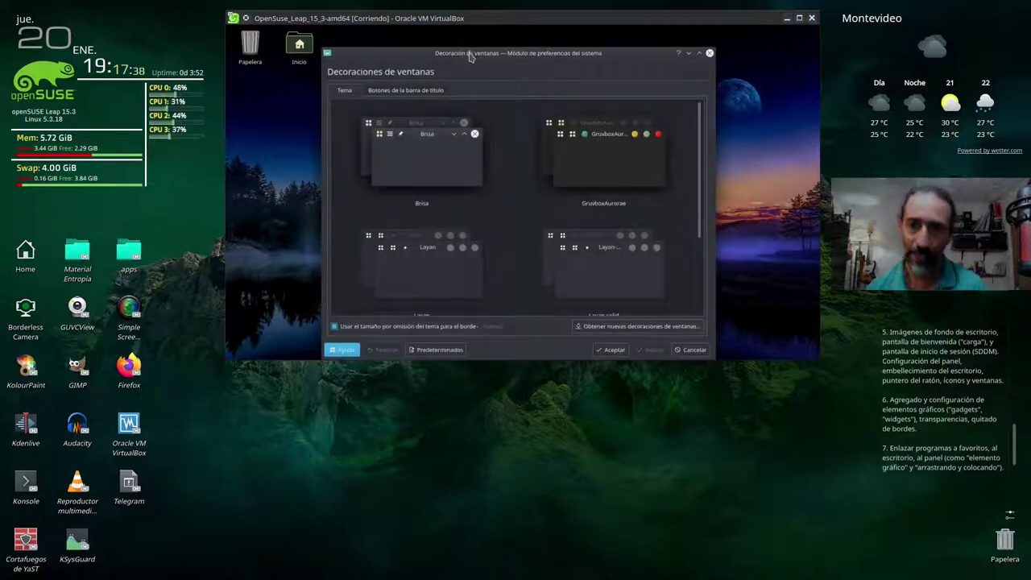
left_click_drag(468, 53, 457, 30)
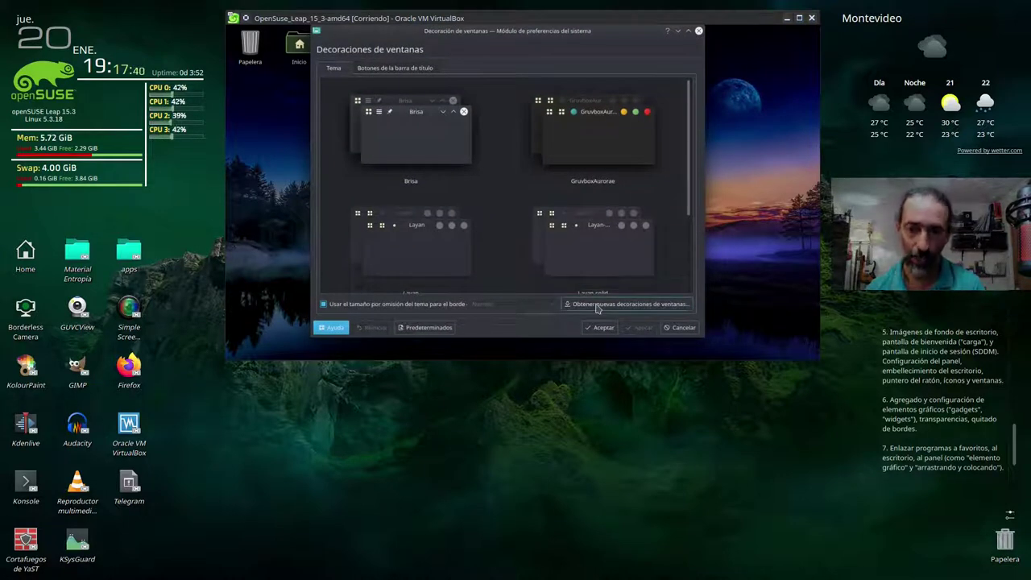
Open the installer for new window decorations, sort it by Más reciente and maximise its window
scroll(516, 175, "down", 2)
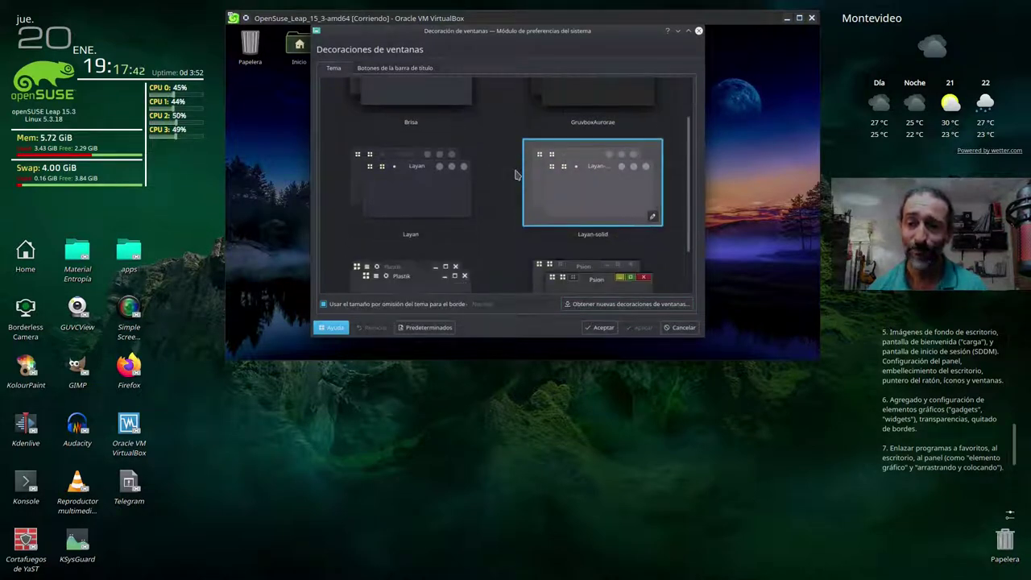
scroll(516, 174, "down", 2)
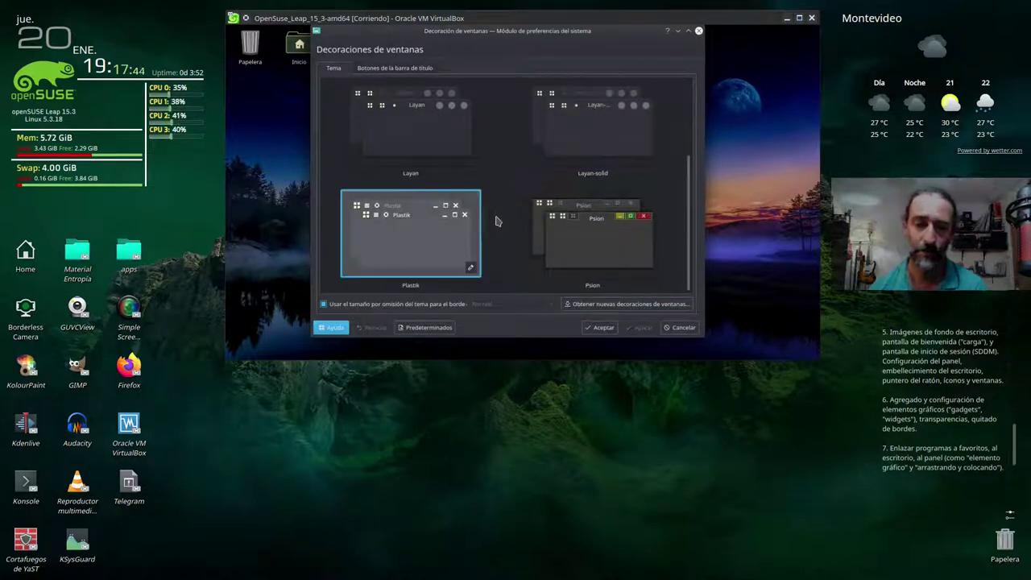
scroll(490, 193, "up", 1)
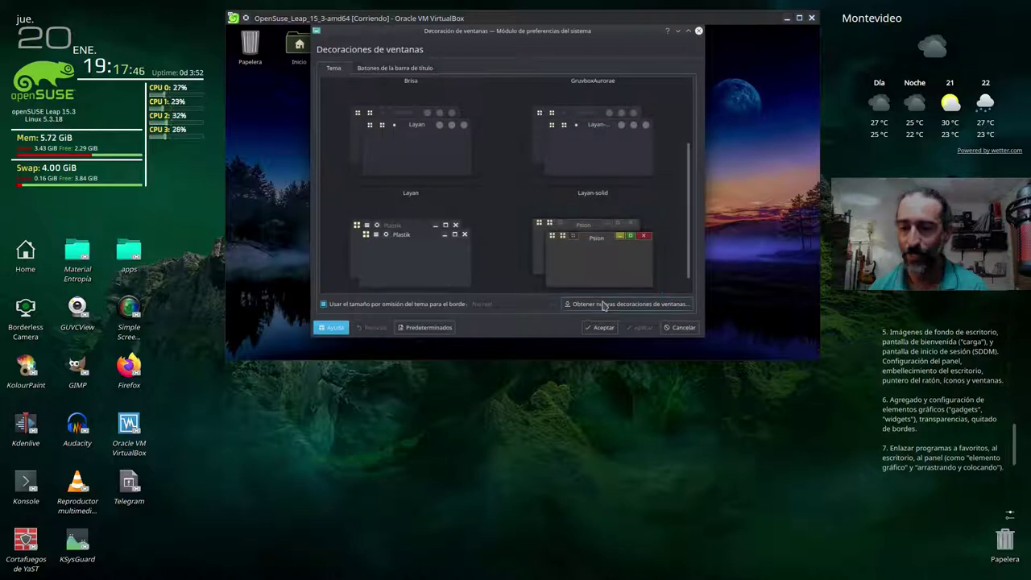
left_click(602, 304)
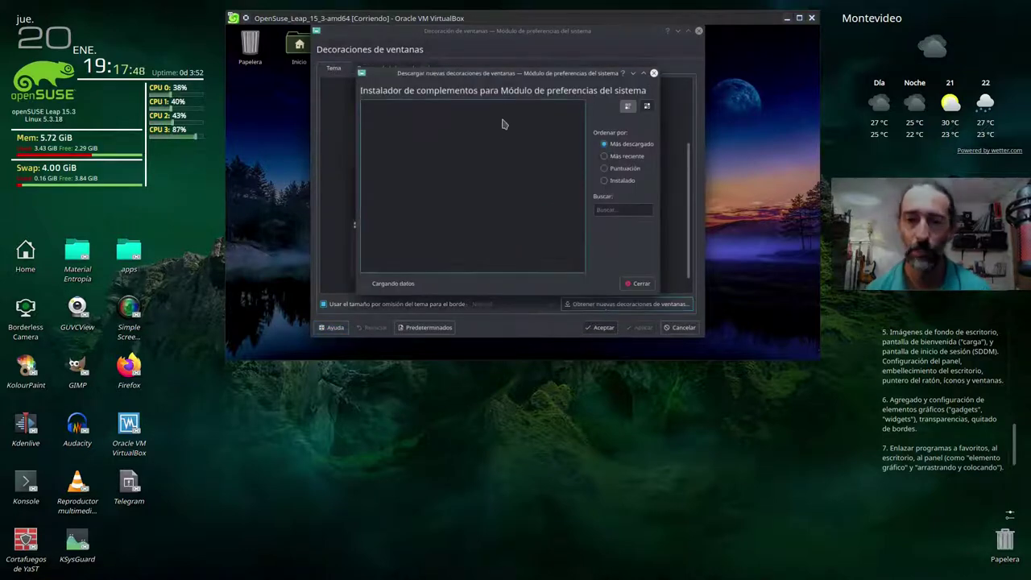
left_click(604, 156)
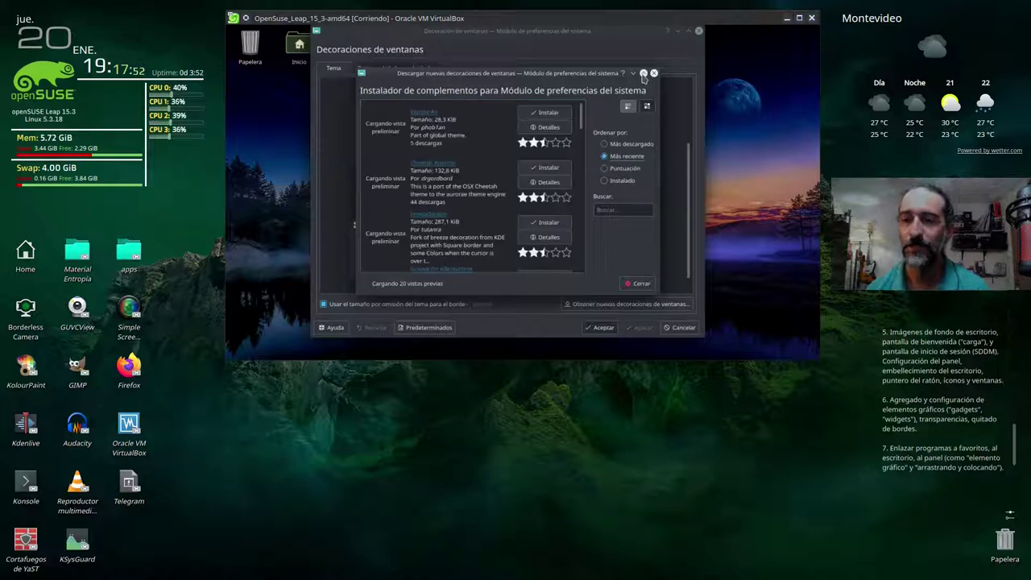
left_click(643, 73)
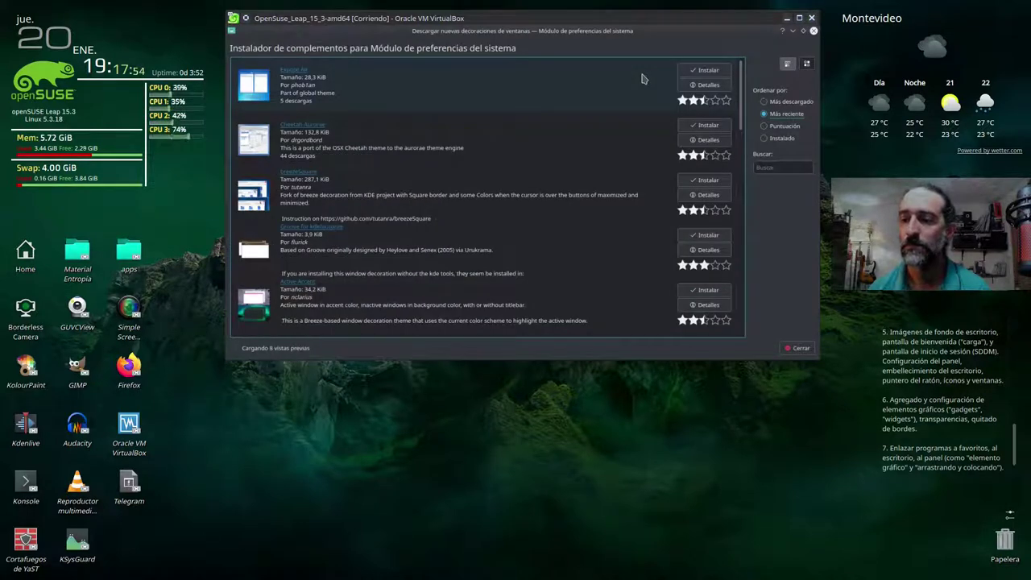
Sort the downloadable window decorations by Puntuación and show them as a grid of thumbnails
left_click(777, 128)
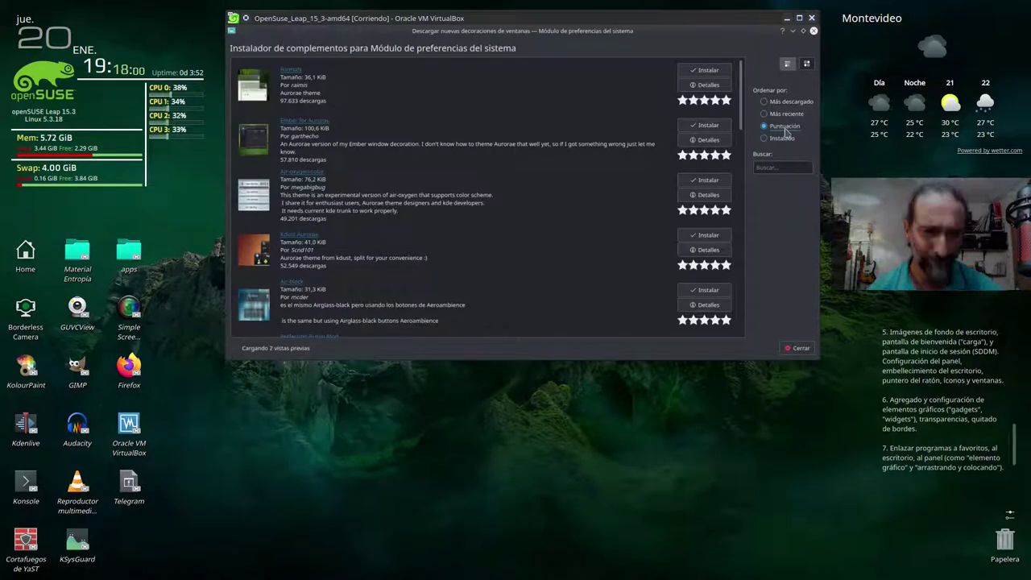
scroll(415, 161, "down", 5)
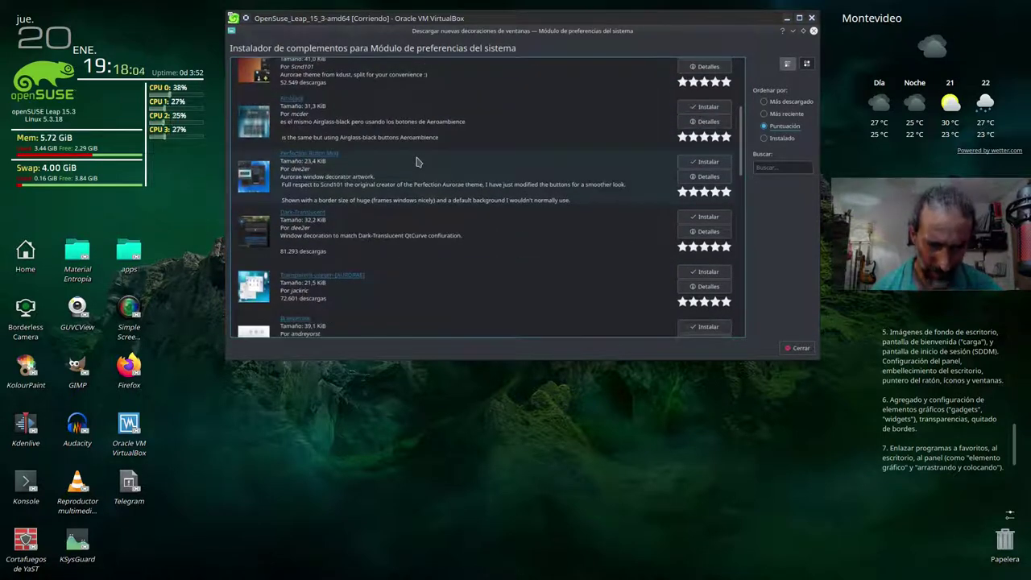
scroll(415, 161, "up", 4)
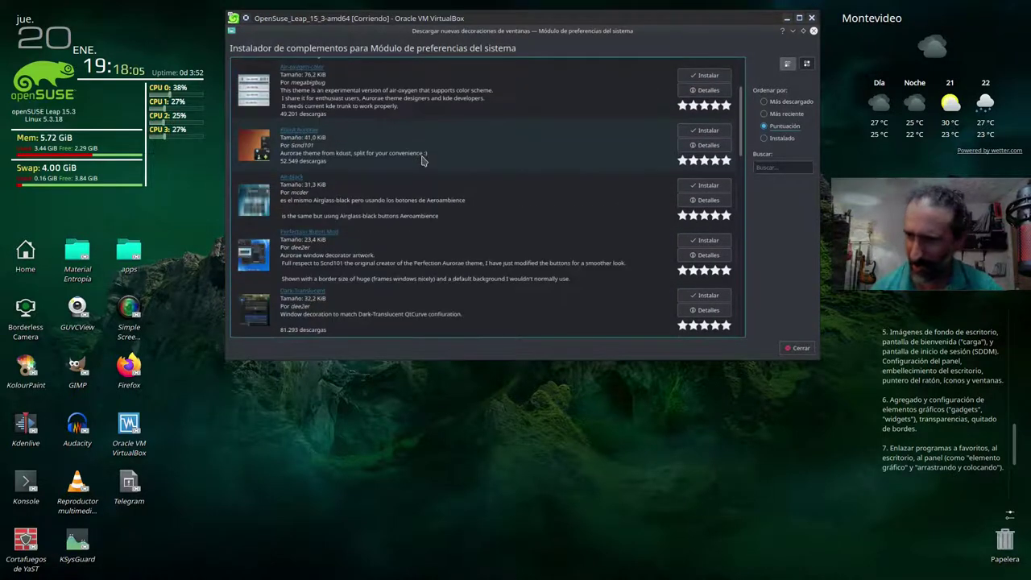
left_click(807, 65)
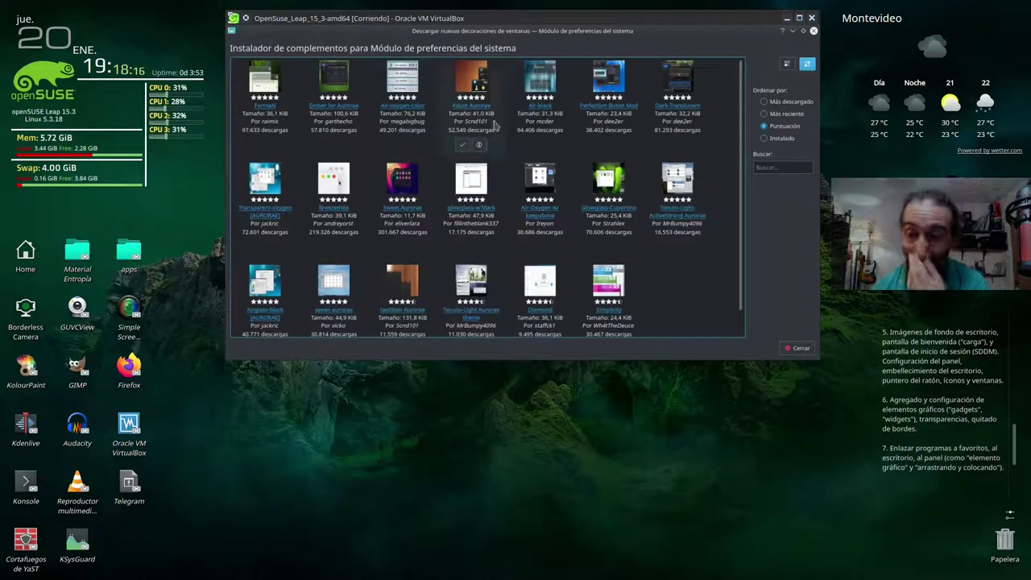
Install the Sweet Aurorae window decoration from its details page, browse the remaining decorations and close the installer
mouse_move(561, 116)
mouse_move(603, 173)
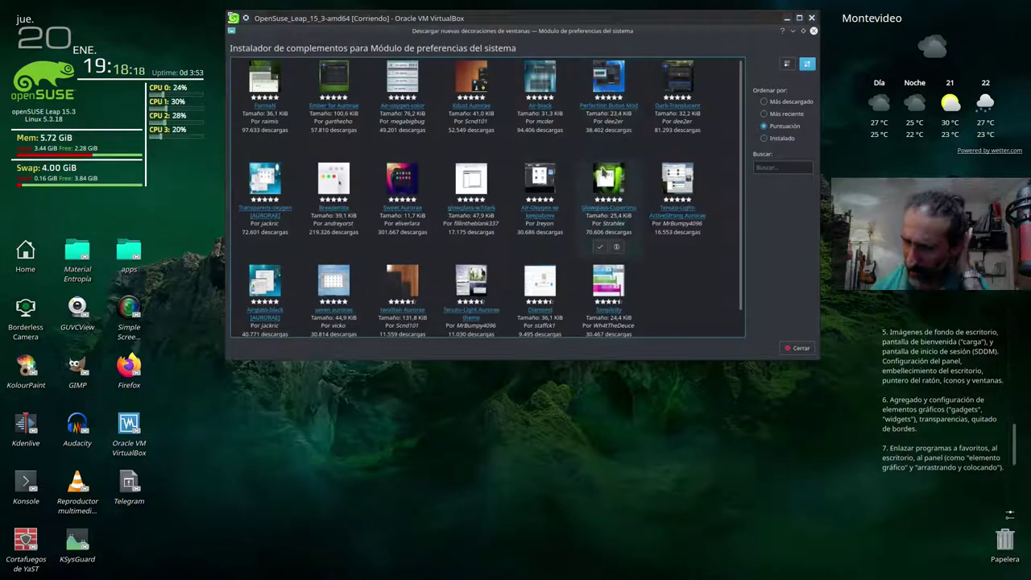
mouse_move(415, 175)
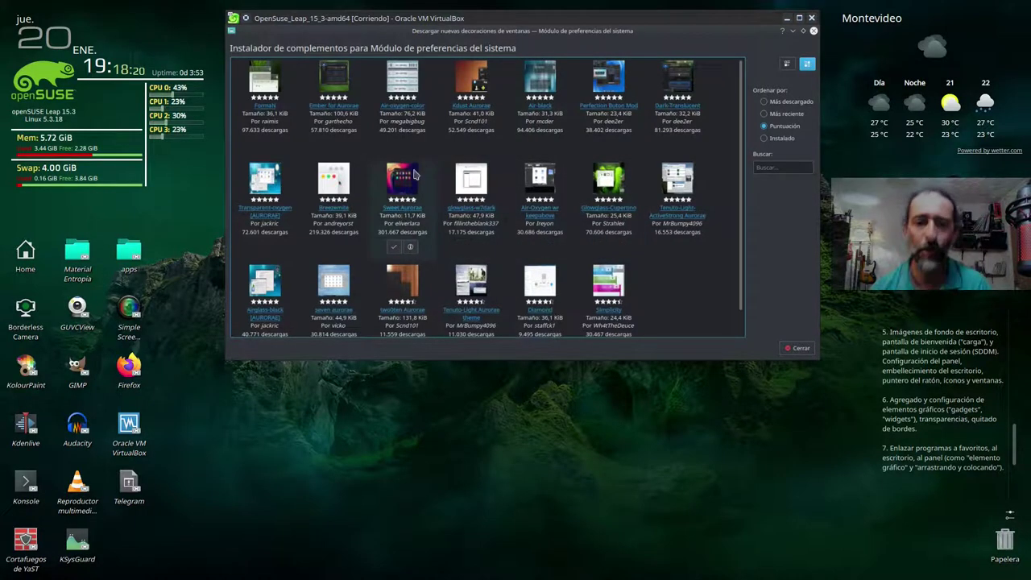
left_click(406, 186)
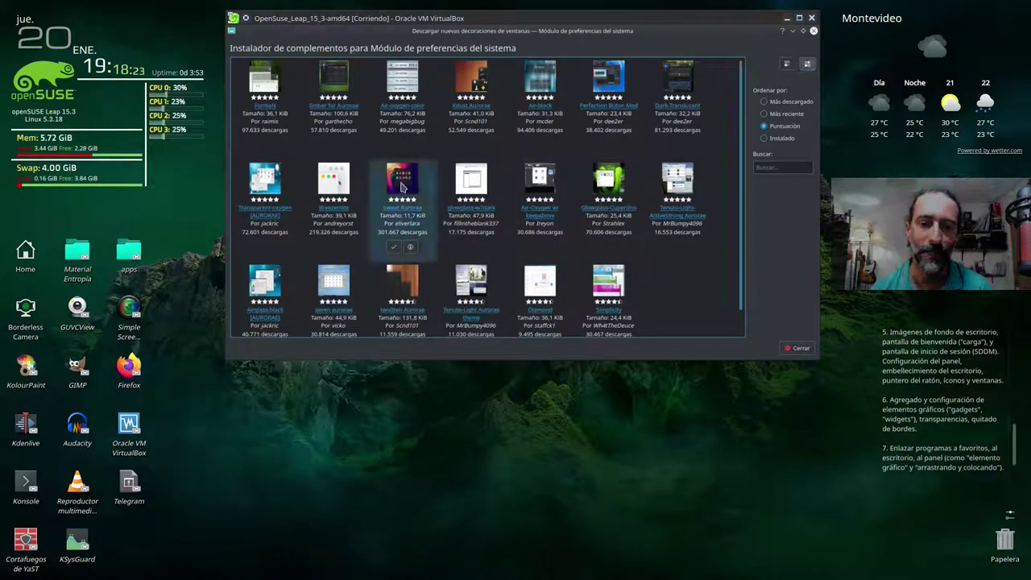
left_click(393, 187)
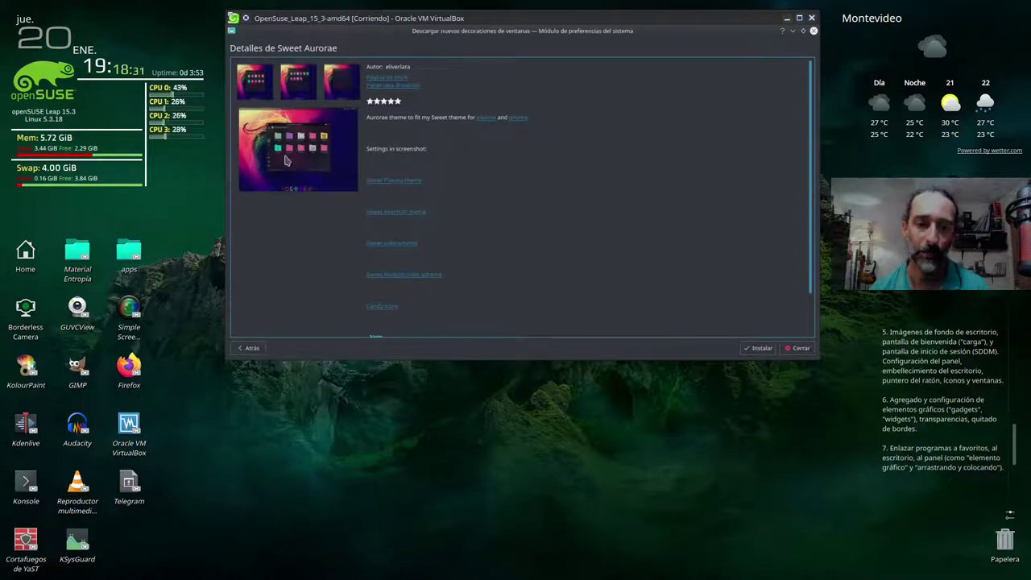
left_click(757, 348)
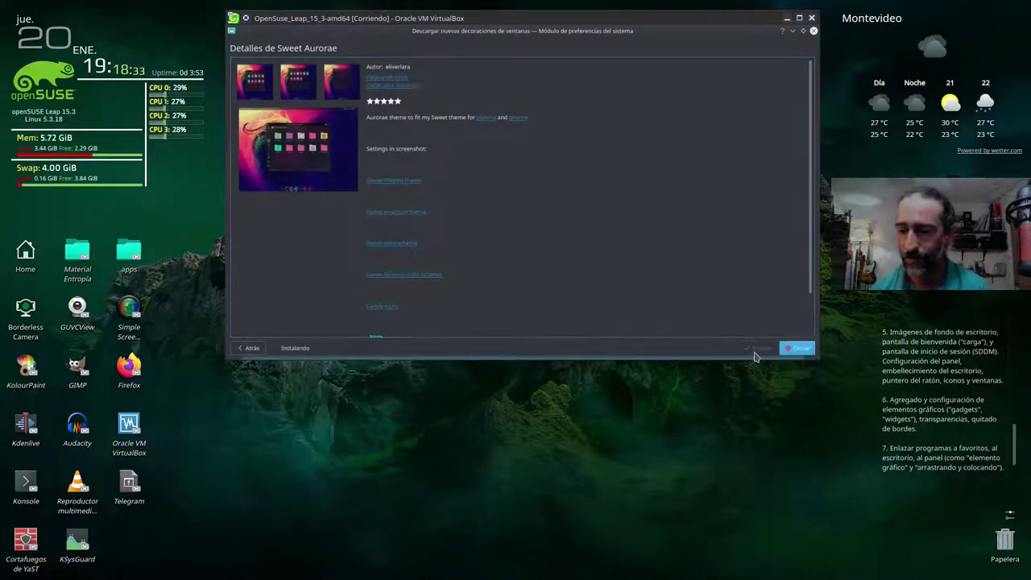
left_click(251, 348)
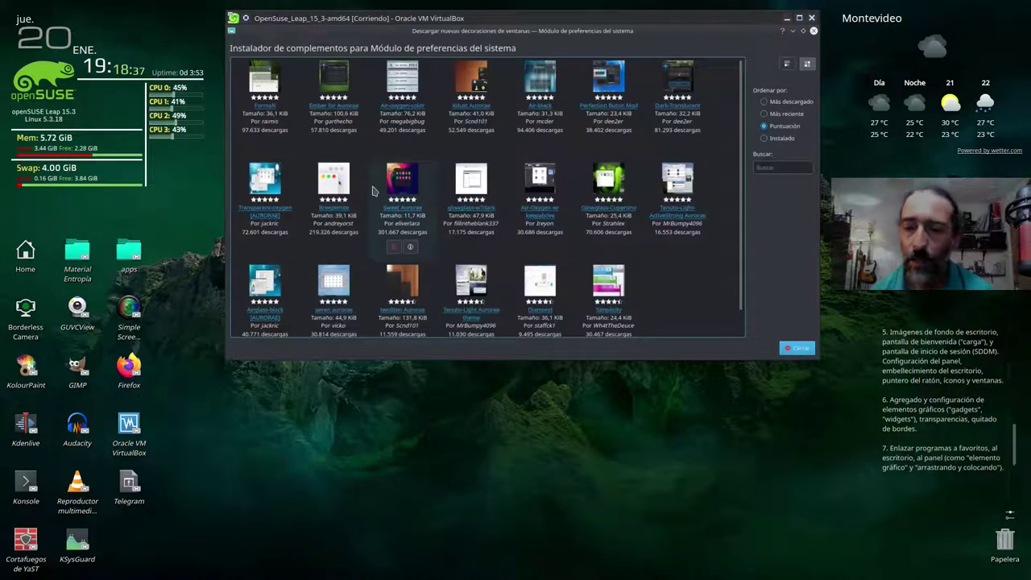
scroll(383, 225, "down", 1)
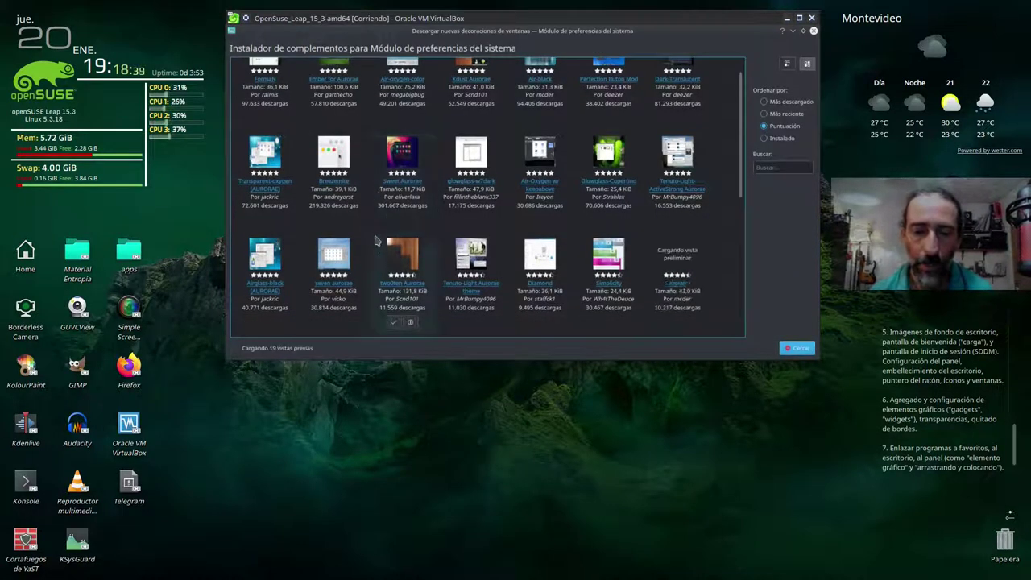
scroll(394, 254, "down", 5)
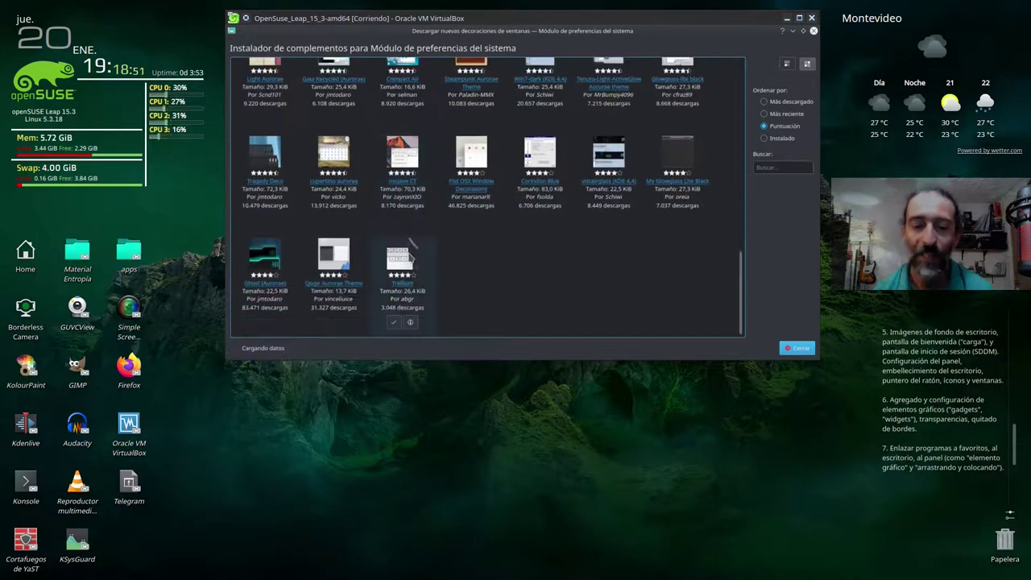
scroll(471, 253, "up", 10)
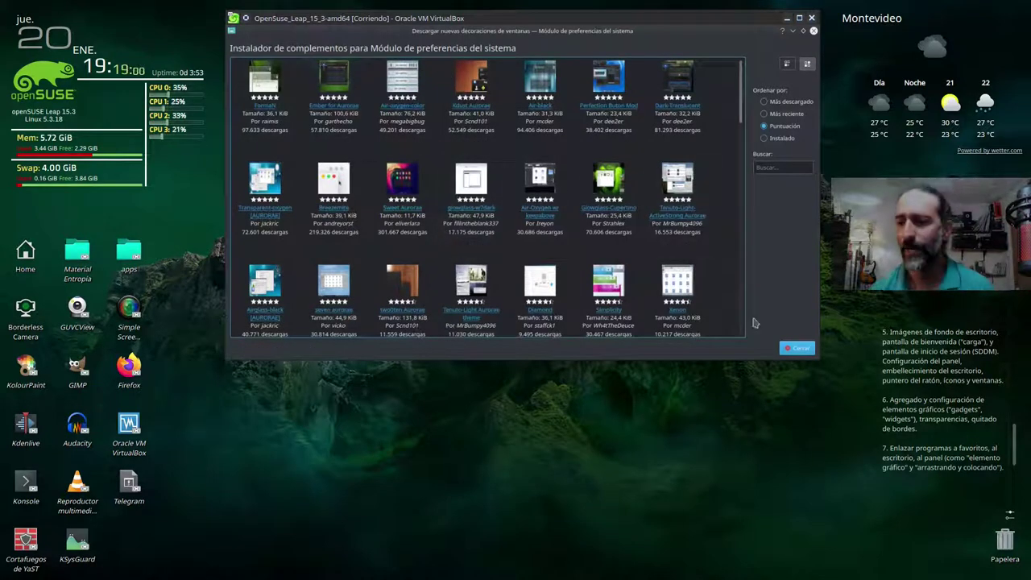
left_click(794, 348)
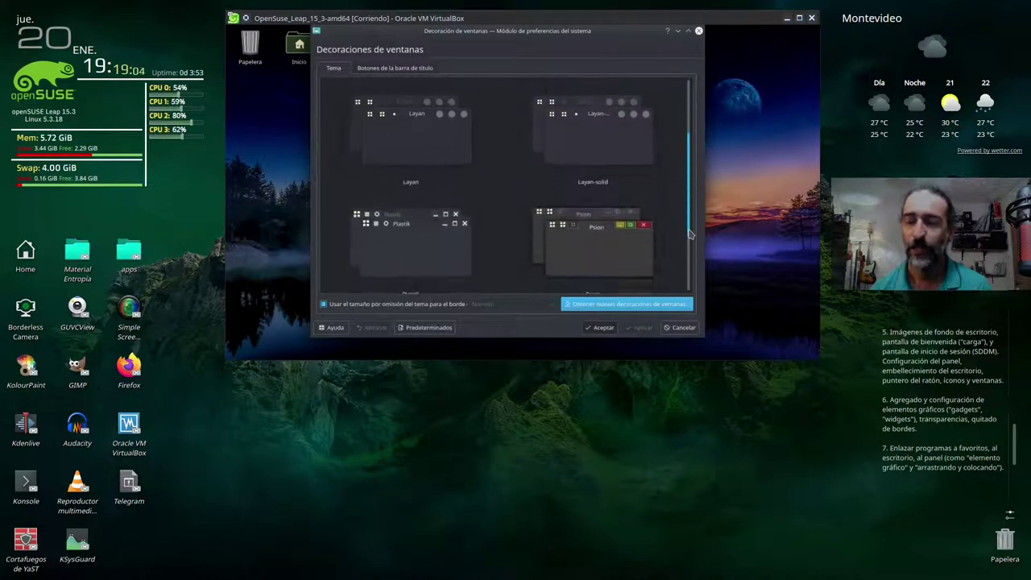
Apply the Sweet-Dark-transparent window decoration and close the Decoraciones de ventanas settings
left_click(588, 239)
left_click(414, 242)
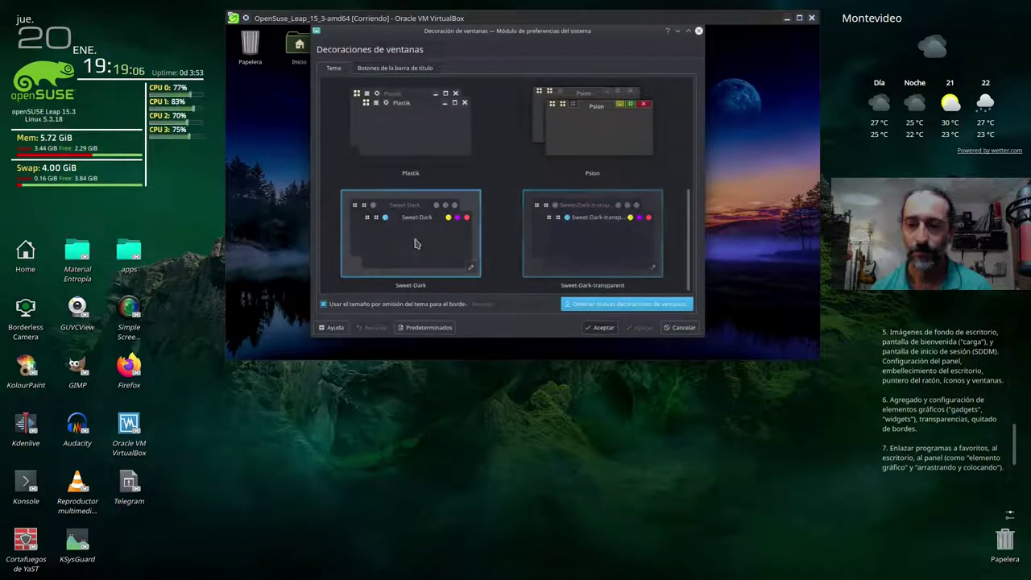
left_click(589, 242)
left_click(420, 240)
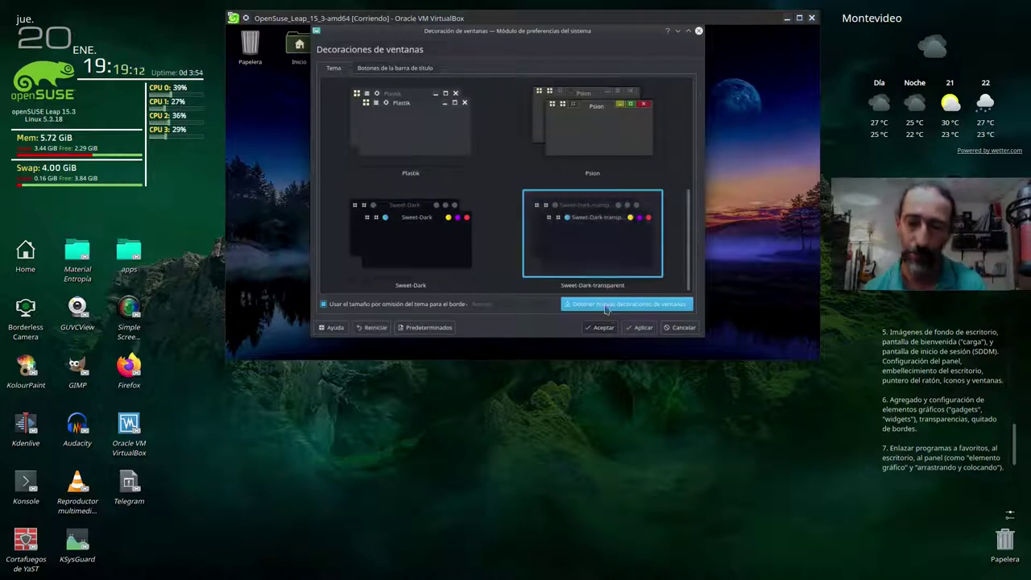
left_click(636, 328)
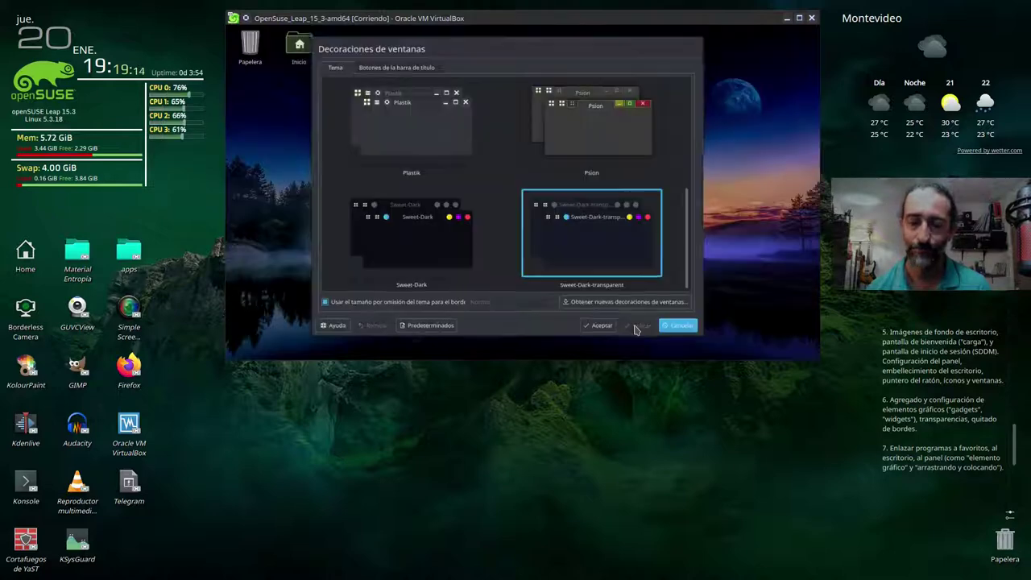
left_click(600, 326)
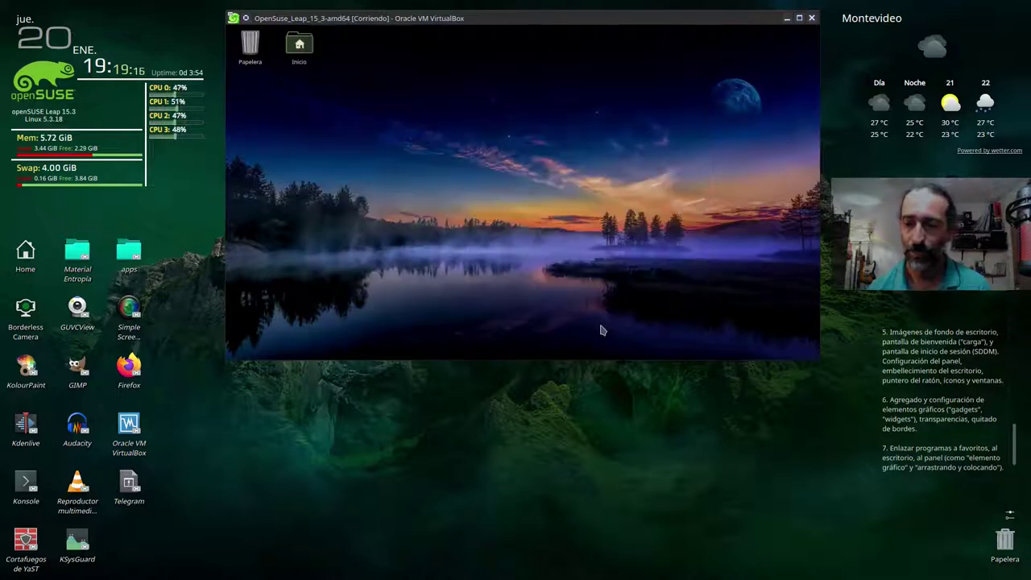
Open the Inicio folder from the desktop and restore the maximised Dolphin window to a smaller one over the wallpaper
left_click(298, 46)
double_click(299, 46)
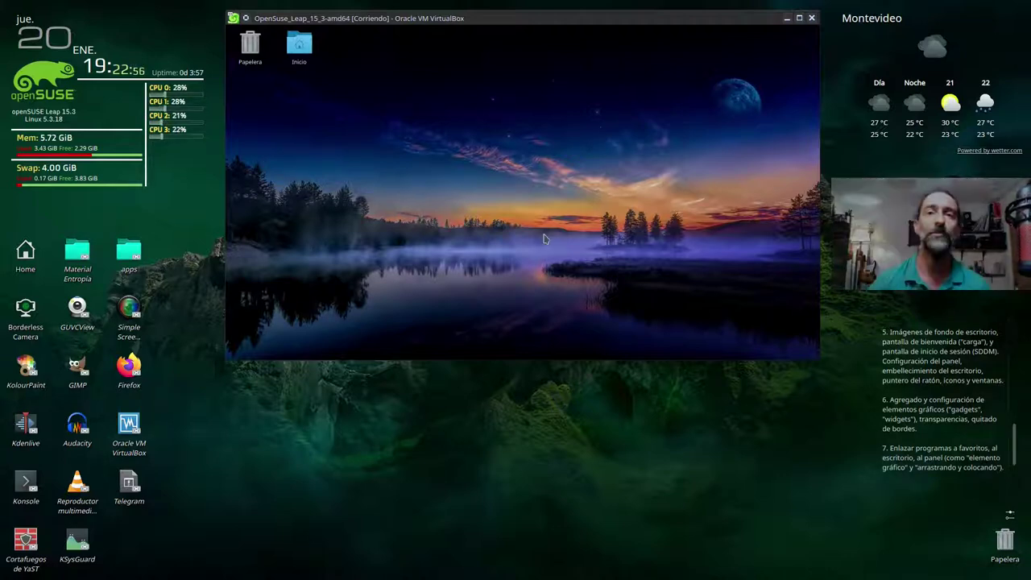
double_click(299, 45)
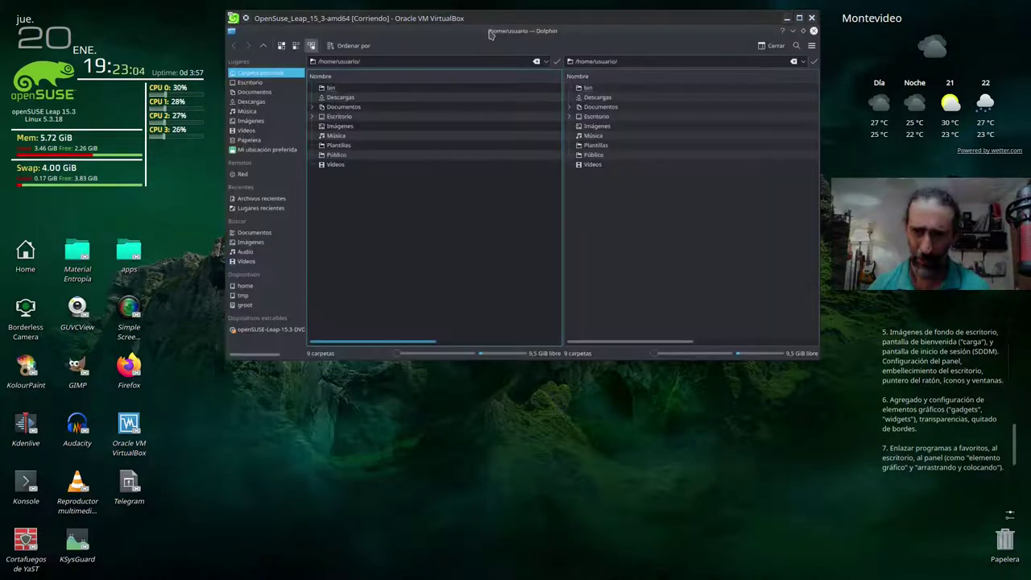
left_click_drag(489, 33, 660, 101)
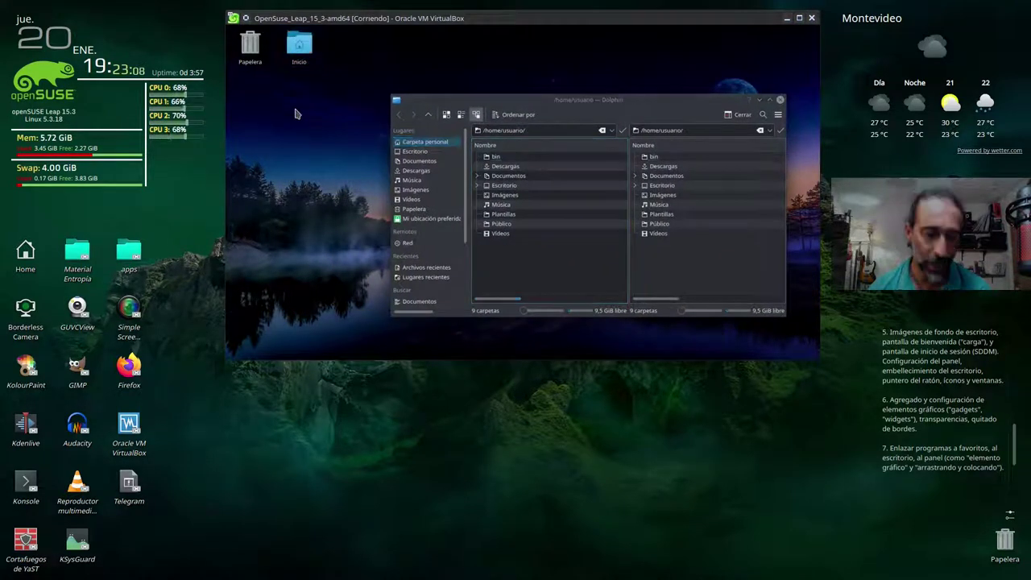
Open the virtual machine's application launcher
key("super")
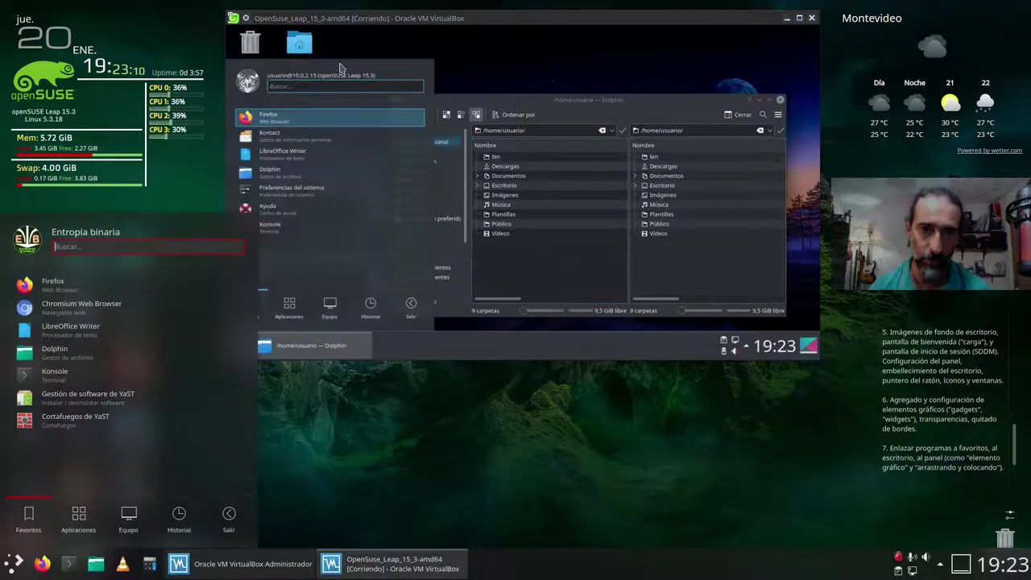